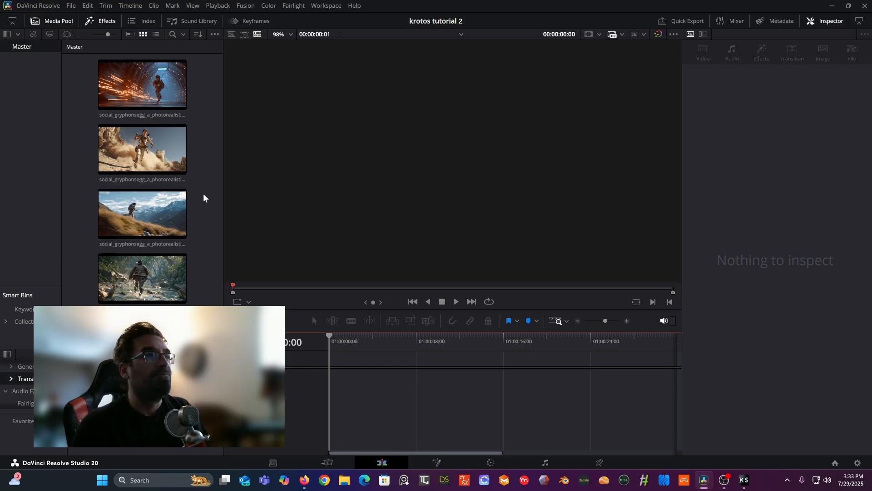
# Switch to Krotos Studio and load the Boots Urban preset from the Footsteps category
pyautogui.click(744, 480)
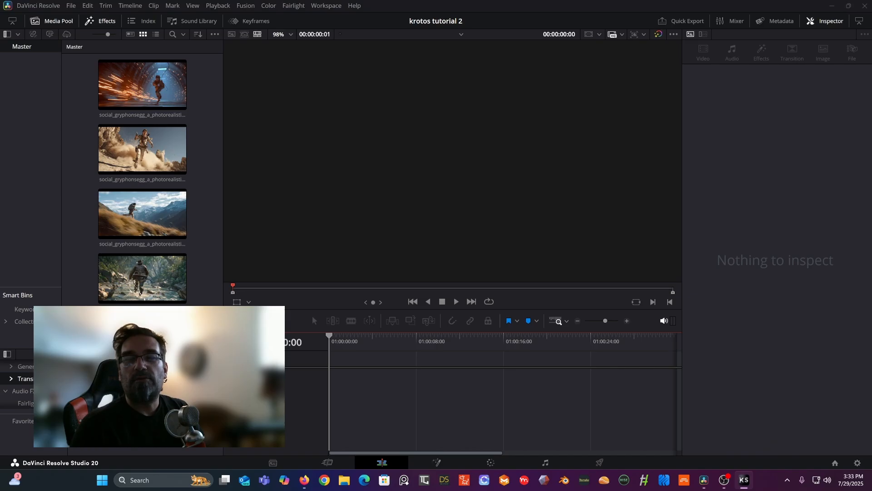
pyautogui.moveTo(603, 59); pyautogui.dragTo(473, 102)
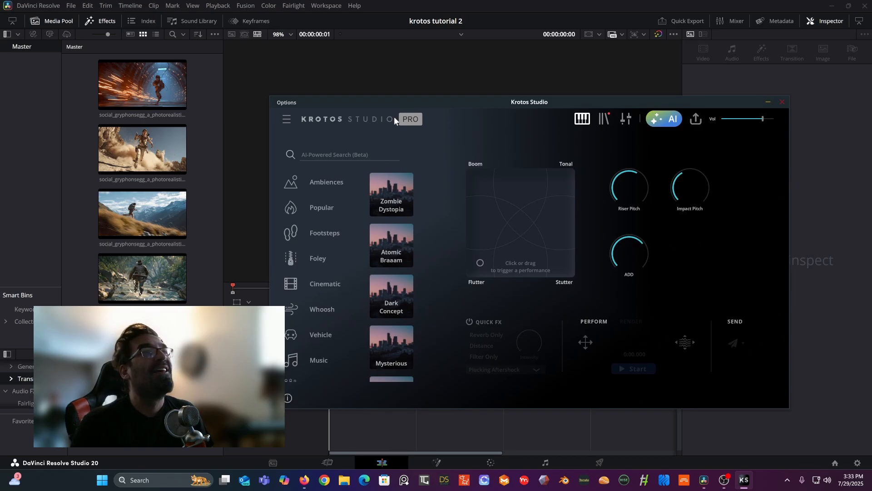
pyautogui.moveTo(446, 106); pyautogui.dragTo(472, 110)
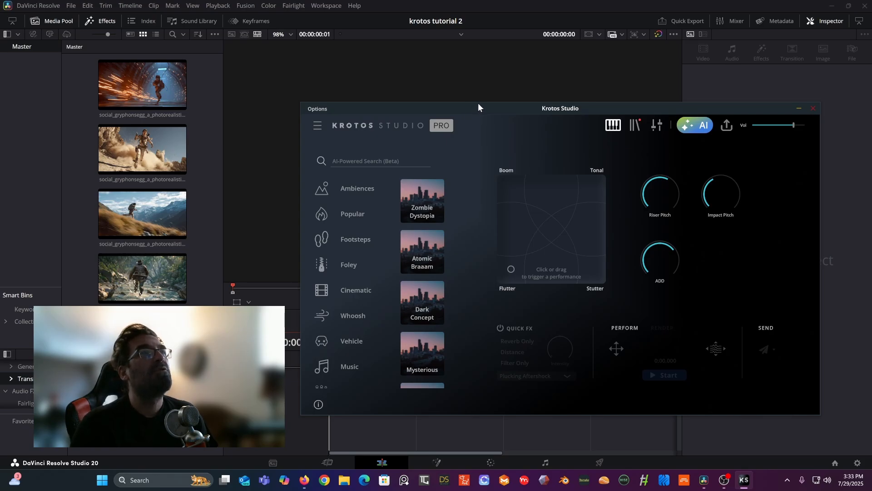
pyautogui.moveTo(478, 105); pyautogui.dragTo(460, 92)
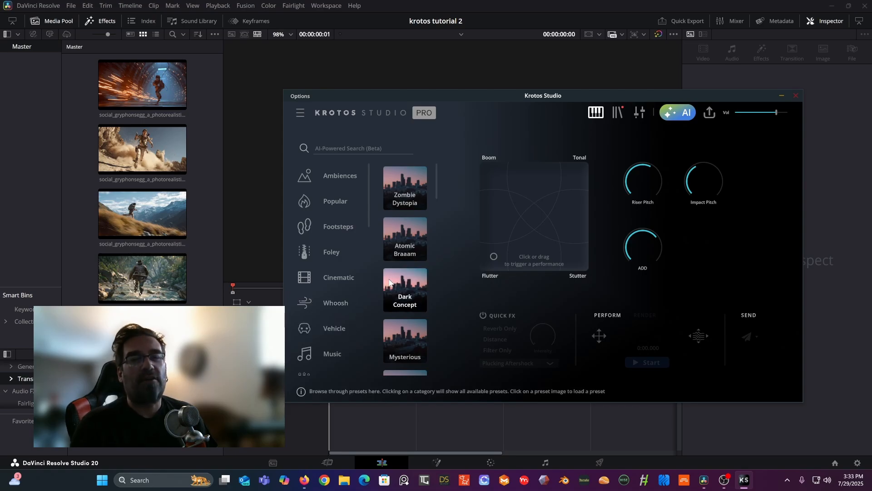
pyautogui.click(337, 227)
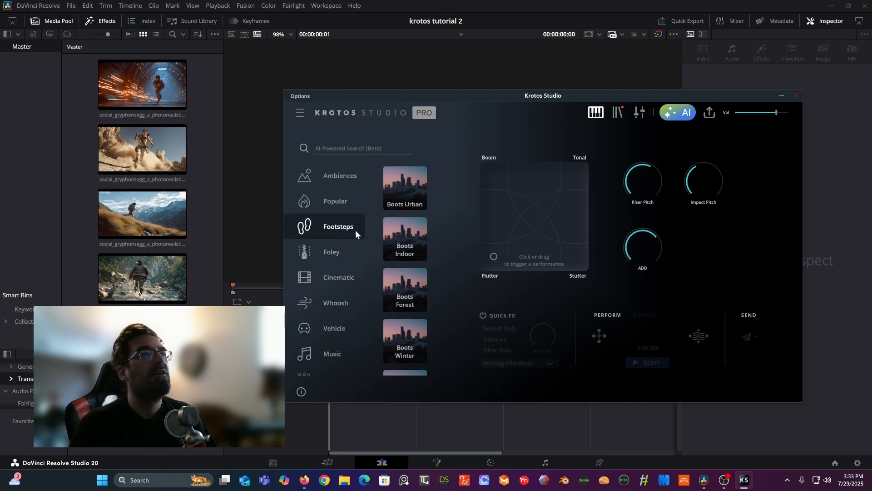
pyautogui.click(400, 191)
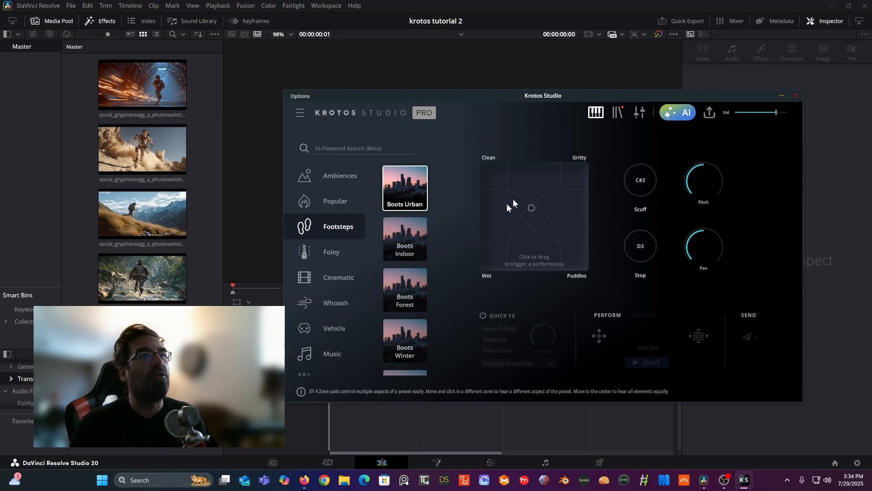
# Audition the Boots Urban footsteps across the Clean, Gritty, Wet and Puddles zones of the performance pad
pyautogui.click(495, 182)
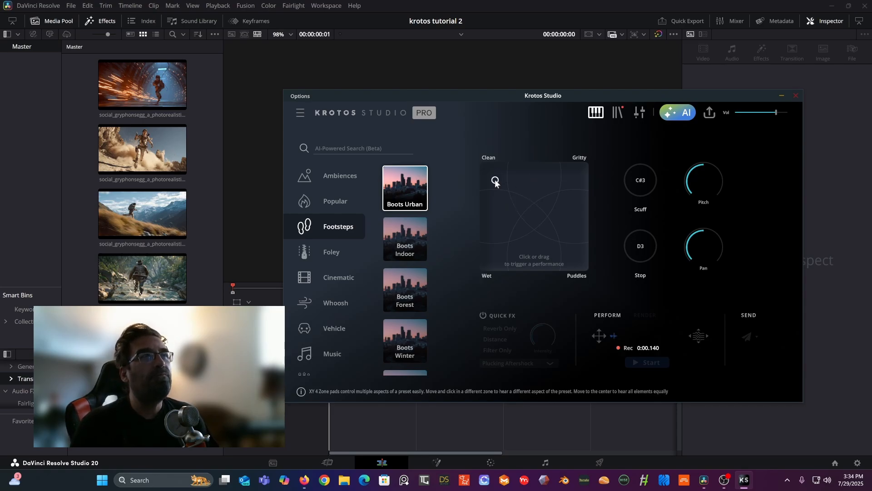
pyautogui.moveTo(540, 182); pyautogui.dragTo(547, 211)
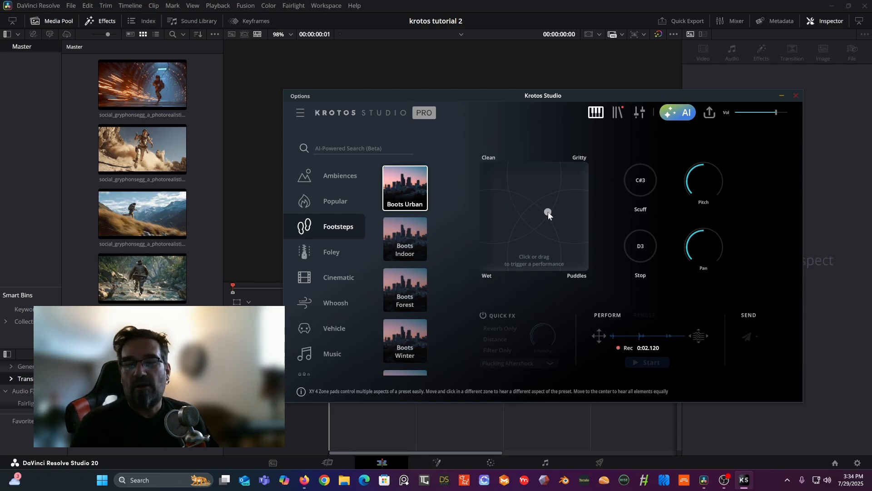
pyautogui.click(497, 256)
pyautogui.moveTo(496, 257); pyautogui.dragTo(499, 230)
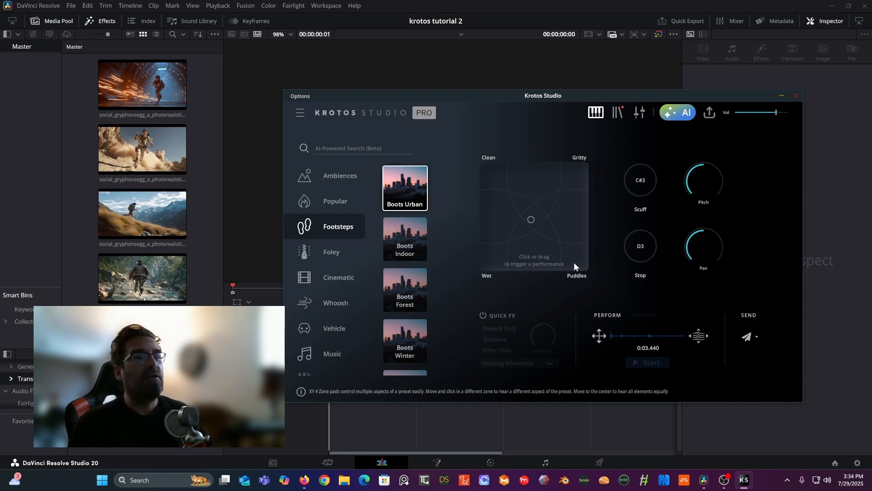
pyautogui.moveTo(574, 263); pyautogui.dragTo(533, 229)
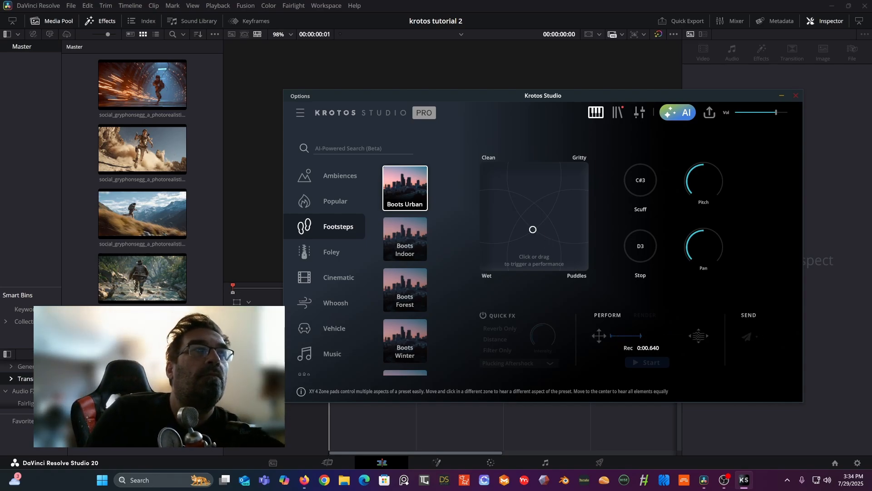
# Trigger a run of Boots Urban footsteps between the Wet and Puddles zones of the performance pad
pyautogui.click(535, 235)
pyautogui.click(535, 235)
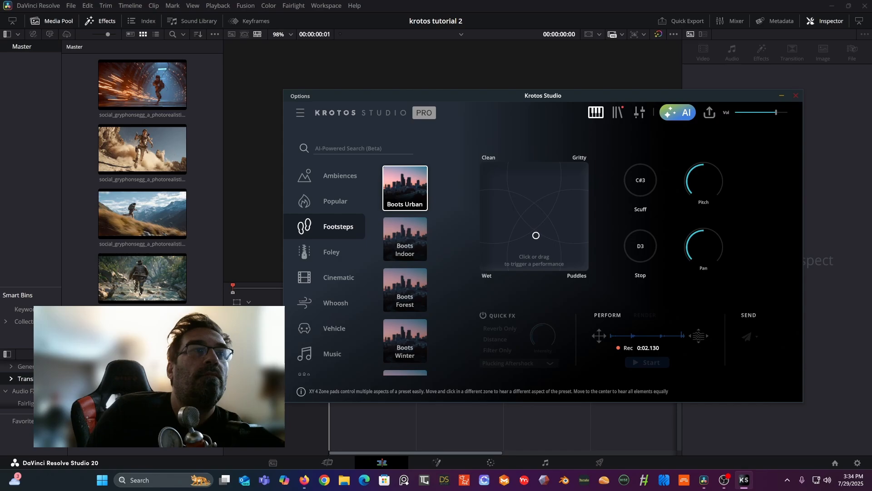
pyautogui.click(533, 230)
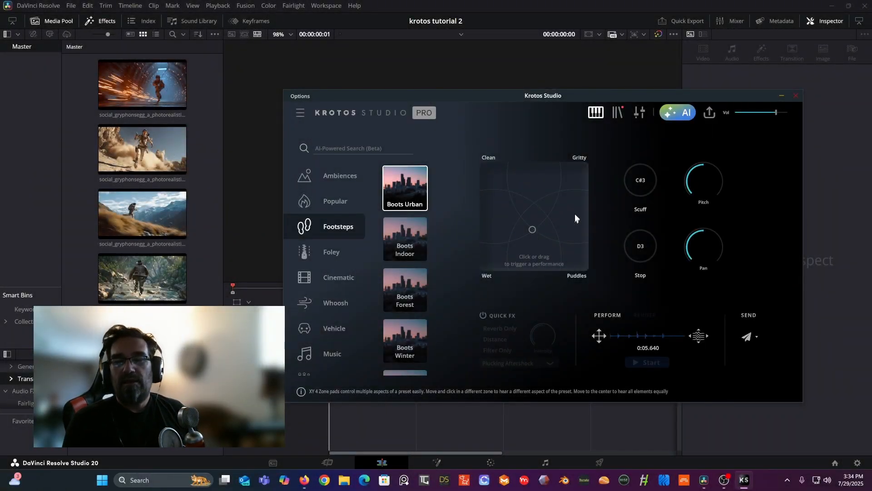
pyautogui.hotkey('alt', 'Tab')
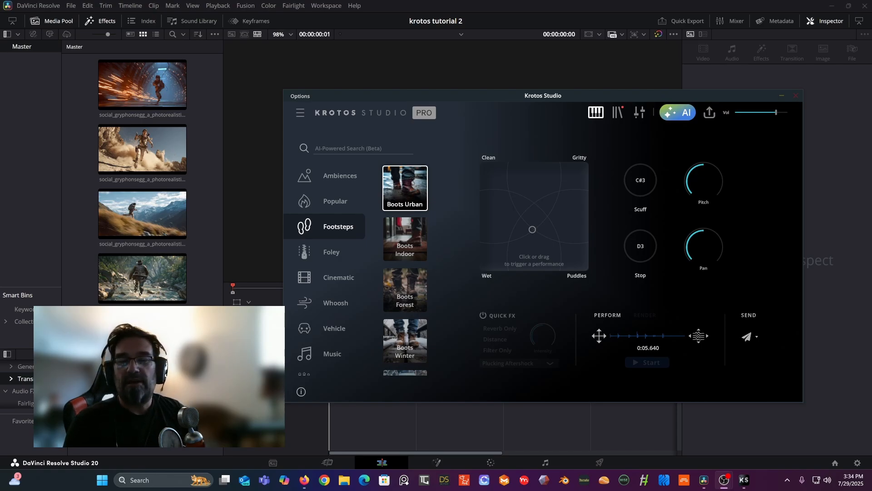
pyautogui.moveTo(529, 209)
pyautogui.mouseDown()
pyautogui.moveTo(521, 176)
pyautogui.moveTo(575, 173)
pyautogui.moveTo(549, 201)
pyautogui.moveTo(540, 255)
pyautogui.moveTo(517, 253)
pyautogui.moveTo(542, 242)
pyautogui.moveTo(523, 215)
pyautogui.moveTo(548, 199)
pyautogui.moveTo(555, 229)
pyautogui.moveTo(520, 243)
pyautogui.mouseUp()
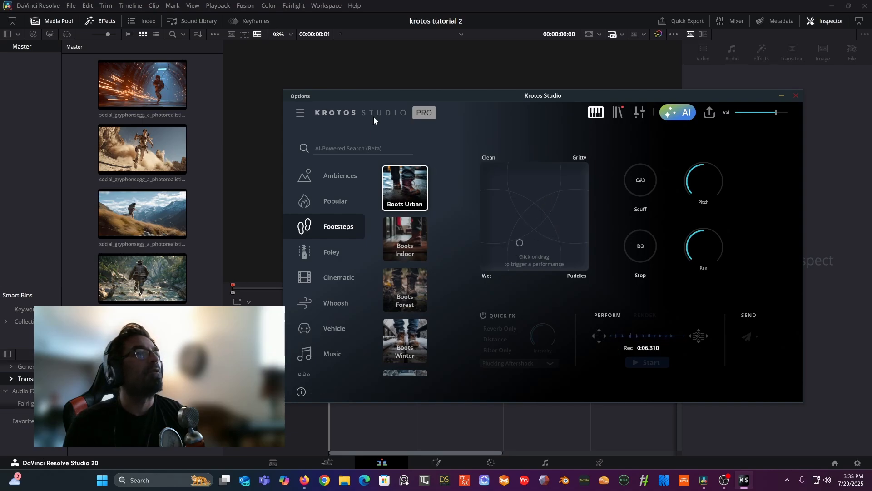
# Return to DaVinci Resolve, place the clip of the man running through the stream on the timeline, and play it from its start
pyautogui.click(781, 96)
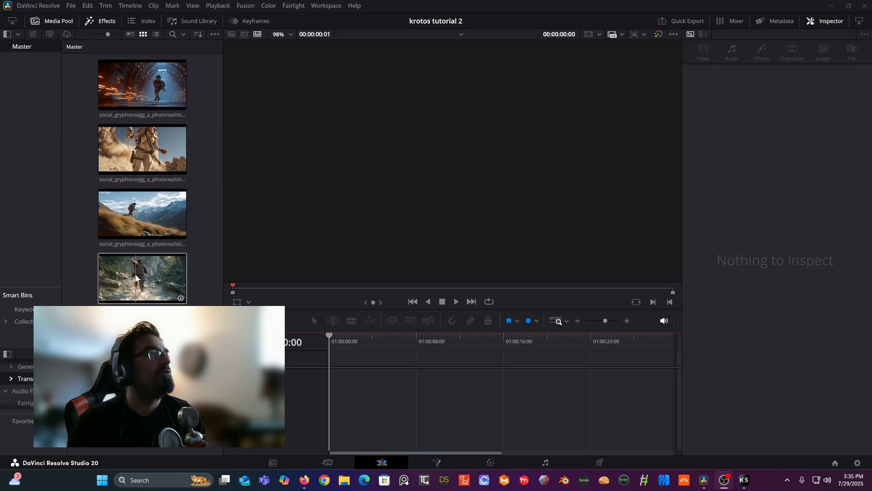
pyautogui.moveTo(136, 274); pyautogui.dragTo(352, 391)
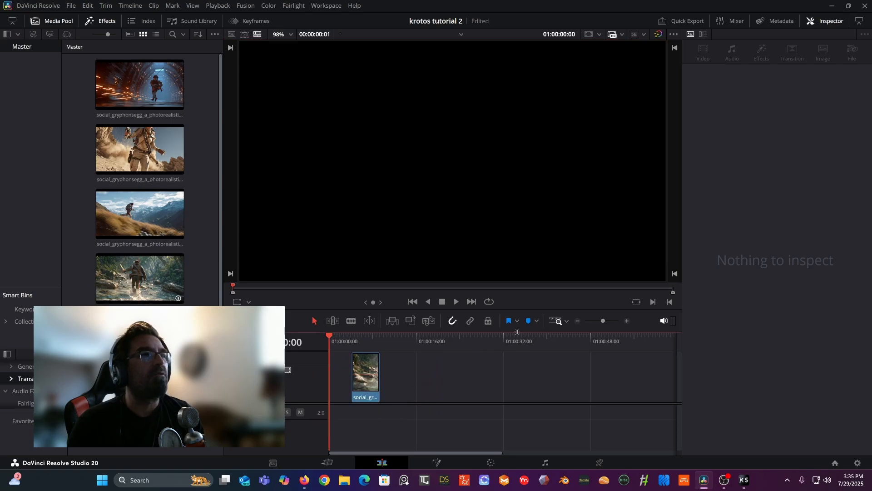
pyautogui.click(627, 321)
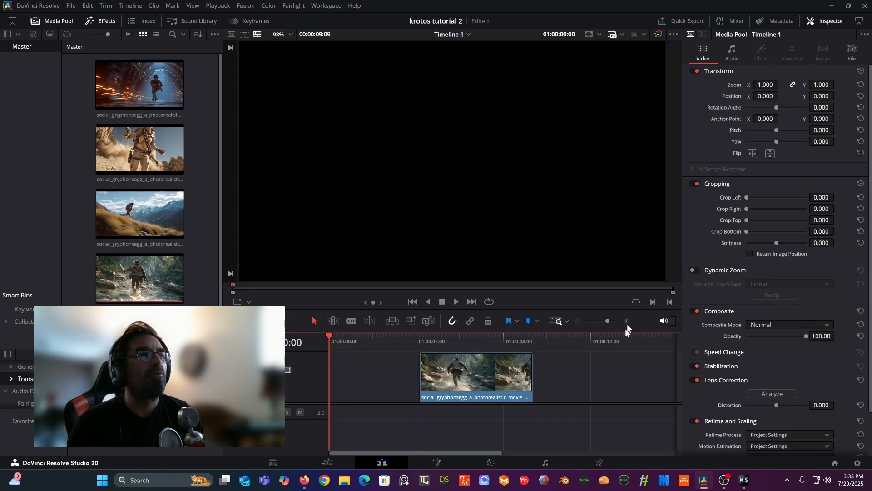
pyautogui.click(420, 335)
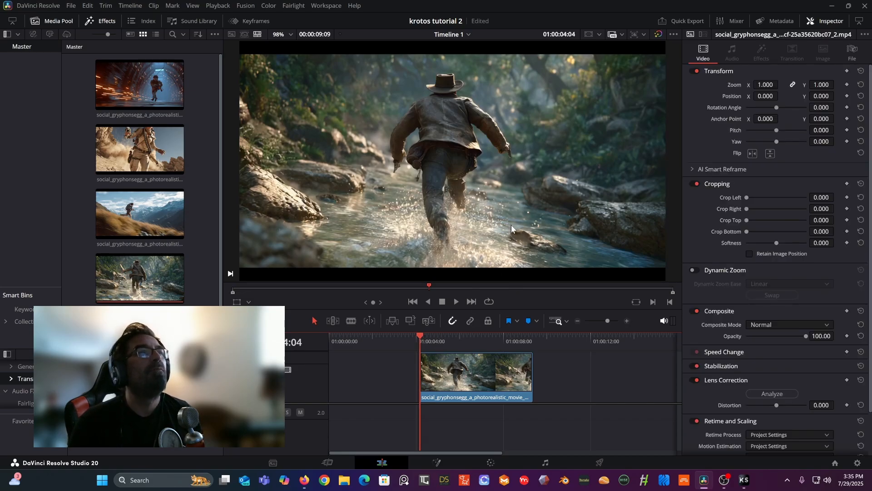
pyautogui.press('space')
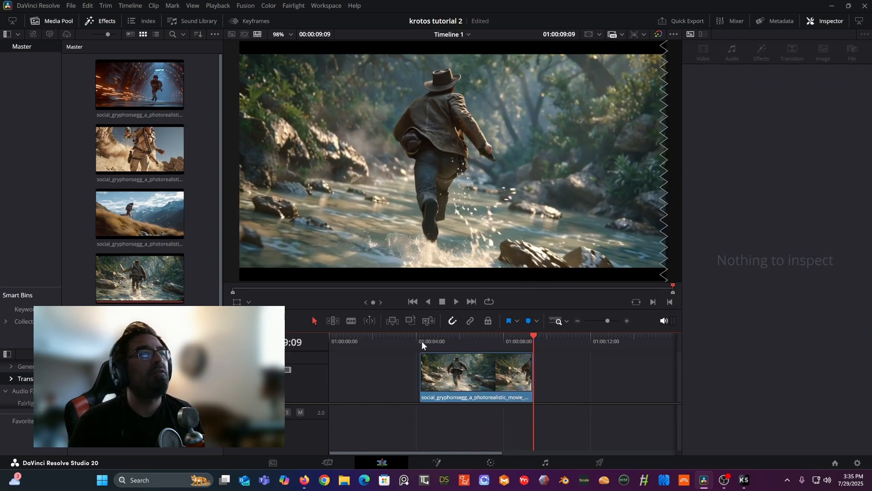
# Move the stream-running clip slightly earlier to start at 01:00:03:22 and place the playhead at its start
pyautogui.click(421, 340)
pyautogui.click(447, 370)
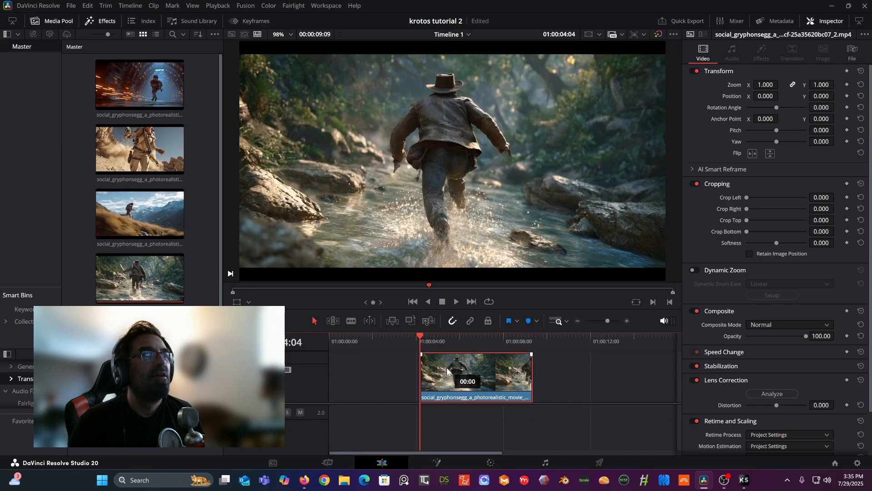
pyautogui.moveTo(448, 371); pyautogui.dragTo(441, 369)
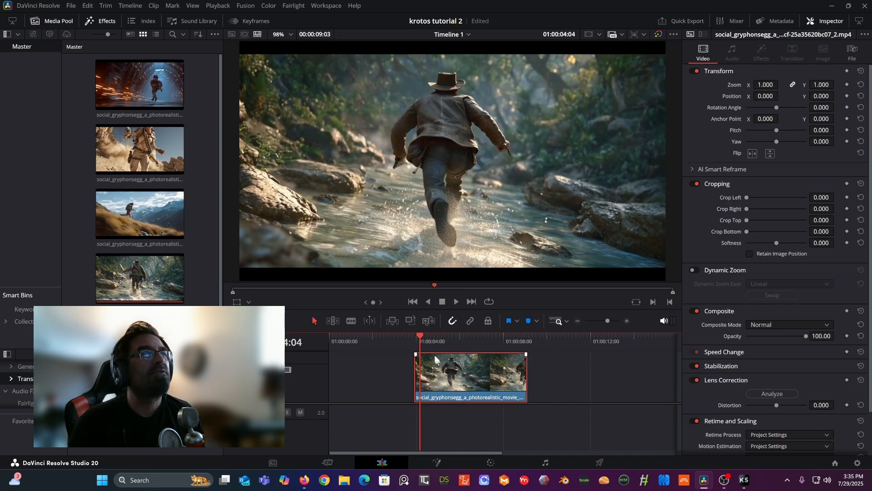
pyautogui.click(413, 337)
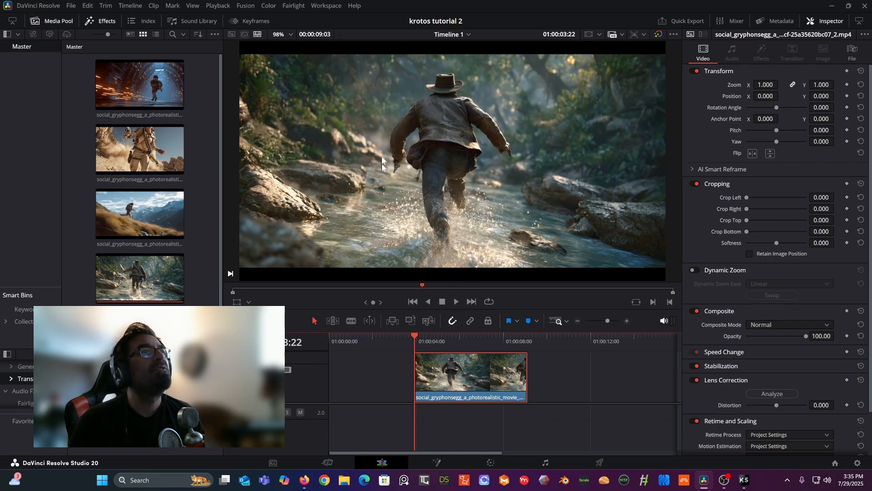
# Fit the whole frame in the viewer and play the stream-running clip, stopping before its end
pyautogui.scroll(-2, 432, 175)
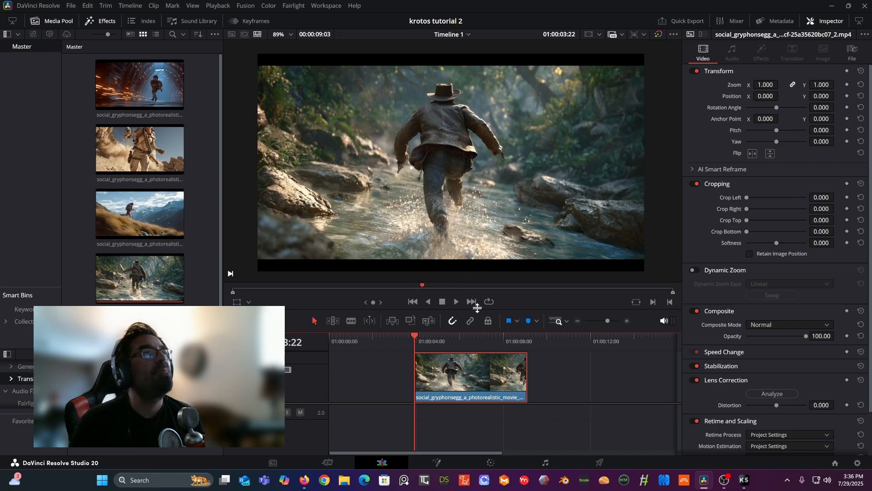
pyautogui.press('space')
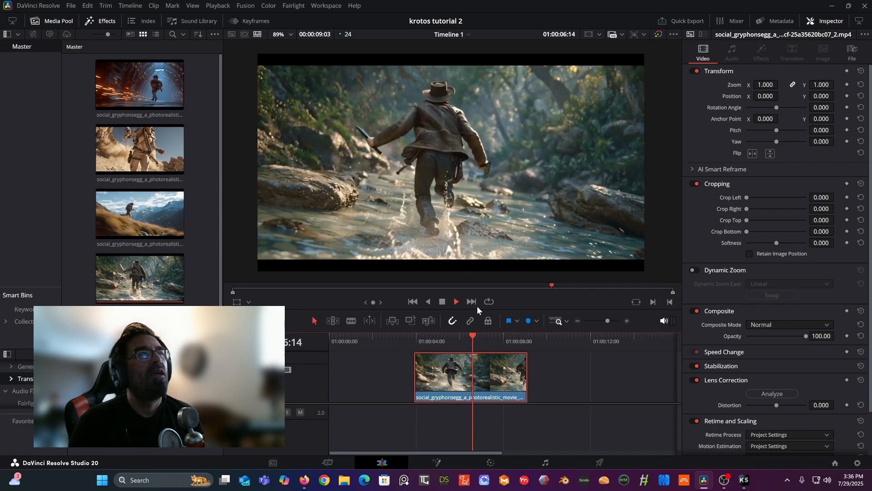
pyautogui.press('space')
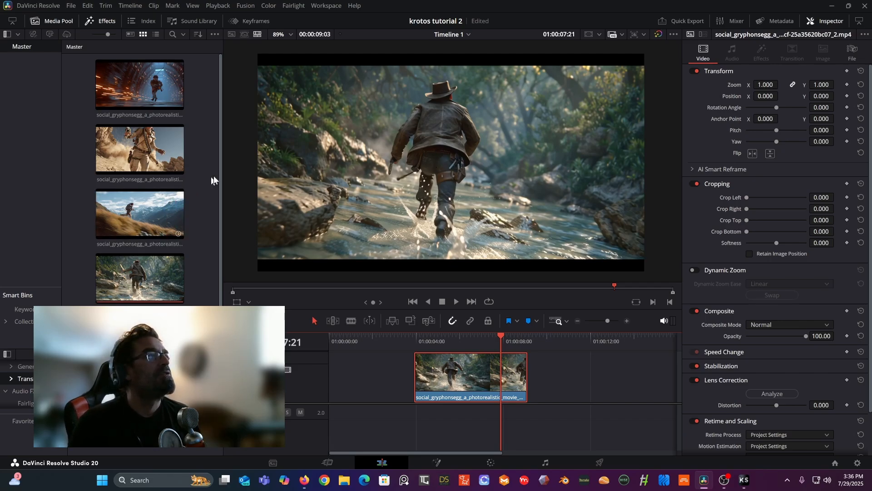
# Return the playhead to the start of the stream-running clip
pyautogui.click(744, 480)
pyautogui.moveTo(560, 94); pyautogui.dragTo(704, 93)
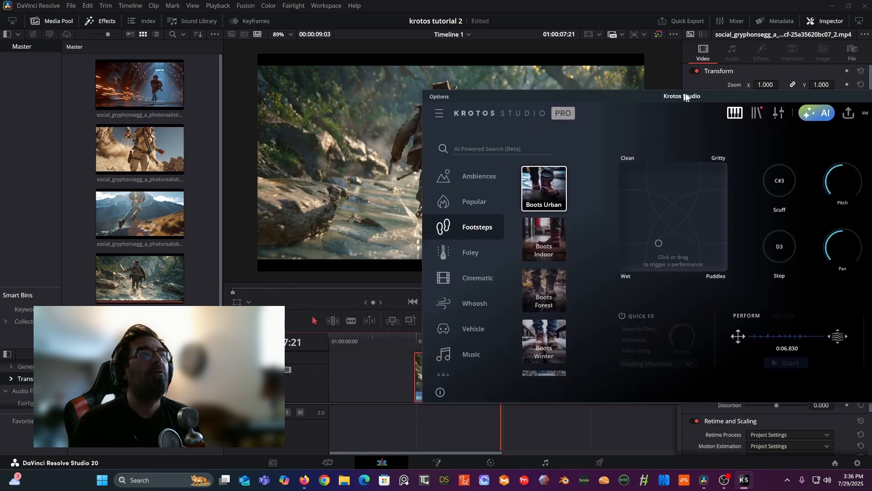
pyautogui.click(416, 344)
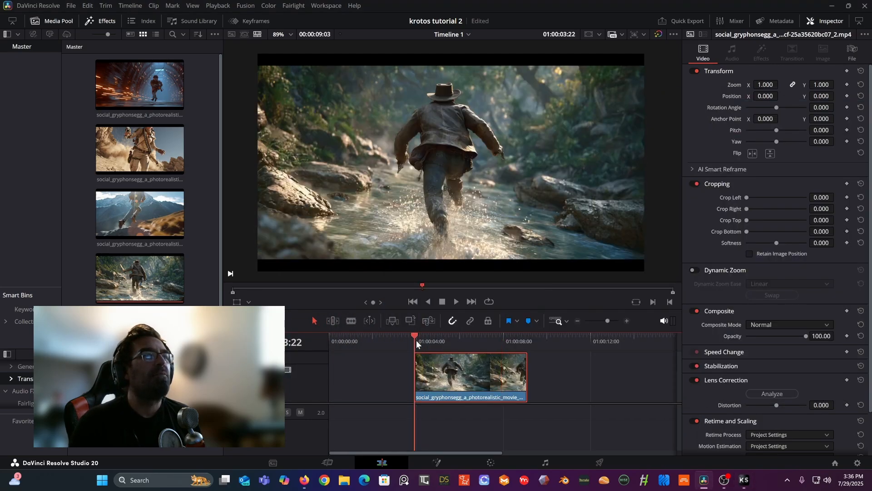
# Switch to Krotos Studio and load the Forest preset from the Ambiences category
pyautogui.click(744, 480)
pyautogui.moveTo(647, 95); pyautogui.dragTo(534, 81)
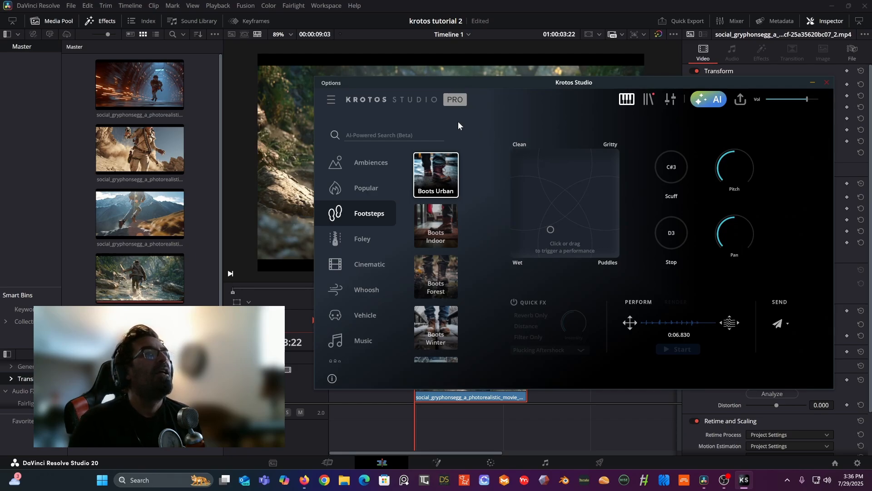
pyautogui.click(371, 168)
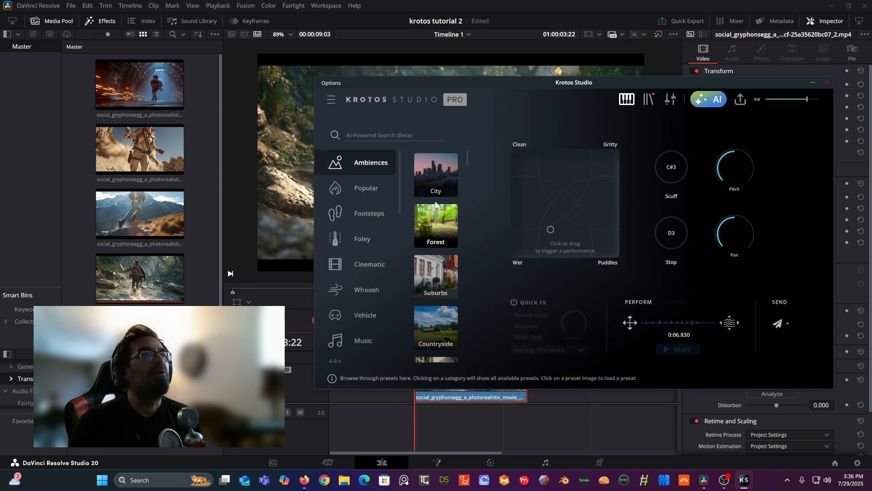
pyautogui.click(441, 226)
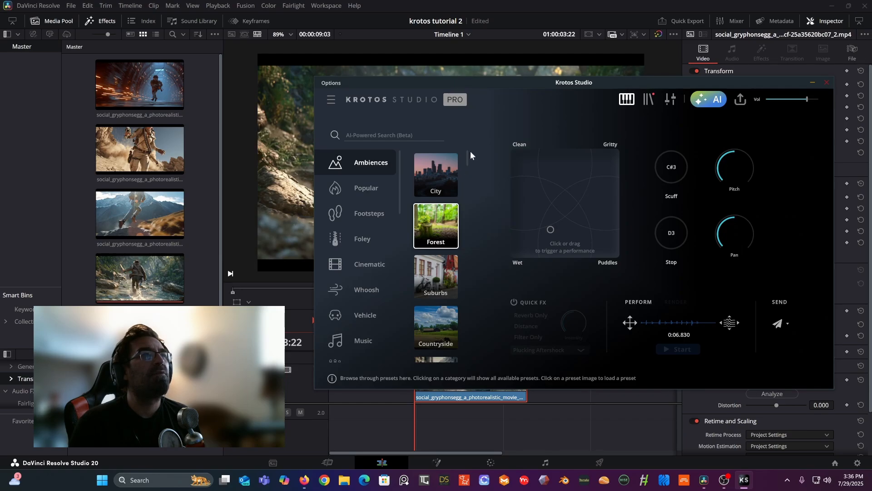
# Browse the ambience presets, then search the preset library for "jungle" and look through the matches
pyautogui.moveTo(469, 152); pyautogui.dragTo(467, 162)
pyautogui.moveTo(467, 168); pyautogui.dragTo(450, 340)
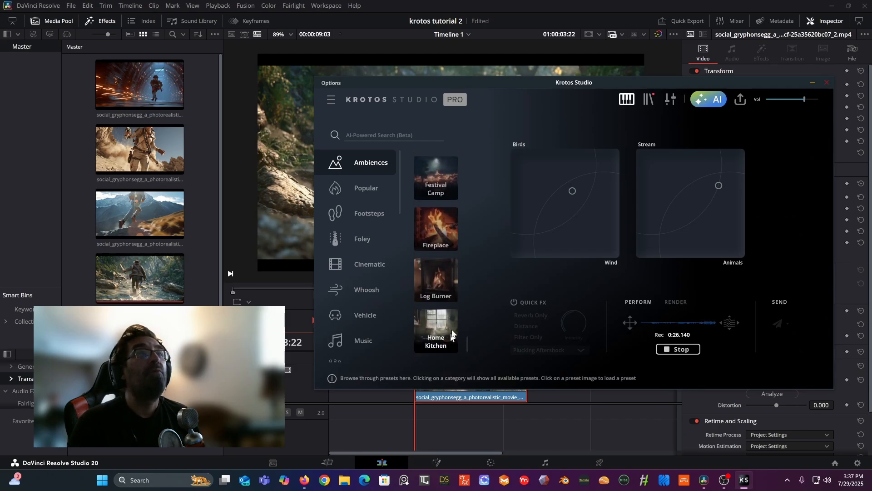
pyautogui.click(373, 132)
pyautogui.write('j')
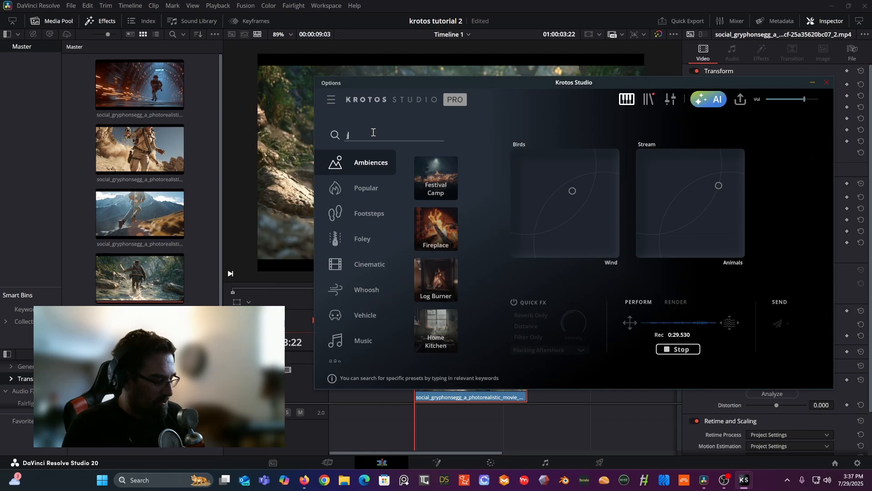
pyautogui.write('ungl')
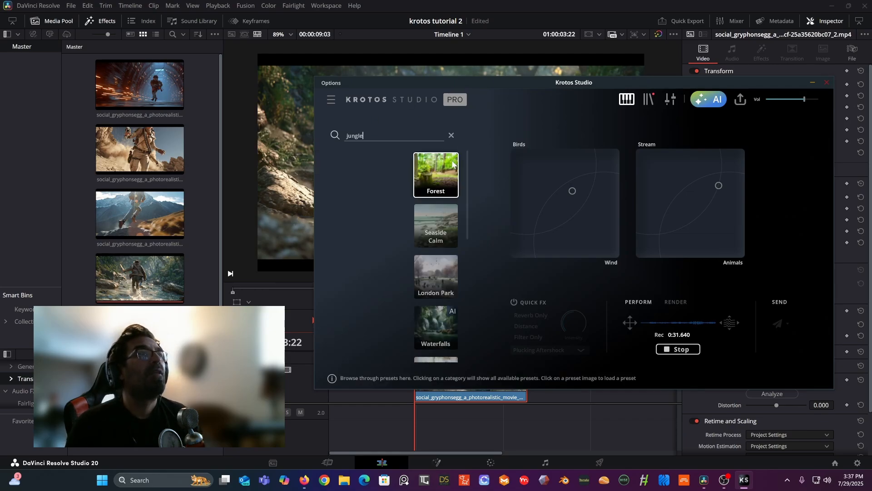
pyautogui.write('e')
pyautogui.scroll(-3, 457, 220)
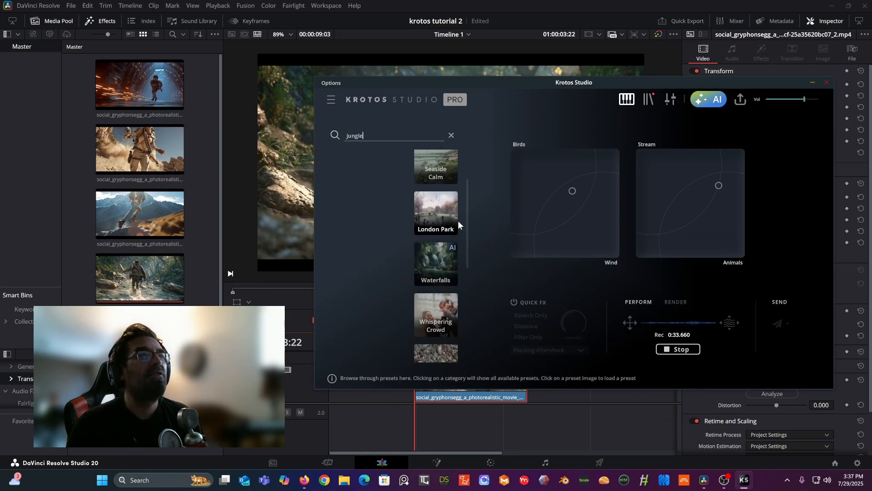
pyautogui.moveTo(466, 225); pyautogui.dragTo(469, 141)
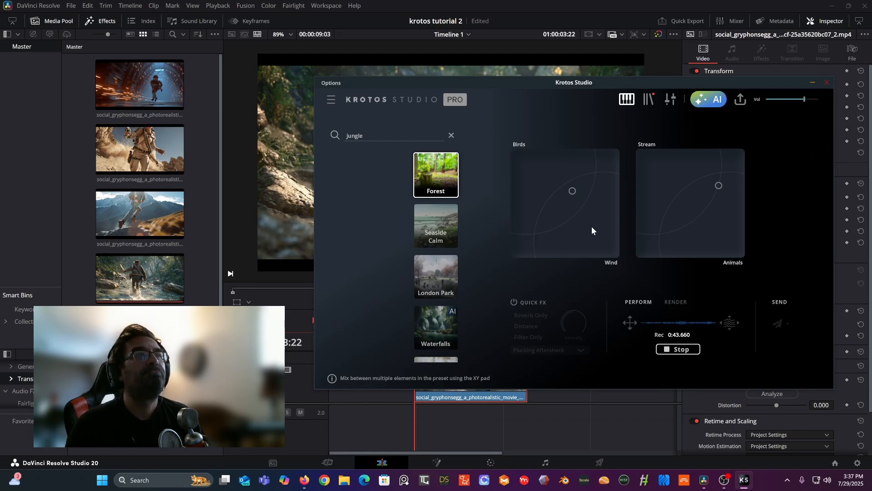
# Set the Forest ambience mix mostly toward Stream with Birds and Wind near the middle of their pad, and stop the performance
pyautogui.moveTo(718, 185)
pyautogui.mouseDown()
pyautogui.moveTo(675, 192)
pyautogui.moveTo(653, 164)
pyautogui.mouseUp()
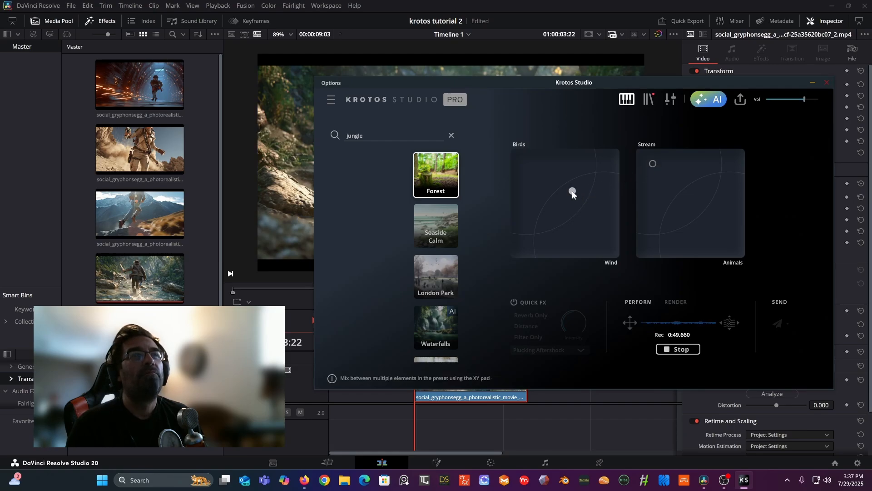
pyautogui.moveTo(572, 190)
pyautogui.mouseDown()
pyautogui.moveTo(590, 194)
pyautogui.moveTo(603, 254)
pyautogui.mouseUp()
pyautogui.moveTo(554, 200)
pyautogui.mouseDown()
pyautogui.moveTo(602, 231)
pyautogui.moveTo(608, 249)
pyautogui.moveTo(514, 157)
pyautogui.moveTo(583, 199)
pyautogui.moveTo(610, 160)
pyautogui.moveTo(566, 204)
pyautogui.mouseUp()
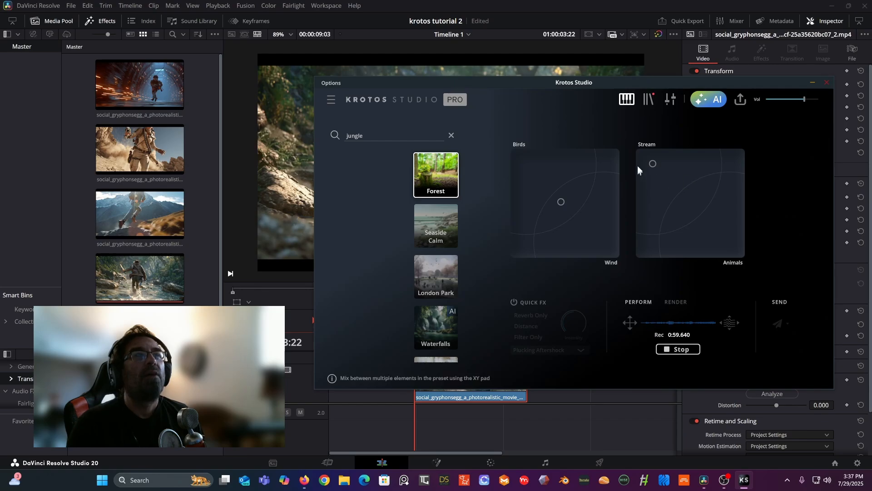
pyautogui.moveTo(653, 164)
pyautogui.mouseDown()
pyautogui.moveTo(698, 201)
pyautogui.moveTo(708, 224)
pyautogui.mouseUp()
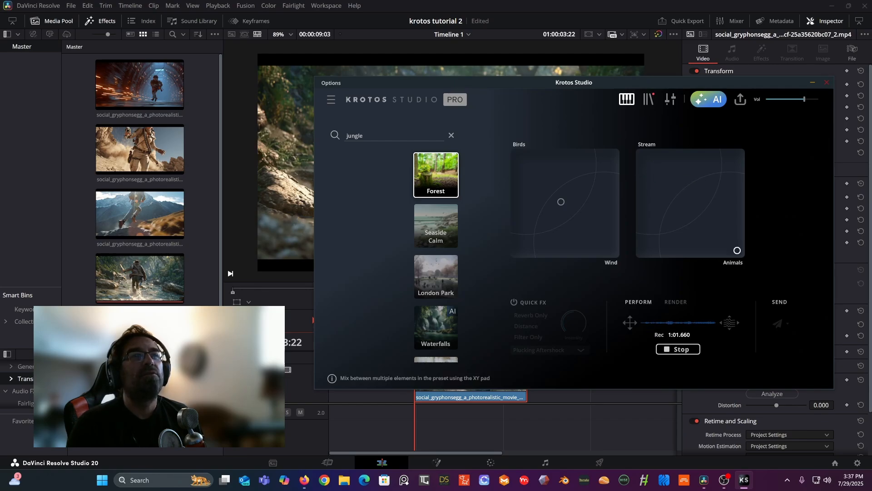
pyautogui.moveTo(737, 250)
pyautogui.mouseDown()
pyautogui.moveTo(704, 230)
pyautogui.moveTo(662, 173)
pyautogui.moveTo(653, 175)
pyautogui.mouseUp()
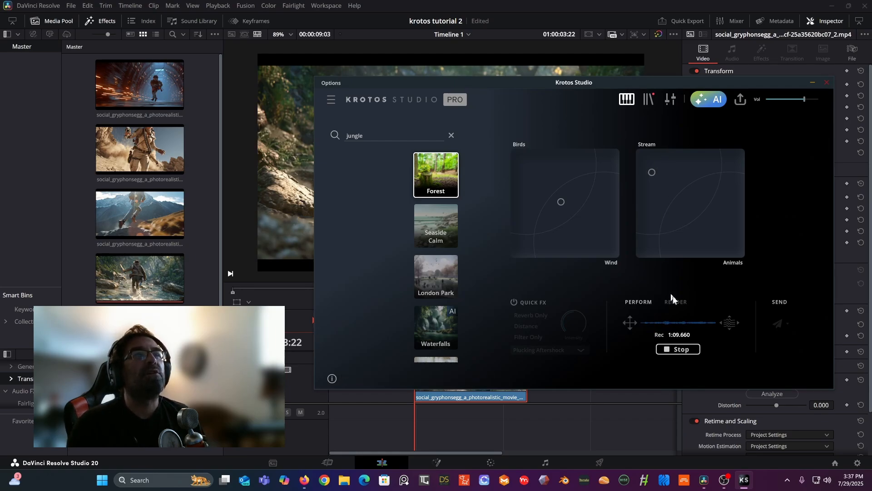
pyautogui.click(677, 351)
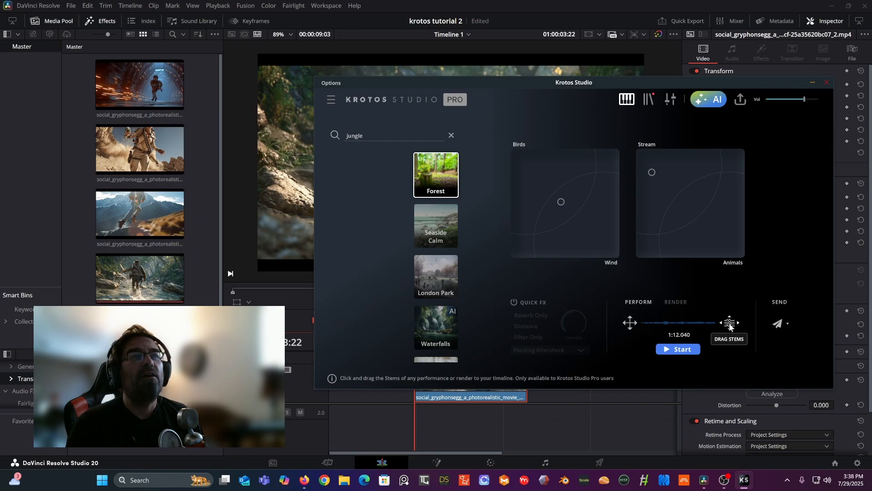
# Change to Render mode, and in DaVinci Resolve move the stream-running clip and the playhead to the start of the timeline
pyautogui.click(674, 301)
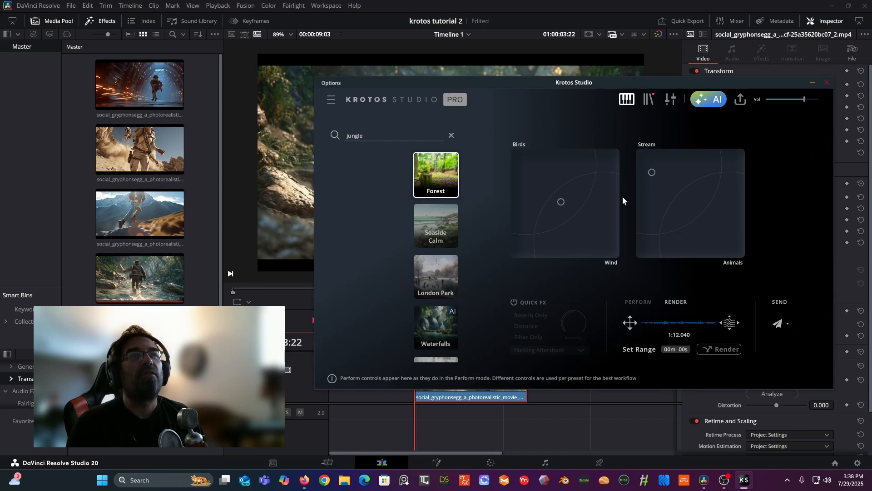
pyautogui.click(307, 391)
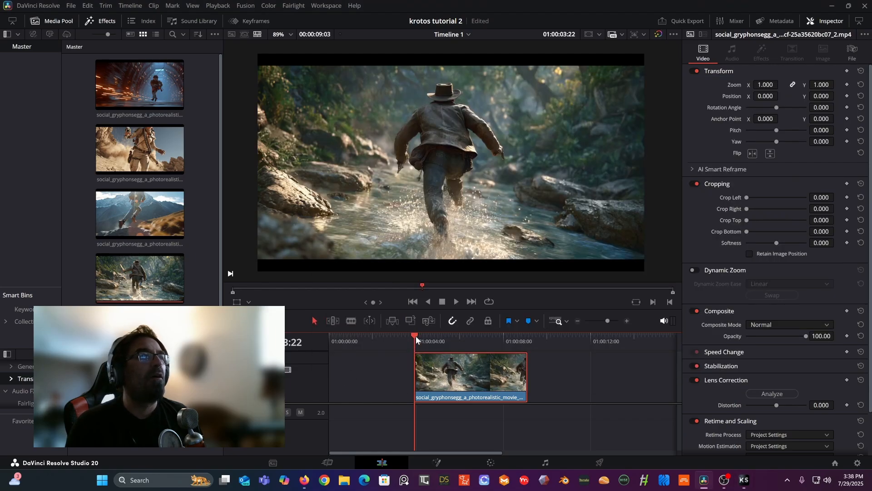
pyautogui.moveTo(465, 384); pyautogui.dragTo(352, 389)
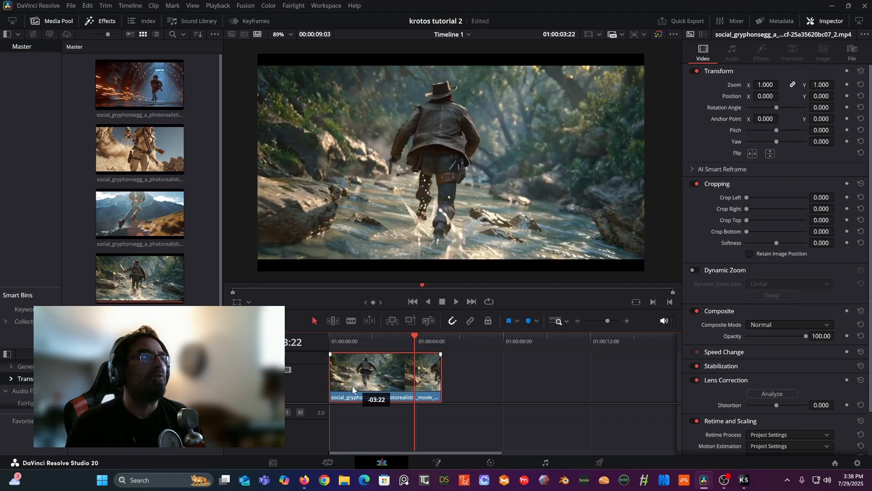
pyautogui.click(329, 342)
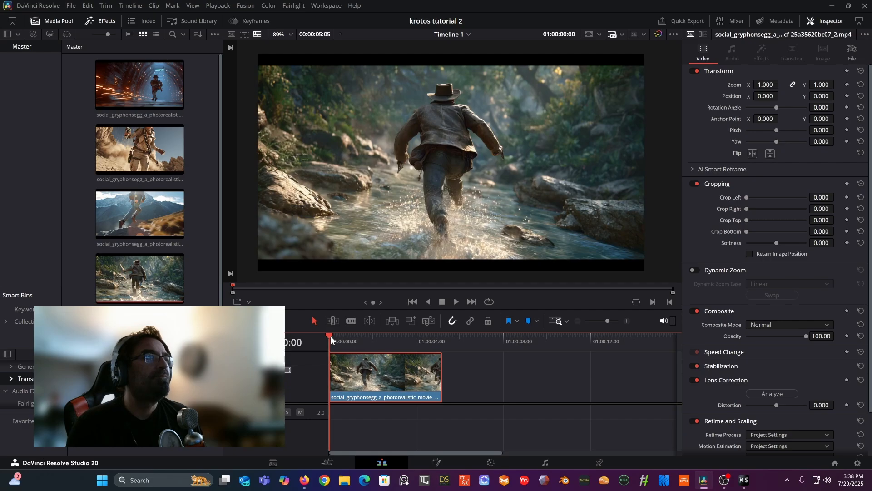
# Scrub through the stream-running clip to its end to check its duration
pyautogui.moveTo(330, 336); pyautogui.dragTo(445, 347)
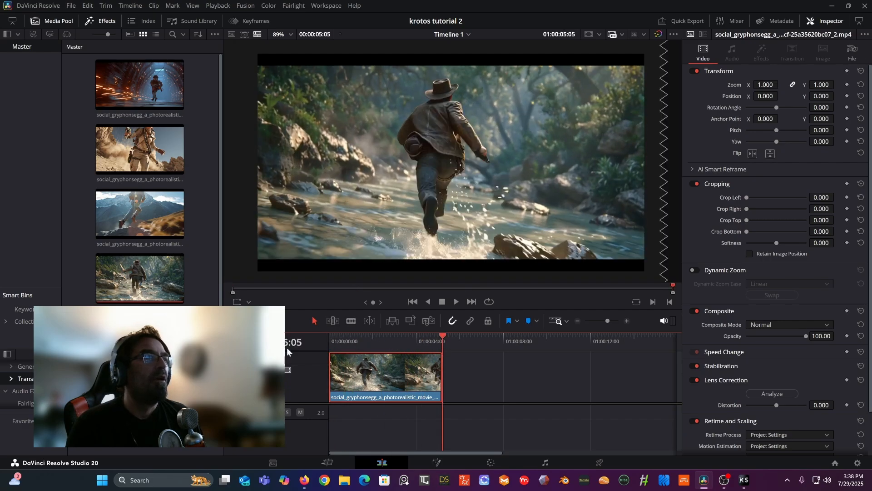
pyautogui.click(348, 346)
pyautogui.moveTo(348, 346); pyautogui.dragTo(443, 354)
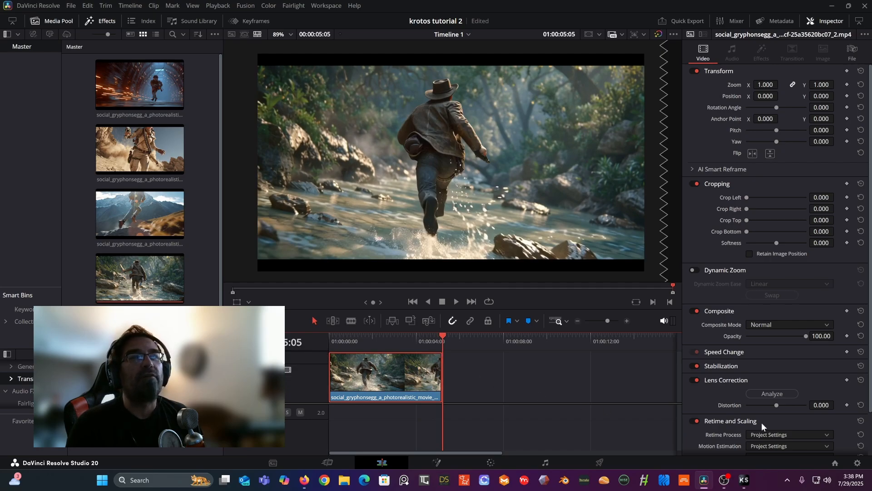
# Render 6 seconds of the Forest ambience in Krotos Studio and place it on the audio track beneath the stream-running clip
pyautogui.click(744, 480)
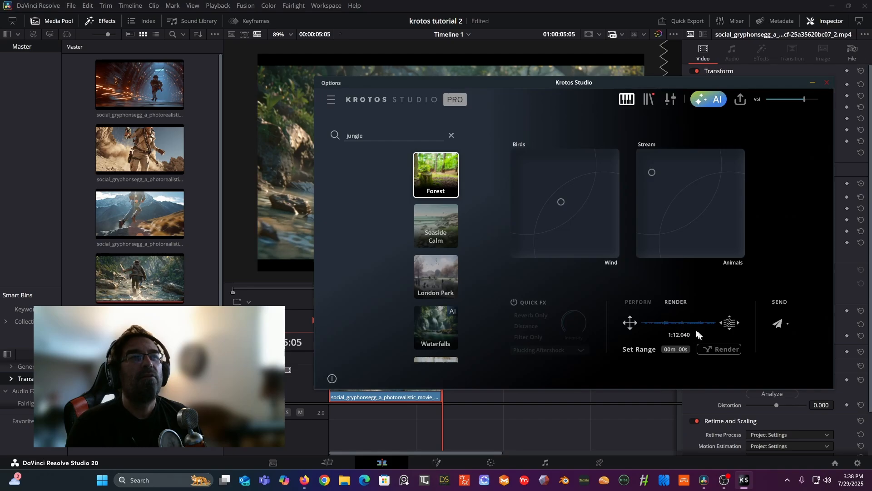
pyautogui.click(674, 348)
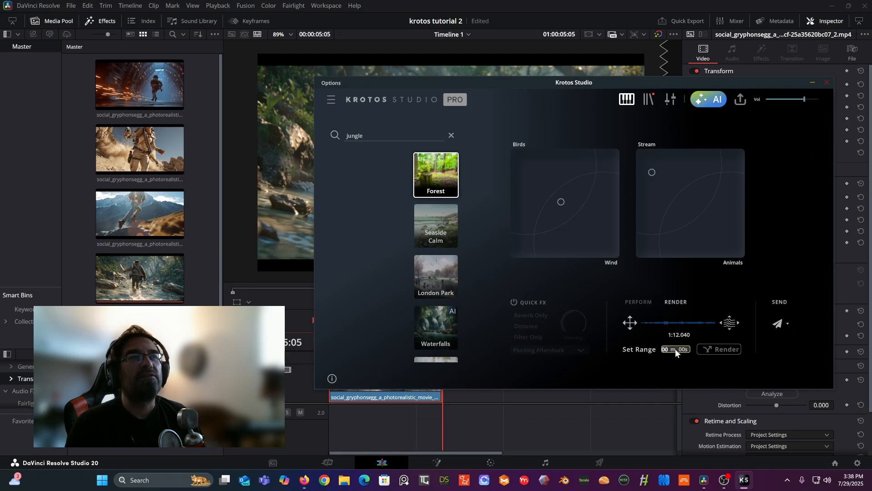
pyautogui.write('5')
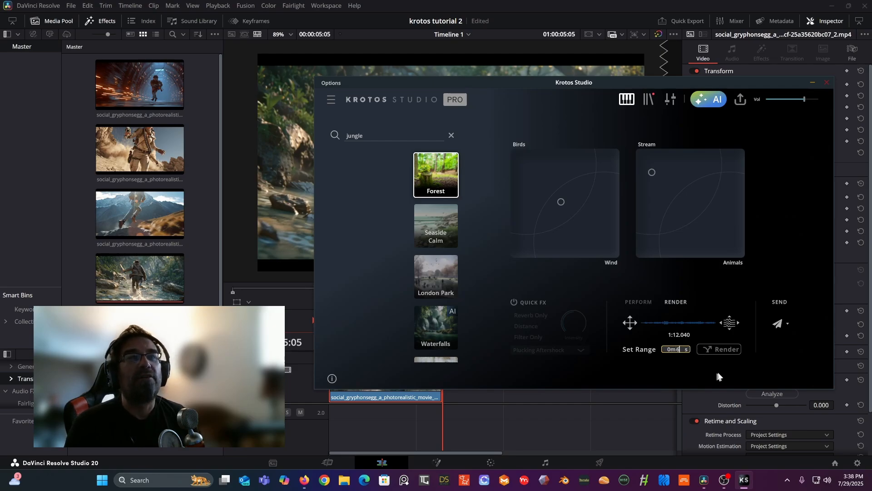
pyautogui.click(724, 350)
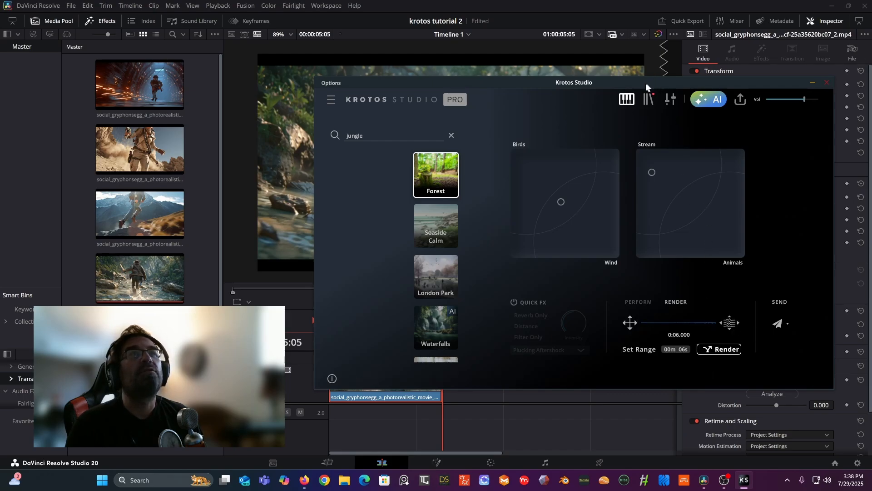
pyautogui.moveTo(601, 86); pyautogui.dragTo(766, 104)
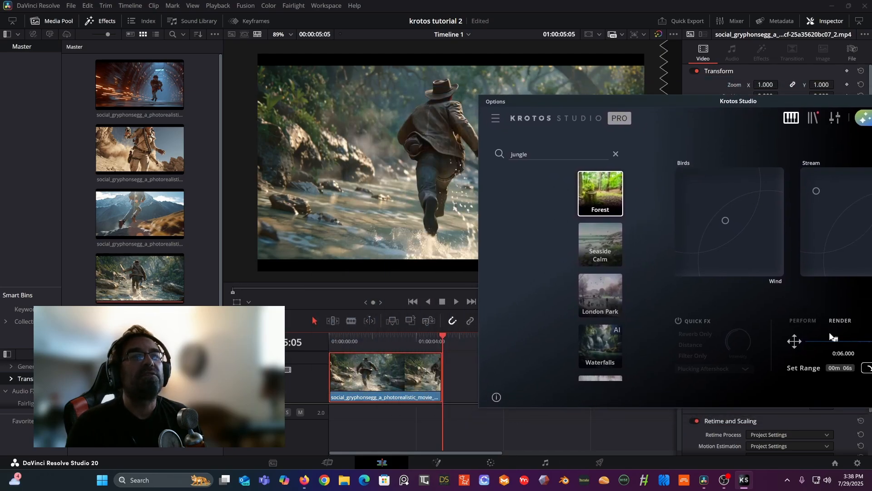
pyautogui.moveTo(795, 341); pyautogui.dragTo(325, 421)
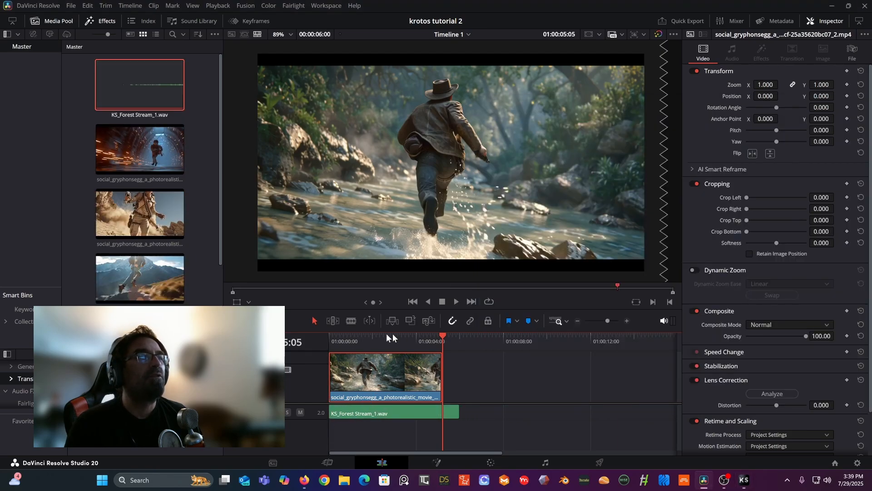
# Make the audio track taller and play the clip with the rendered Forest ambience to judge the sound
pyautogui.moveTo(370, 339); pyautogui.dragTo(317, 342)
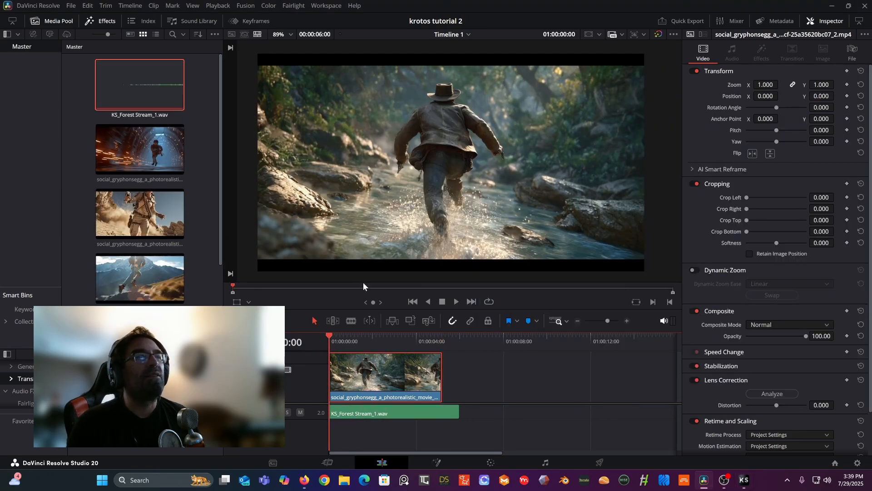
pyautogui.moveTo(309, 418); pyautogui.dragTo(309, 439)
pyautogui.press('space')
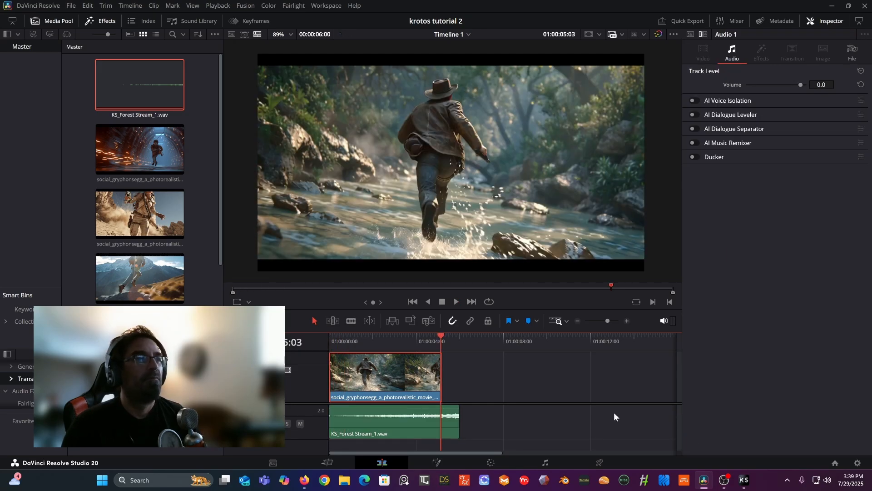
pyautogui.click(359, 339)
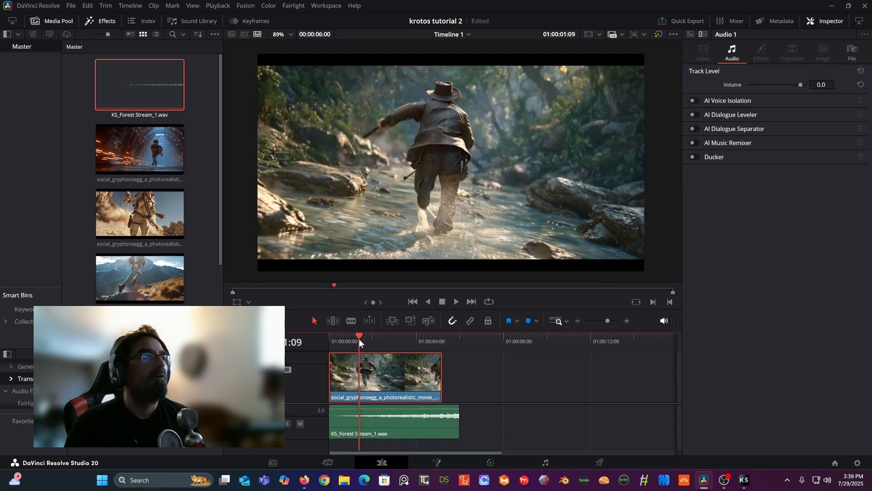
pyautogui.press('space')
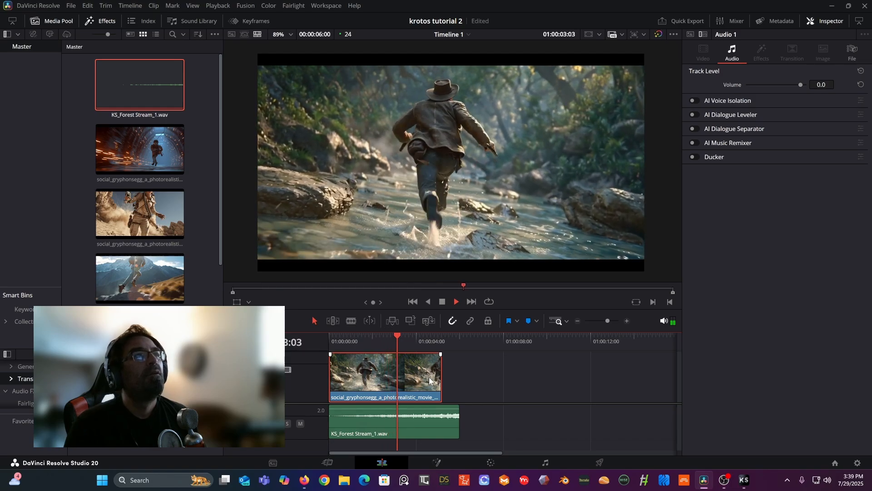
pyautogui.click(457, 301)
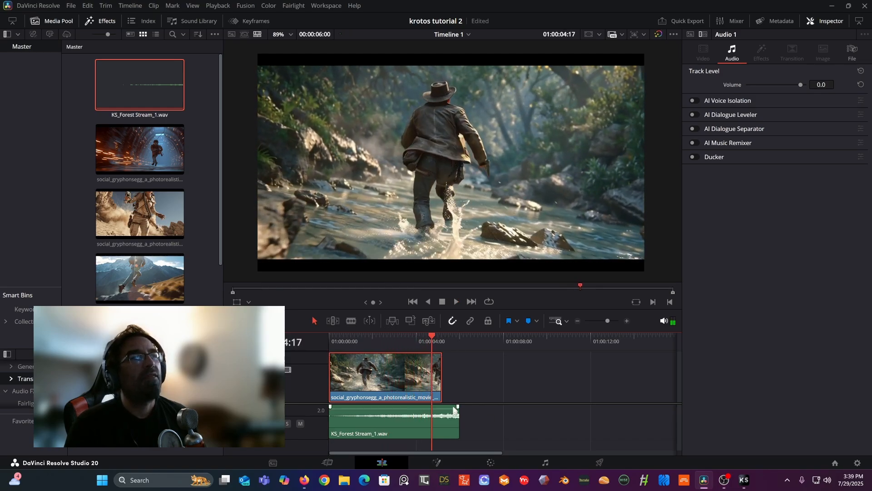
# Cut the KS_Forest Stream_1.wav clip from the audio track
pyautogui.click(443, 423)
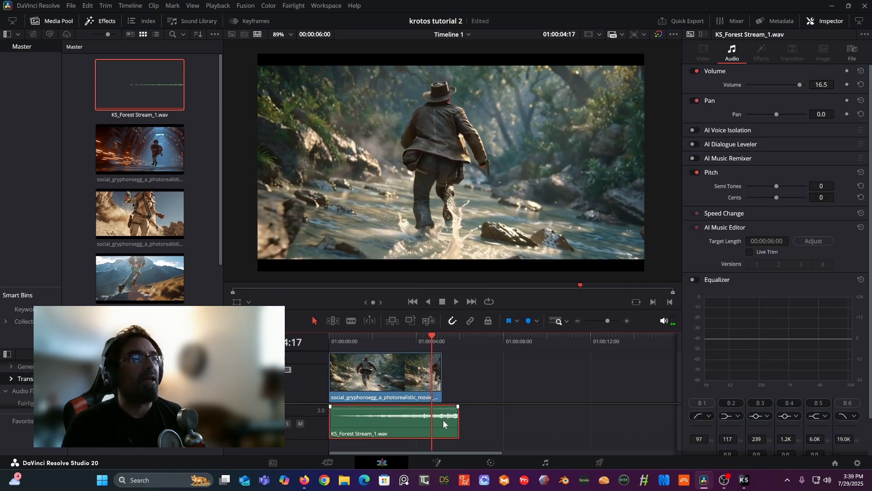
pyautogui.rightClick(444, 423)
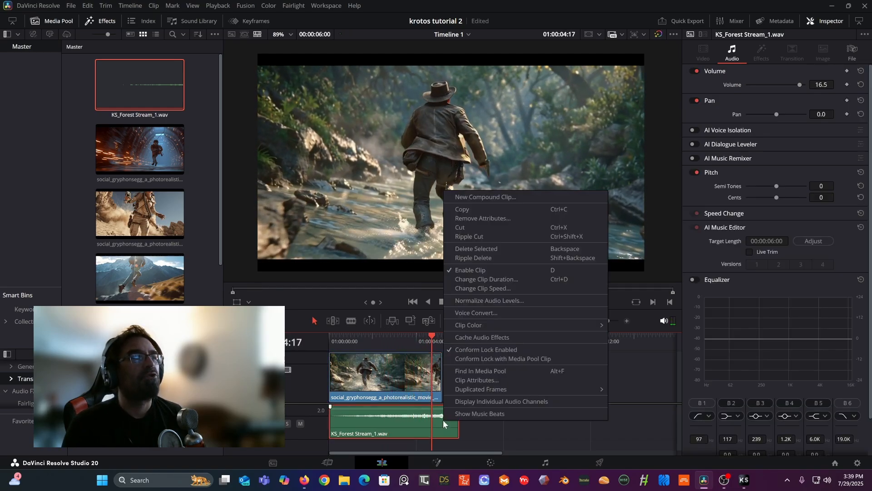
pyautogui.click(480, 227)
# Return to Krotos Studio and record a new live performance of the Forest ambience in Perform mode
pyautogui.click(744, 480)
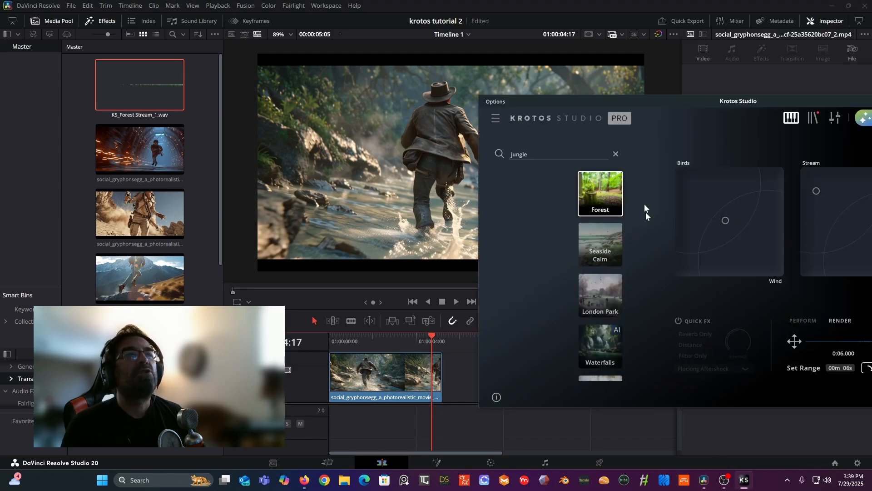
pyautogui.moveTo(699, 102); pyautogui.dragTo(506, 71)
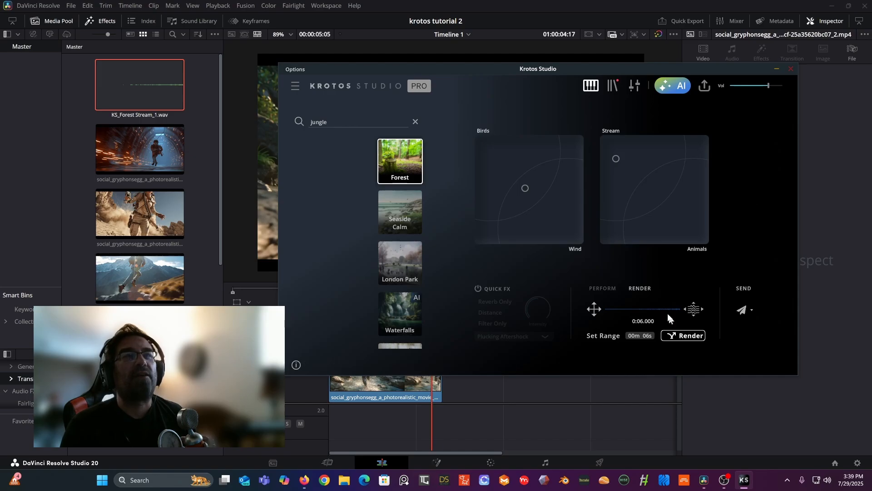
pyautogui.click(604, 289)
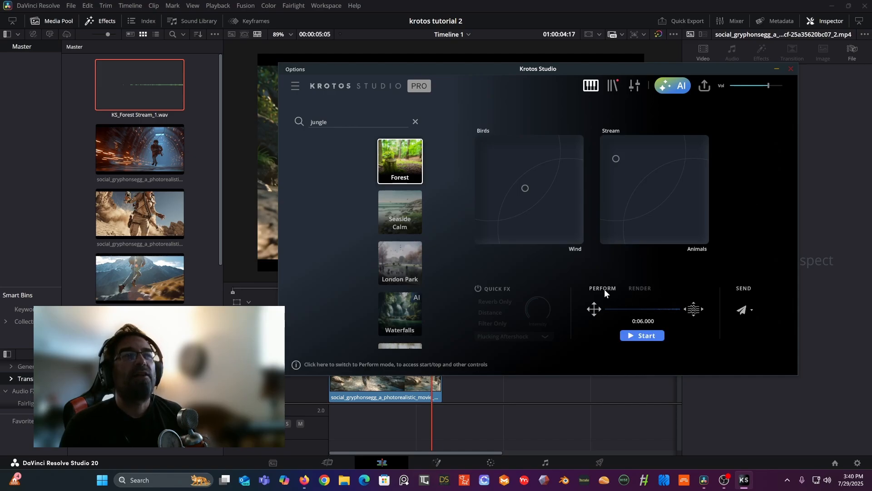
pyautogui.click(634, 335)
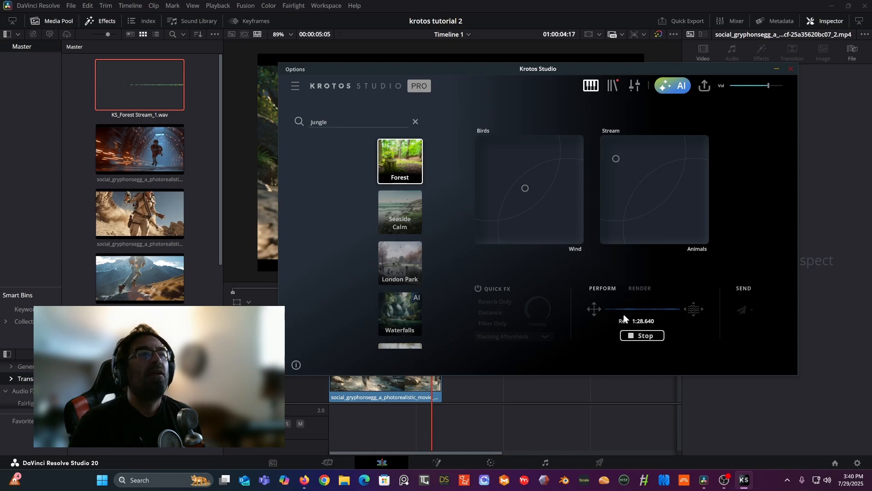
pyautogui.click(645, 336)
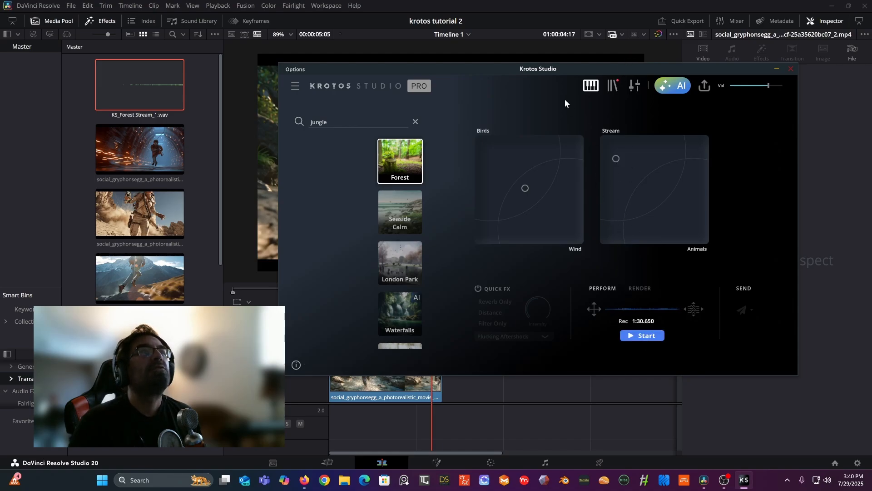
# Place the recorded Forest performance on the audio track at the timeline start and trim it to the video clip's end
pyautogui.moveTo(560, 69); pyautogui.dragTo(596, 10)
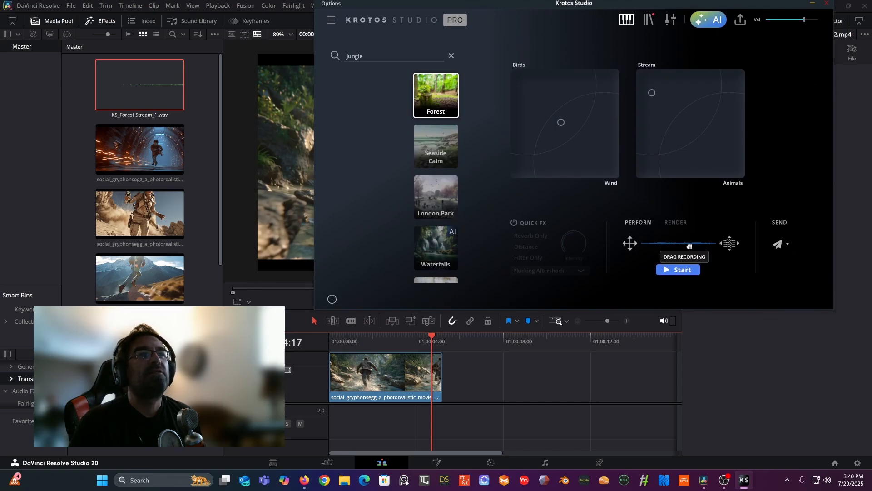
pyautogui.moveTo(689, 245); pyautogui.dragTo(349, 426)
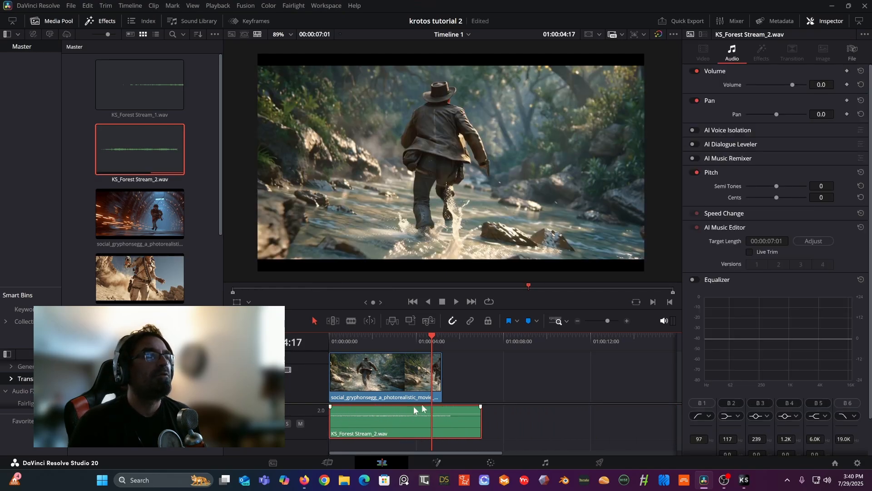
pyautogui.moveTo(481, 422); pyautogui.dragTo(442, 422)
# Play the timeline from the start to hear the recorded Forest ambience with the video
pyautogui.press('Home')
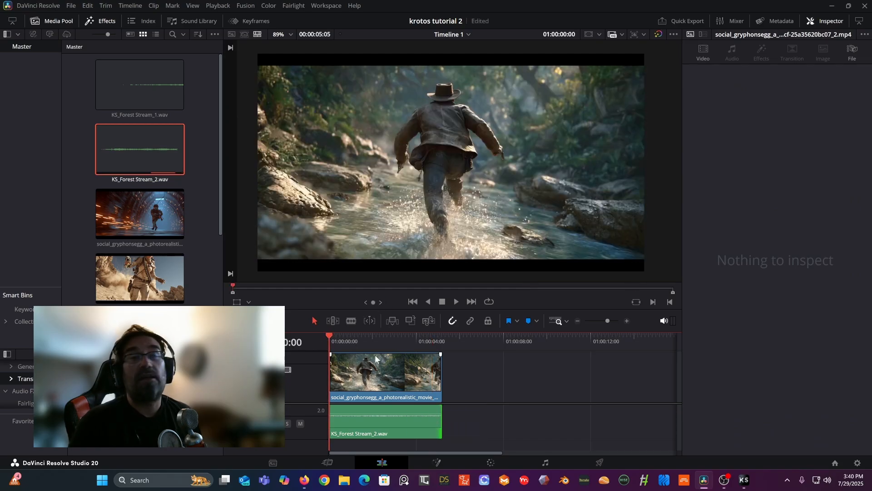
pyautogui.press('space')
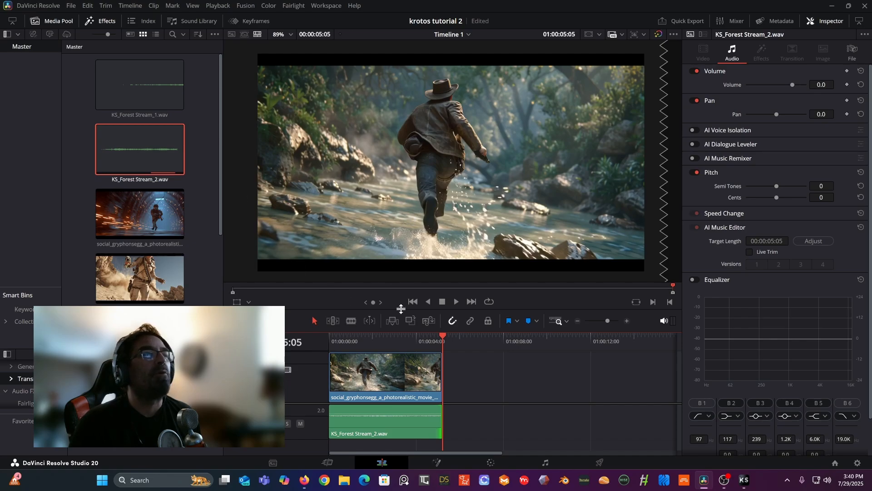
# Switch to Krotos Studio, load the Boots Forest preset from the wet footsteps results and audition it on the XY pad
pyautogui.click(744, 480)
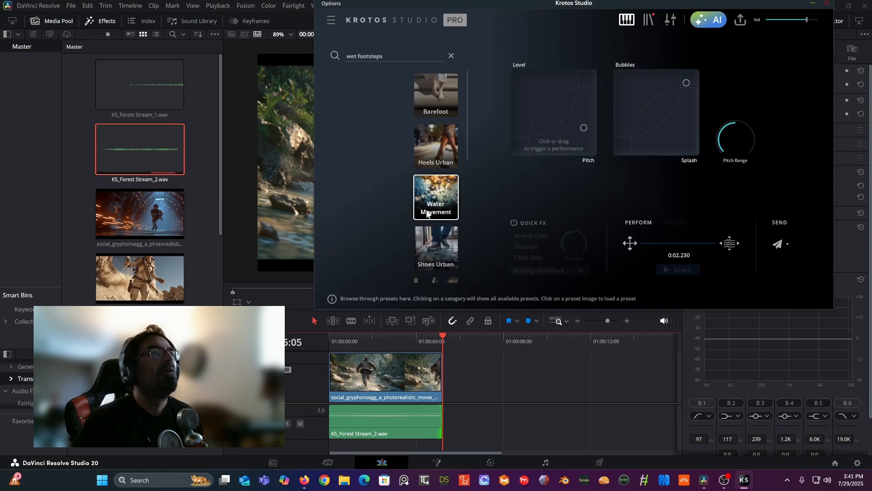
pyautogui.scroll(-3, 436, 200)
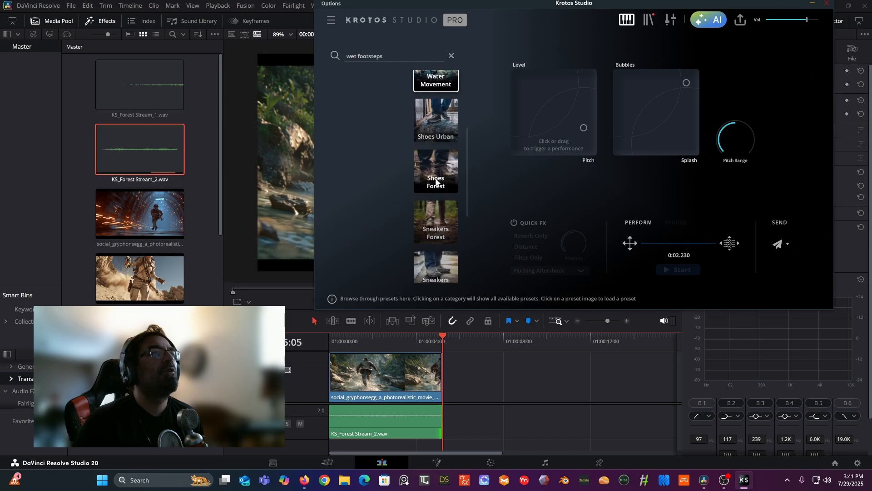
pyautogui.scroll(-2, 438, 181)
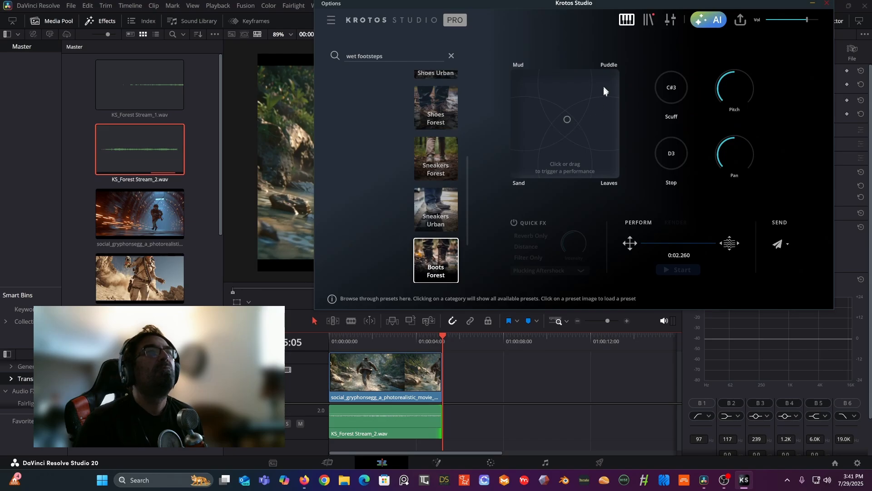
pyautogui.moveTo(608, 89)
pyautogui.mouseDown()
pyautogui.moveTo(594, 154)
pyautogui.moveTo(524, 156)
pyautogui.moveTo(521, 88)
pyautogui.moveTo(546, 115)
pyautogui.moveTo(534, 111)
pyautogui.moveTo(560, 88)
pyautogui.mouseUp()
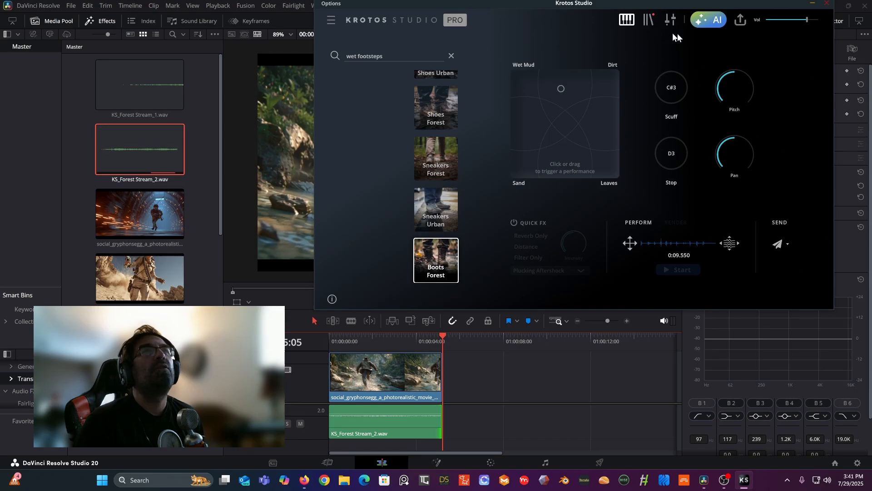
# Generate a preset with the AI Ambience Generator using the prompt "boots running through a river"
pyautogui.click(709, 22)
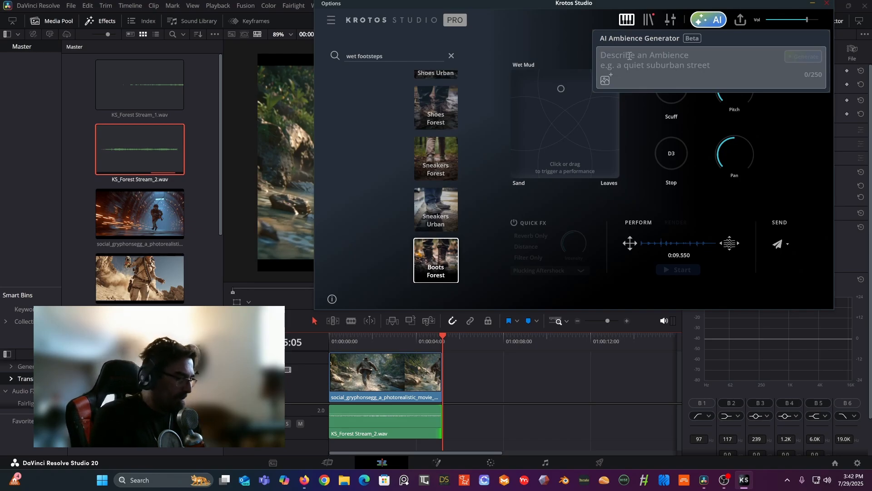
pyautogui.write('ru')
pyautogui.press('BackSpace')
pyautogui.press('BackSpace')
pyautogui.write('b')
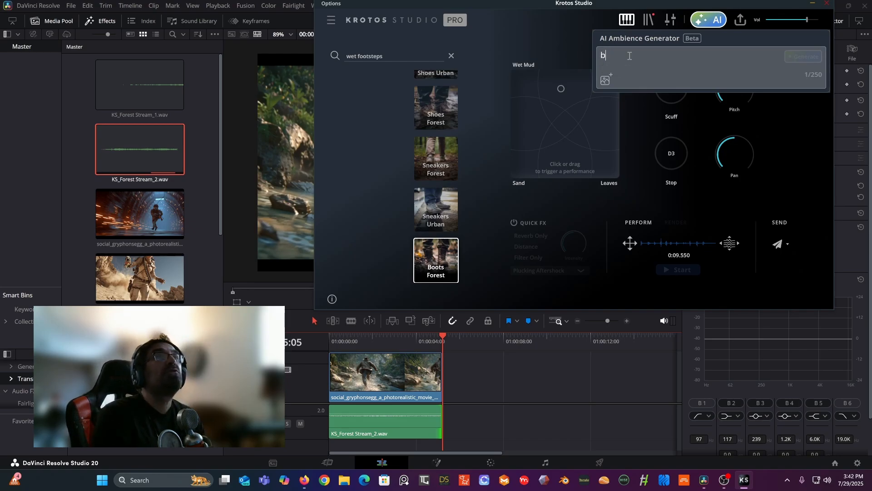
pyautogui.write('oots ru')
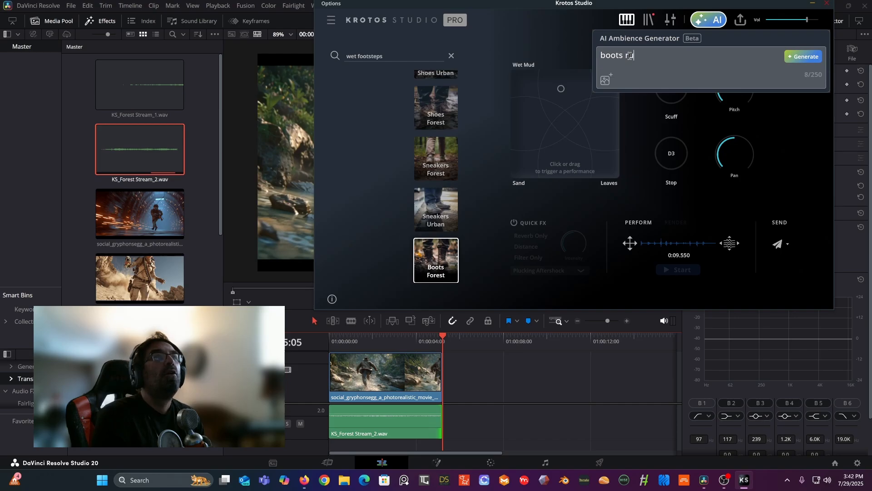
pyautogui.write('nning do')
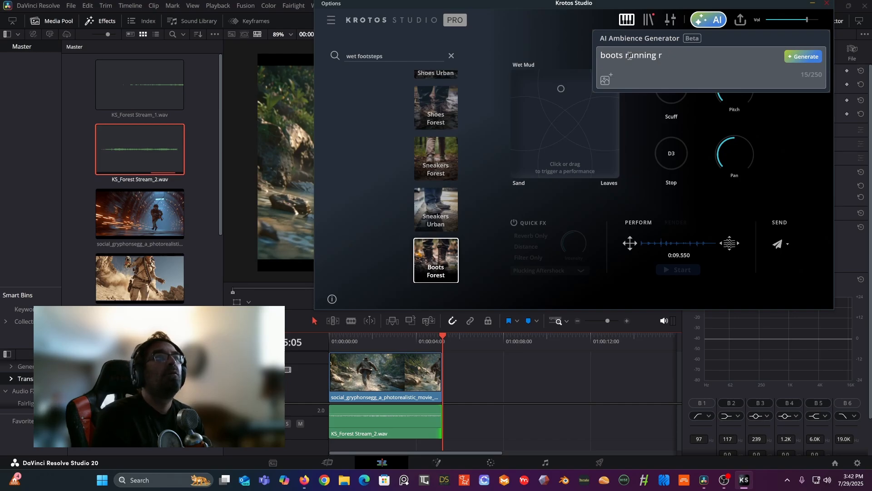
pyautogui.write('throu')
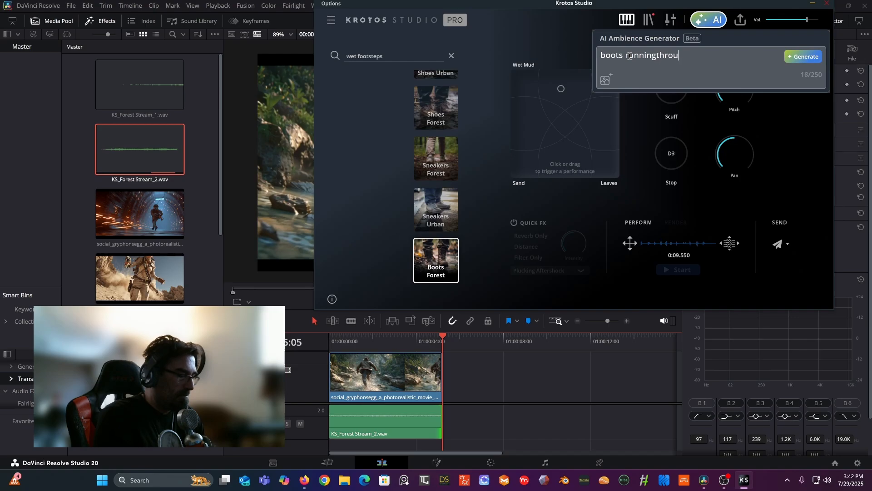
pyautogui.write('gh a river')
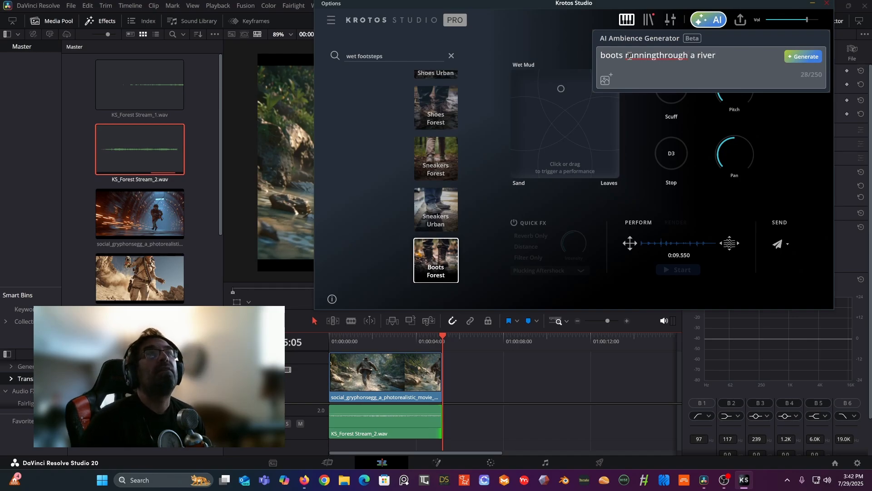
pyautogui.click(657, 55)
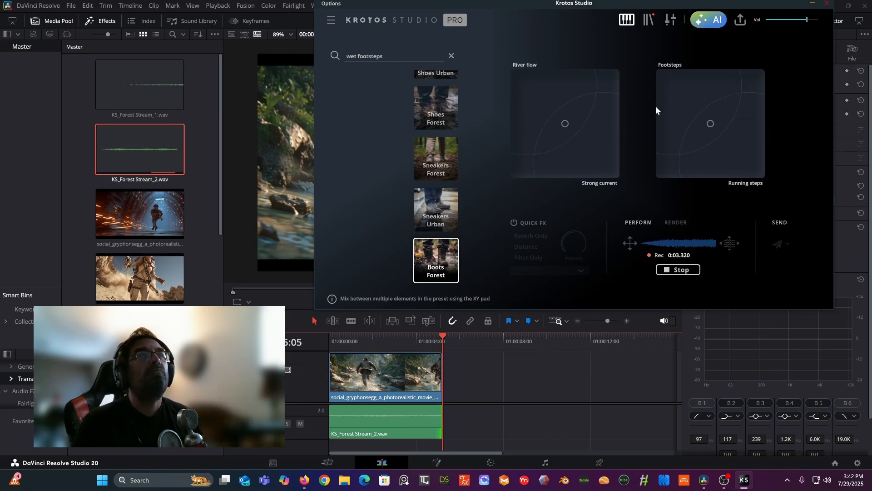
# Perform the generated preset by adjusting the River flow and Footsteps pads, and stop the recording
pyautogui.moveTo(574, 125)
pyautogui.mouseDown()
pyautogui.moveTo(574, 138)
pyautogui.moveTo(539, 119)
pyautogui.moveTo(526, 144)
pyautogui.moveTo(540, 148)
pyautogui.mouseUp()
pyautogui.moveTo(709, 127)
pyautogui.mouseDown()
pyautogui.moveTo(736, 137)
pyautogui.moveTo(704, 109)
pyautogui.mouseUp()
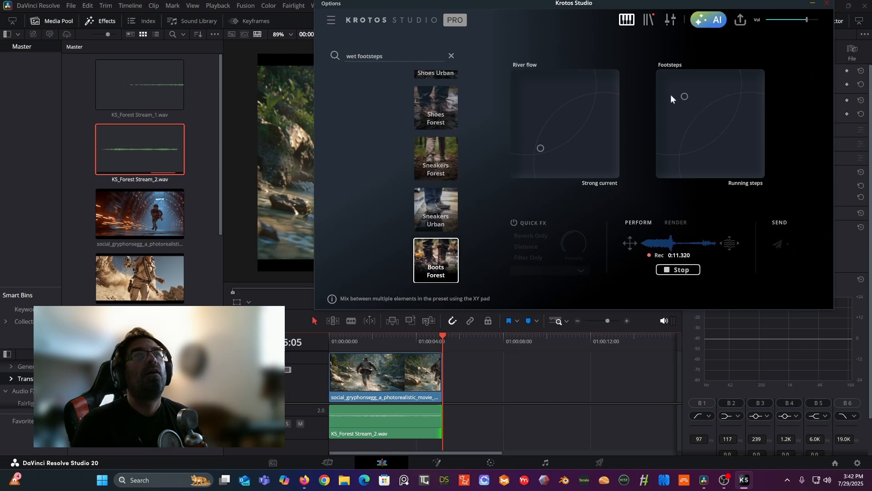
pyautogui.moveTo(690, 84); pyautogui.dragTo(672, 93)
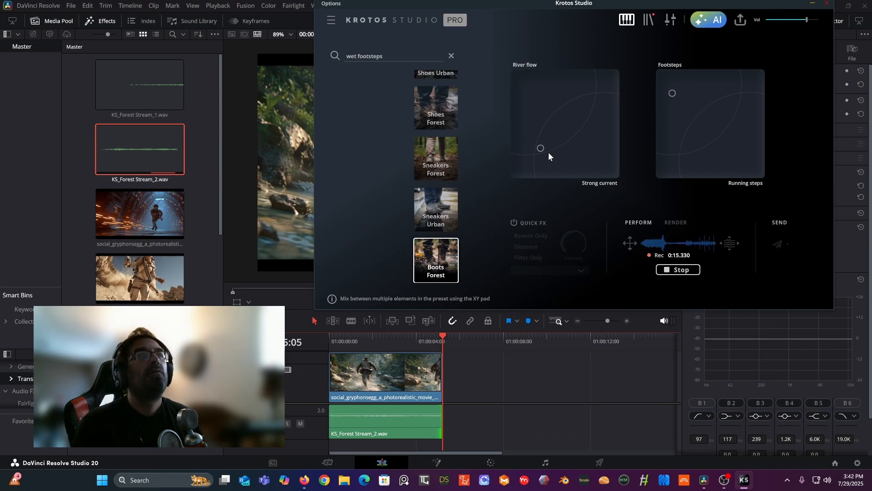
pyautogui.click(534, 118)
pyautogui.moveTo(540, 140); pyautogui.dragTo(537, 143)
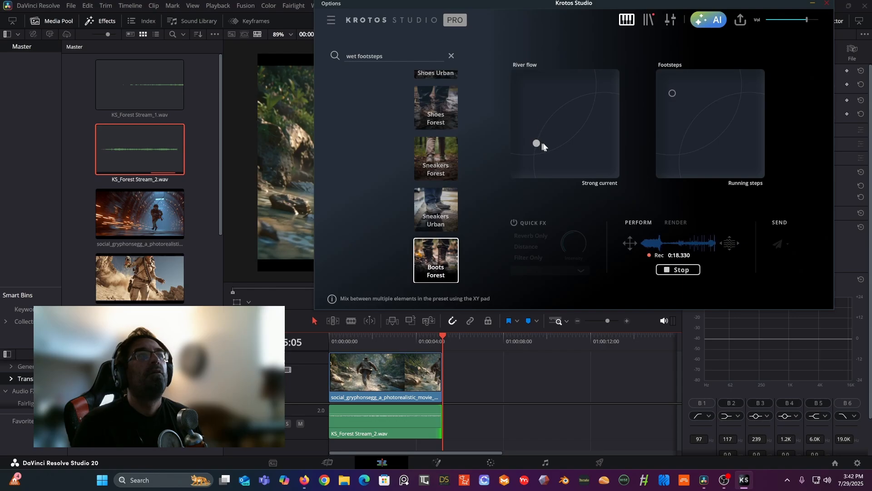
pyautogui.click(677, 269)
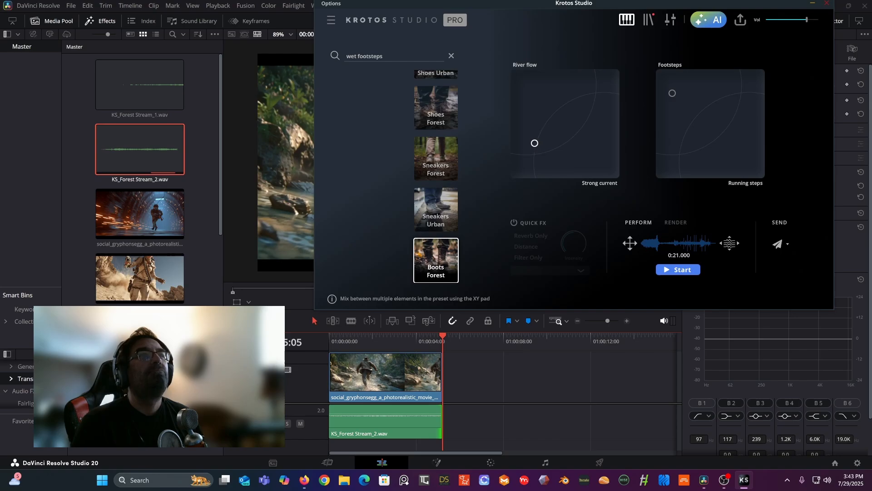
pyautogui.moveTo(535, 143); pyautogui.dragTo(532, 149)
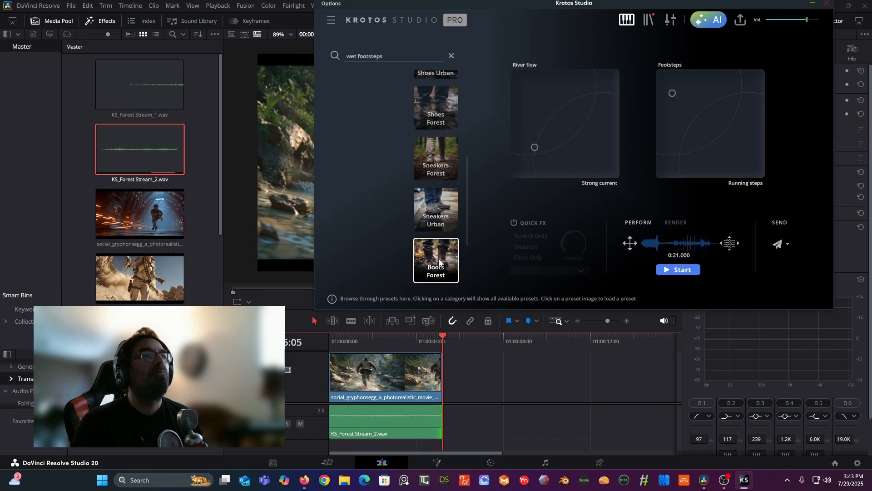
# Reload the Boots Forest preset, move the Krotos Studio window aside and trigger footsteps near Wet Mud
pyautogui.scroll(-2, 441, 262)
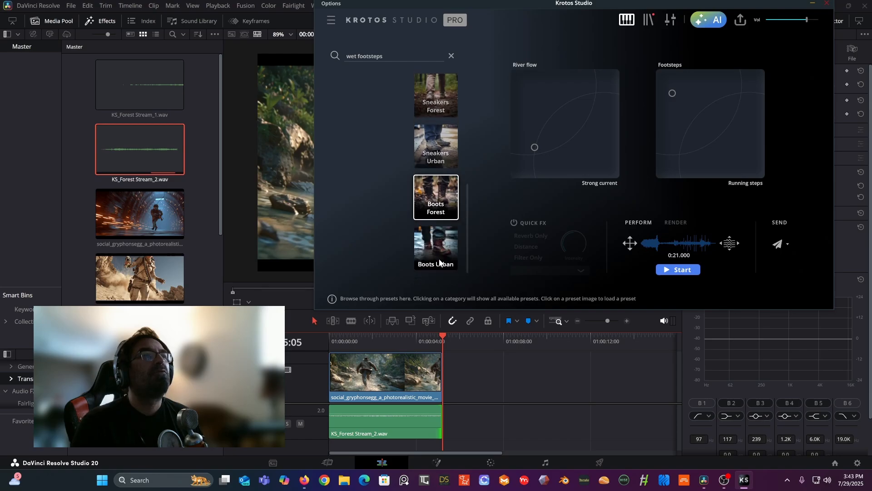
pyautogui.click(439, 205)
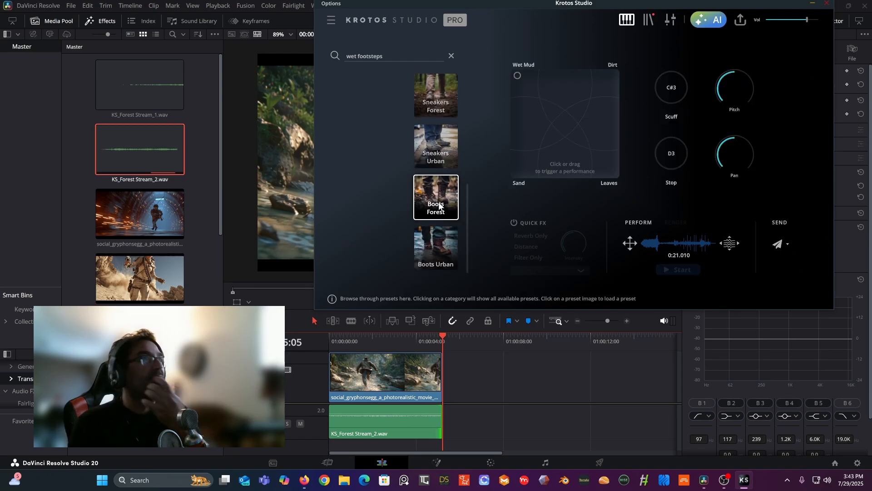
pyautogui.moveTo(521, 5); pyautogui.dragTo(615, 26)
pyautogui.click(625, 103)
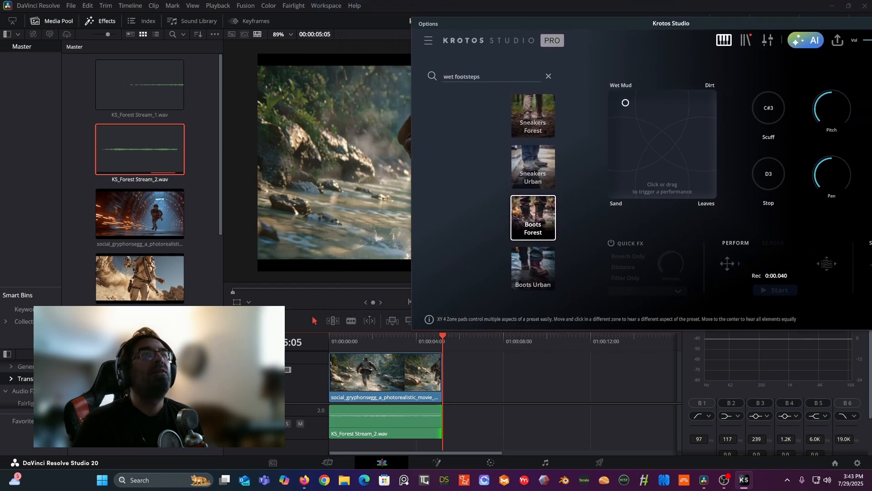
pyautogui.moveTo(626, 106); pyautogui.dragTo(620, 123)
# Lower the Pitch of the Boots Forest preset and trigger more footsteps in the Wet Mud zone
pyautogui.moveTo(827, 110)
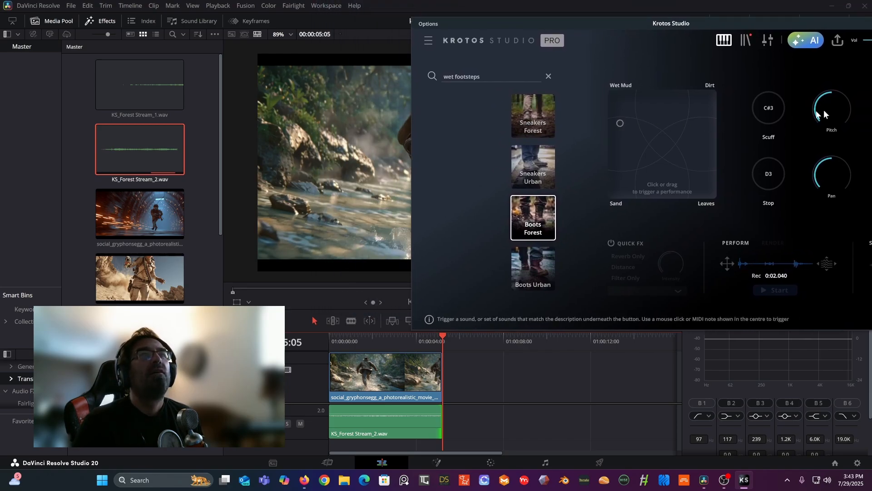
pyautogui.click(613, 109)
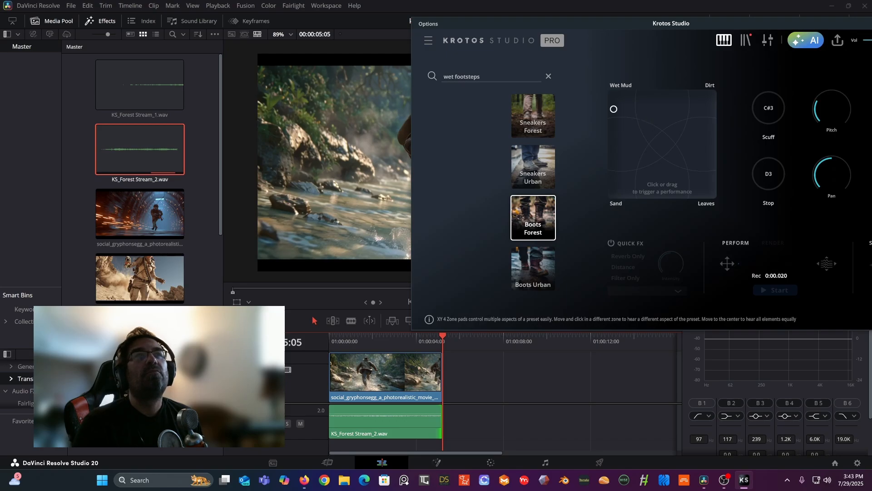
pyautogui.moveTo(617, 108)
pyautogui.mouseDown()
pyautogui.moveTo(650, 101)
pyautogui.moveTo(631, 103)
pyautogui.moveTo(637, 106)
pyautogui.mouseUp()
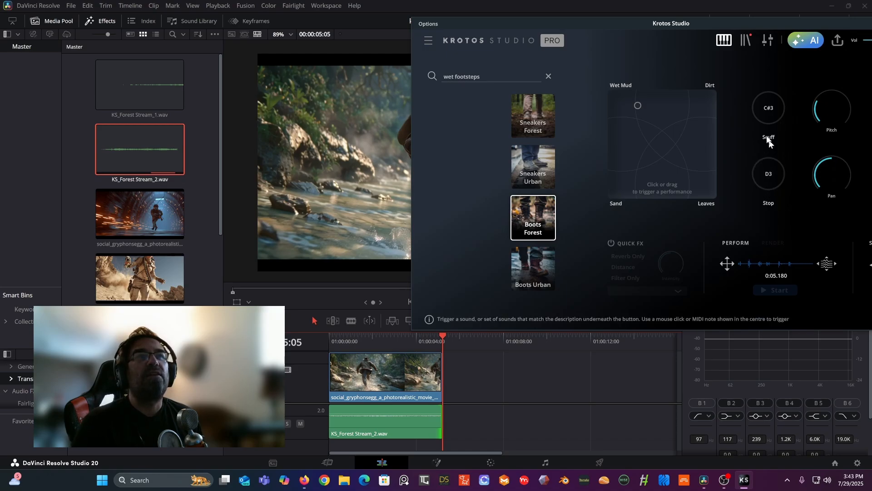
pyautogui.moveTo(827, 179)
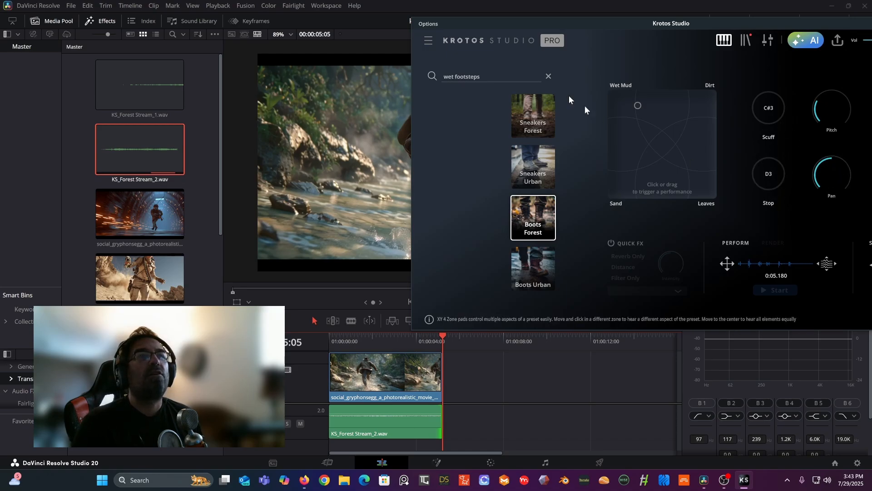
# Enable Quick FX with the Distance effect and audition the boot footsteps in the Wet Mud zone
pyautogui.click(613, 244)
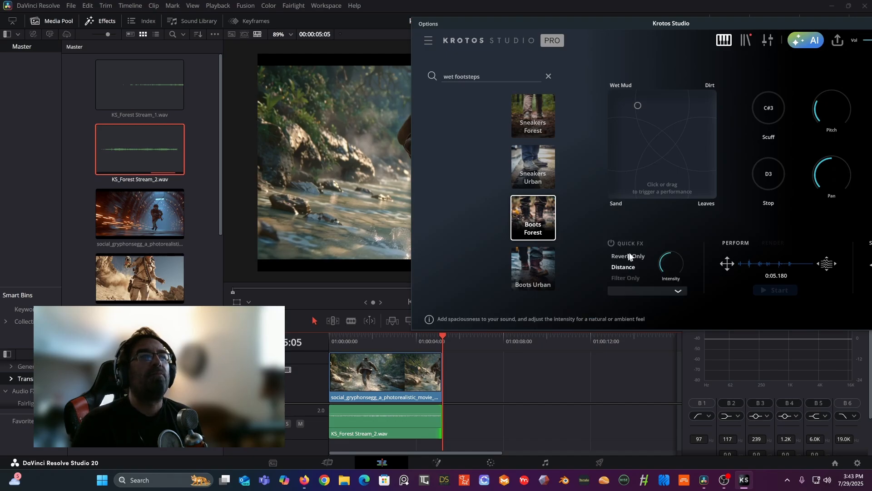
pyautogui.click(633, 109)
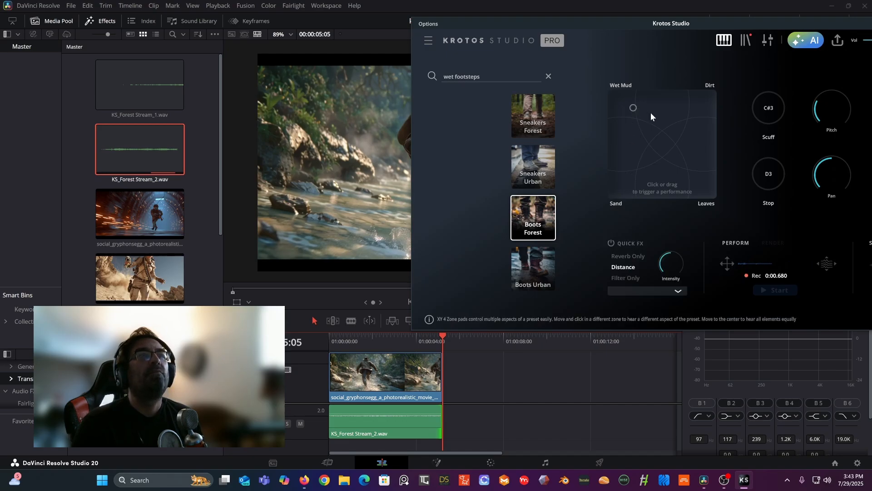
pyautogui.moveTo(651, 114); pyautogui.dragTo(642, 103)
pyautogui.click(632, 117)
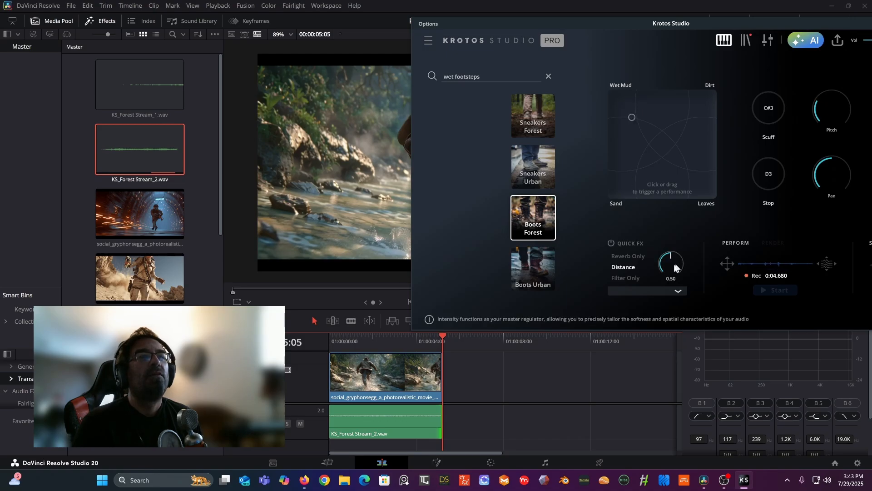
# Change the Quick FX effect to Reverb Only and audition the boot footsteps in the Wet Mud zone
pyautogui.click(636, 254)
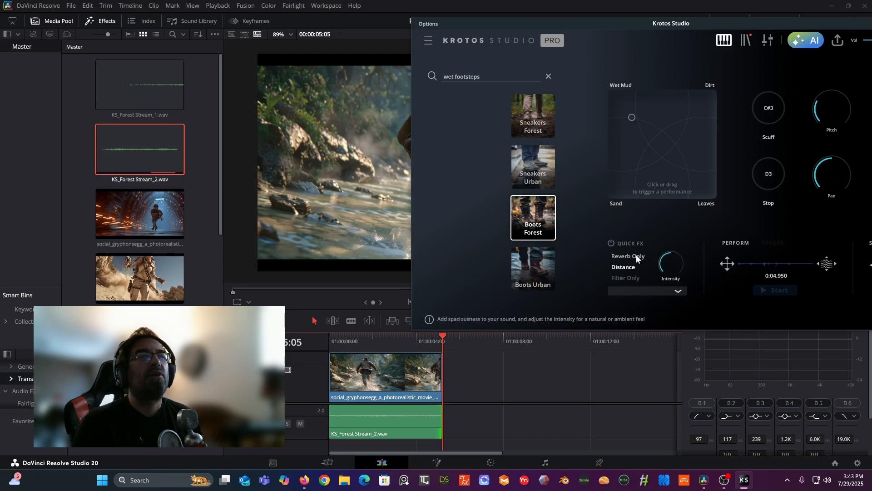
pyautogui.click(619, 107)
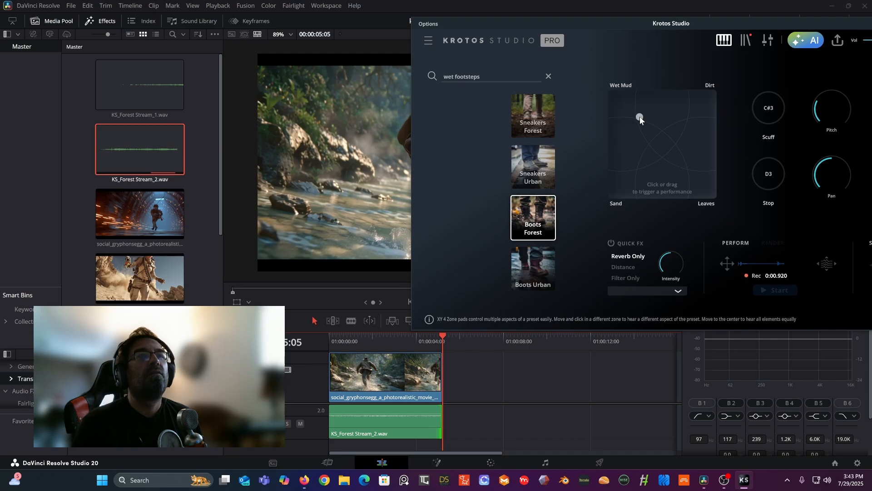
pyautogui.click(640, 122)
pyautogui.click(639, 114)
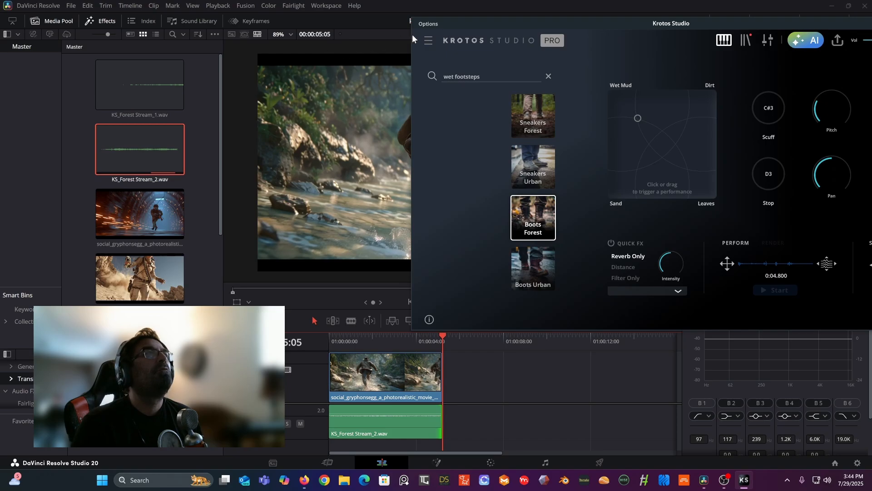
# Return to DaVinci Resolve and play the timeline from the start to check the running pace
pyautogui.click(342, 47)
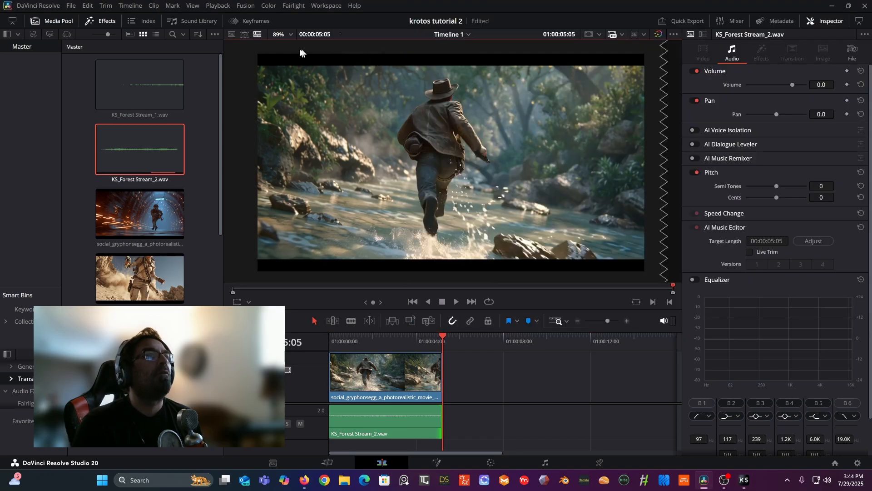
pyautogui.click(324, 347)
pyautogui.press('space')
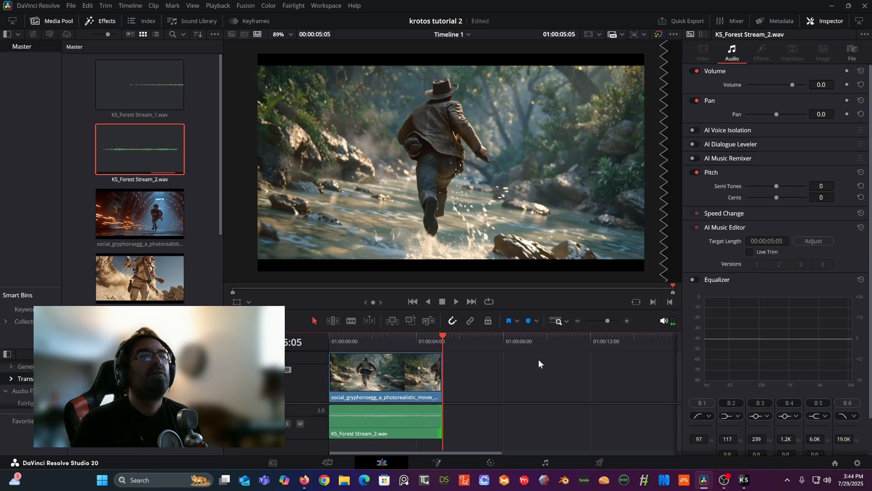
# Go back to Krotos Studio and record a Boots Forest footstep performance in the Wet Mud zone
pyautogui.click(744, 480)
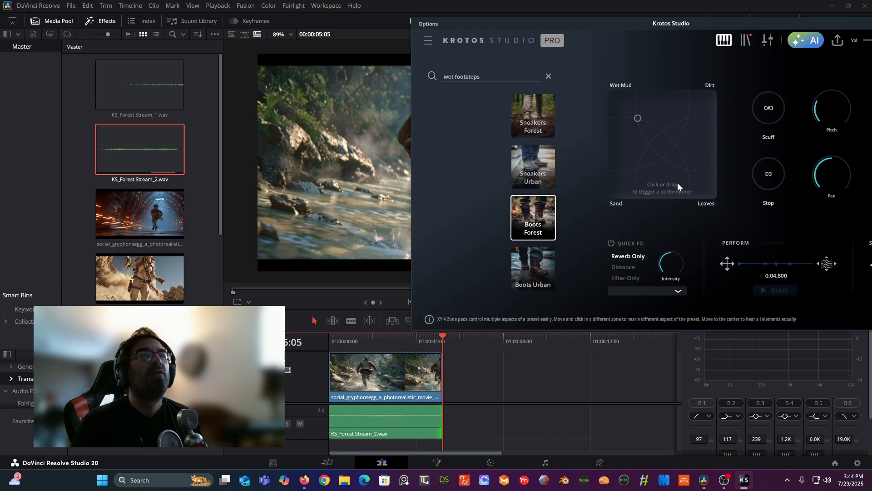
pyautogui.click(641, 121)
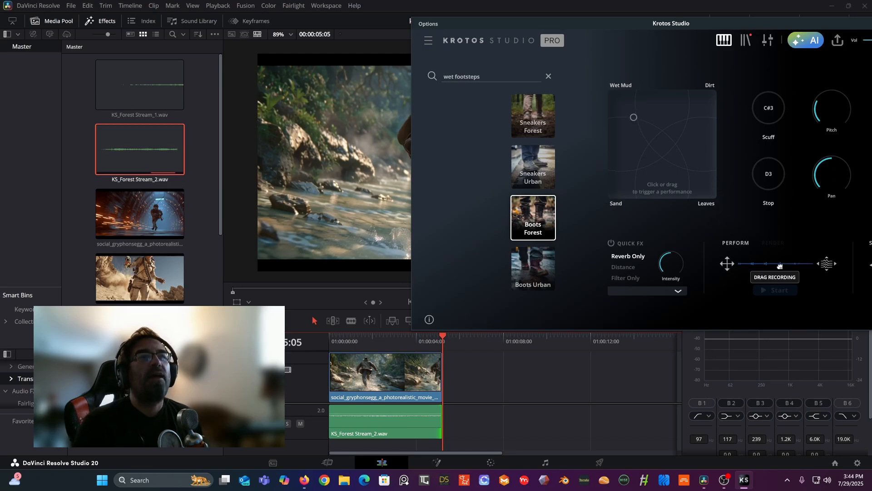
# Add the recorded Boots Forest performance to the timeline, enlarge the timeline area and align the clip at the start of a second audio track
pyautogui.moveTo(780, 264); pyautogui.dragTo(500, 424)
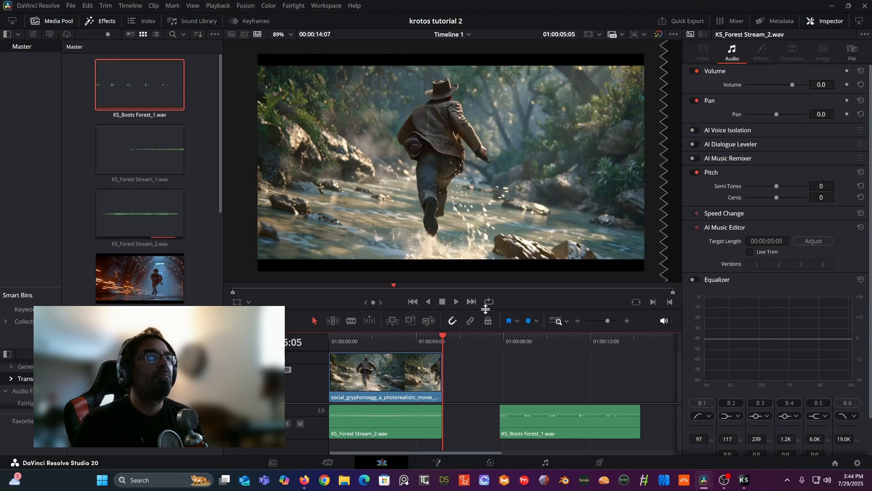
pyautogui.moveTo(486, 309); pyautogui.dragTo(485, 200)
pyautogui.moveTo(549, 347); pyautogui.dragTo(383, 402)
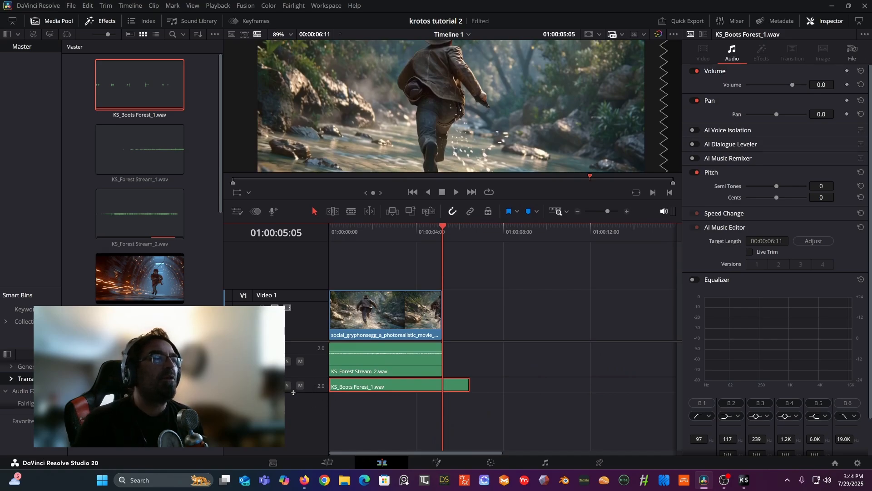
# Make the second audio track taller and play the timeline from the start to check the footstep timing
pyautogui.moveTo(293, 392); pyautogui.dragTo(293, 437)
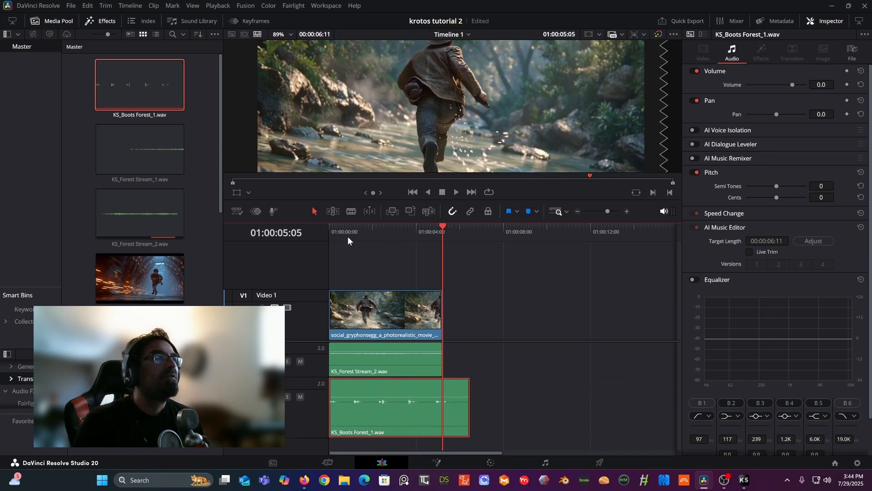
pyautogui.click(330, 229)
pyautogui.press('space')
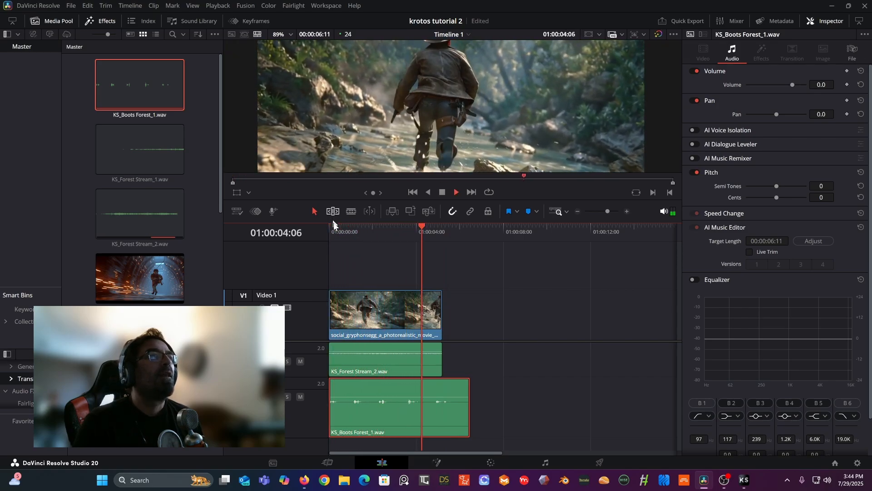
pyautogui.press('space')
# Split the Boots Forest audio clip between the individual footsteps to get five separate segments
pyautogui.click(628, 212)
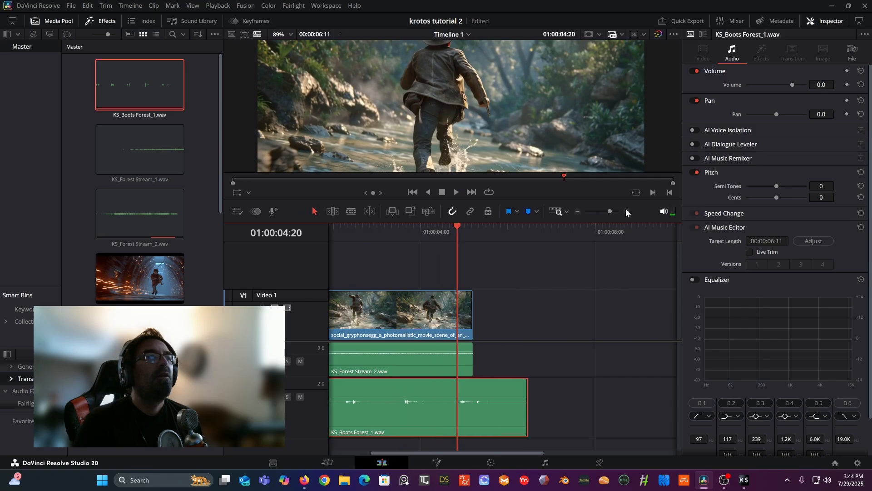
pyautogui.click(627, 212)
pyautogui.moveTo(492, 453); pyautogui.dragTo(369, 465)
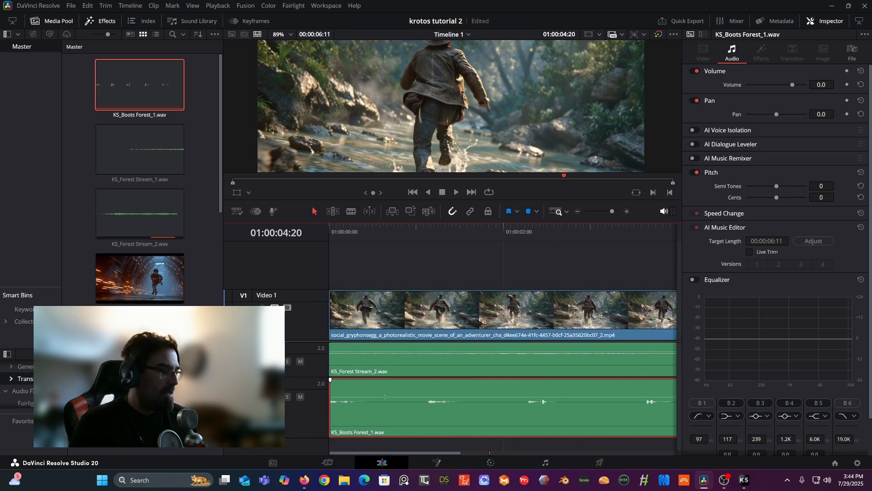
pyautogui.press('b')
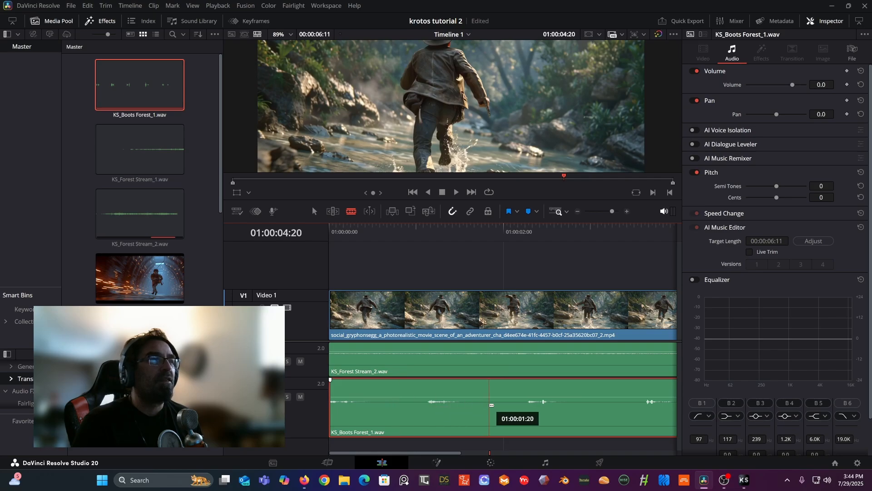
pyautogui.click(488, 401)
pyautogui.click(390, 402)
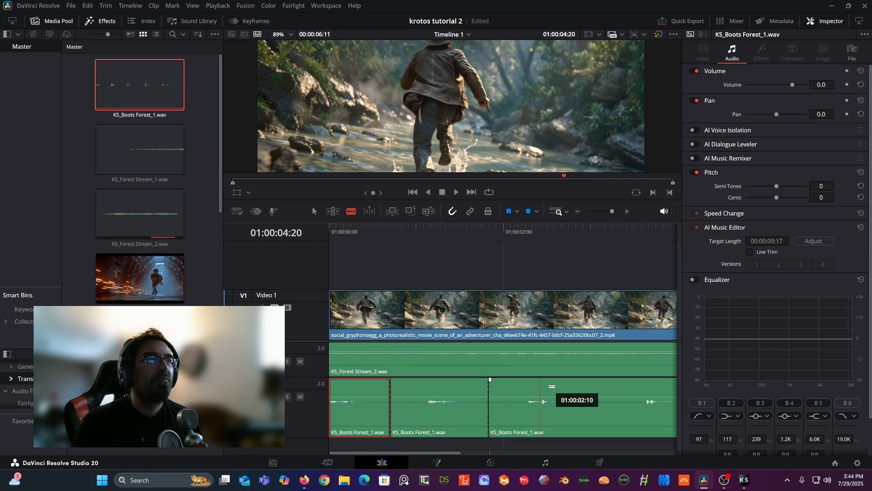
pyautogui.click(602, 390)
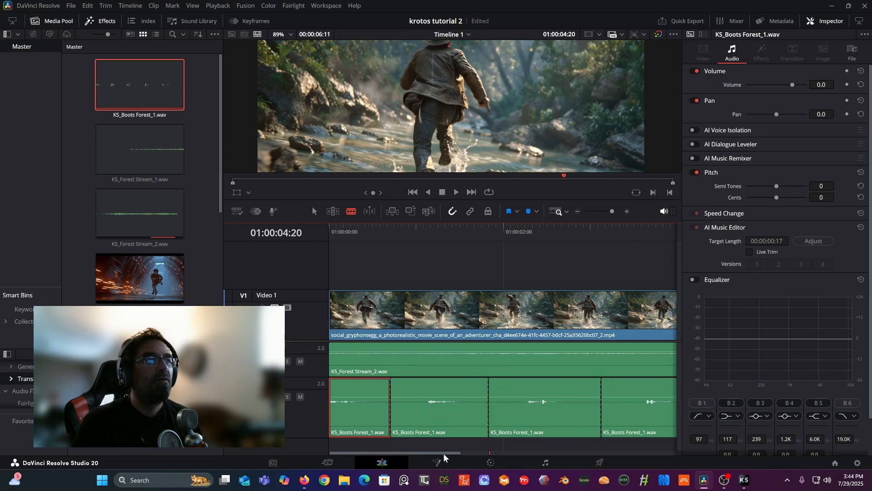
pyautogui.moveTo(445, 453); pyautogui.dragTo(531, 453)
pyautogui.click(504, 403)
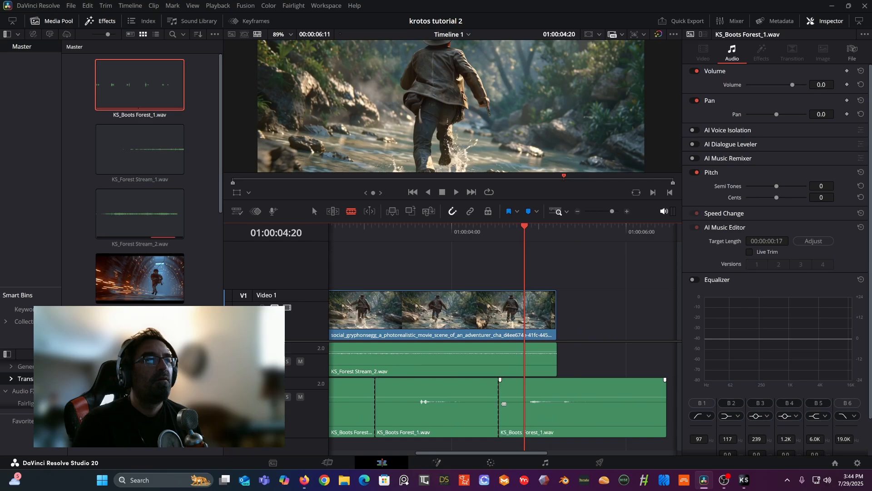
# Move the first footstep segment to the foot strike at 01:00:00:12 and shorten its end
pyautogui.moveTo(444, 453); pyautogui.dragTo(325, 465)
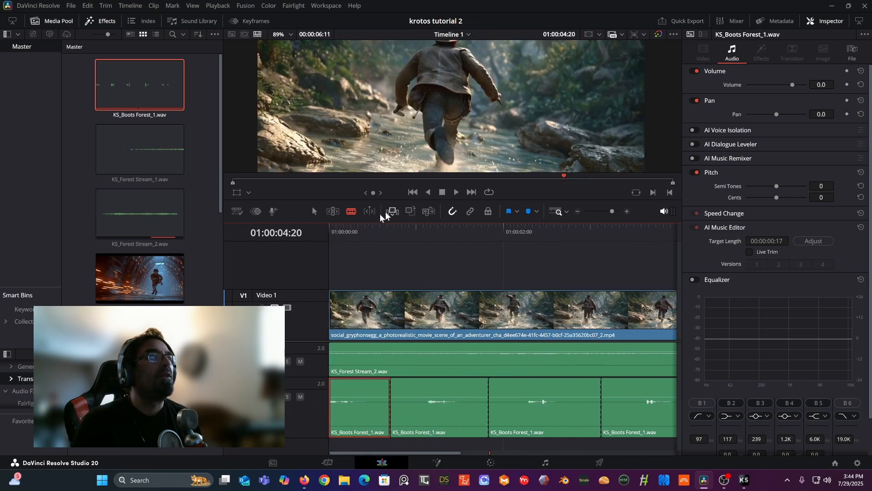
pyautogui.moveTo(342, 230); pyautogui.dragTo(372, 227)
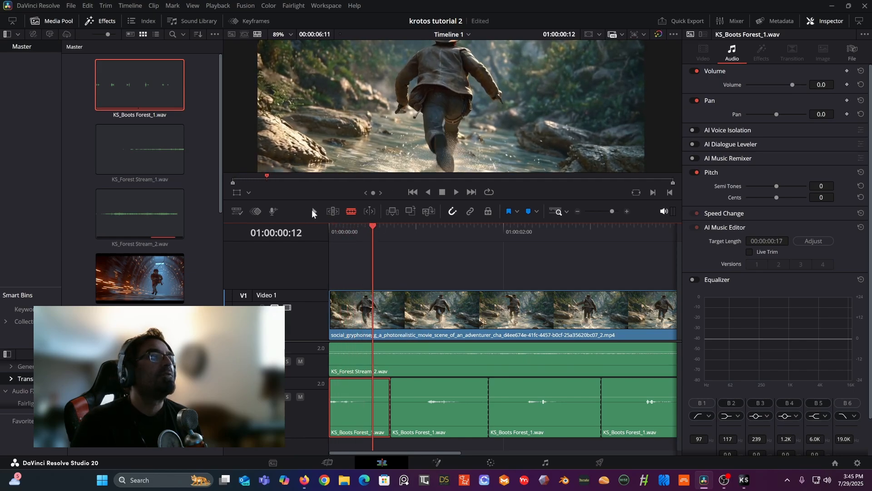
pyautogui.moveTo(353, 384); pyautogui.dragTo(413, 390)
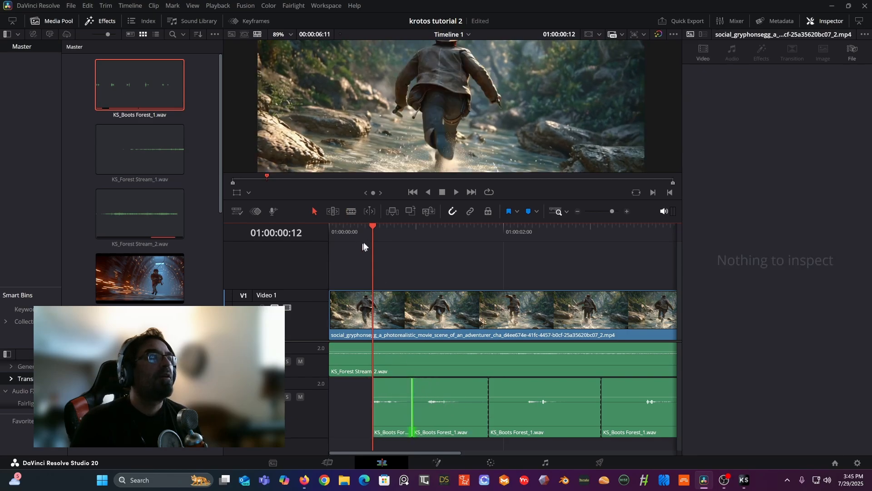
# Trim the start of the third footstep segment and both ends of the second, moving the second up to 01:00:02:02
pyautogui.moveTo(374, 226); pyautogui.dragTo(512, 224)
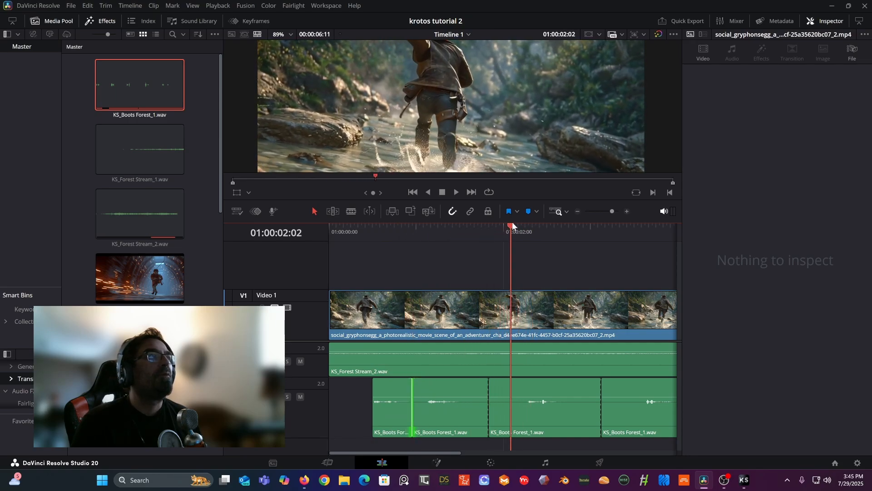
pyautogui.click(513, 384)
pyautogui.moveTo(526, 385)
pyautogui.mouseDown()
pyautogui.moveTo(539, 384)
pyautogui.moveTo(527, 385)
pyautogui.mouseUp()
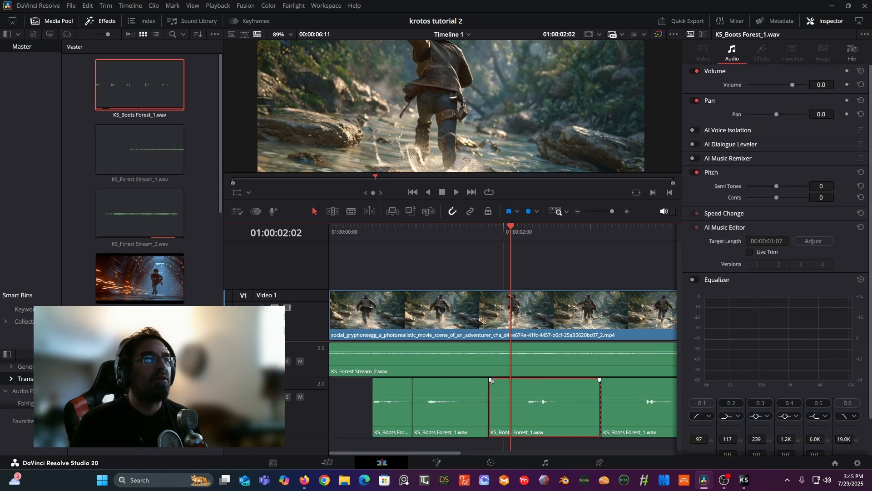
pyautogui.moveTo(492, 385); pyautogui.dragTo(530, 388)
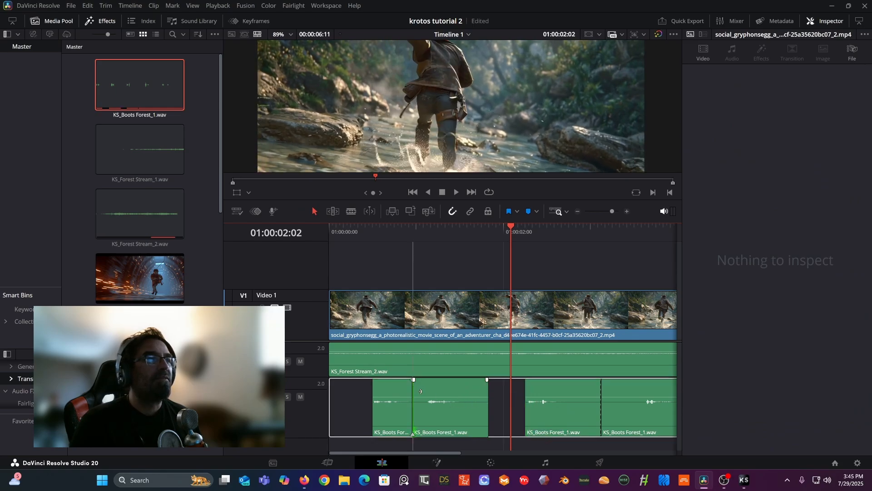
pyautogui.moveTo(415, 390); pyautogui.dragTo(424, 390)
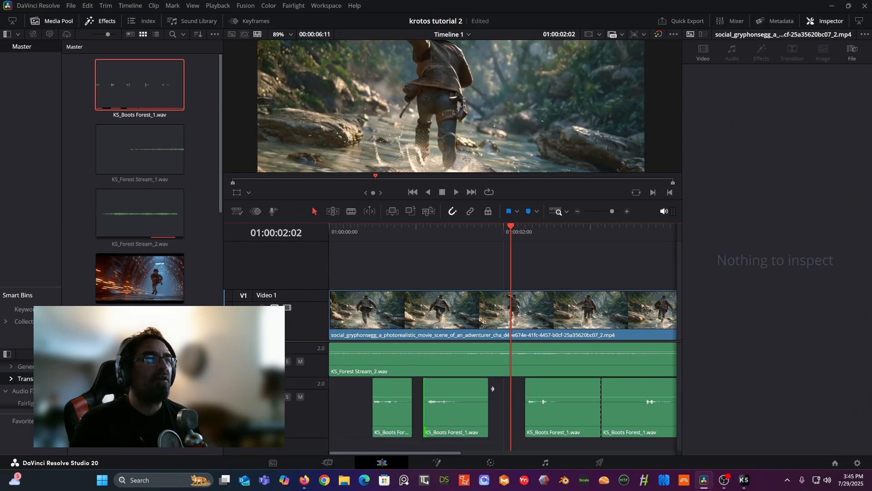
pyautogui.moveTo(488, 392)
pyautogui.mouseDown()
pyautogui.moveTo(466, 392)
pyautogui.moveTo(491, 391)
pyautogui.mouseUp()
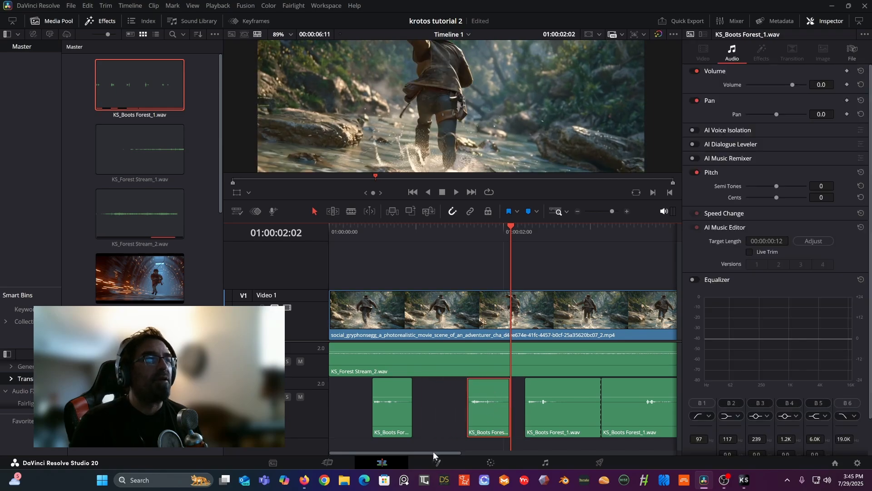
# Shift the third to fifth footstep segments later and move the second to start at about 01:00:02:00
pyautogui.moveTo(432, 451); pyautogui.dragTo(563, 451)
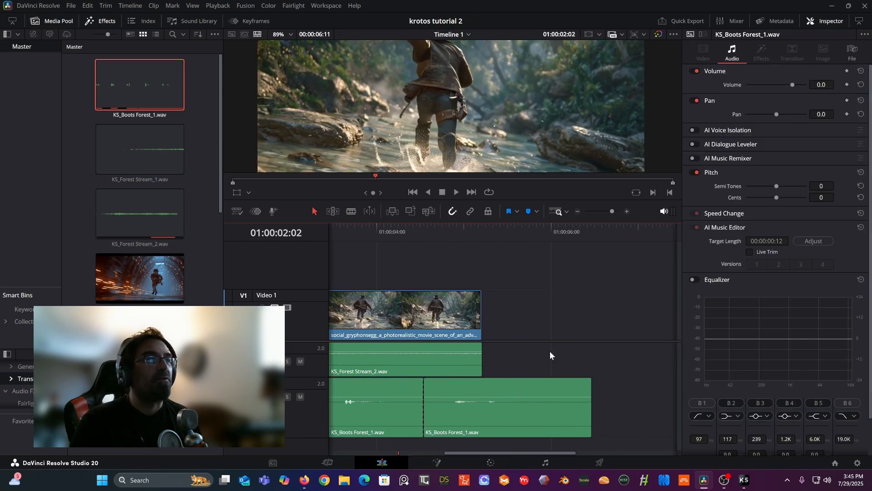
pyautogui.moveTo(608, 402); pyautogui.dragTo(659, 405)
pyautogui.moveTo(476, 394); pyautogui.dragTo(513, 394)
# Play back around the second footstep and nudge its segment to match the foot strike at 01:00:02:04
pyautogui.click(489, 231)
pyautogui.press('space')
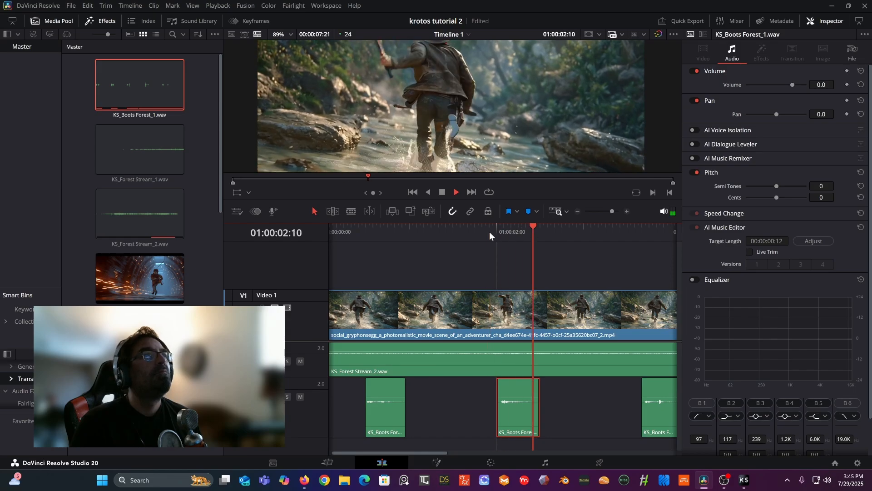
pyautogui.moveTo(491, 230); pyautogui.dragTo(511, 231)
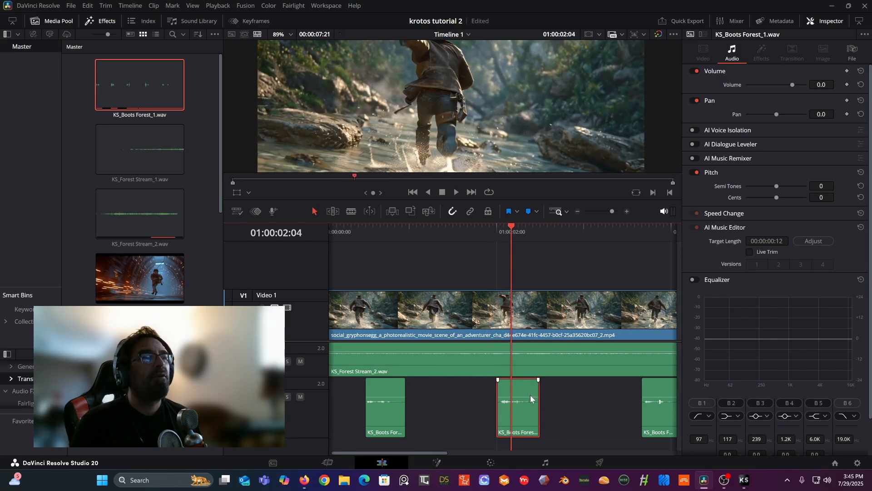
pyautogui.moveTo(529, 389)
pyautogui.mouseDown()
pyautogui.moveTo(547, 382)
pyautogui.moveTo(540, 386)
pyautogui.mouseUp()
# Move the third footstep segment earlier to match the foot strike at 01:00:03:06
pyautogui.moveTo(440, 453); pyautogui.dragTo(512, 454)
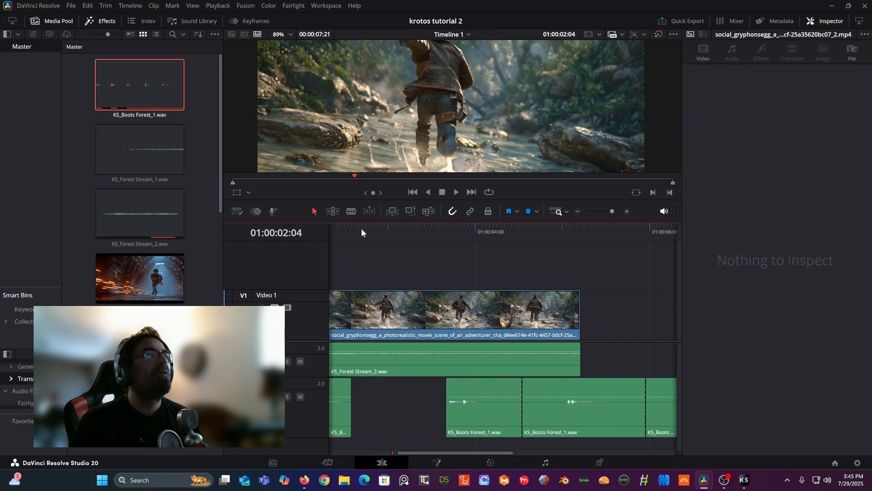
pyautogui.moveTo(364, 227); pyautogui.dragTo(479, 226)
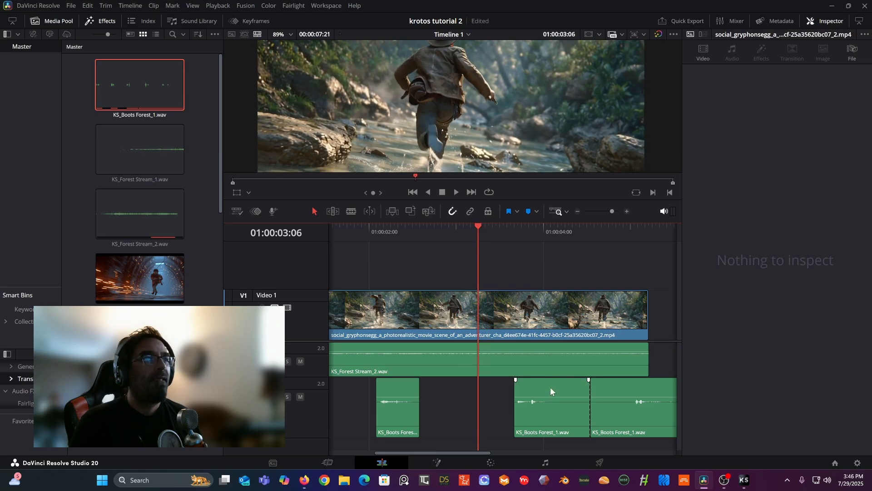
pyautogui.moveTo(550, 386); pyautogui.dragTo(504, 399)
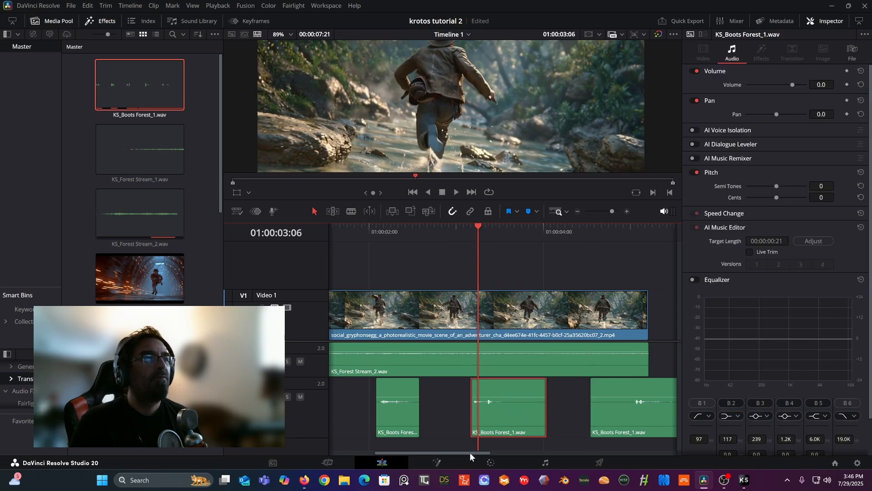
# Trim the silent start of the fourth footstep segment and align its hit with the video at 01:00:04:09
pyautogui.moveTo(469, 452); pyautogui.dragTo(501, 453)
pyautogui.moveTo(447, 226); pyautogui.dragTo(479, 233)
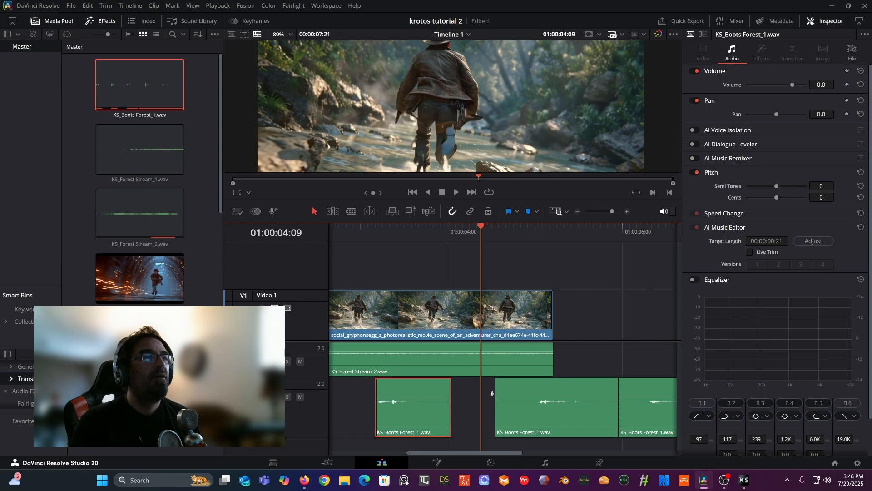
pyautogui.moveTo(499, 391)
pyautogui.mouseDown()
pyautogui.moveTo(540, 391)
pyautogui.moveTo(508, 393)
pyautogui.mouseUp()
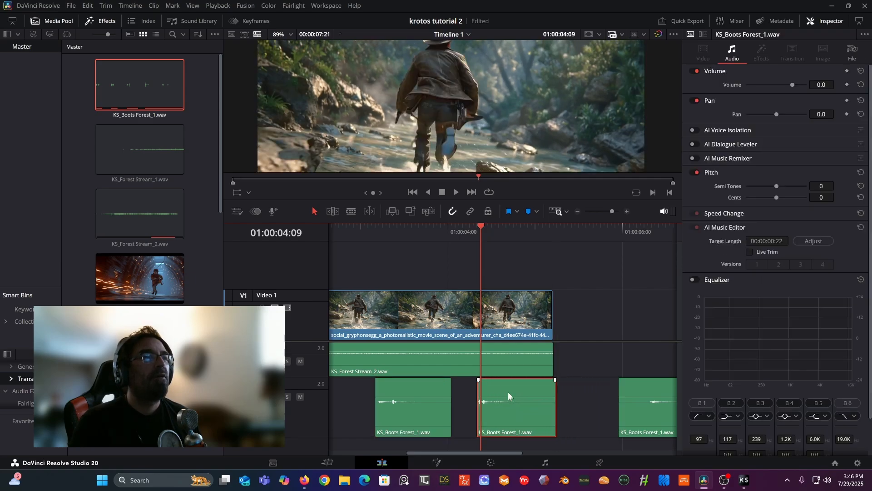
# Trim the silent start of the fifth footstep segment and move its hit to the end of the video at 01:00:05:05
pyautogui.moveTo(479, 224); pyautogui.dragTo(553, 236)
pyautogui.moveTo(659, 399); pyautogui.dragTo(565, 392)
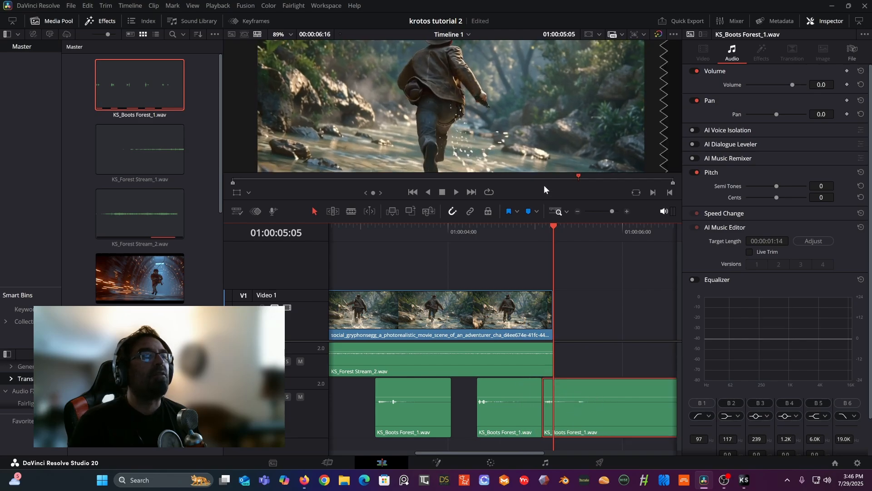
pyautogui.click(415, 193)
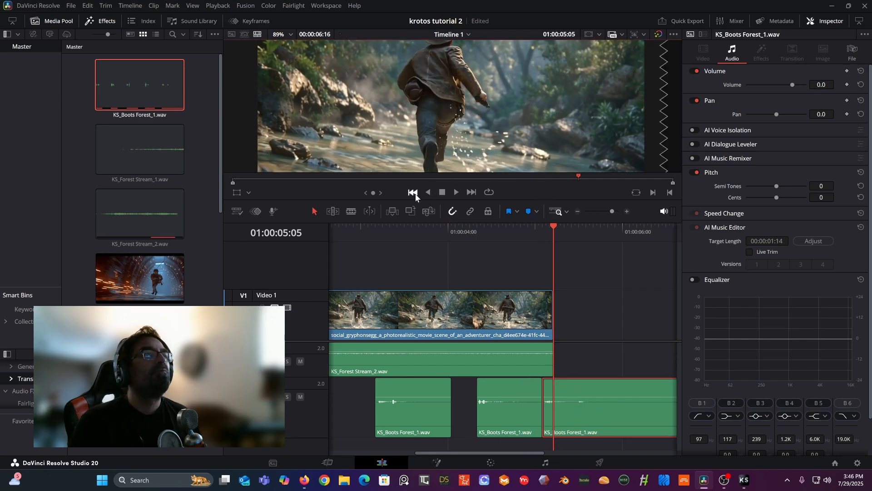
# Select all five footstep segments and try to raise their clip volume together by about 4.25 dB
pyautogui.click(577, 211)
pyautogui.moveTo(539, 380); pyautogui.dragTo(287, 434)
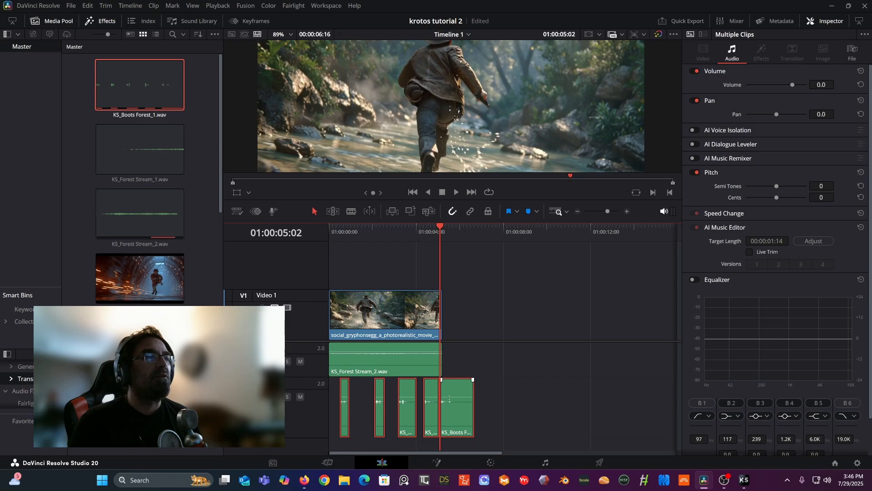
pyautogui.moveTo(449, 400); pyautogui.dragTo(452, 394)
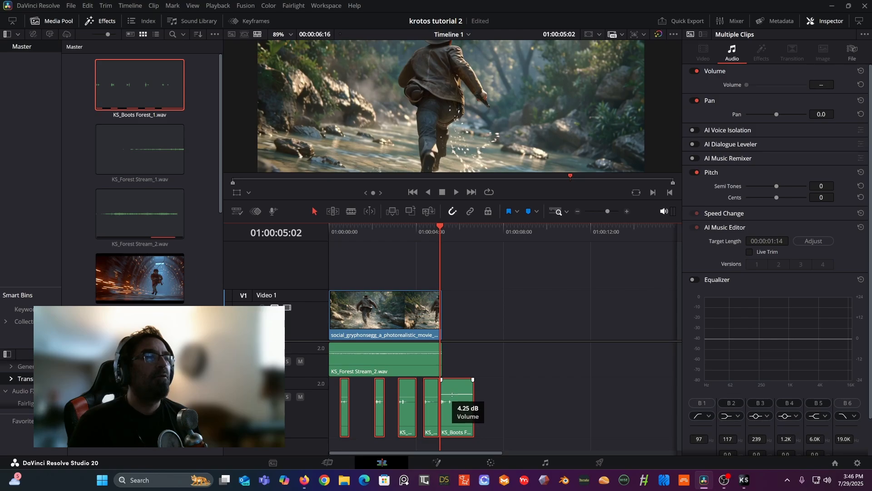
pyautogui.moveTo(506, 387); pyautogui.dragTo(339, 411)
pyautogui.rightClick(340, 411)
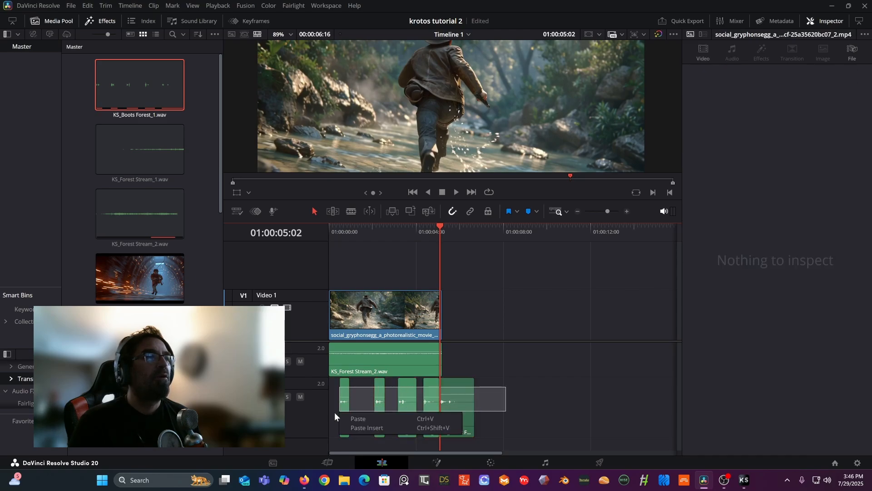
pyautogui.click(349, 403)
pyautogui.moveTo(521, 381); pyautogui.dragTo(344, 404)
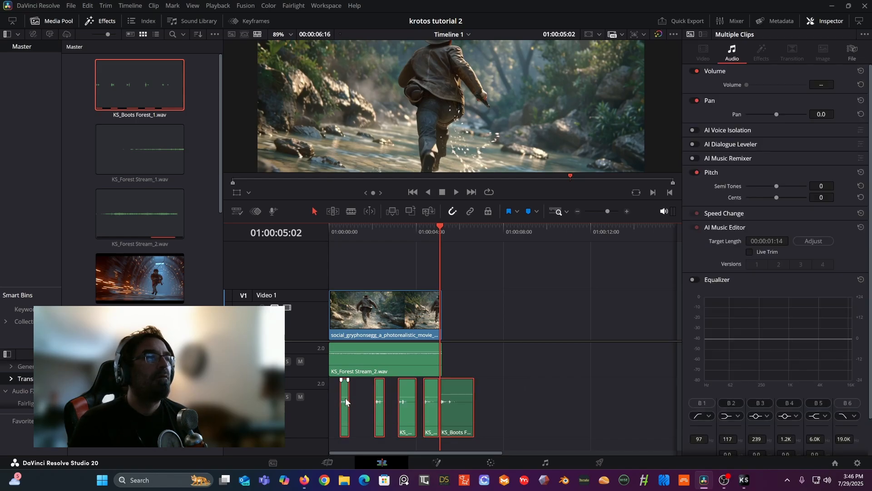
pyautogui.moveTo(345, 397); pyautogui.dragTo(345, 394)
# Combine the selected footstep segments into a new compound clip, keeping the suggested name
pyautogui.rightClick(452, 408)
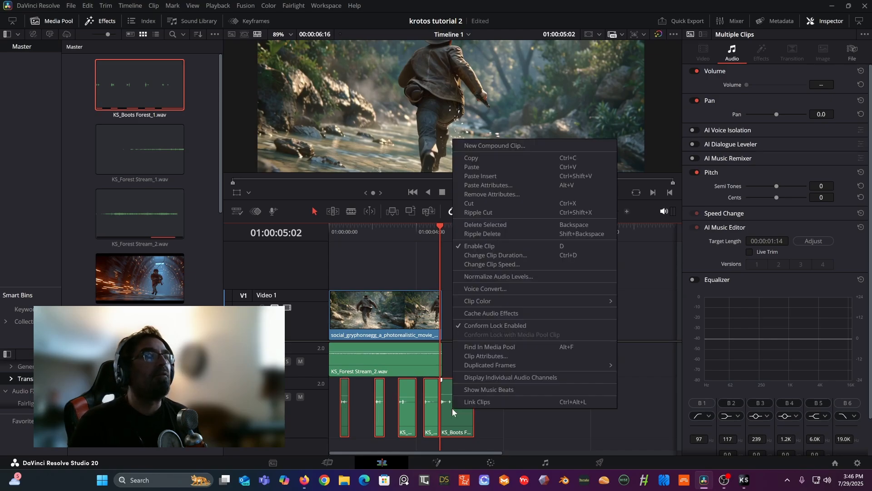
pyautogui.click(489, 146)
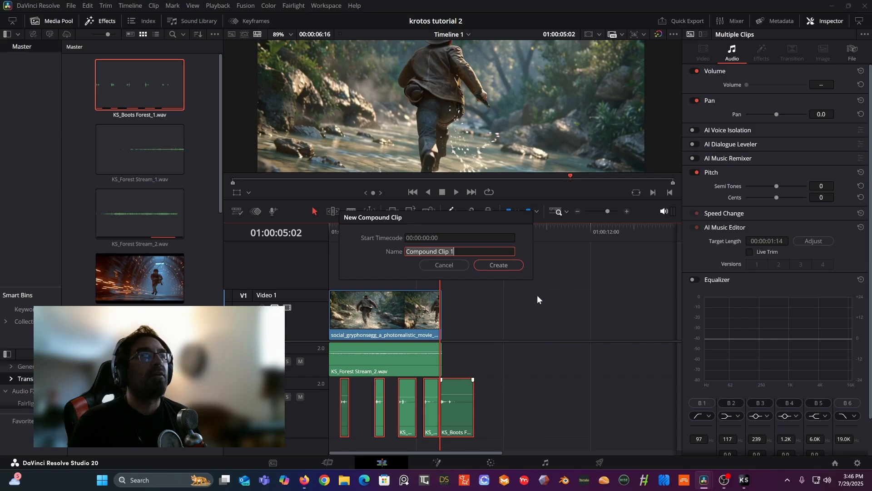
pyautogui.click(498, 265)
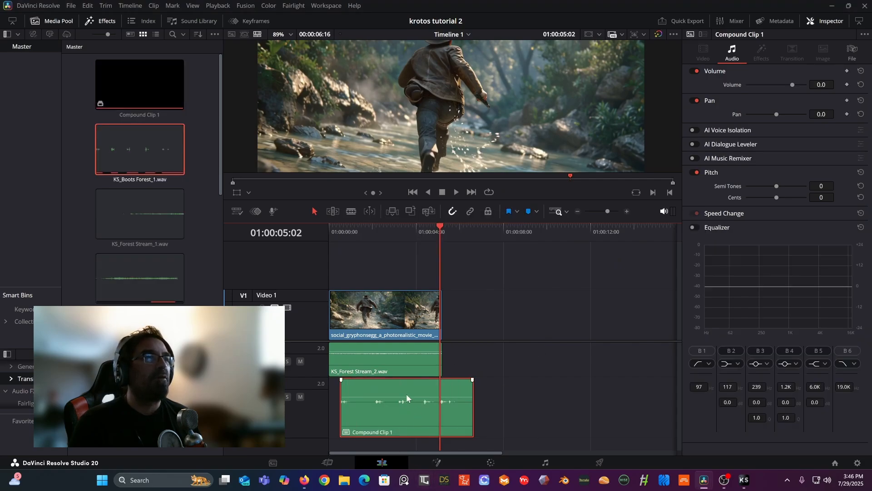
# Raise the footstep compound clip's volume to 14.9 dB and play the timeline from the start
pyautogui.moveTo(406, 396); pyautogui.dragTo(408, 386)
pyautogui.click(330, 229)
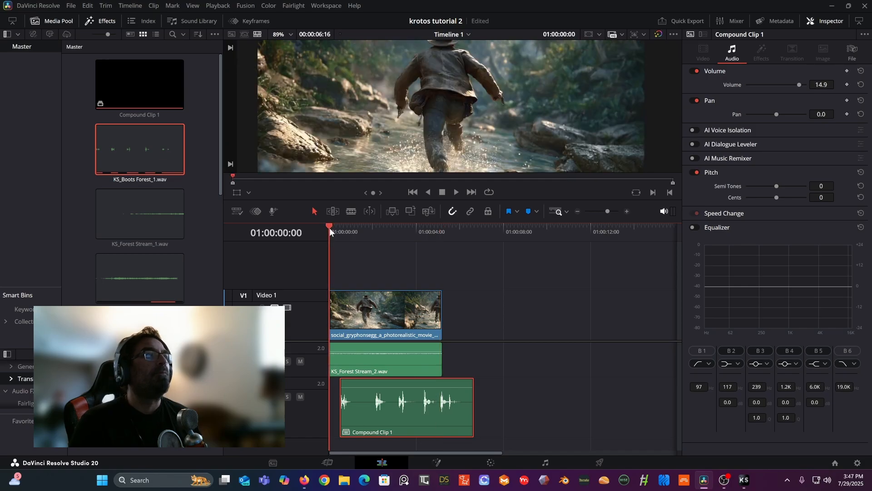
pyautogui.press('space')
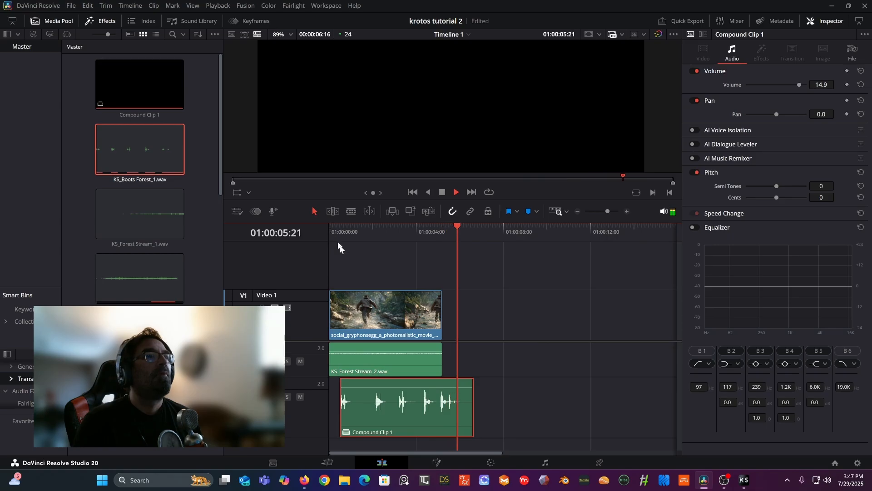
# Replay the timeline from the start to check the footstep and stream mix against the video
pyautogui.press('space')
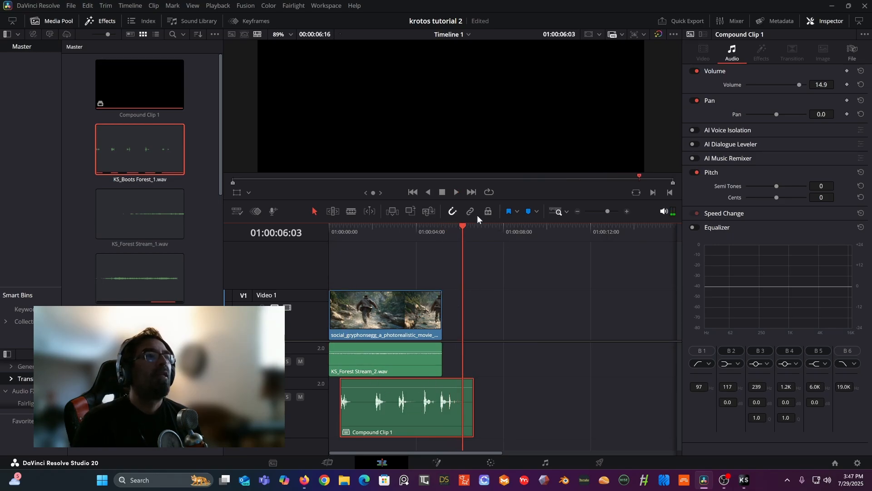
pyautogui.click(328, 233)
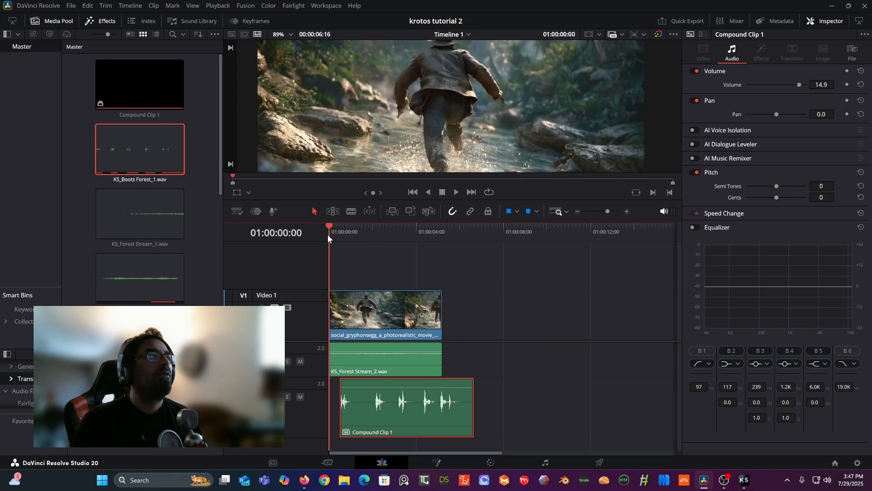
pyautogui.press('space')
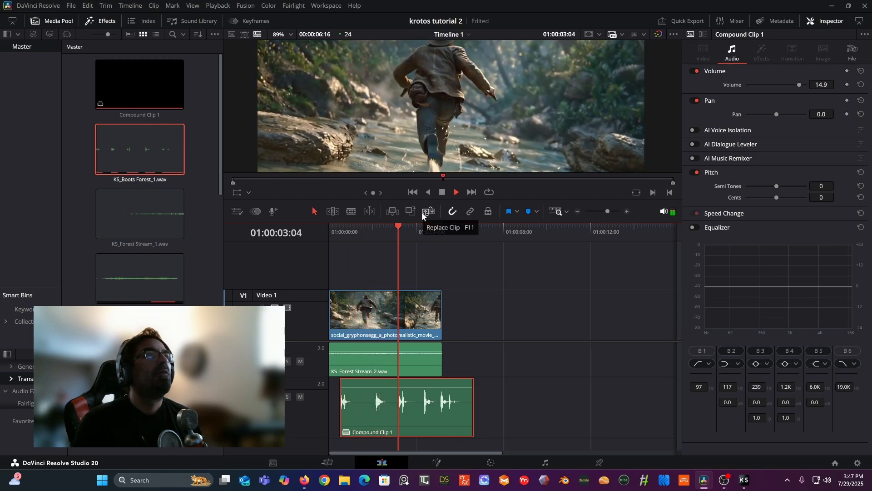
pyautogui.press('space')
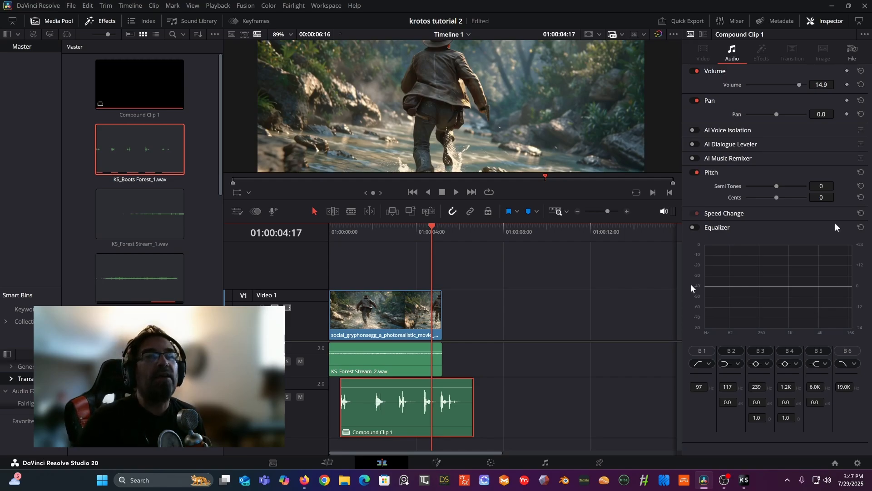
# Switch to Krotos Studio, clear the preset search and browse the Foley presets
pyautogui.click(745, 480)
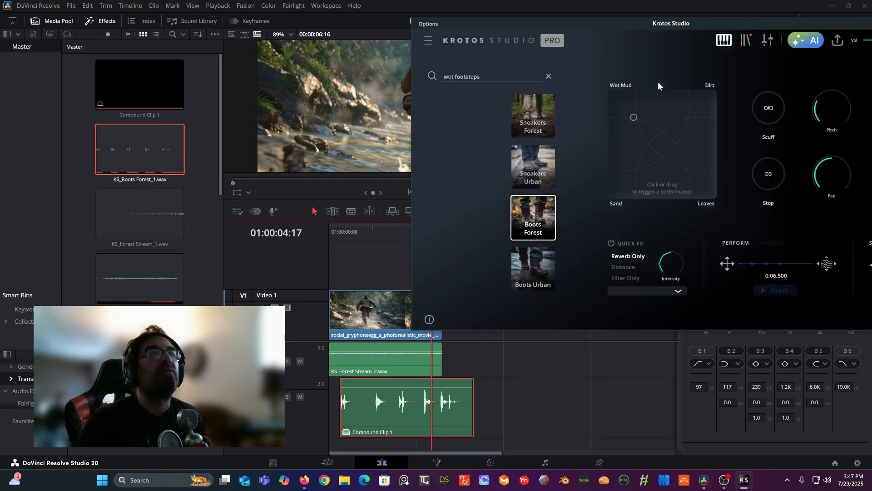
pyautogui.click(548, 77)
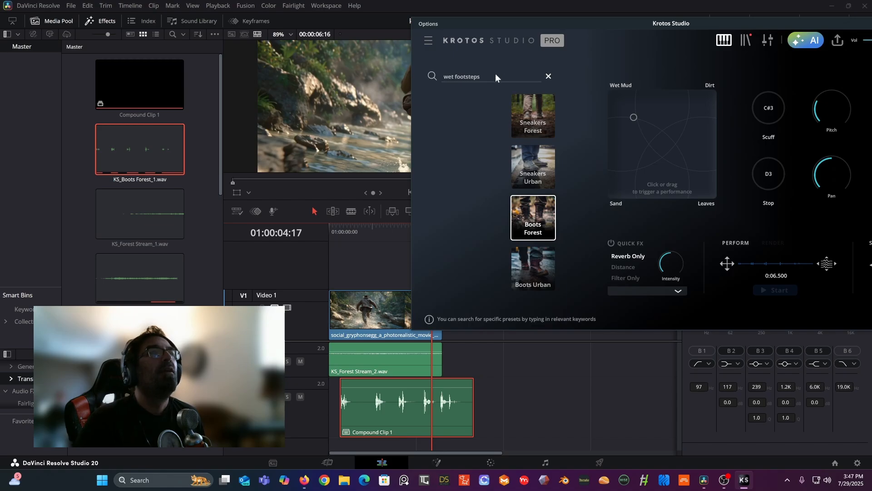
pyautogui.click(459, 179)
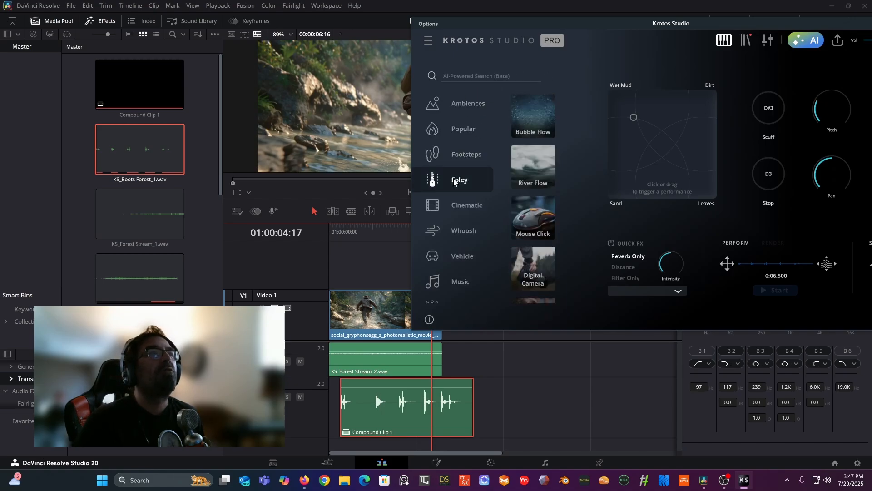
pyautogui.scroll(-5, 556, 158)
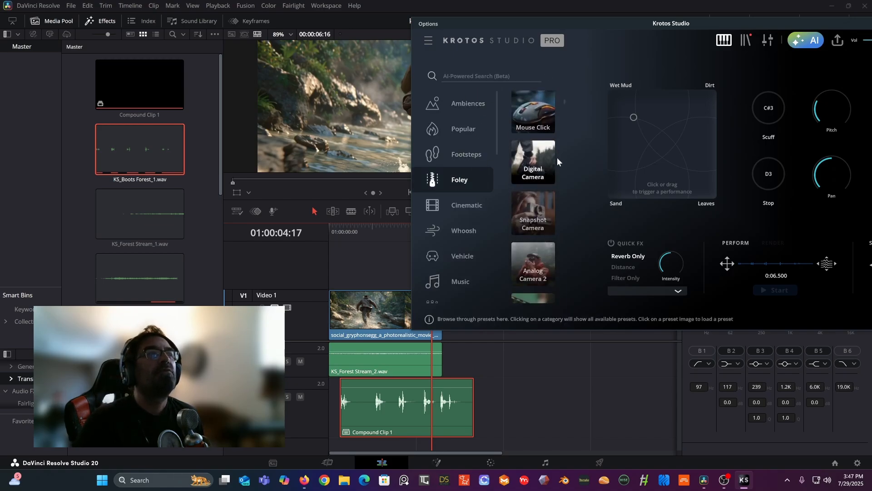
pyautogui.scroll(-6, 557, 157)
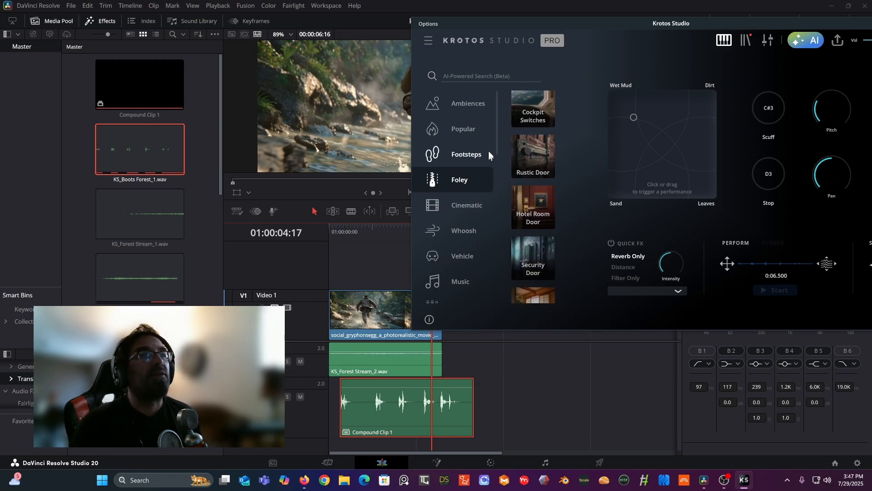
# Search the presets for "cloth" and load the Hiking Cloth preset
pyautogui.click(480, 78)
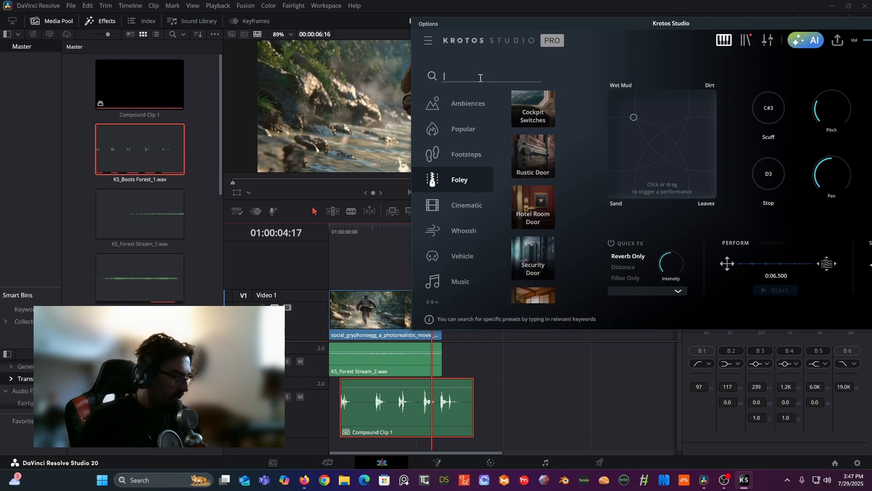
pyautogui.write('cloth')
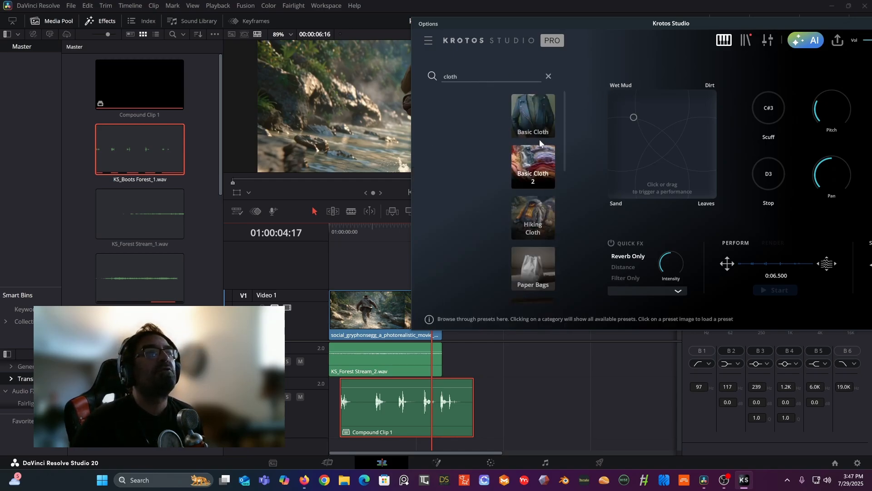
pyautogui.click(544, 216)
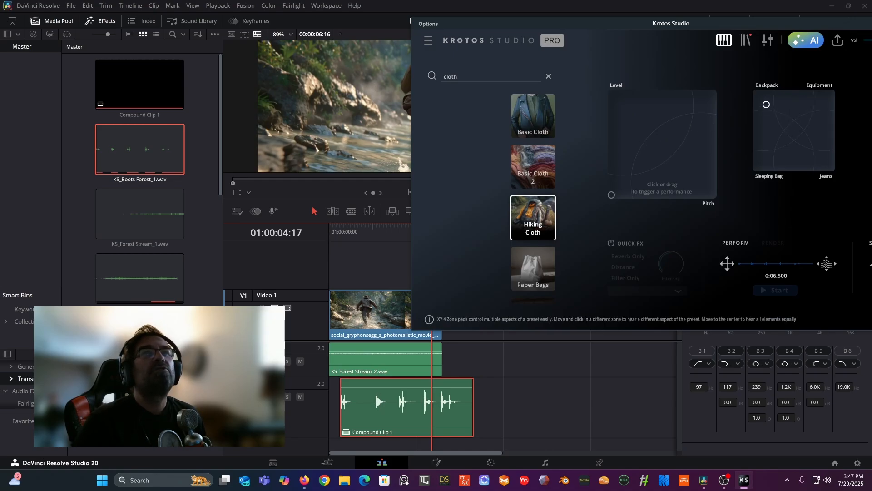
# Audition Hiking Cloth with the element mix on Backpack by performing movements on the Level/Pitch pad
pyautogui.click(644, 157)
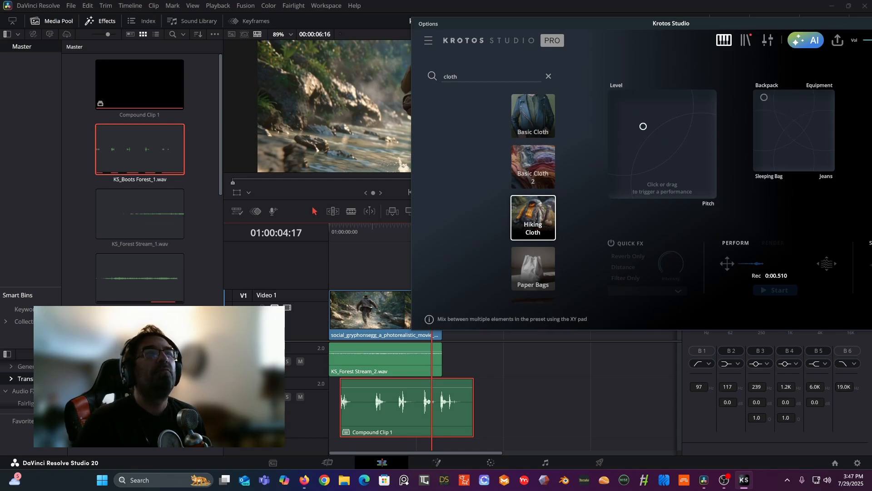
pyautogui.moveTo(644, 126)
pyautogui.mouseDown()
pyautogui.moveTo(663, 117)
pyautogui.moveTo(697, 141)
pyautogui.moveTo(689, 157)
pyautogui.mouseUp()
pyautogui.moveTo(709, 108)
pyautogui.mouseDown()
pyautogui.moveTo(632, 129)
pyautogui.moveTo(628, 123)
pyautogui.mouseUp()
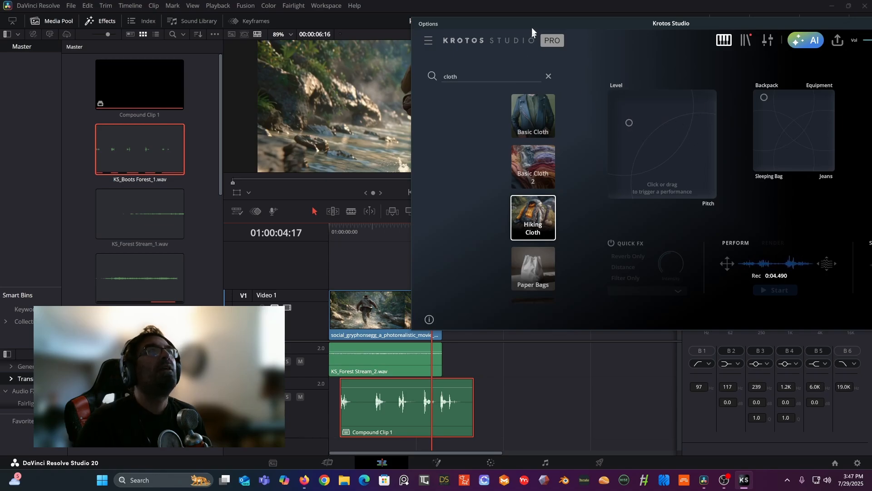
# Try Hiking Cloth performances with different Backpack, Equipment, Sleeping Bag and Jeans mixes, leaving the element mix near the centre
pyautogui.moveTo(535, 23)
pyautogui.mouseDown()
pyautogui.moveTo(622, 28)
pyautogui.moveTo(549, 22)
pyautogui.mouseUp()
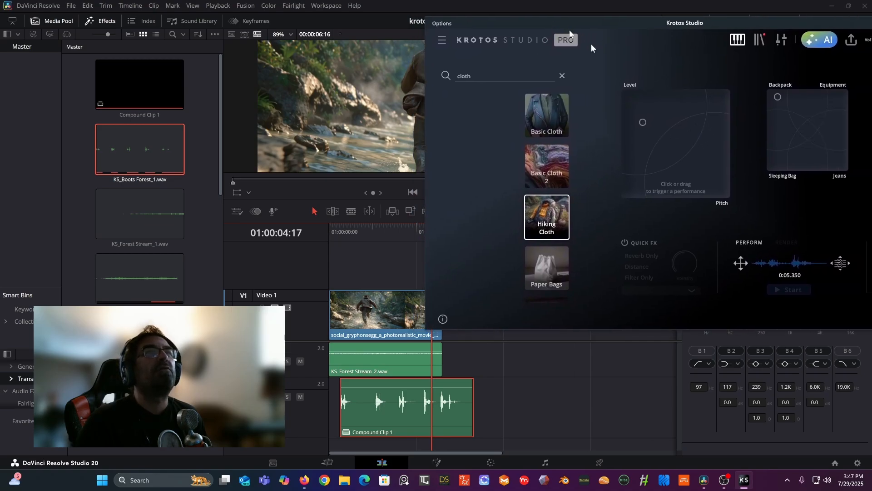
pyautogui.click(709, 104)
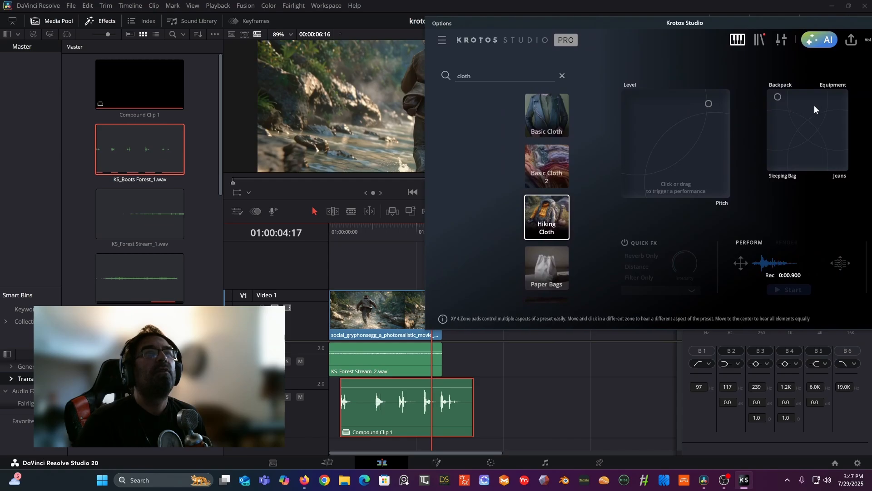
pyautogui.click(664, 114)
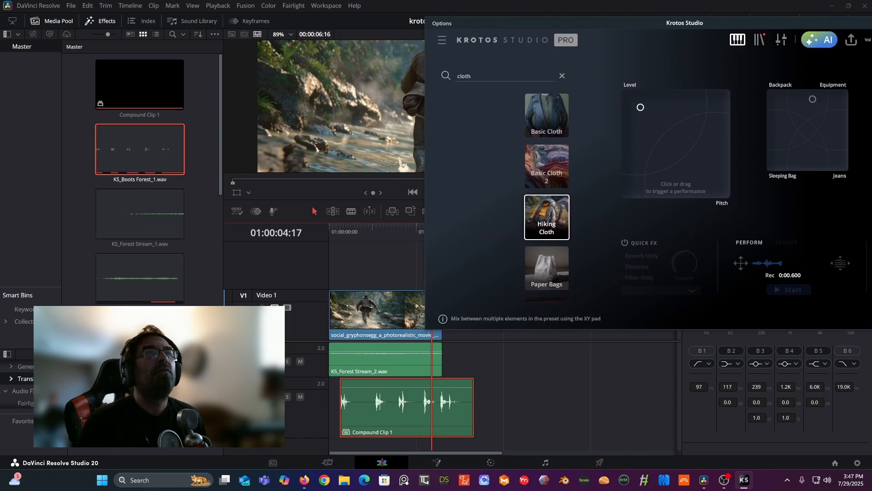
pyautogui.moveTo(678, 143); pyautogui.dragTo(681, 148)
pyautogui.click(799, 97)
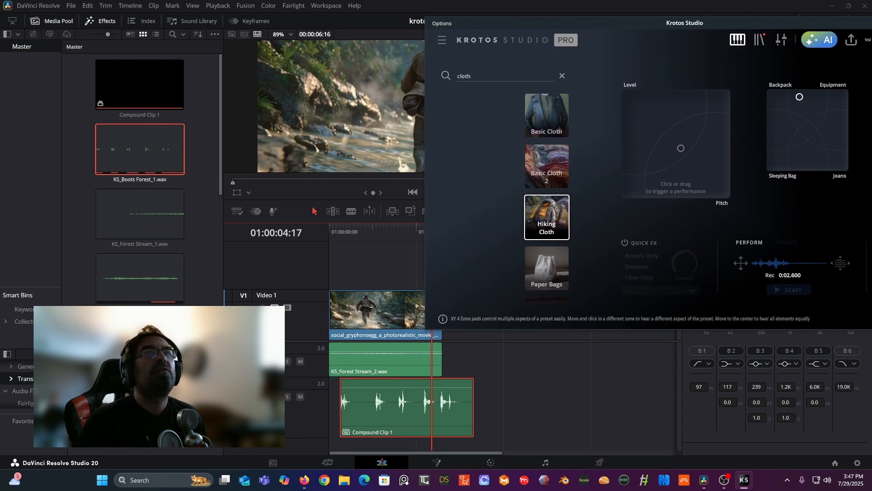
pyautogui.moveTo(642, 128); pyautogui.dragTo(641, 109)
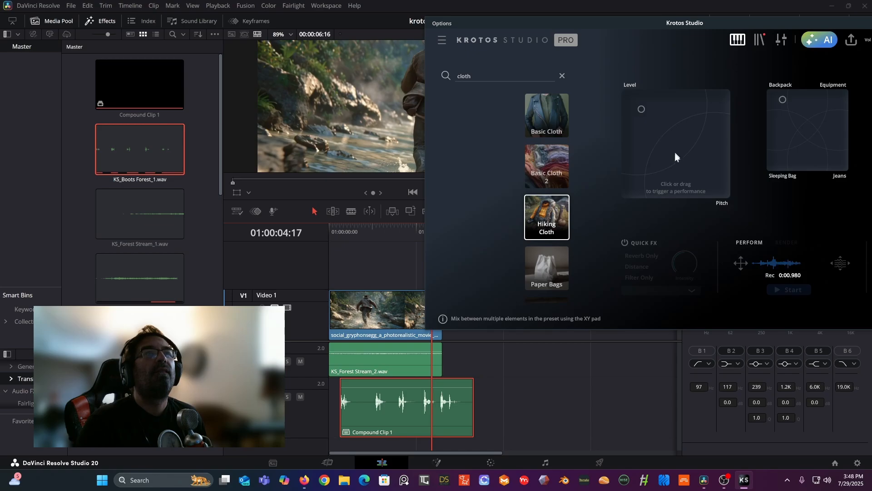
pyautogui.moveTo(677, 155); pyautogui.dragTo(686, 130)
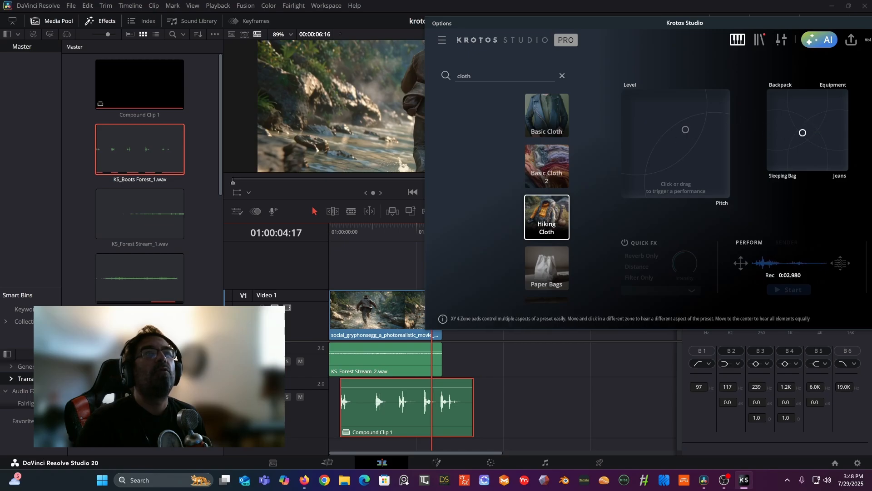
pyautogui.moveTo(685, 132); pyautogui.dragTo(653, 115)
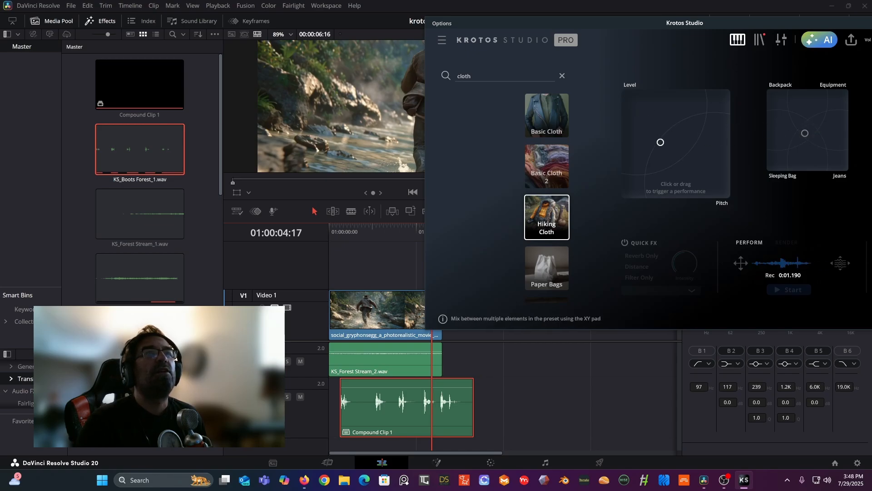
pyautogui.moveTo(676, 166)
pyautogui.mouseDown()
pyautogui.moveTo(689, 134)
pyautogui.moveTo(643, 108)
pyautogui.moveTo(698, 104)
pyautogui.moveTo(649, 108)
pyautogui.moveTo(669, 113)
pyautogui.mouseUp()
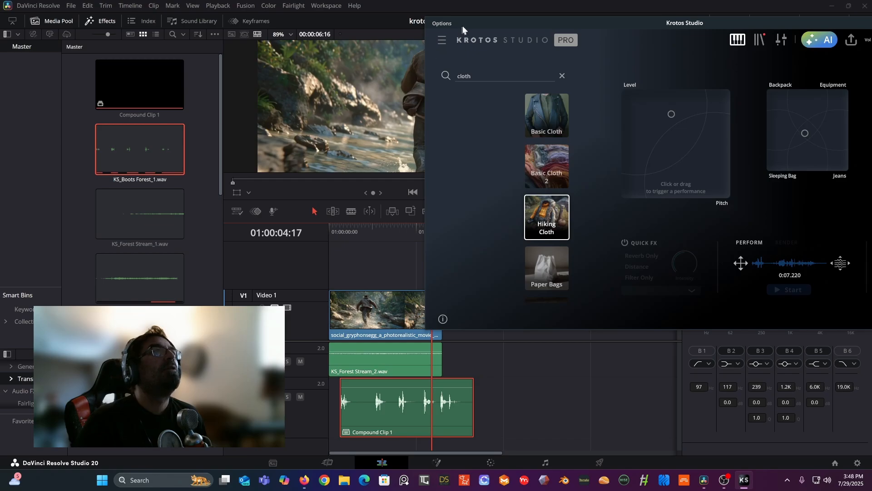
# Return the timeline to its start, uncover the video viewer and play the clip for performing a Hiking Cloth take in sync
pyautogui.moveTo(463, 26); pyautogui.dragTo(554, 26)
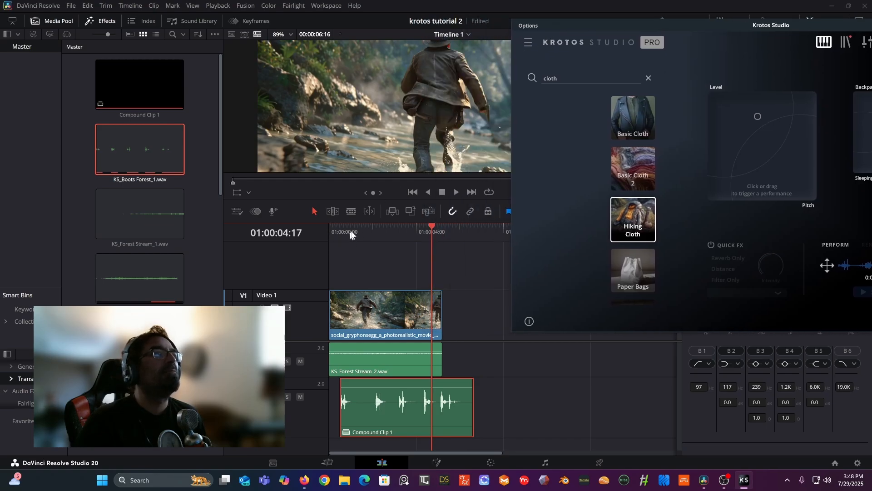
pyautogui.moveTo(350, 234); pyautogui.dragTo(306, 233)
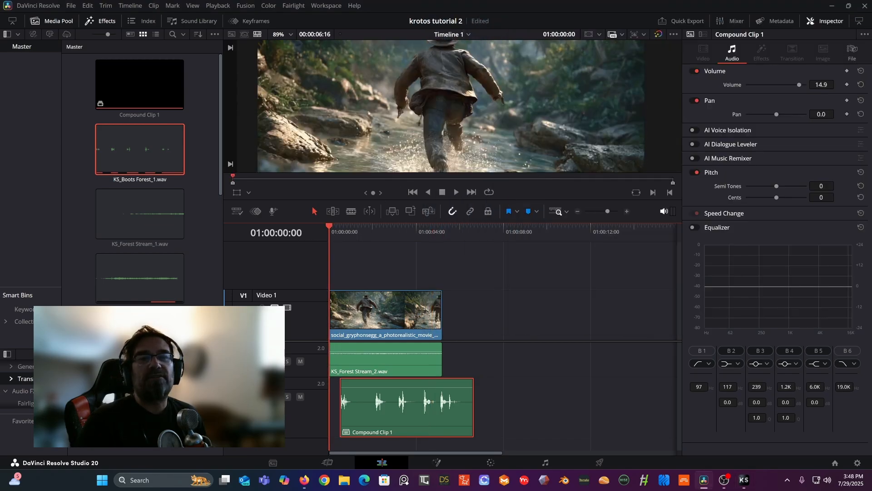
pyautogui.hotkey('alt', 'Tab')
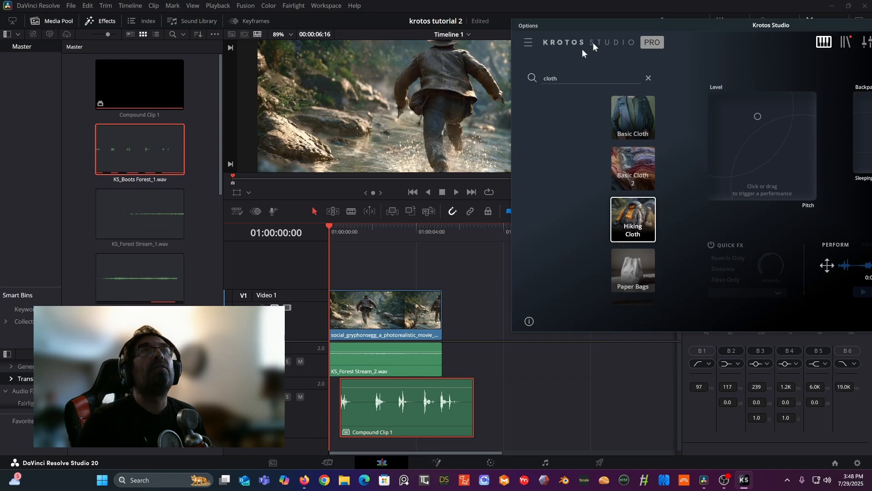
pyautogui.moveTo(615, 25); pyautogui.dragTo(871, 19)
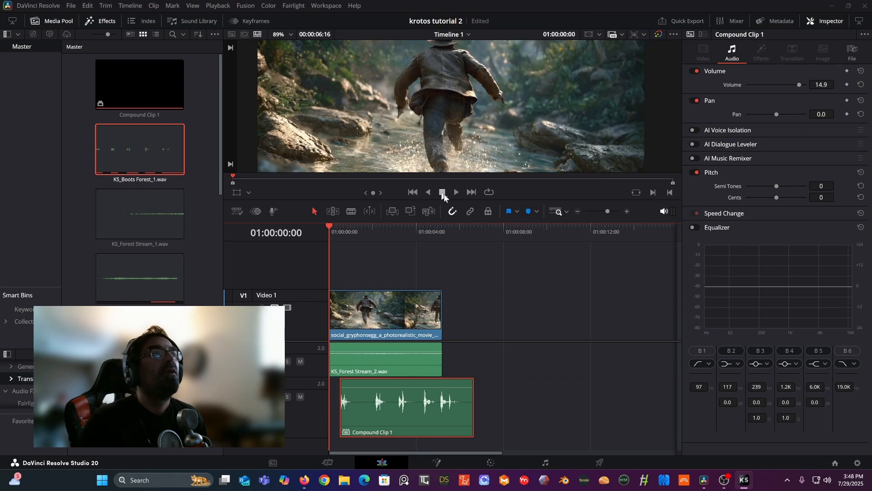
pyautogui.click(457, 193)
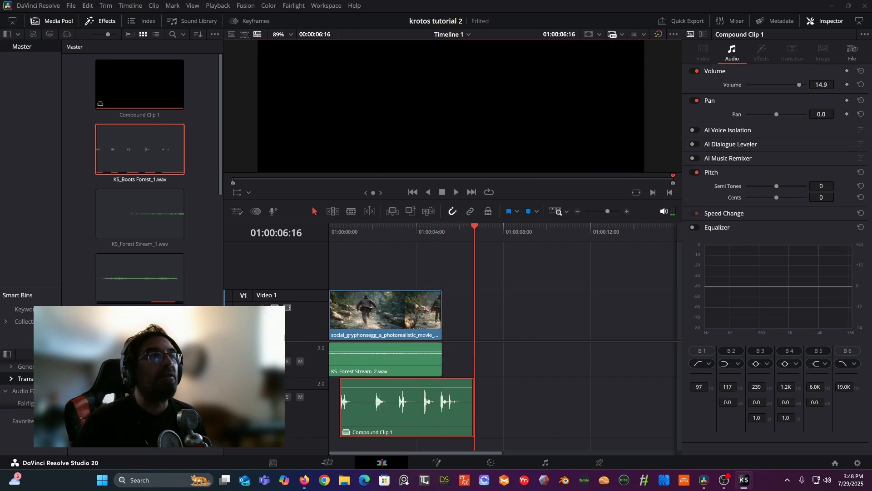
# Add the recorded Hiking Cloth take to the timeline and place it at the start on a new audio track below the footsteps
pyautogui.moveTo(871, 326); pyautogui.dragTo(500, 406)
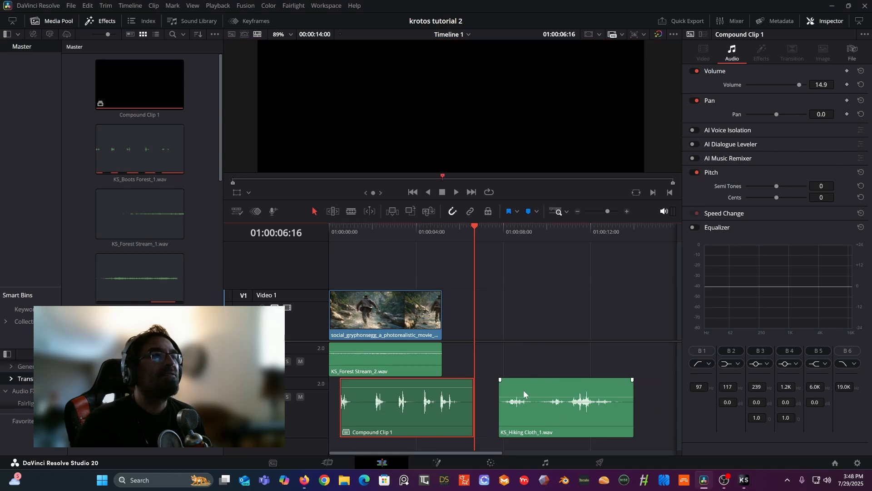
pyautogui.moveTo(548, 381); pyautogui.dragTo(396, 444)
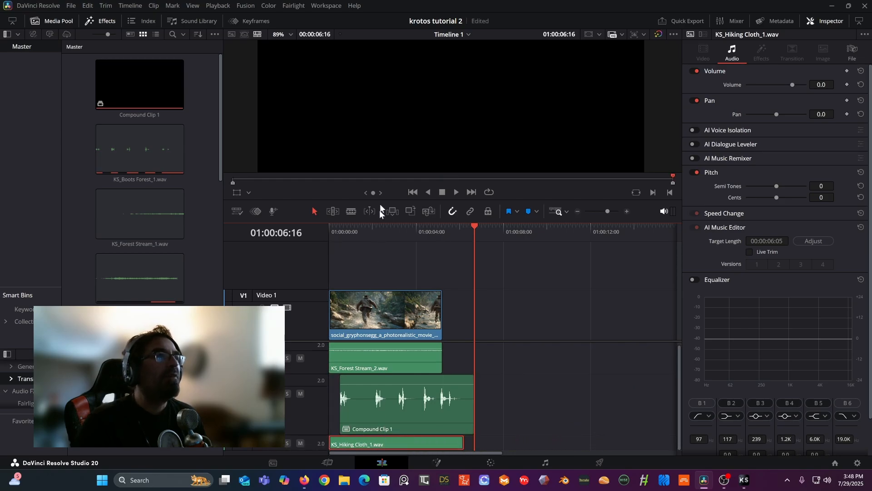
# Enlarge the video viewer and play the timeline from the start to check the cloth sound against the running man
pyautogui.click(333, 230)
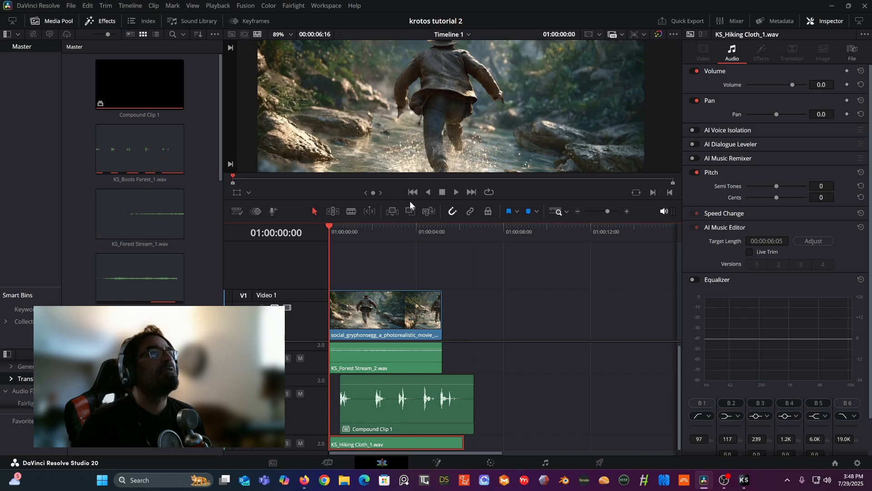
pyautogui.moveTo(410, 200); pyautogui.dragTo(401, 274)
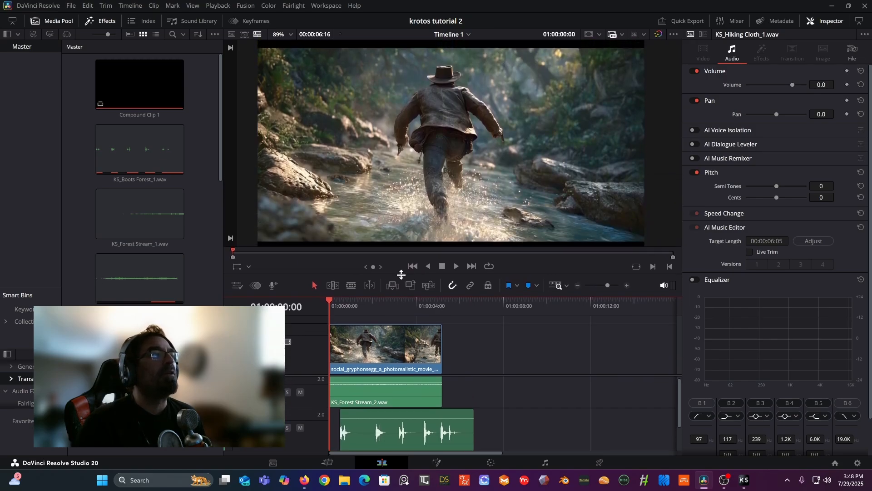
pyautogui.scroll(-2, 556, 386)
pyautogui.press('space')
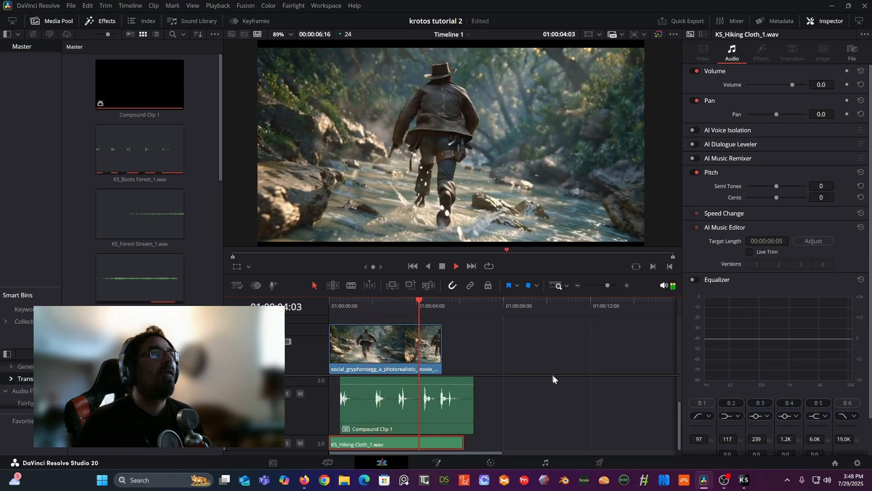
pyautogui.press('space')
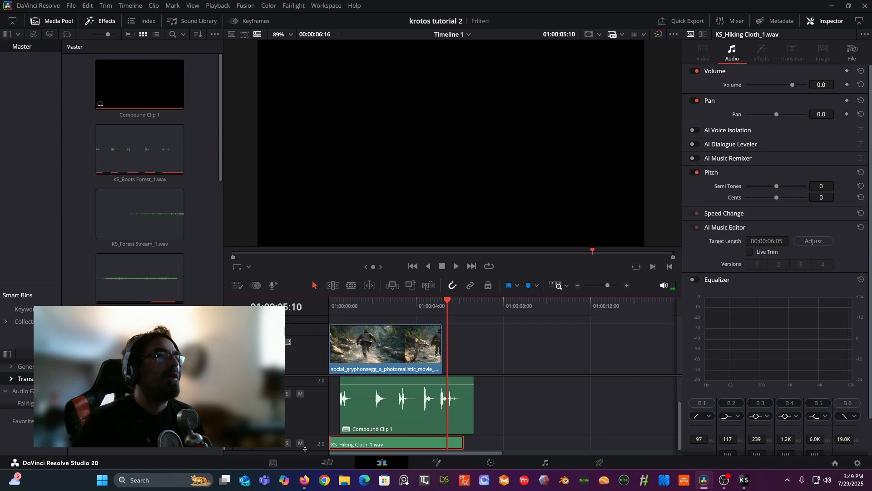
# Increase the Hiking Cloth track's height and raise the cloth clip's volume to about 6.25 dB
pyautogui.moveTo(305, 448); pyautogui.dragTo(304, 467)
pyautogui.scroll(-1, 529, 387)
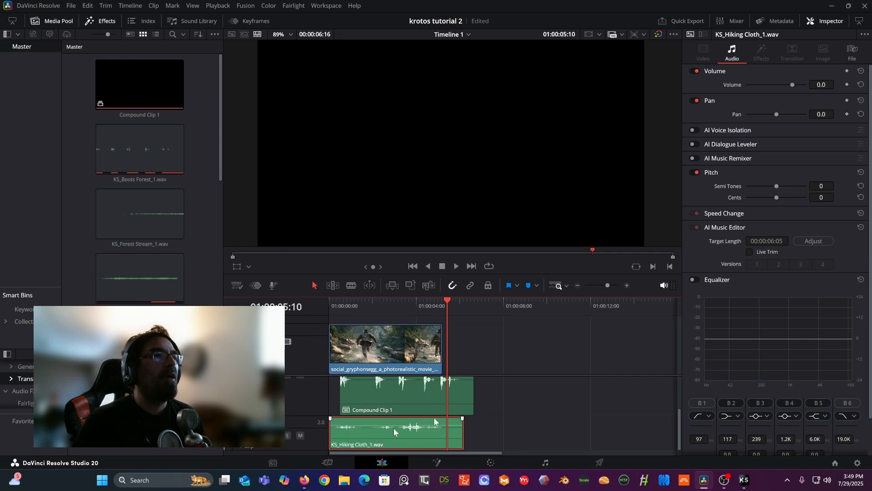
pyautogui.moveTo(367, 425); pyautogui.dragTo(368, 422)
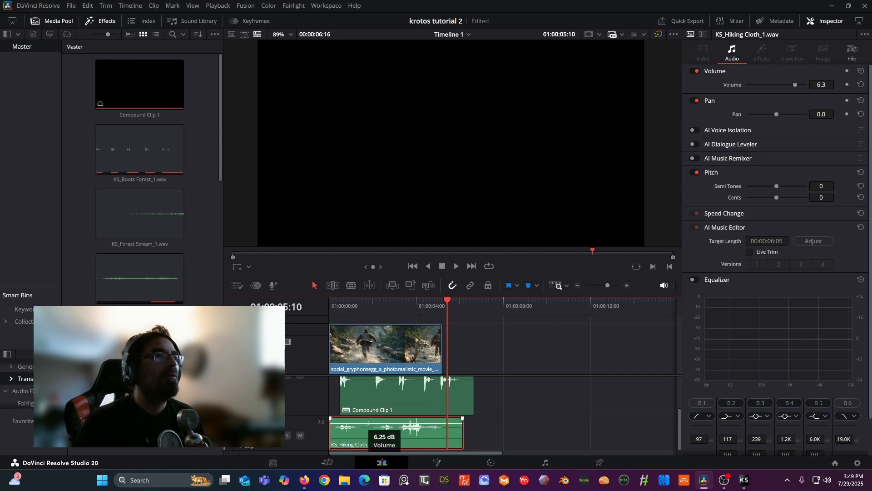
# Play the timeline from the start to check the raised cloth volume, and save the project
pyautogui.click(337, 302)
pyautogui.press('space')
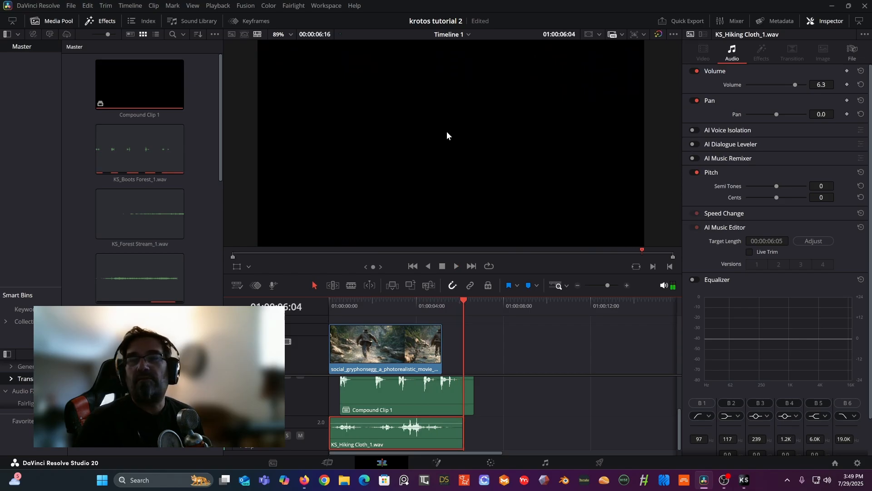
pyautogui.hotkey('ctrl', 's')
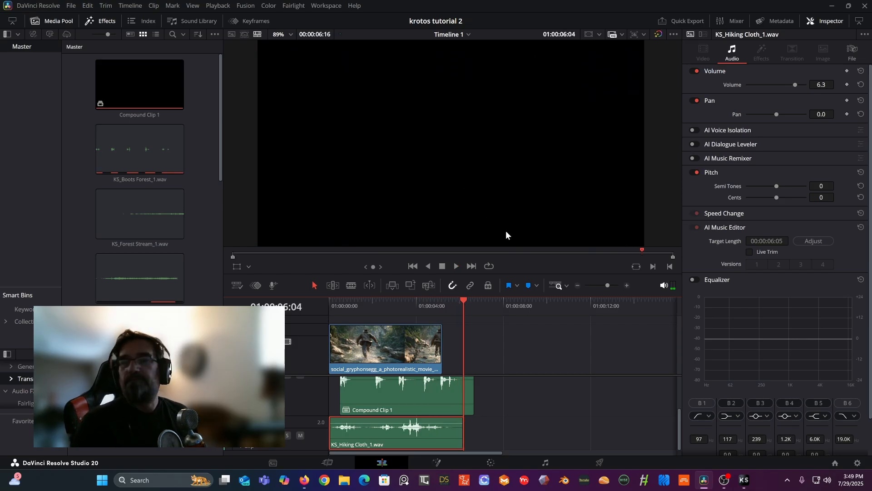
# Return the playhead to the very start of the timeline
pyautogui.click(346, 302)
pyautogui.moveTo(344, 302); pyautogui.dragTo(321, 300)
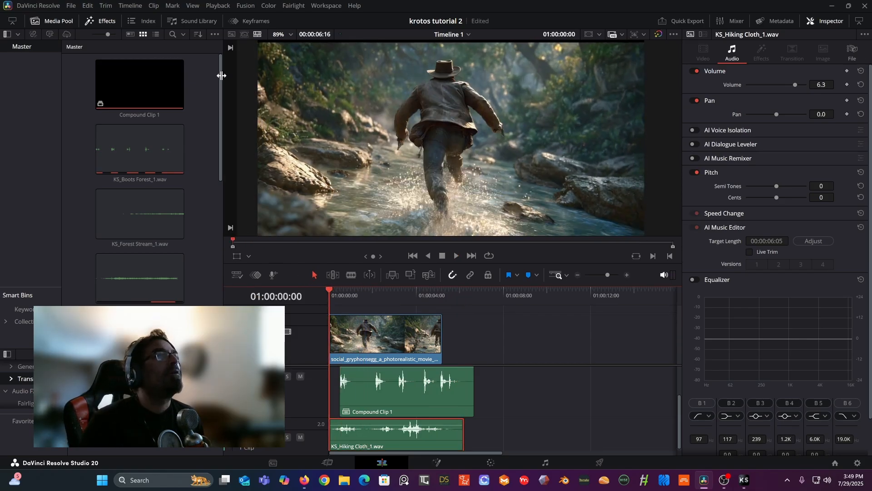
pyautogui.rightClick(196, 143)
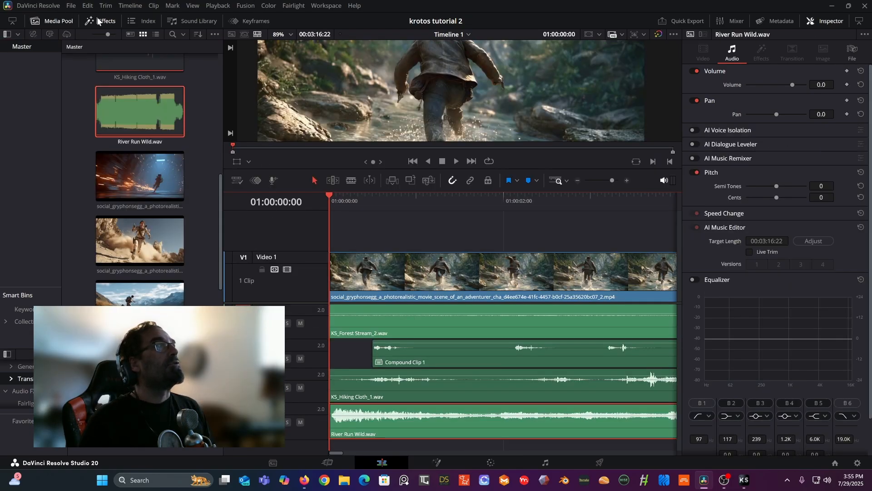
# Hide the media pool and effects library, enlarge the video viewer and play the timeline with the River Run Wild music
pyautogui.click(64, 22)
pyautogui.click(97, 22)
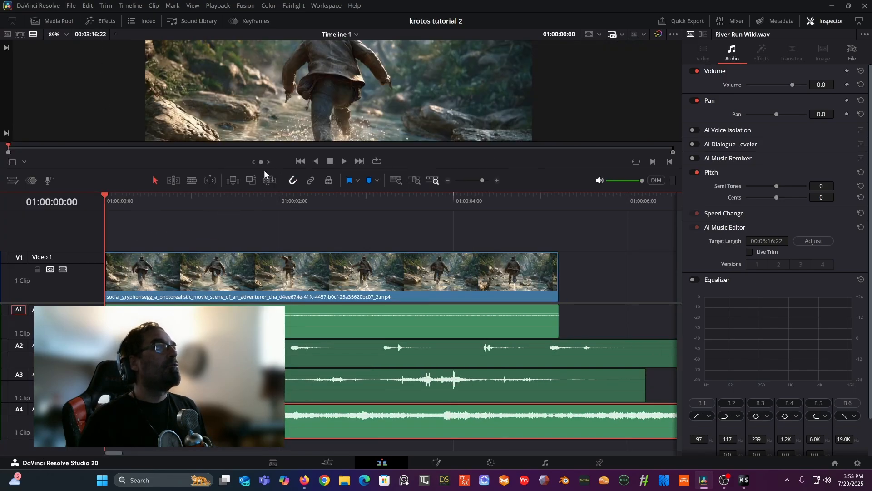
pyautogui.moveTo(266, 168); pyautogui.dragTo(314, 328)
pyautogui.scroll(-3, 318, 409)
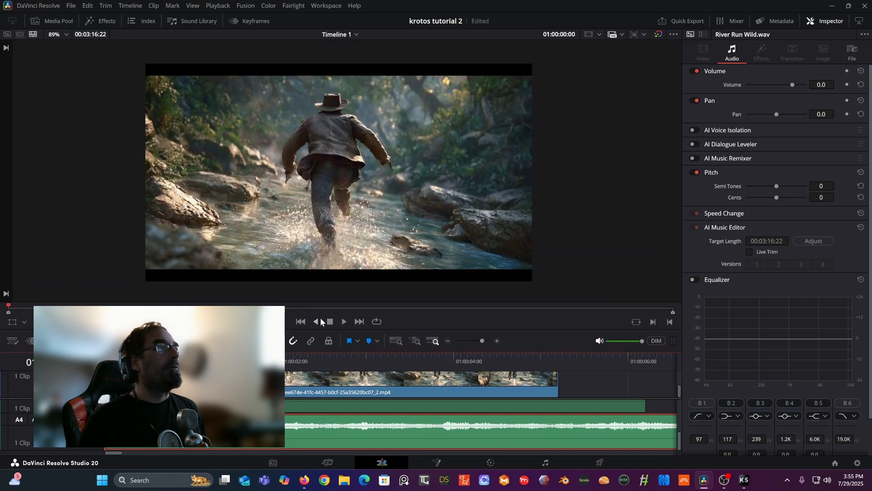
pyautogui.press('space')
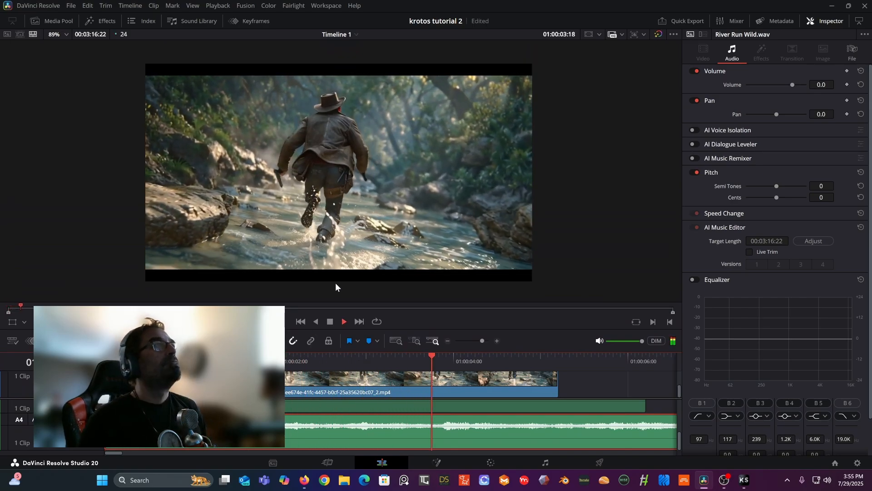
pyautogui.press('space')
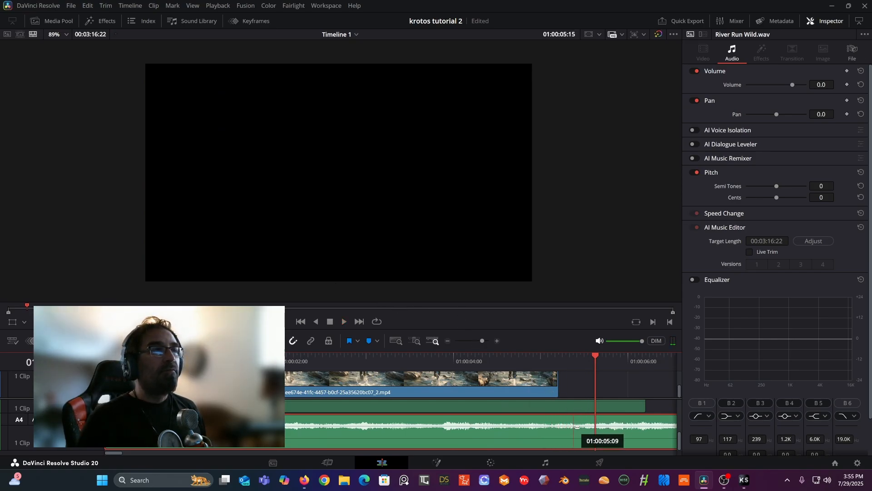
# Split River Run Wild.wav shortly after the video clip ends, cut away the remainder and fade out the music's end
pyautogui.click(582, 426)
pyautogui.click(609, 422)
pyautogui.rightClick(609, 421)
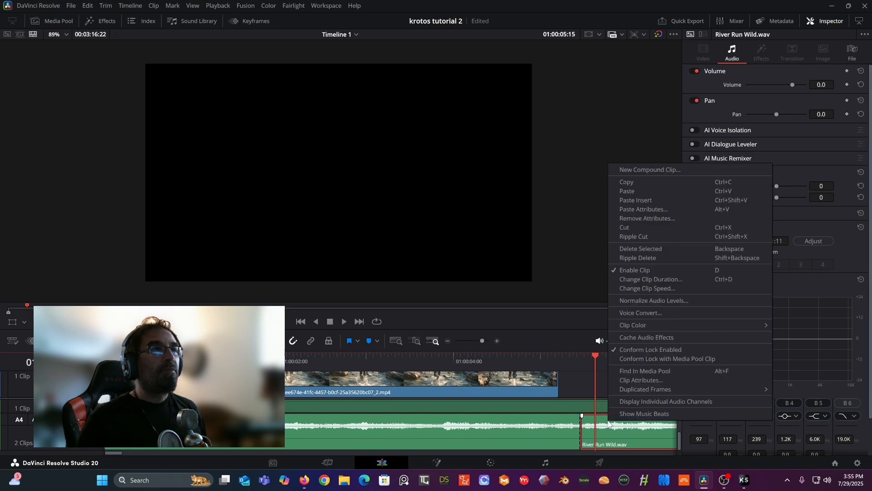
pyautogui.click(634, 228)
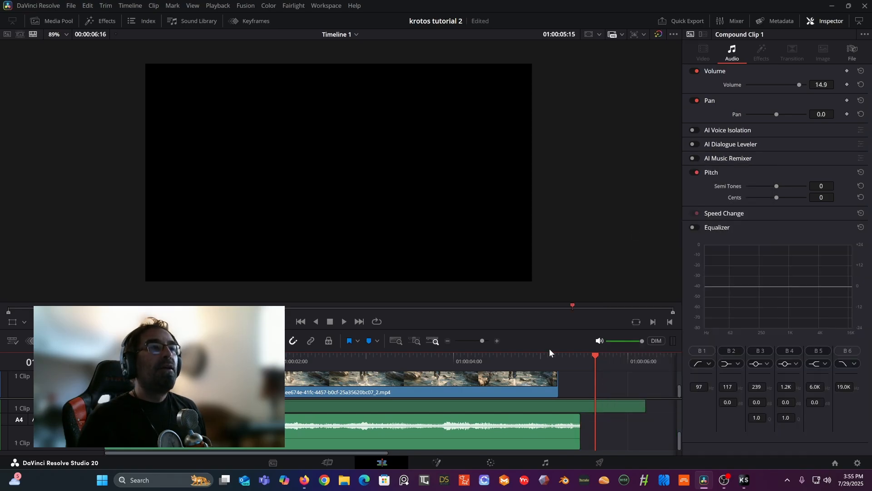
pyautogui.moveTo(579, 415); pyautogui.dragTo(563, 415)
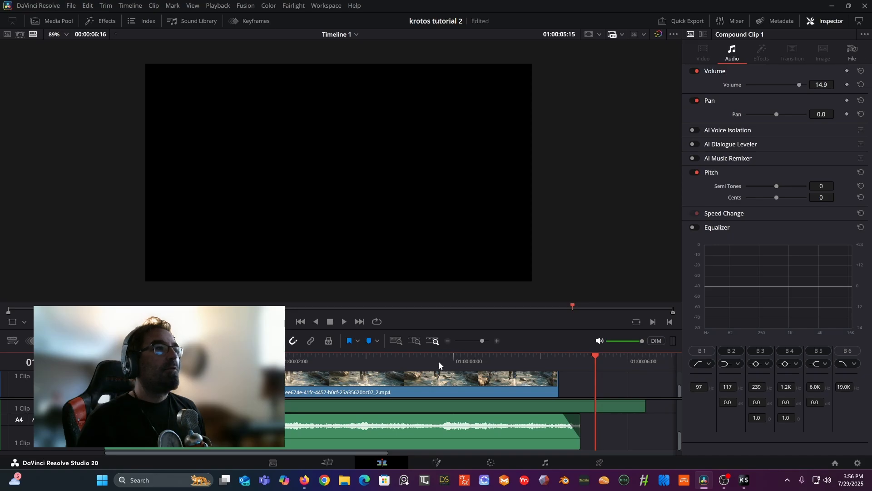
# Play the timeline from the start to check the mix and the music's fade-out
pyautogui.moveTo(438, 361); pyautogui.dragTo(104, 360)
pyautogui.press('space')
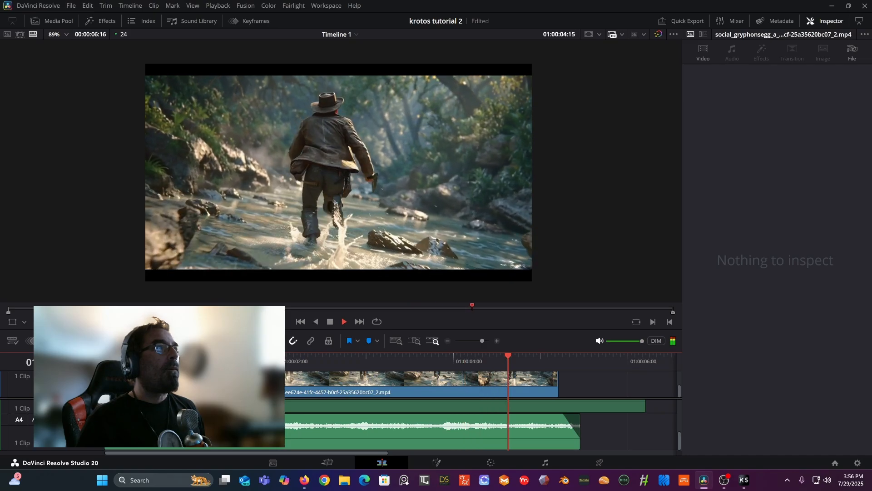
pyautogui.press('space')
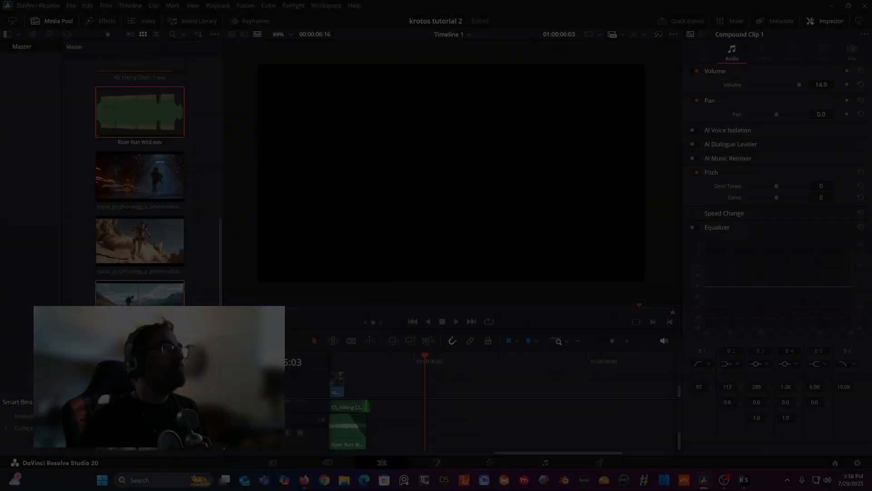
# Add the mountain runner clip to the video track at 01:00:05:23, preview it, and return the playhead to its start
pyautogui.moveTo(140, 293); pyautogui.dragTo(411, 386)
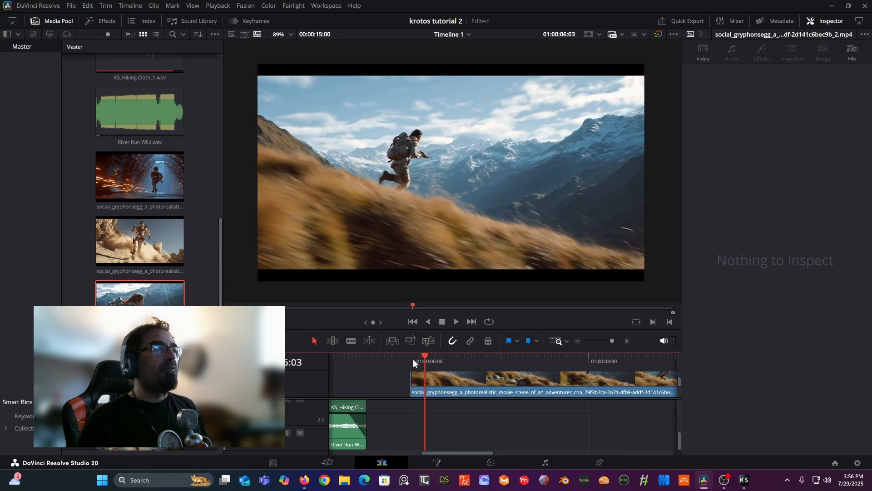
pyautogui.click(413, 359)
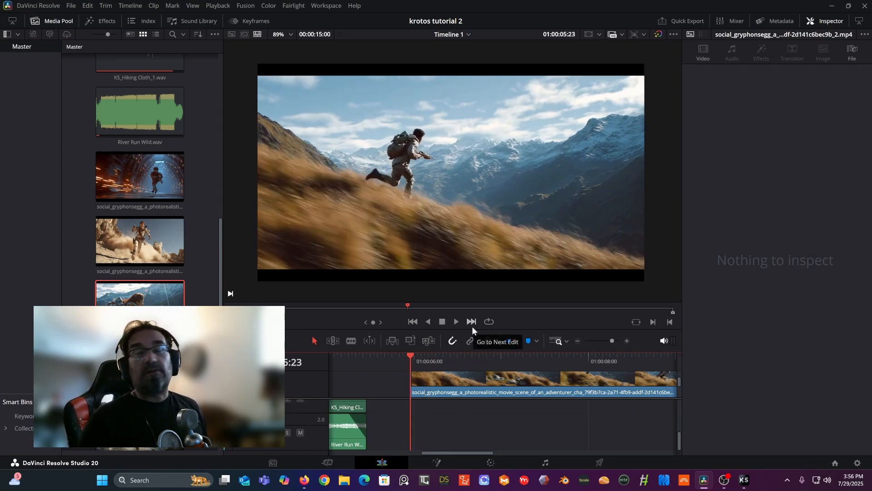
pyautogui.press('space')
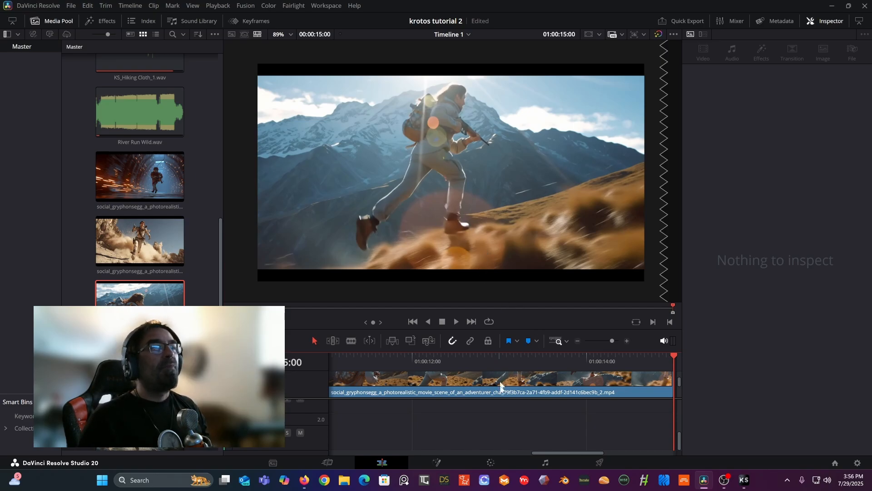
pyautogui.moveTo(553, 452); pyautogui.dragTo(423, 453)
pyautogui.click(510, 357)
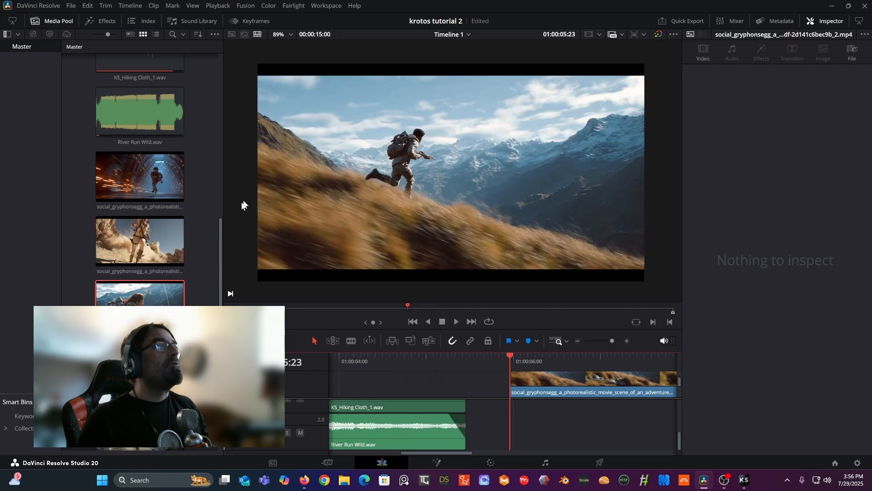
# Switch to Krotos Studio, clear the cloth search and show the Ambiences category
pyautogui.click(745, 480)
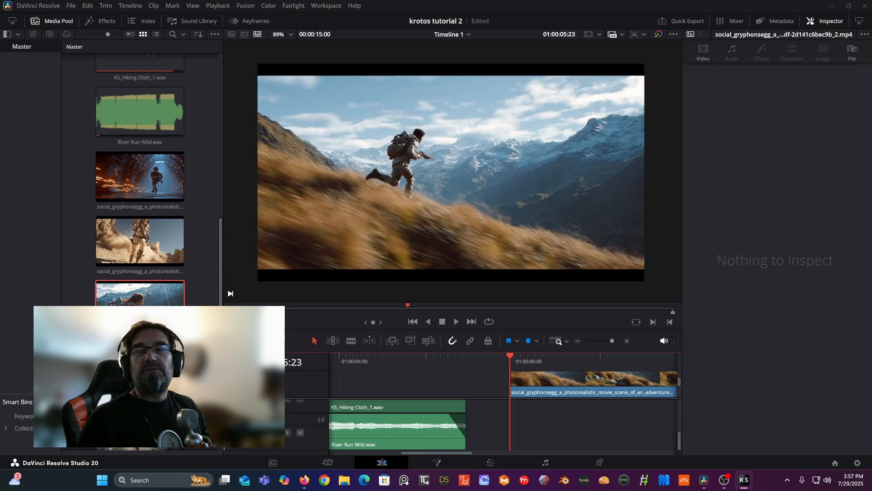
pyautogui.moveTo(871, 89); pyautogui.dragTo(587, 72)
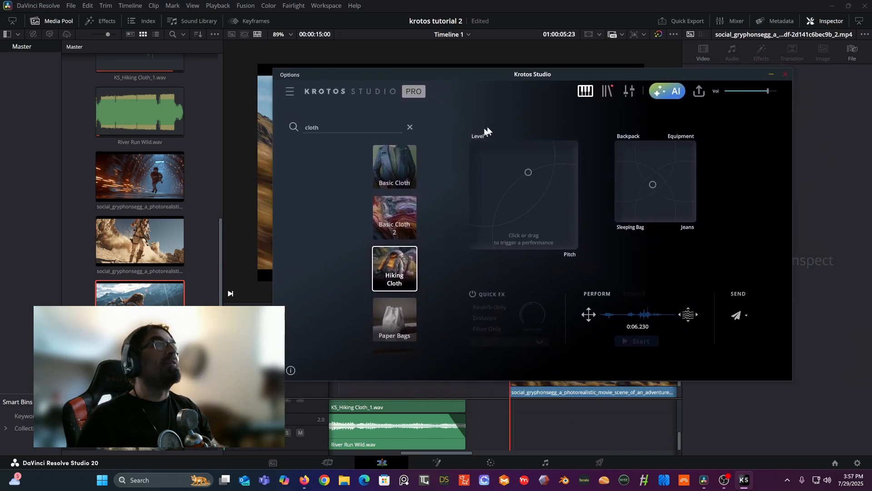
pyautogui.click(409, 127)
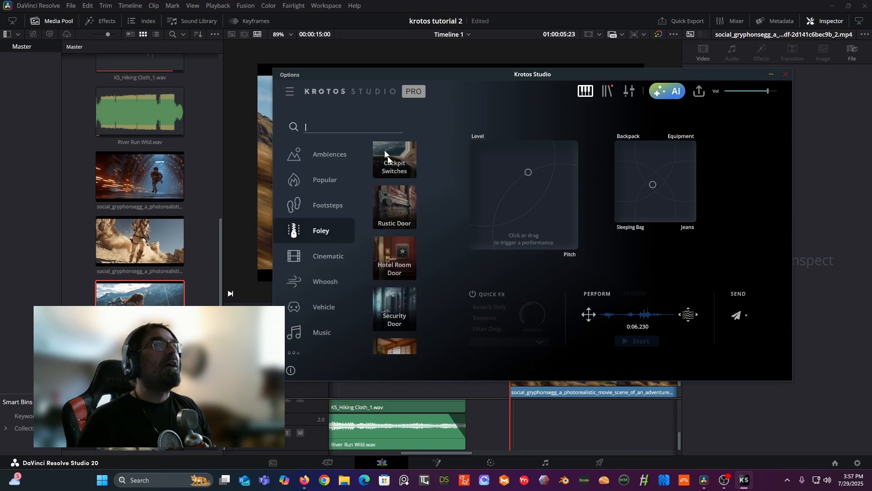
pyautogui.click(332, 157)
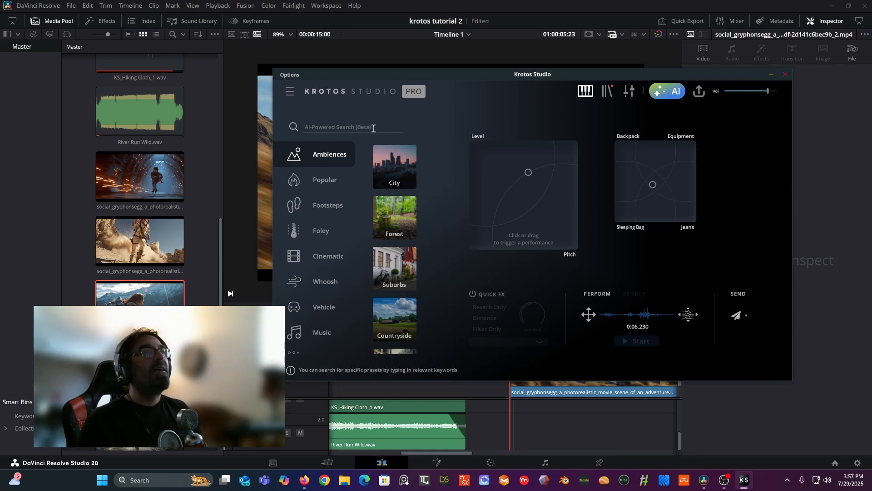
# Load the Countryside ambience preset and listen to it
pyautogui.scroll(-2, 402, 249)
pyautogui.click(402, 246)
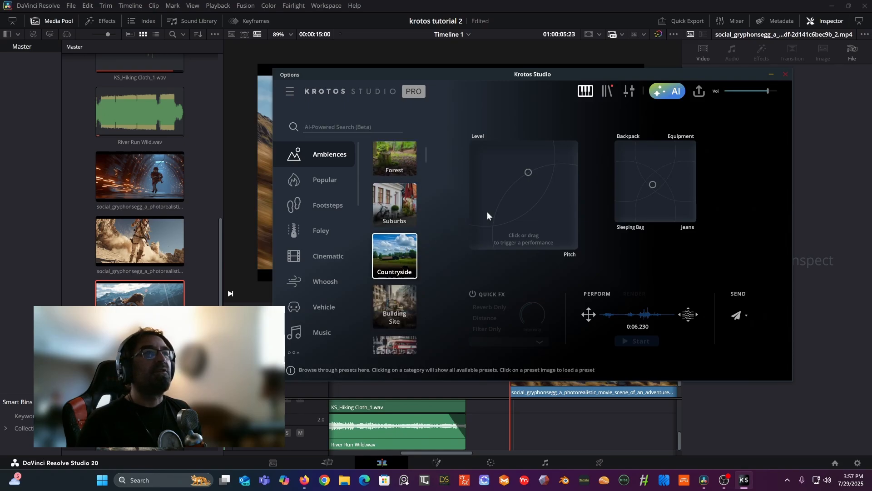
pyautogui.click(407, 252)
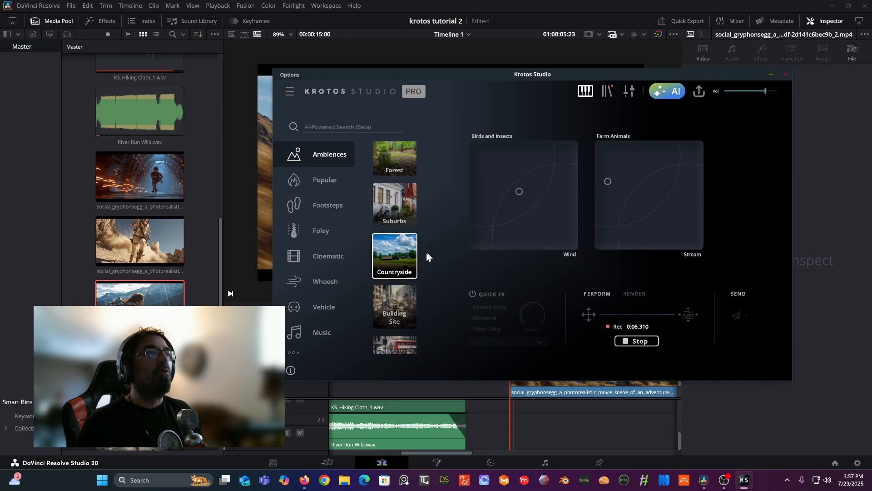
# Look through the remaining ambience presets for one that suits the mountain scene
pyautogui.scroll(-2, 388, 281)
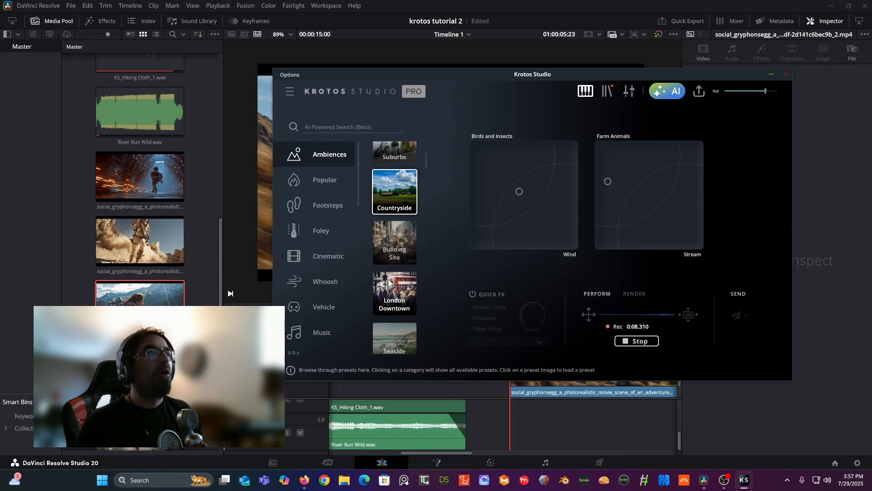
pyautogui.scroll(-1, 389, 279)
pyautogui.scroll(-1, 392, 264)
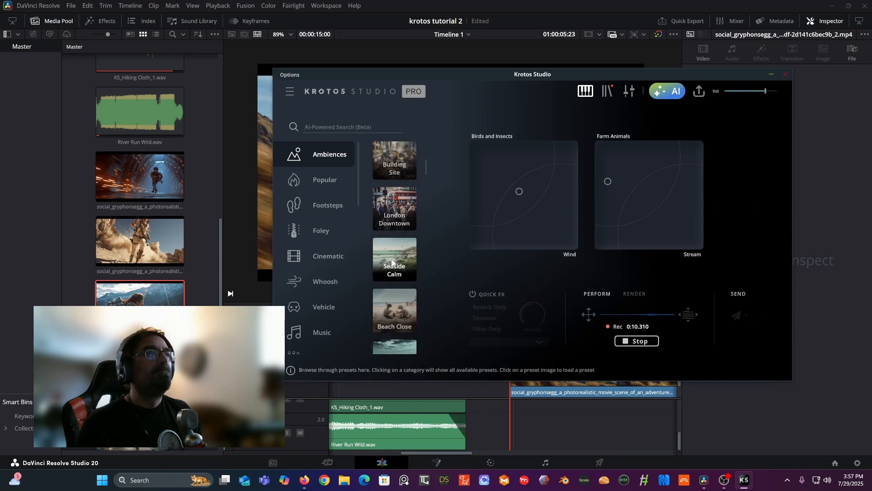
pyautogui.scroll(-4, 391, 262)
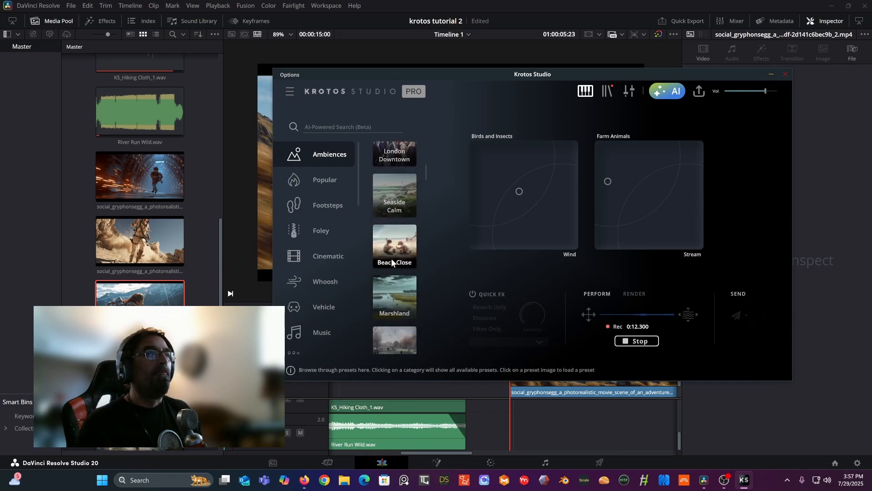
pyautogui.scroll(-2, 391, 257)
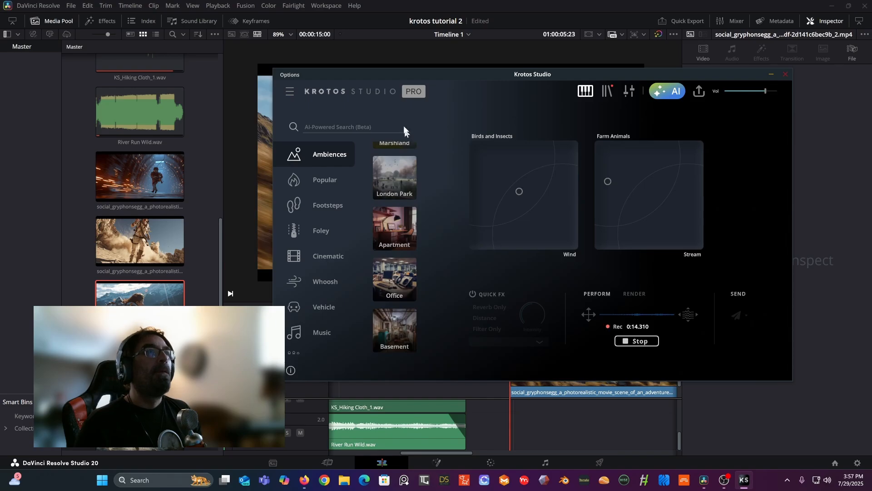
pyautogui.click(388, 128)
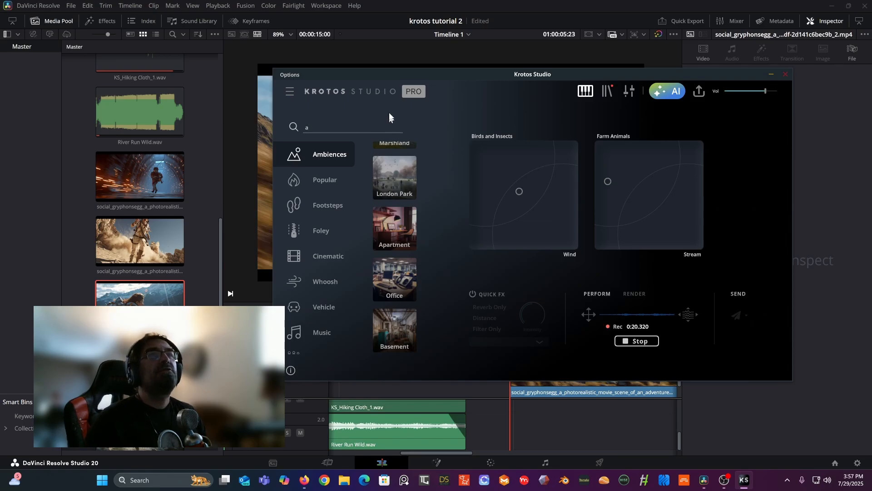
# Replace the AI Ambience Generator's prompt with "a remote mountainside"
pyautogui.click(660, 91)
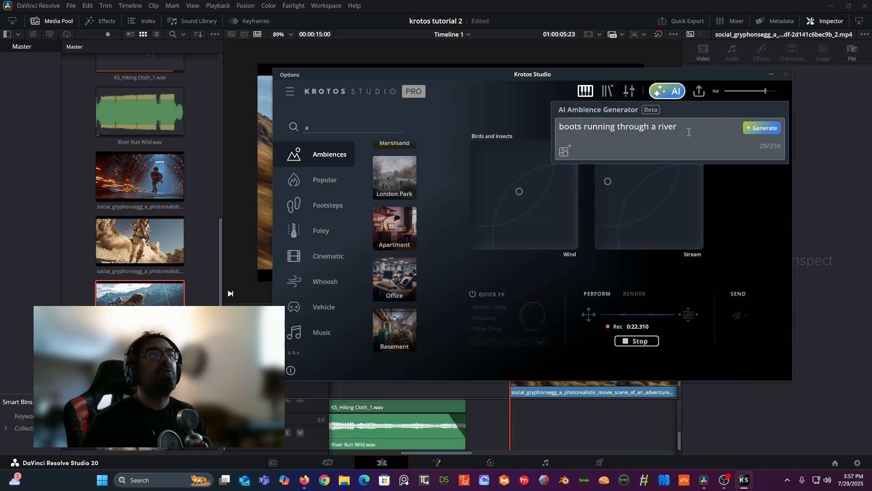
pyautogui.moveTo(680, 127); pyautogui.dragTo(539, 127)
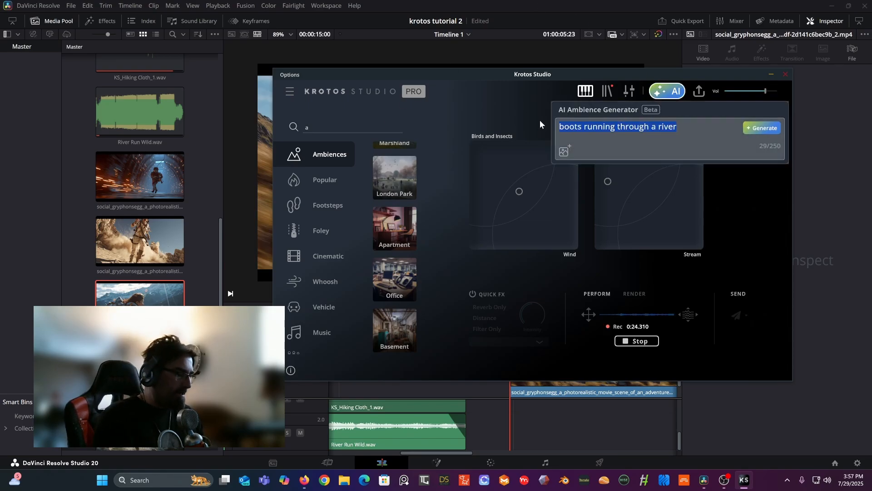
pyautogui.write('a m')
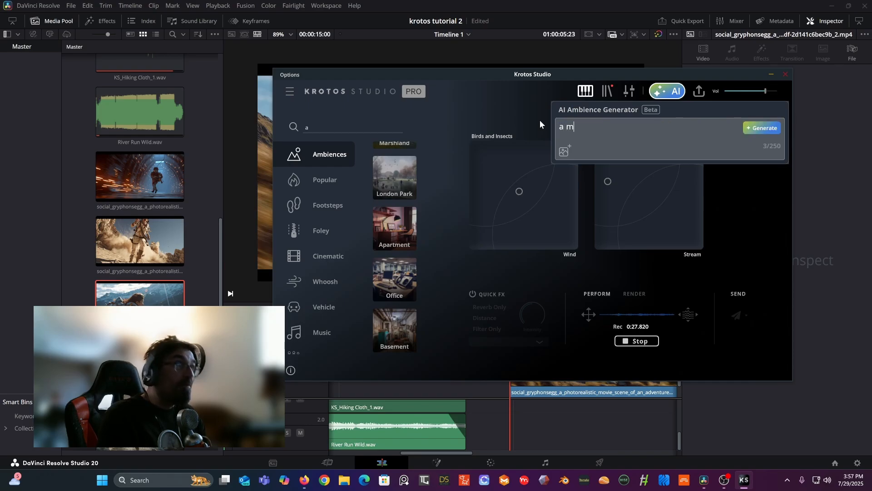
pyautogui.press('BackSpace')
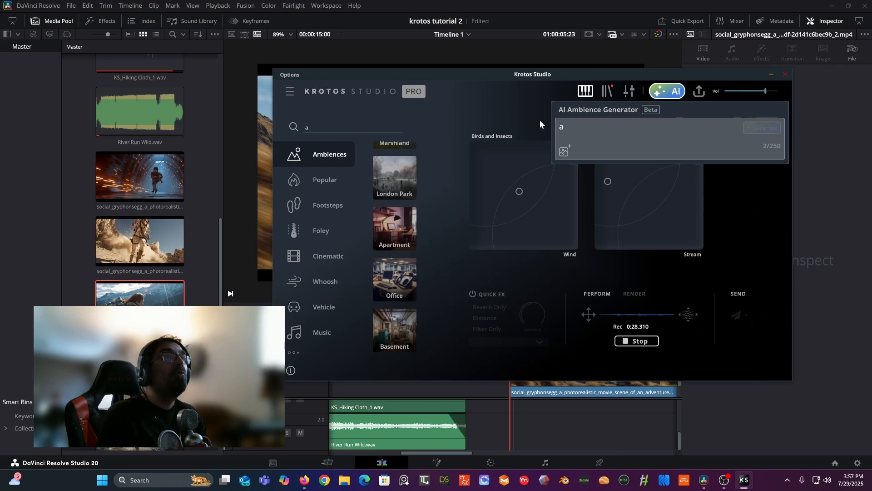
pyautogui.write('remote')
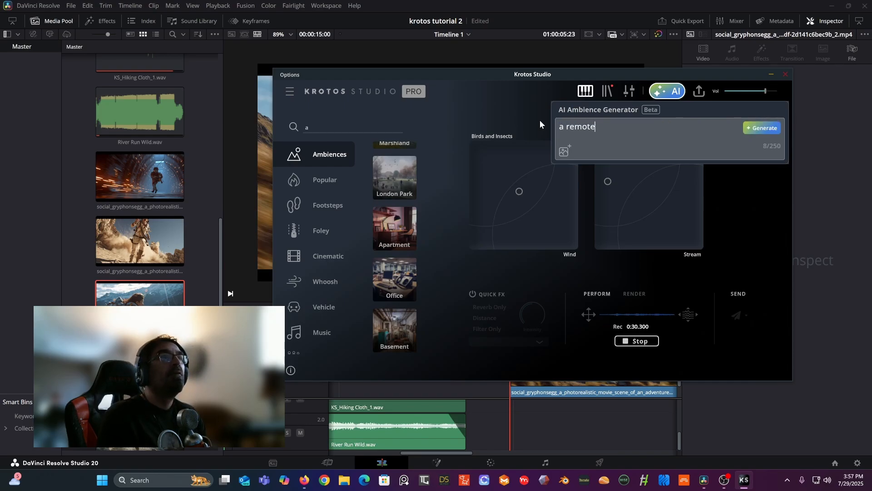
pyautogui.write(' mou')
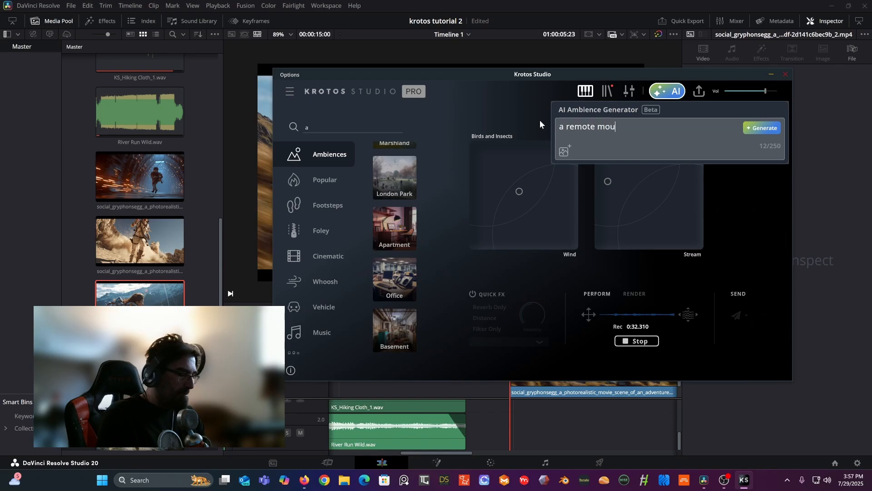
pyautogui.write('ntains')
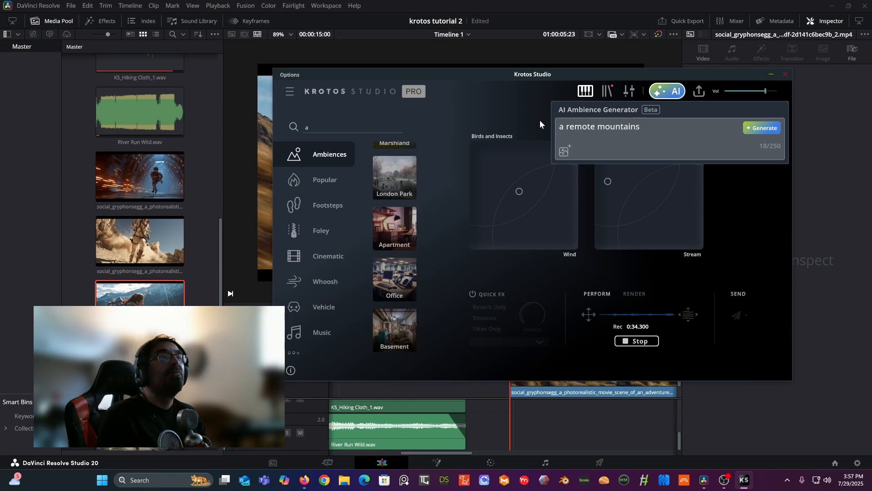
pyautogui.write('ide')
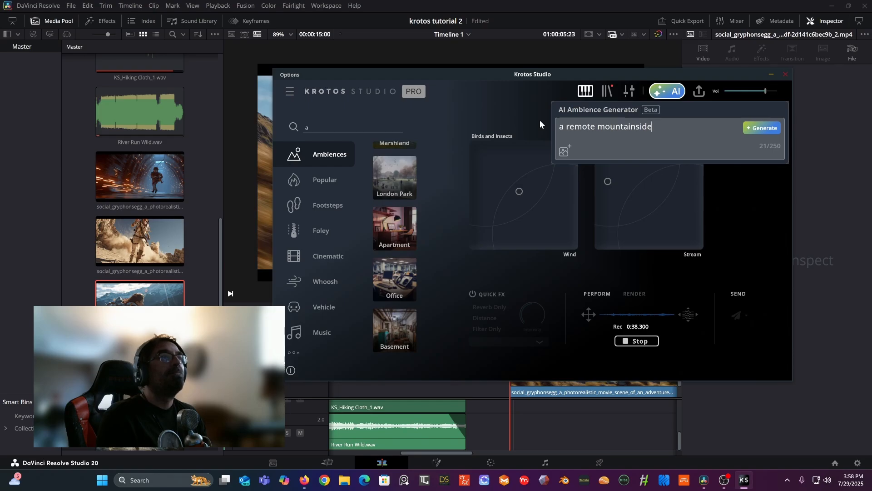
# Extend the ambience prompt to "a remote grassland mountainside" and generate the ambience
pyautogui.click(596, 130)
pyautogui.write('gr')
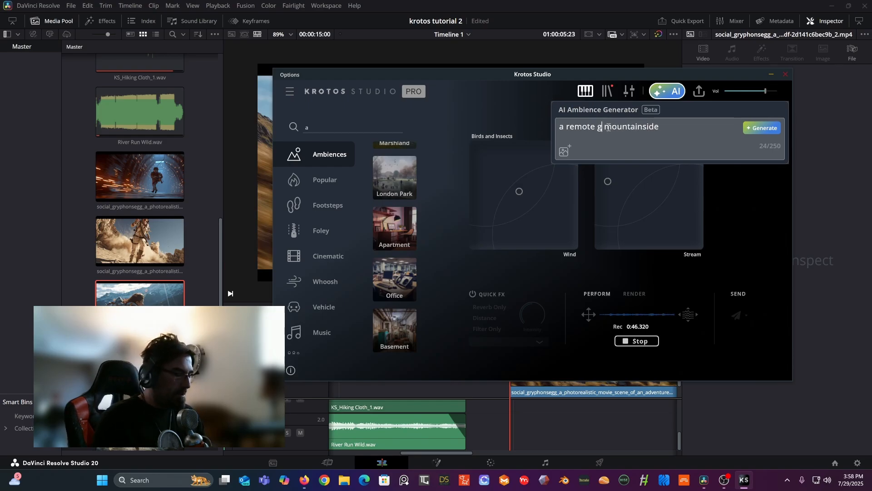
pyautogui.write('assla')
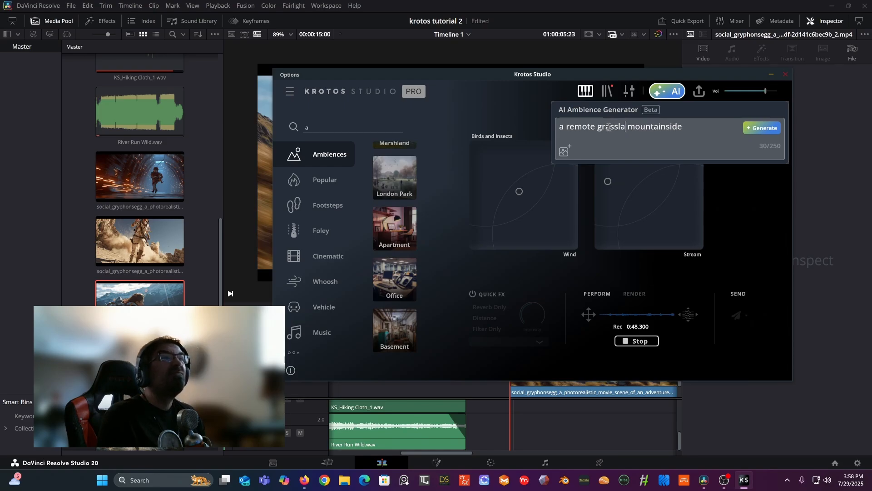
pyautogui.write('nd')
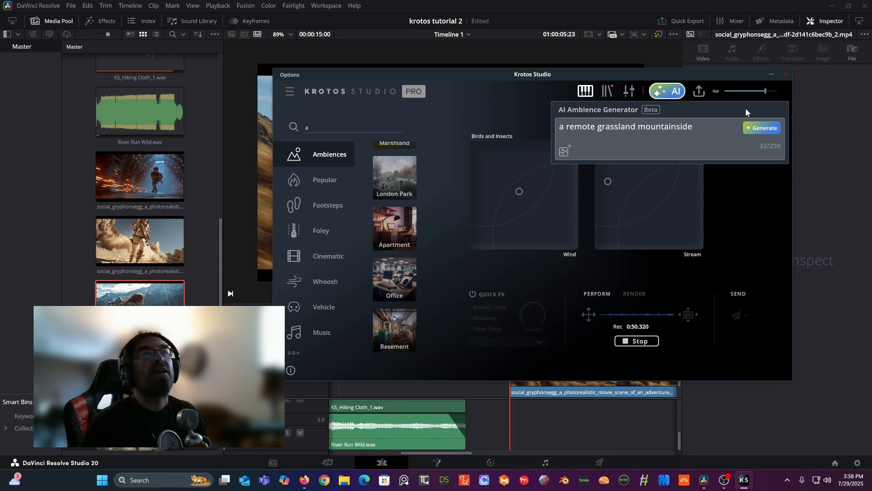
pyautogui.click(763, 129)
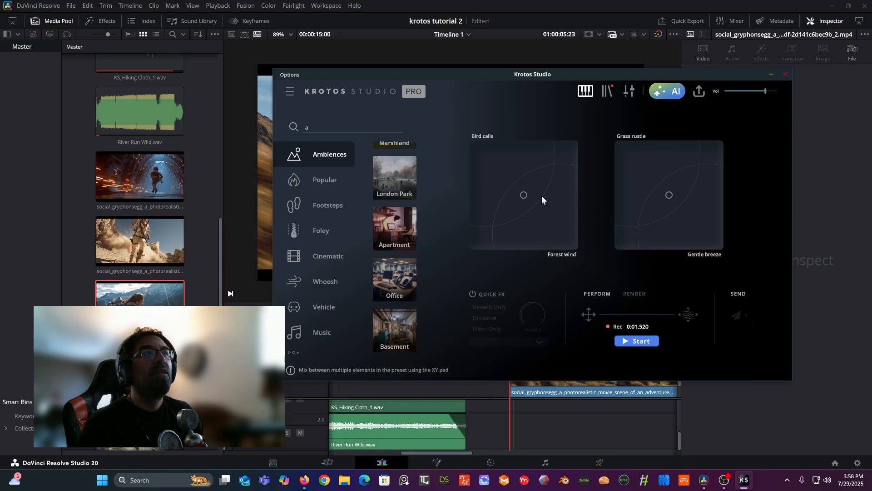
# Audition the generated ambience, shifting the grass blend toward Grass rustle and the bird and wind blend to its pad's lower-left area
pyautogui.click(636, 341)
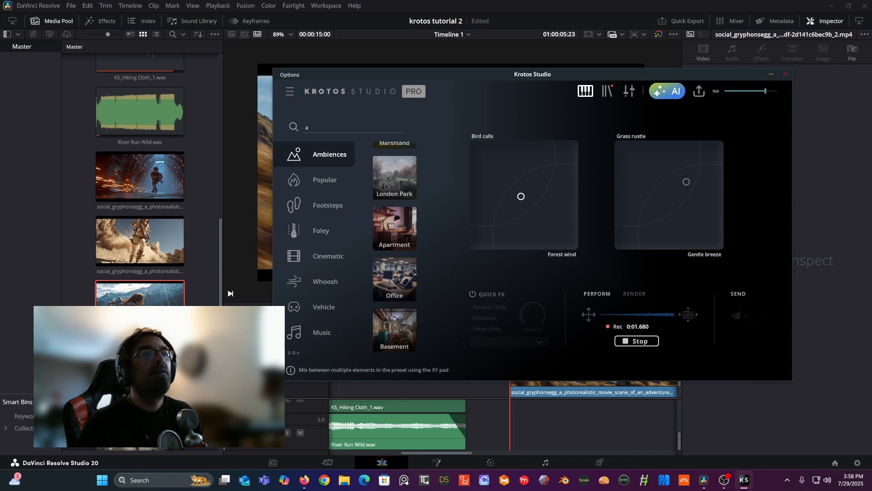
pyautogui.moveTo(519, 197)
pyautogui.mouseDown()
pyautogui.moveTo(525, 209)
pyautogui.moveTo(547, 181)
pyautogui.moveTo(495, 214)
pyautogui.moveTo(510, 220)
pyautogui.moveTo(504, 229)
pyautogui.moveTo(510, 220)
pyautogui.mouseUp()
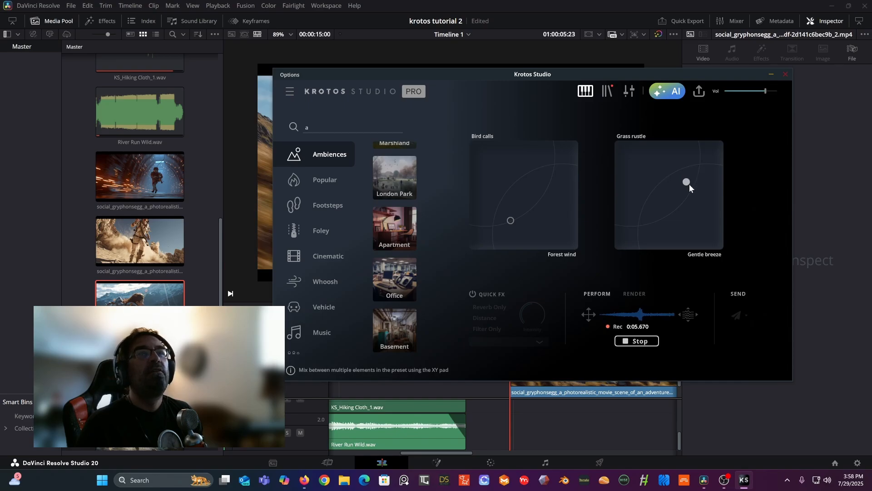
pyautogui.moveTo(687, 186); pyautogui.dragTo(655, 210)
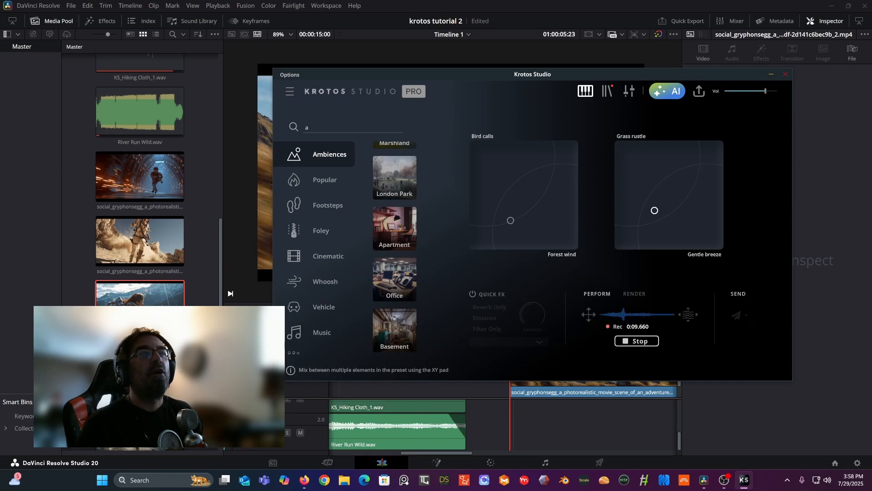
pyautogui.moveTo(510, 220)
pyautogui.mouseDown()
pyautogui.moveTo(522, 223)
pyautogui.moveTo(507, 220)
pyautogui.moveTo(515, 202)
pyautogui.mouseUp()
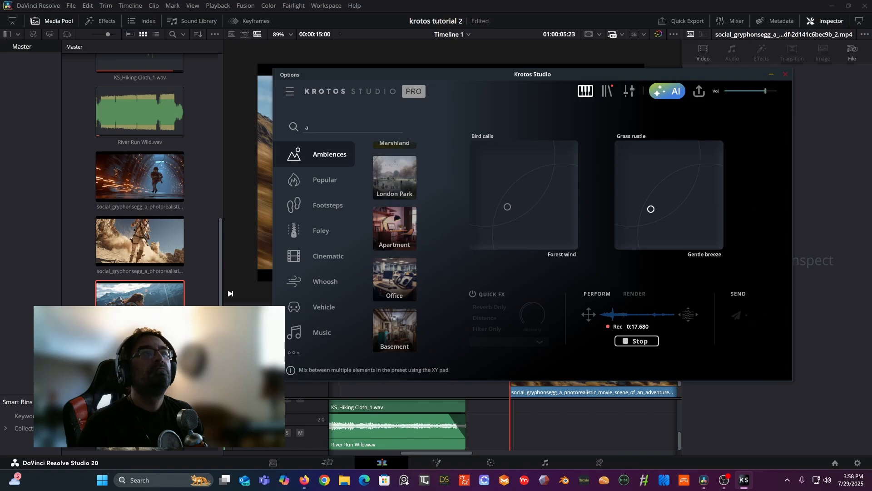
pyautogui.moveTo(651, 209)
pyautogui.mouseDown()
pyautogui.moveTo(628, 193)
pyautogui.moveTo(635, 174)
pyautogui.moveTo(650, 186)
pyautogui.moveTo(637, 180)
pyautogui.mouseUp()
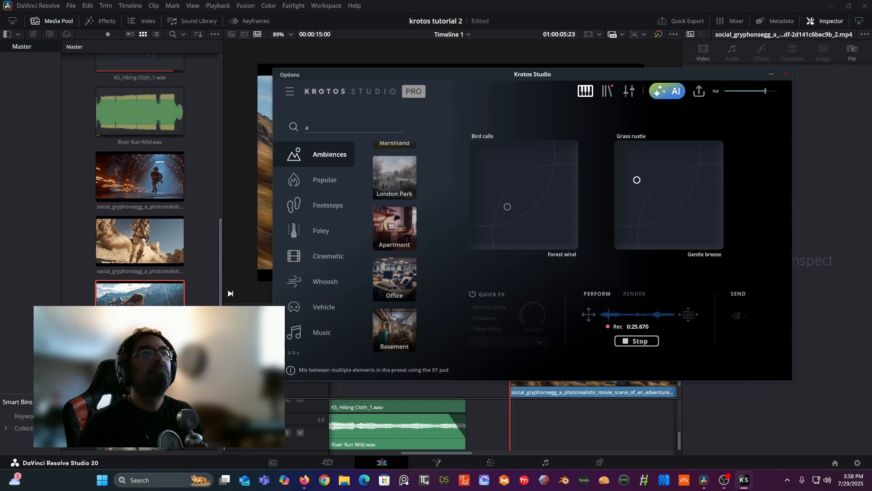
pyautogui.moveTo(507, 207); pyautogui.dragTo(501, 223)
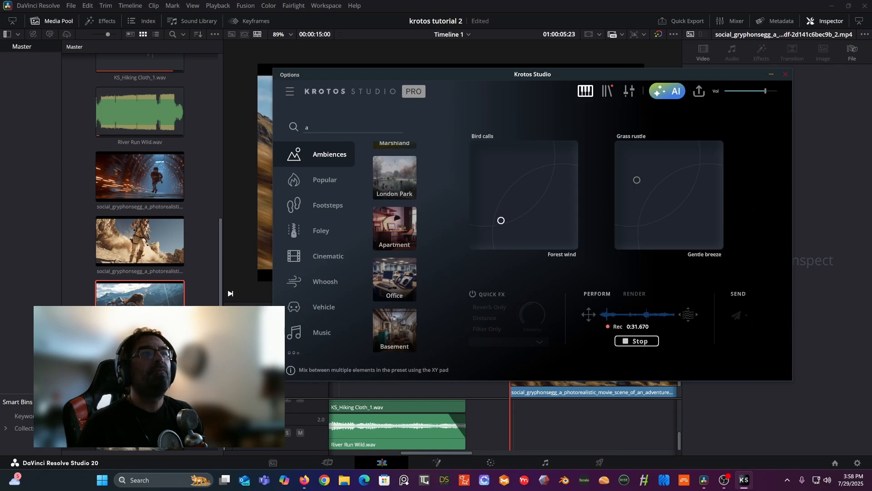
pyautogui.click(636, 341)
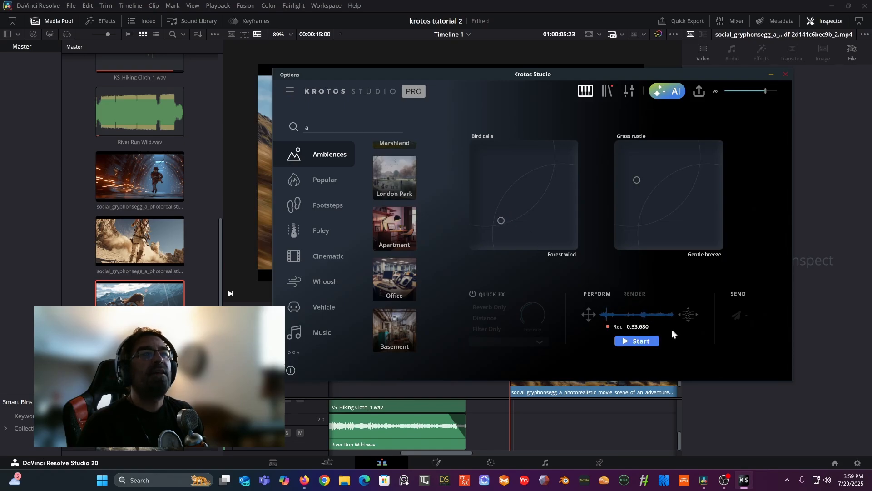
# Record about 12 seconds of the blended ambience and add the take to the DaVinci Resolve timeline near the mountain clip
pyautogui.click(639, 342)
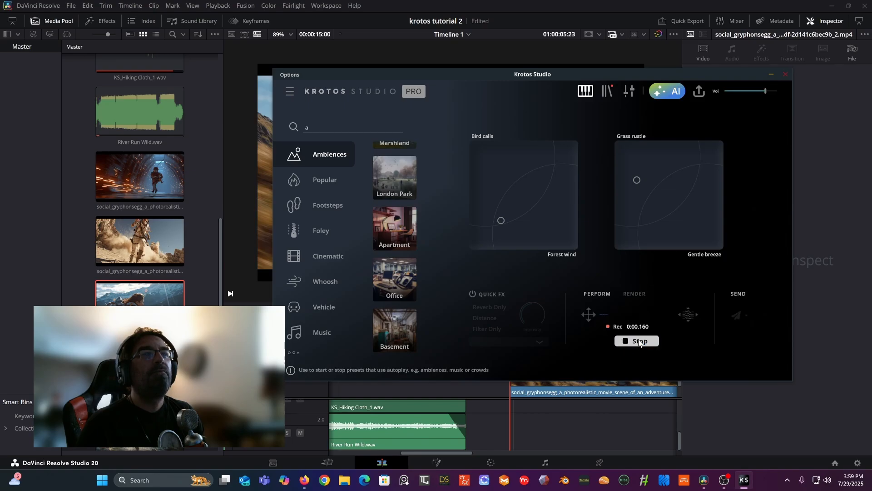
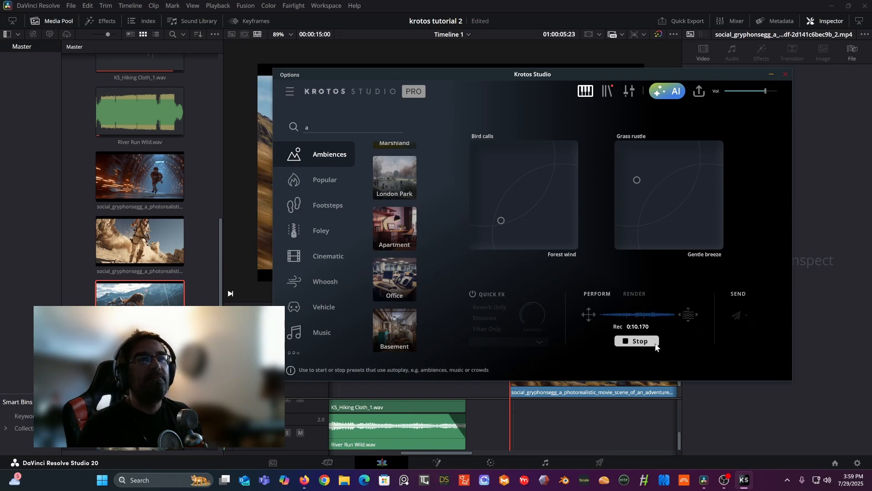
pyautogui.click(641, 342)
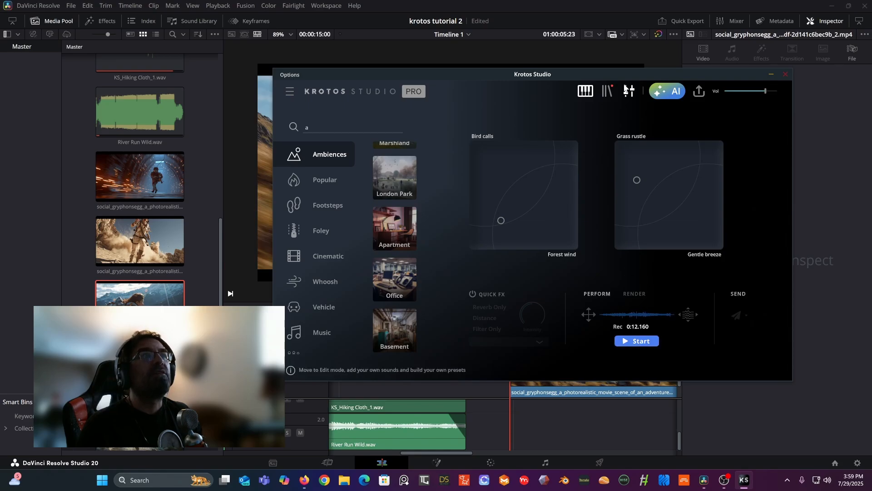
pyautogui.moveTo(647, 77); pyautogui.dragTo(276, 62)
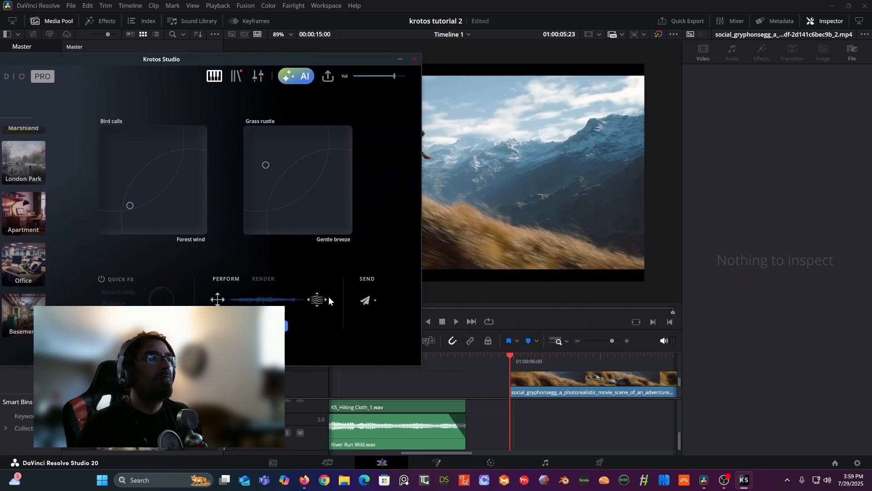
pyautogui.moveTo(317, 299); pyautogui.dragTo(532, 408)
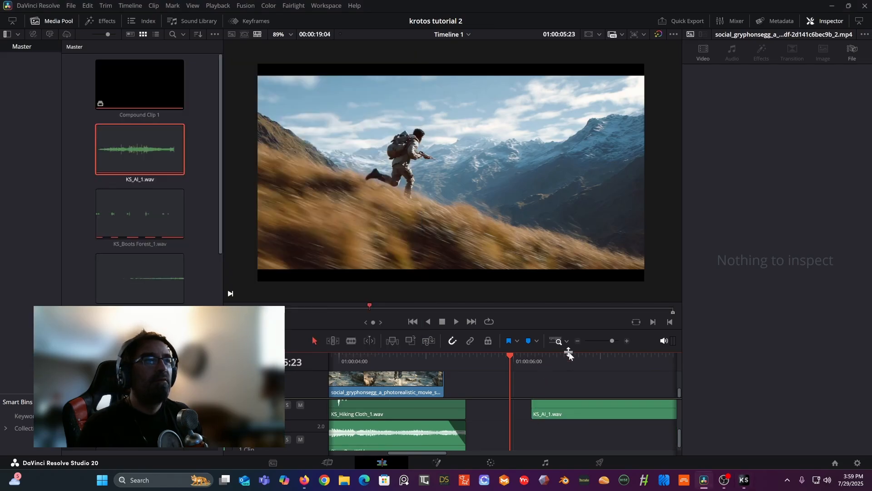
# Move the KS_AI_1.wav clip to slightly before the mountain clip and trim off its quiet beginning on a taller audio track
pyautogui.scroll(1, 592, 369)
pyautogui.moveTo(586, 410); pyautogui.dragTo(538, 411)
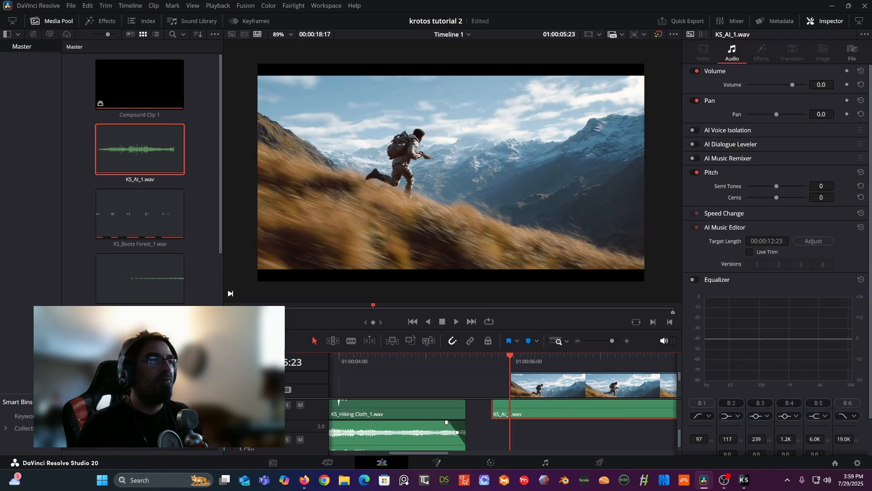
pyautogui.moveTo(316, 419); pyautogui.dragTo(315, 448)
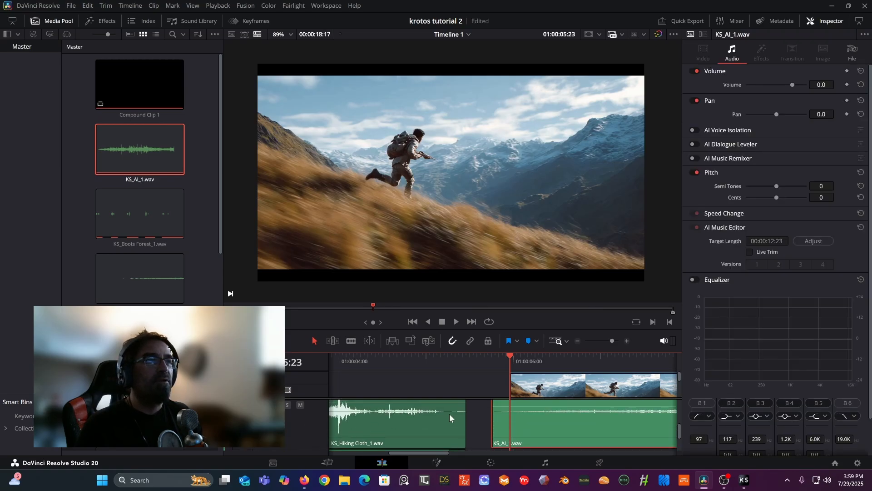
pyautogui.moveTo(492, 422)
pyautogui.mouseDown()
pyautogui.moveTo(655, 422)
pyautogui.moveTo(493, 431)
pyautogui.mouseUp()
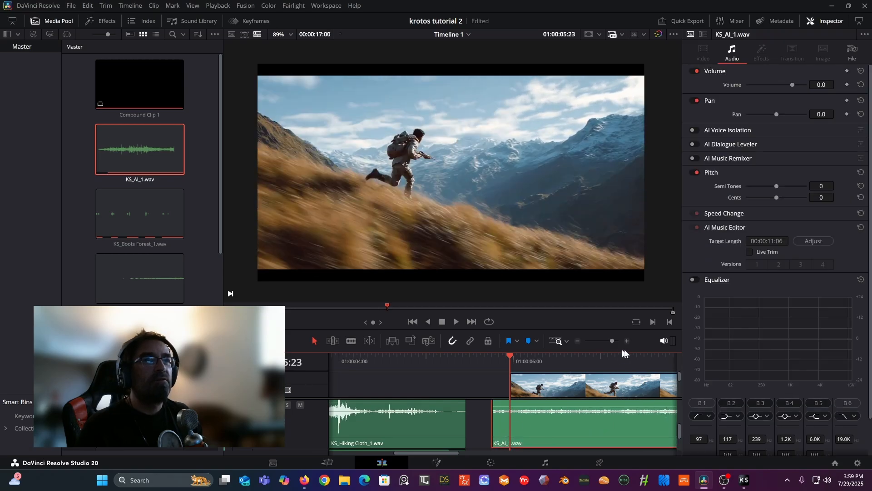
# Shift KS_AI_1.wav earlier so its sound ends with the mountain clip, and trim its start to 01:00:05:23
pyautogui.click(838, 18)
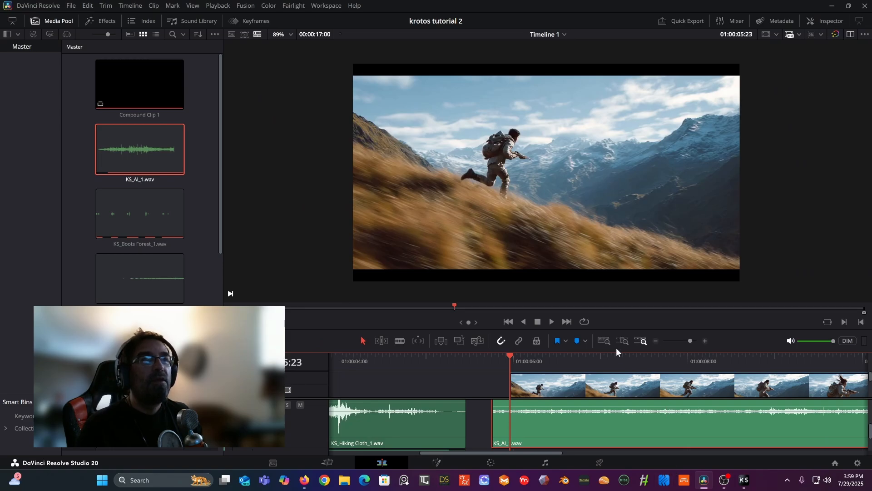
pyautogui.moveTo(624, 331); pyautogui.dragTo(599, 265)
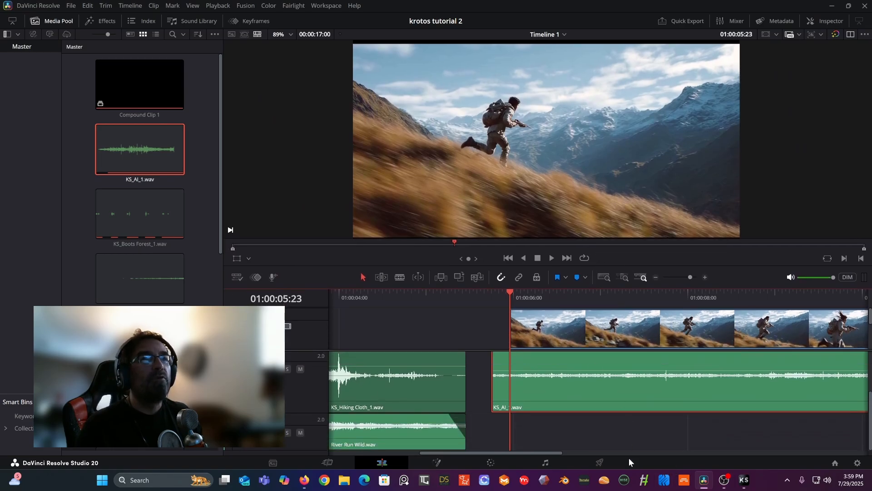
pyautogui.moveTo(544, 451); pyautogui.dragTo(699, 409)
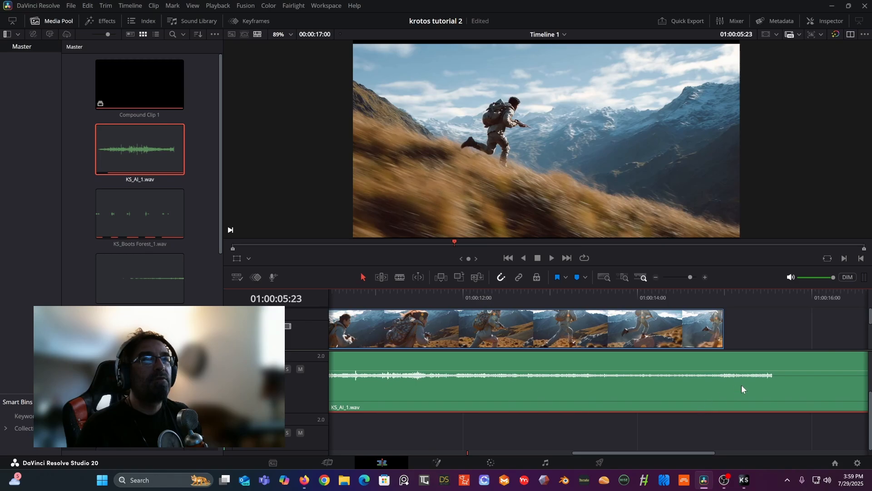
pyautogui.moveTo(741, 386); pyautogui.dragTo(688, 389)
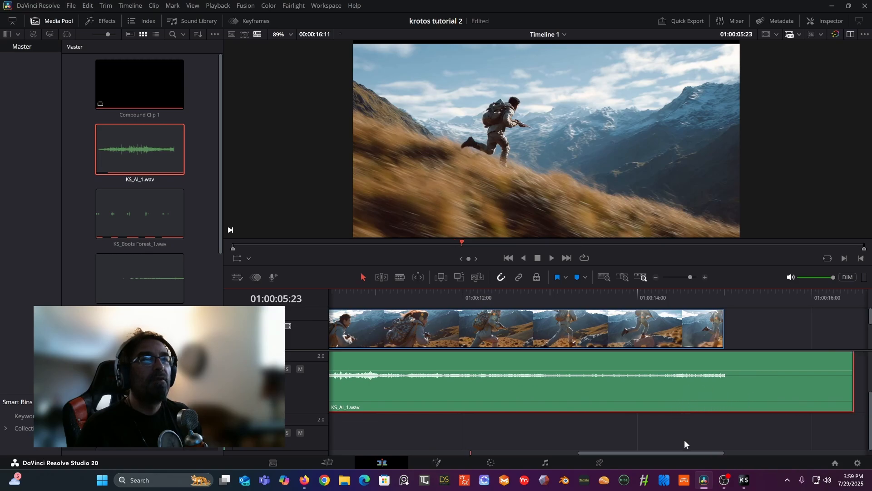
pyautogui.moveTo(688, 452); pyautogui.dragTo(520, 456)
pyautogui.moveTo(477, 363); pyautogui.dragTo(545, 362)
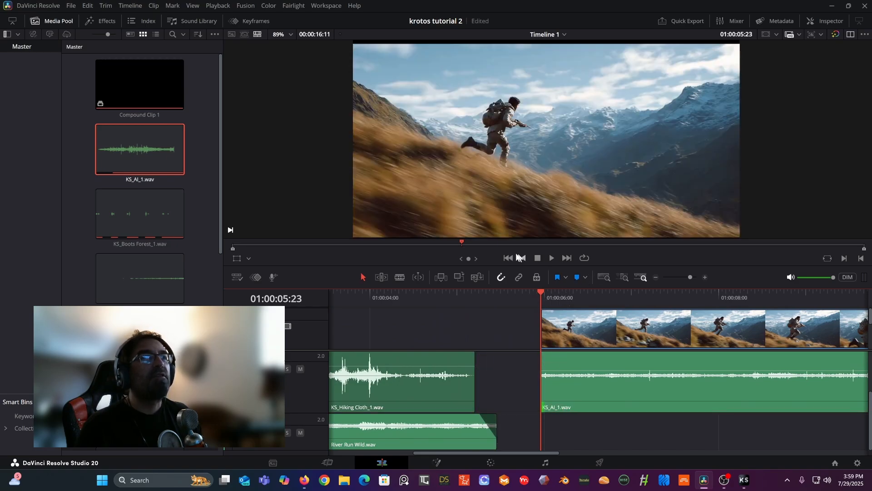
# Play the mountain clip with its ambience to check the sound through to the clip's end
pyautogui.click(552, 258)
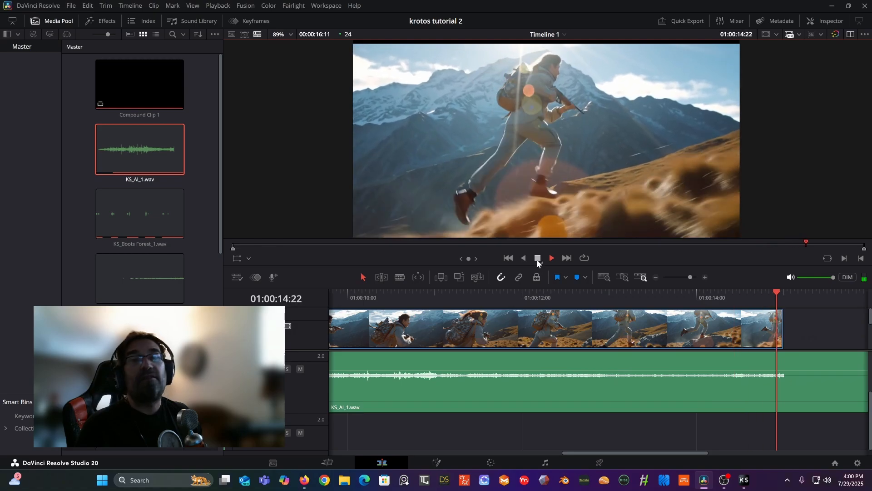
pyautogui.click(538, 258)
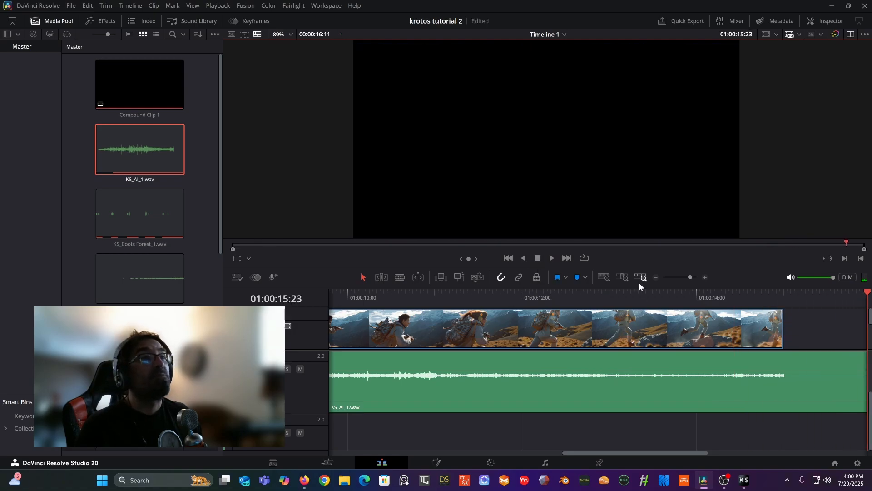
pyautogui.click(657, 276)
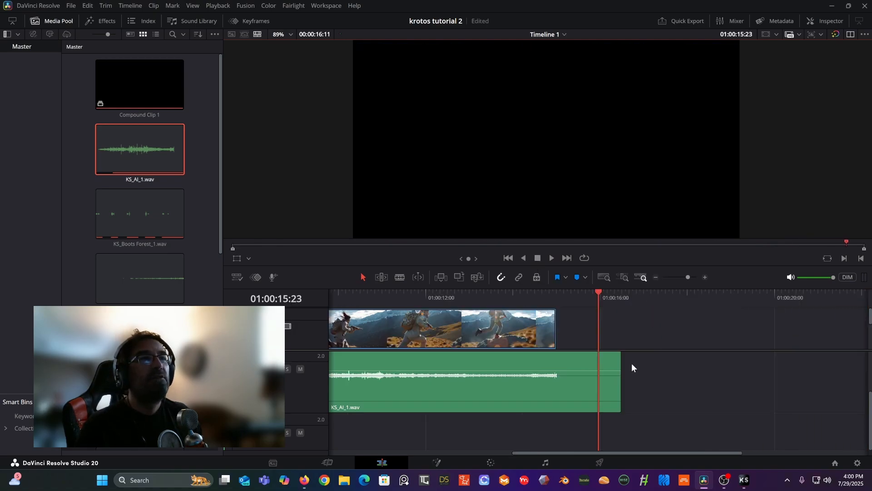
# Trim the end of KS_AI_1.wav to the mountain clip's end and return the playhead to the clip's start at 01:00:05:23
pyautogui.moveTo(618, 362); pyautogui.dragTo(556, 361)
pyautogui.click(657, 277)
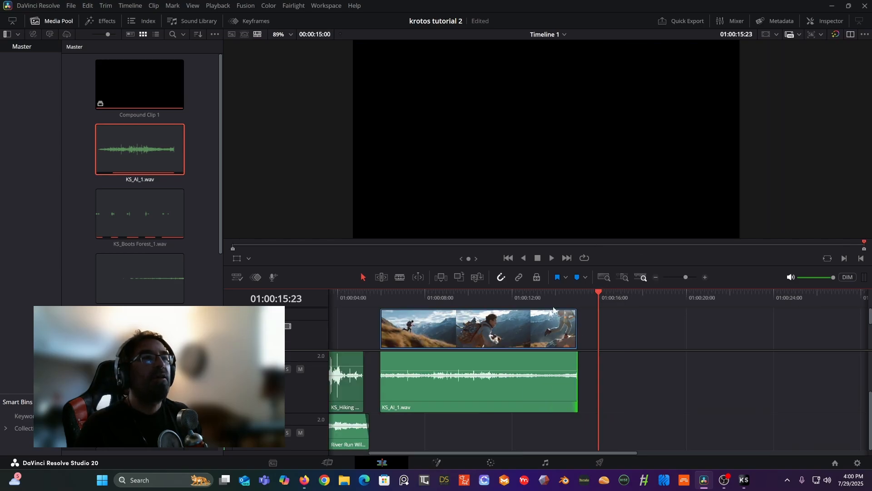
pyautogui.click(384, 300)
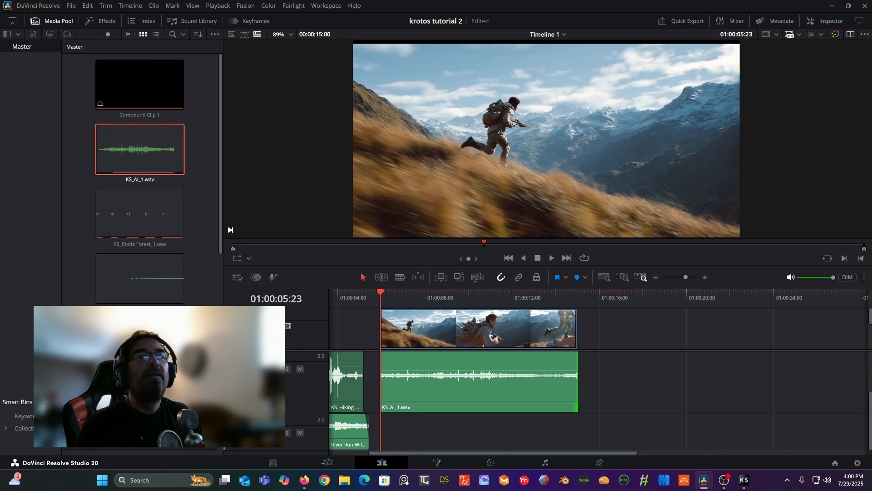
# Switch to Krotos Studio and load the Boots Forest preset from the Footsteps category
pyautogui.click(744, 480)
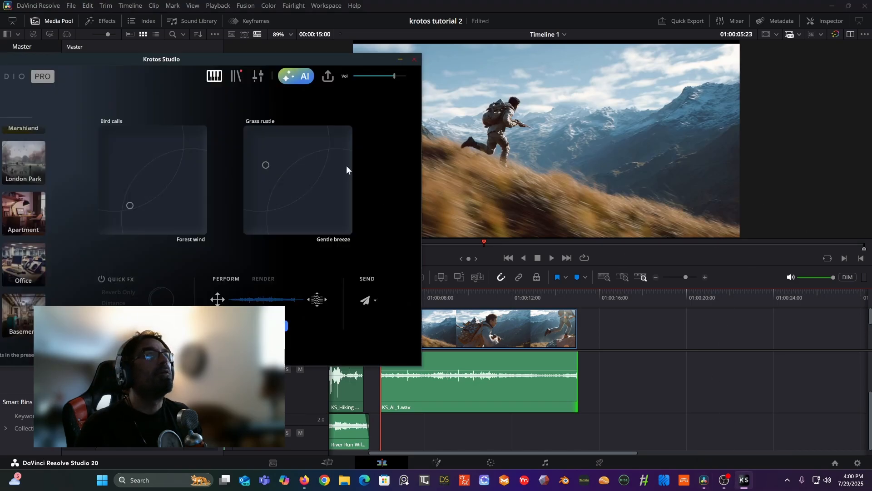
pyautogui.moveTo(251, 55); pyautogui.dragTo(602, 42)
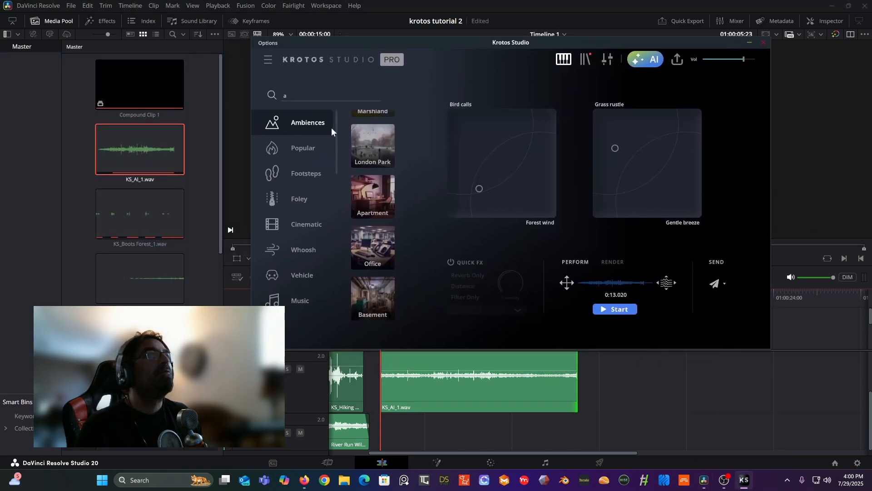
pyautogui.click(306, 174)
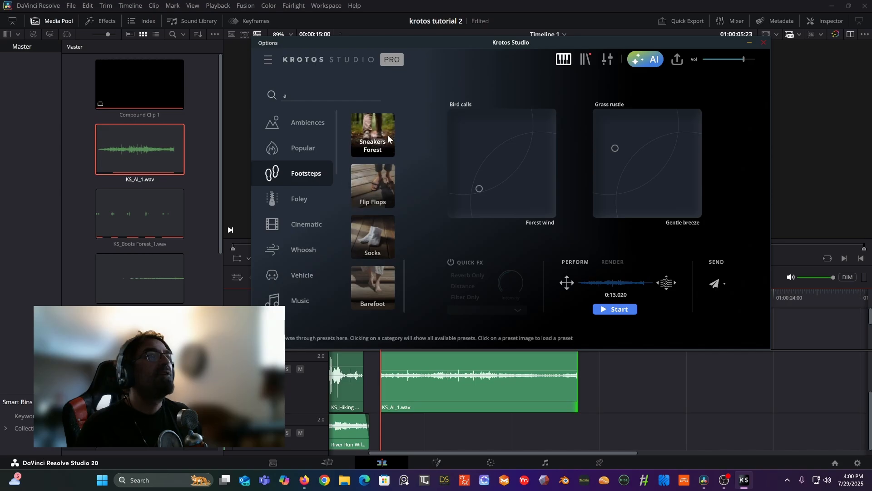
pyautogui.scroll(4, 380, 206)
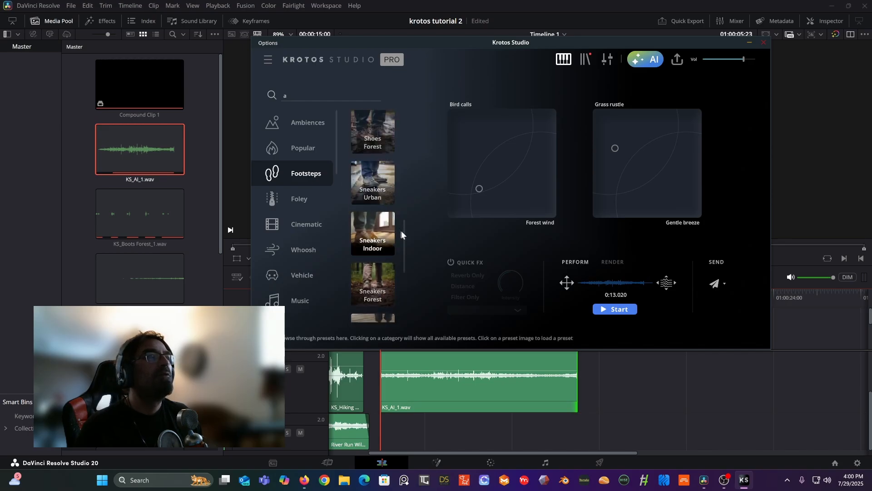
pyautogui.moveTo(403, 230); pyautogui.dragTo(413, 112)
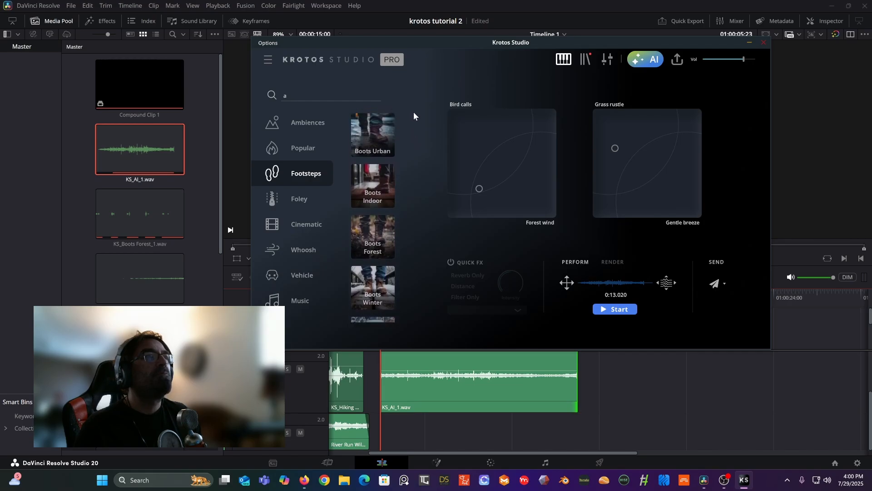
pyautogui.click(372, 242)
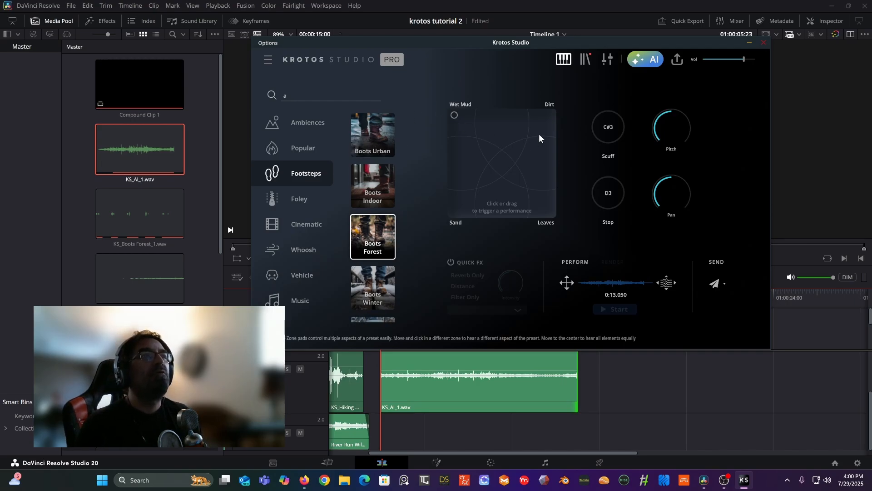
# Perform and record about 9 seconds of Boots Forest footsteps across the dirt, leaves and sand areas of the pad
pyautogui.moveTo(535, 132)
pyautogui.mouseDown()
pyautogui.moveTo(514, 182)
pyautogui.moveTo(452, 200)
pyautogui.moveTo(518, 180)
pyautogui.moveTo(538, 138)
pyautogui.moveTo(534, 123)
pyautogui.moveTo(535, 131)
pyautogui.mouseUp()
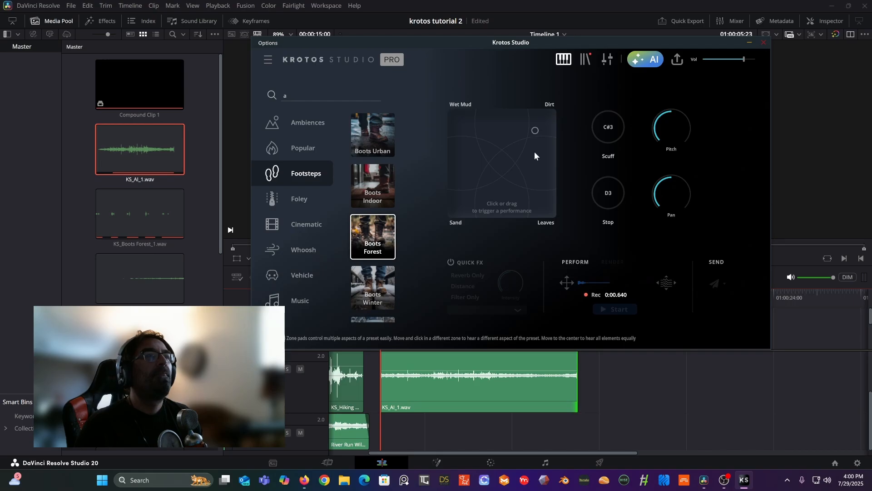
pyautogui.click(523, 177)
pyautogui.click(486, 194)
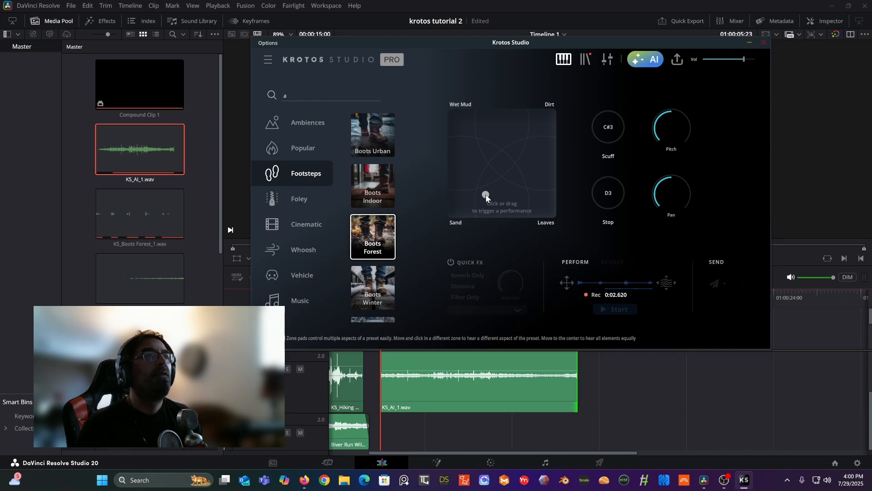
pyautogui.moveTo(486, 194)
pyautogui.mouseDown()
pyautogui.moveTo(461, 201)
pyautogui.moveTo(471, 197)
pyautogui.mouseUp()
pyautogui.click(547, 165)
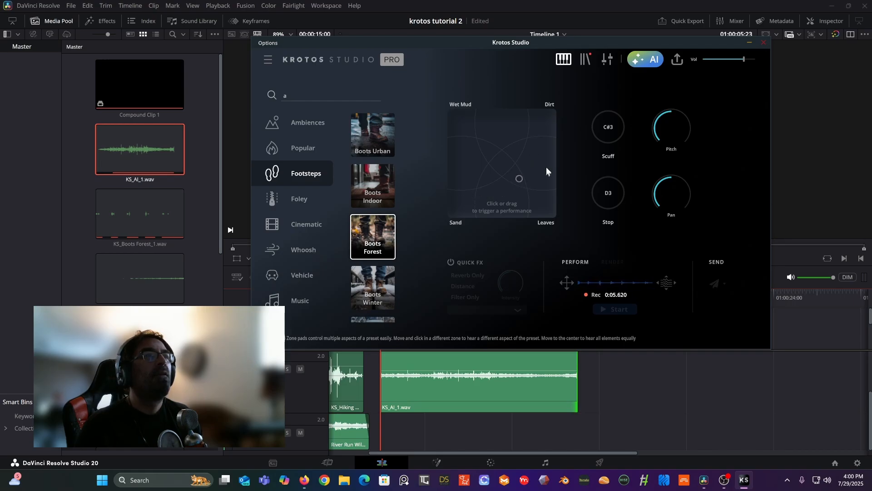
pyautogui.click(538, 140)
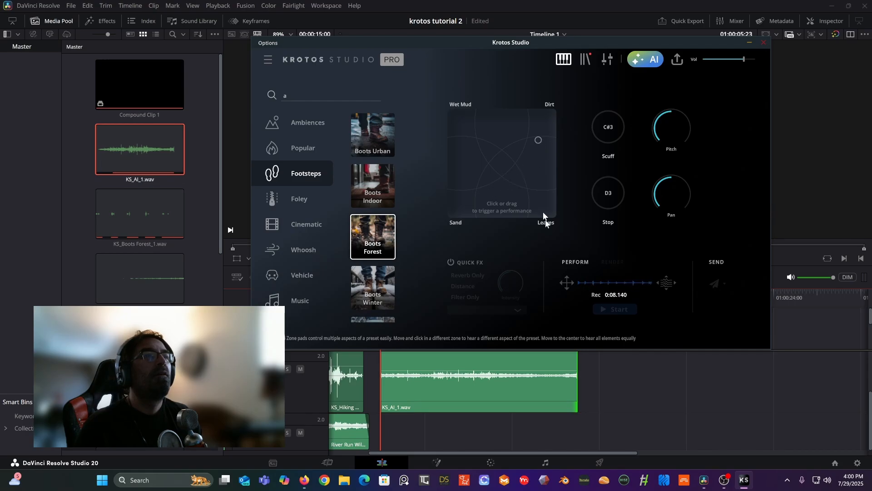
pyautogui.click(619, 308)
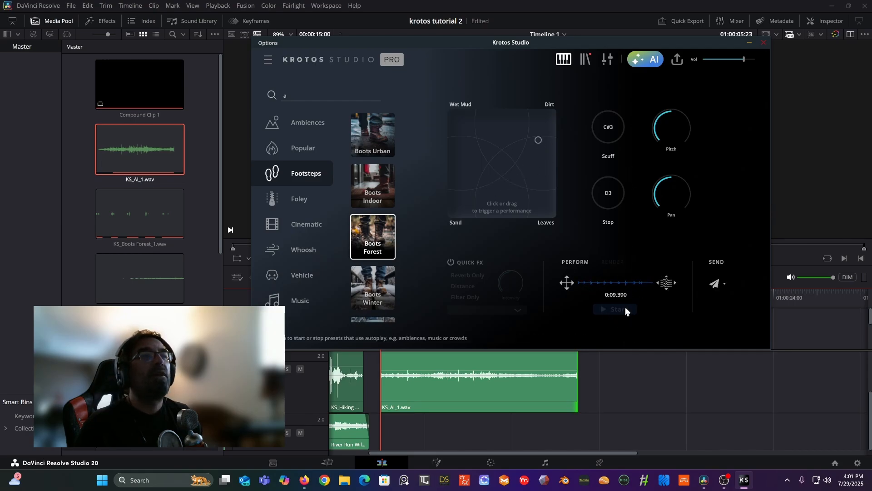
# Add the footstep take below KS_AI_1.wav at the mountain clip's start in DaVinci Resolve and play it with the picture
pyautogui.moveTo(684, 39); pyautogui.dragTo(523, 2)
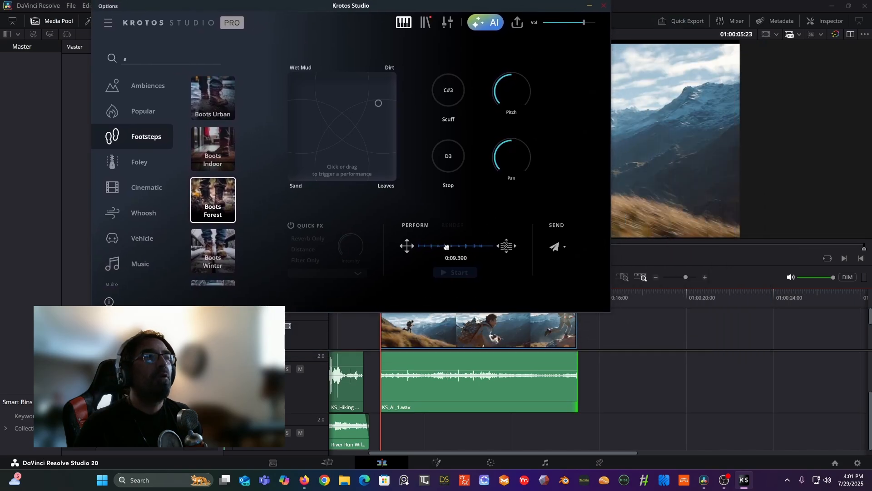
pyautogui.moveTo(446, 259); pyautogui.dragTo(383, 441)
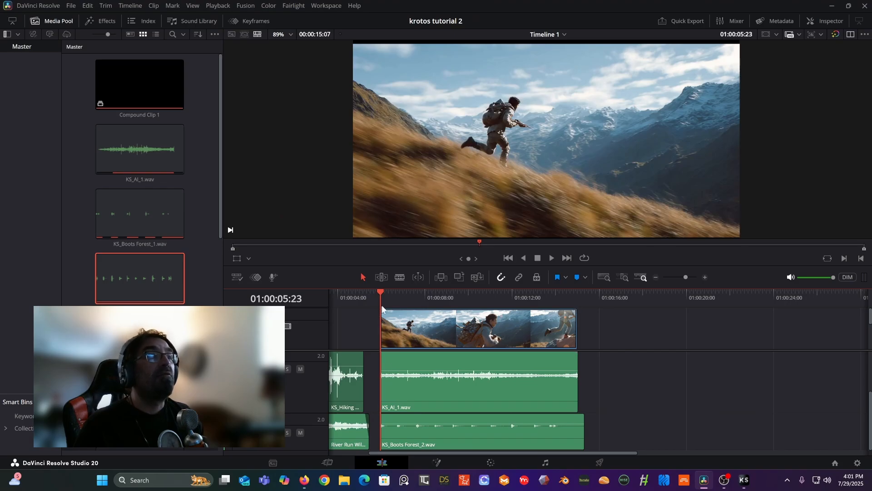
pyautogui.press('space')
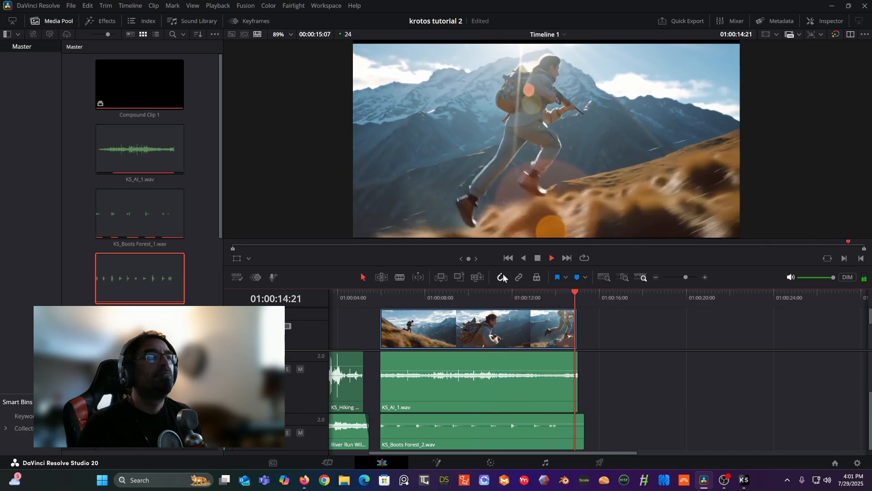
# Cut the KS_Boots Forest_2.wav footstep clip out of the timeline
pyautogui.click(533, 420)
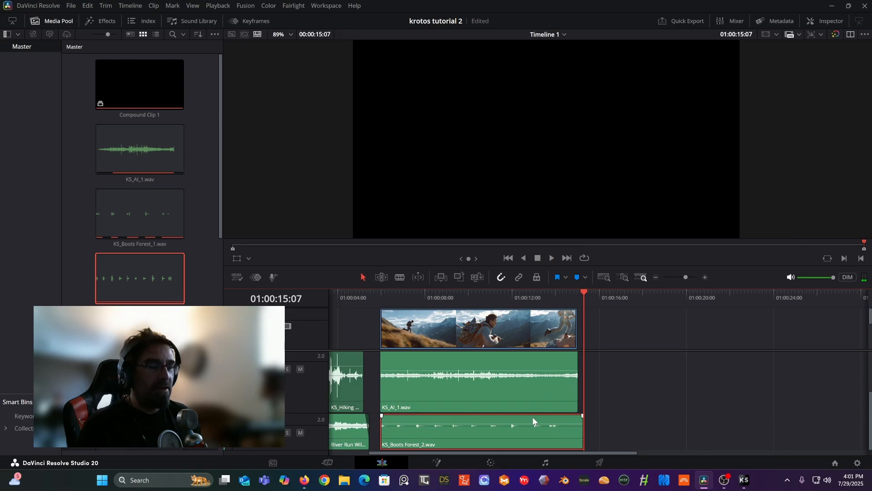
pyautogui.rightClick(534, 420)
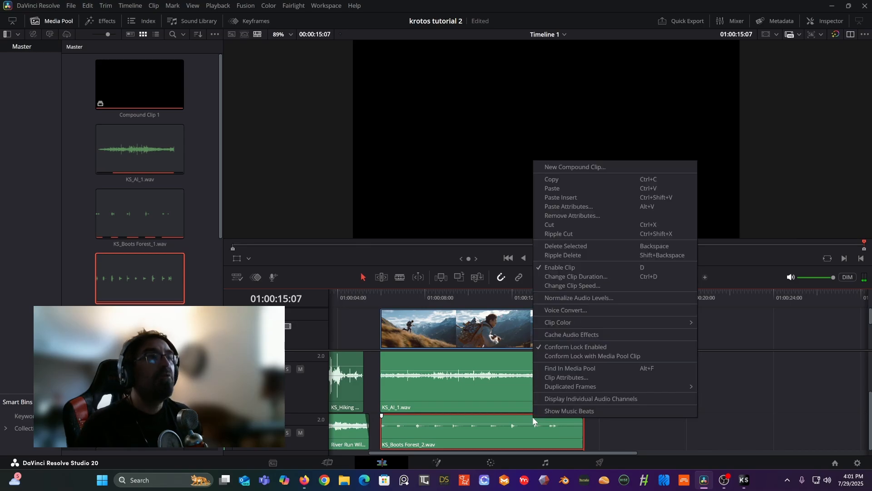
pyautogui.click(572, 223)
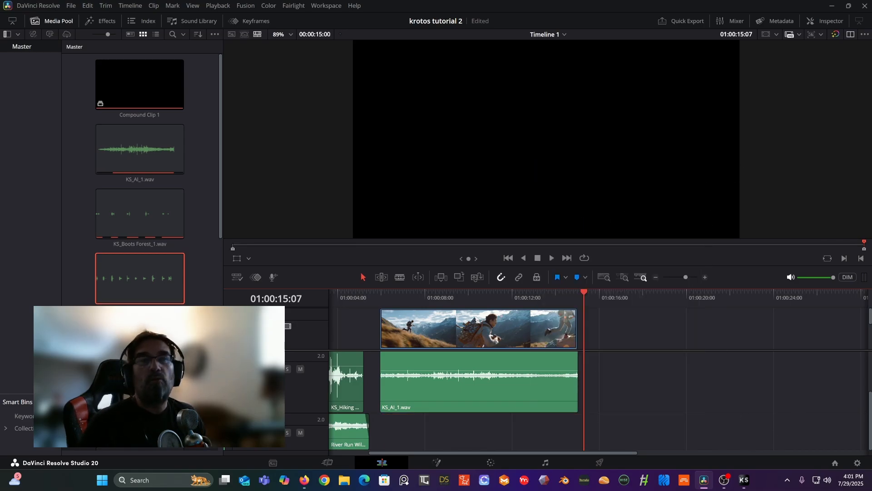
# Record a new Boots Forest take in Krotos Studio while playing the mountain clip, and add it below KS_AI_1.wav at the clip's start
pyautogui.click(743, 480)
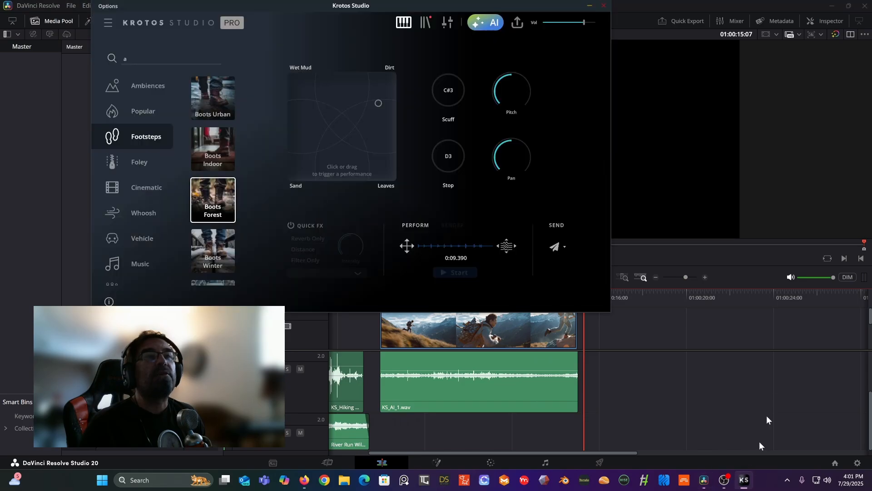
pyautogui.moveTo(300, 5); pyautogui.dragTo(871, 124)
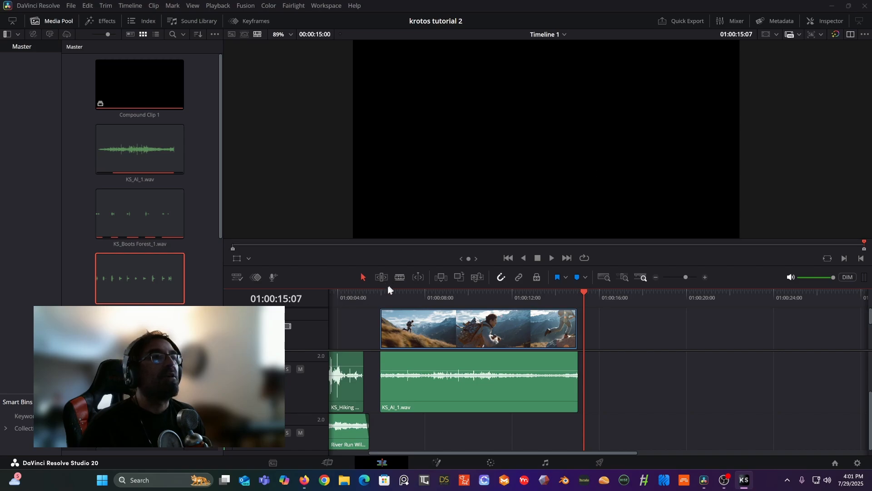
pyautogui.click(362, 297)
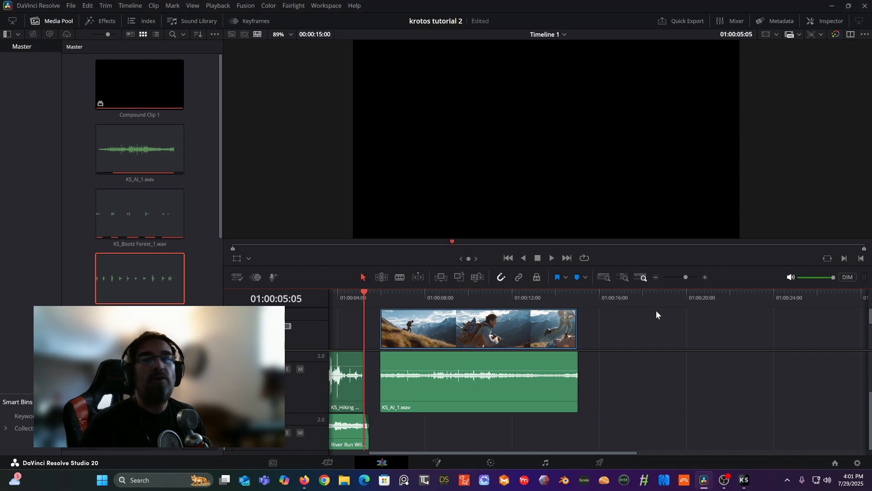
pyautogui.click(548, 257)
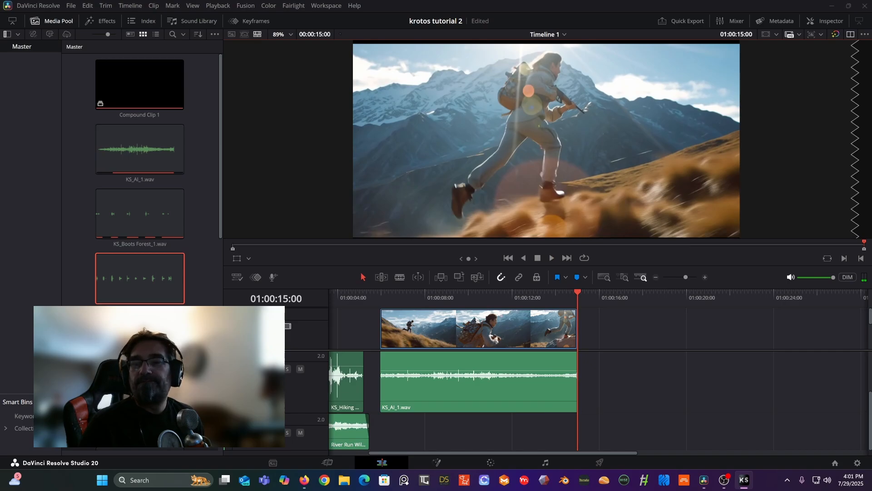
pyautogui.moveTo(526, 249); pyautogui.dragTo(382, 436)
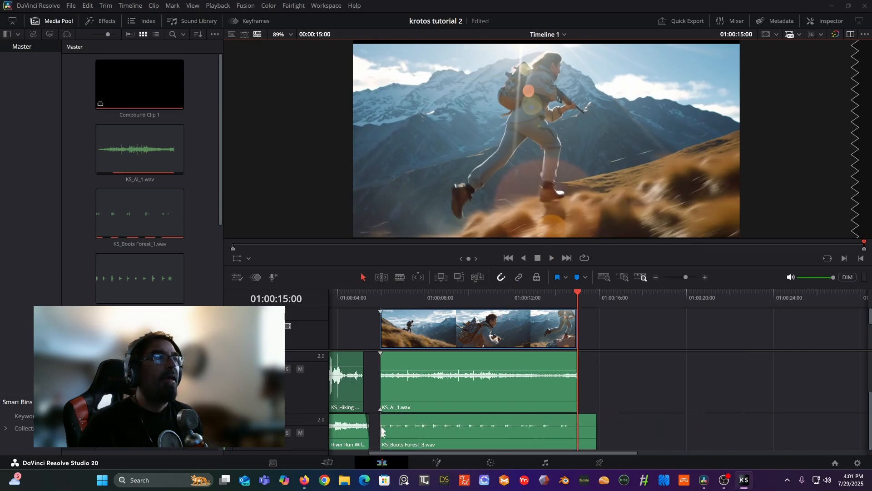
# Play the new footsteps with the mountain clip and trim the end of KS_Boots Forest_3.wav to the clip's end
pyautogui.click(382, 293)
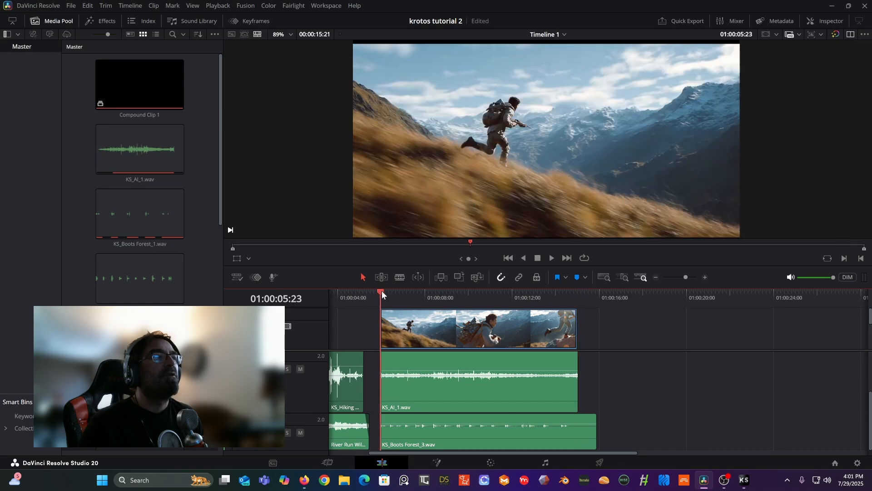
pyautogui.press('space')
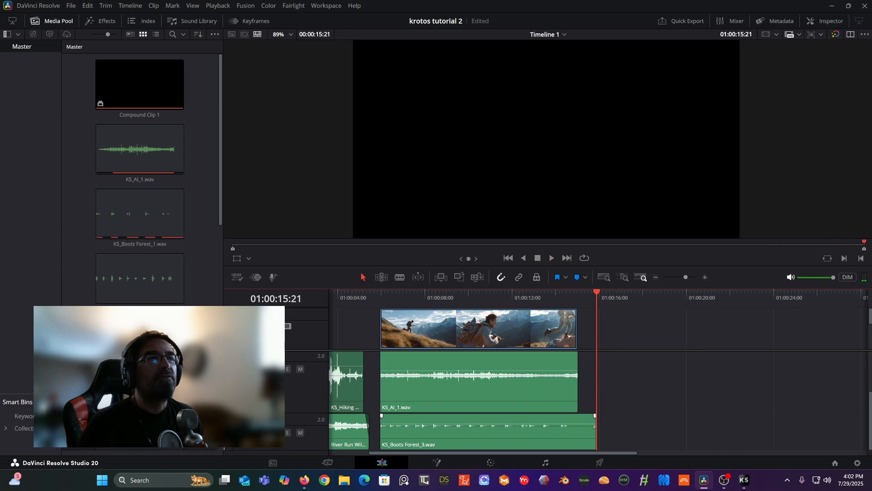
pyautogui.moveTo(595, 426); pyautogui.dragTo(578, 426)
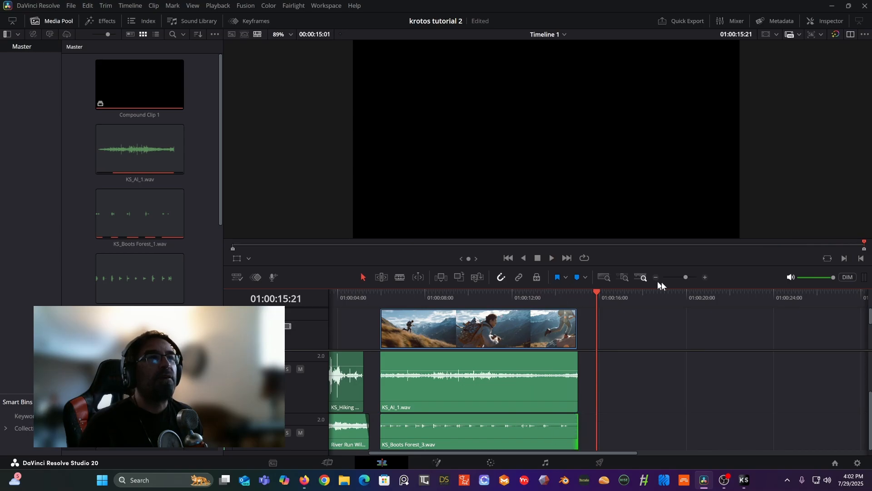
# Play the first footsteps of KS_Boots Forest_3.wav against the runner's strides to check their sync, stopping at 01:00:07:05
pyautogui.click(706, 277)
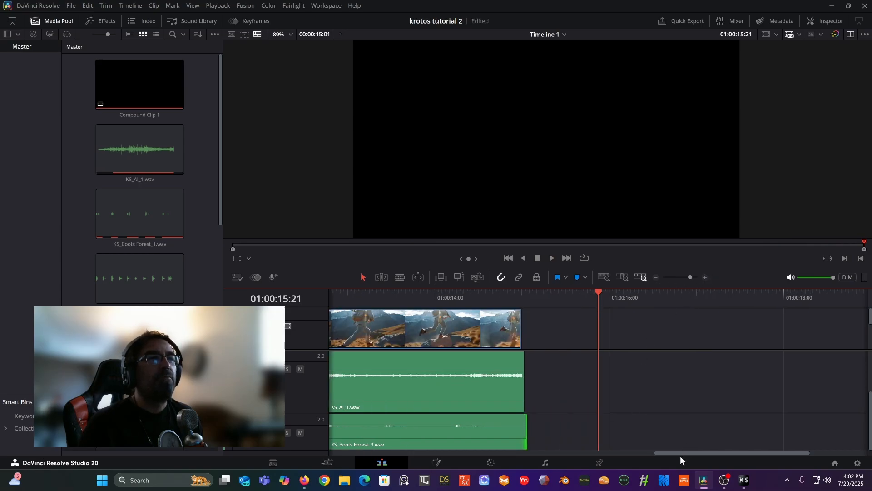
pyautogui.moveTo(681, 453); pyautogui.dragTo(536, 417)
pyautogui.click(658, 277)
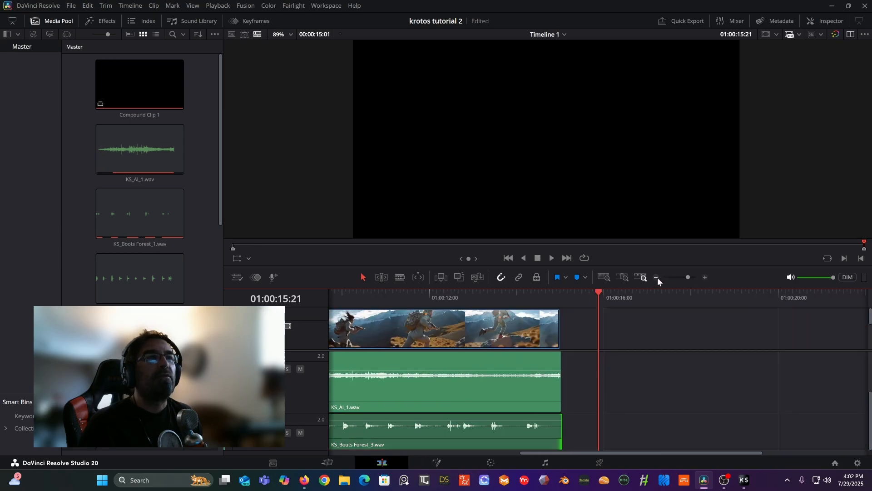
pyautogui.moveTo(606, 452); pyautogui.dragTo(477, 461)
pyautogui.rightClick(439, 295)
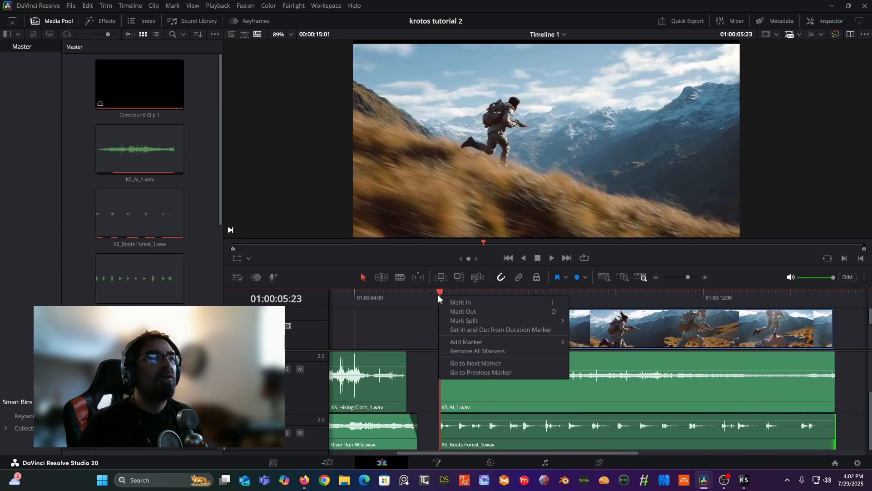
pyautogui.press('space')
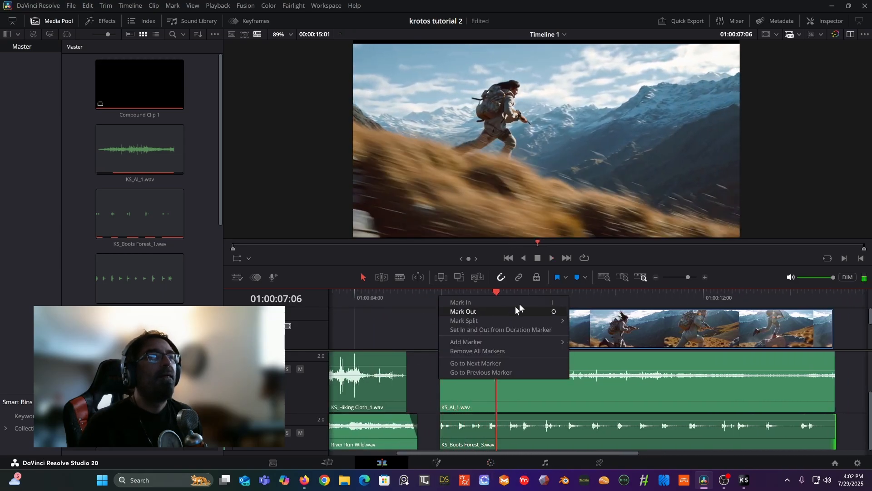
pyautogui.click(556, 294)
pyautogui.click(460, 293)
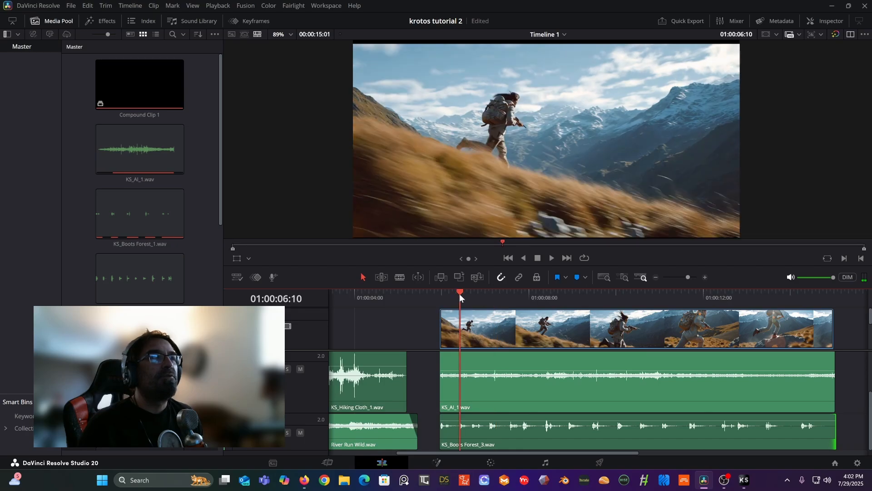
pyautogui.press('space')
pyautogui.press('space')
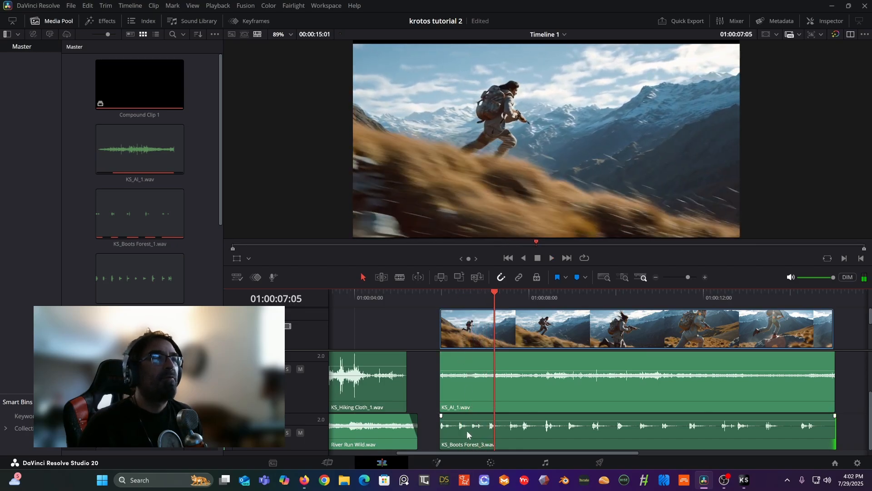
# Split KS_Boots Forest_3.wav between footsteps at about 01:00:06:16, 01:00:07:02 and 01:00:07:13
pyautogui.click(705, 277)
pyautogui.press('b')
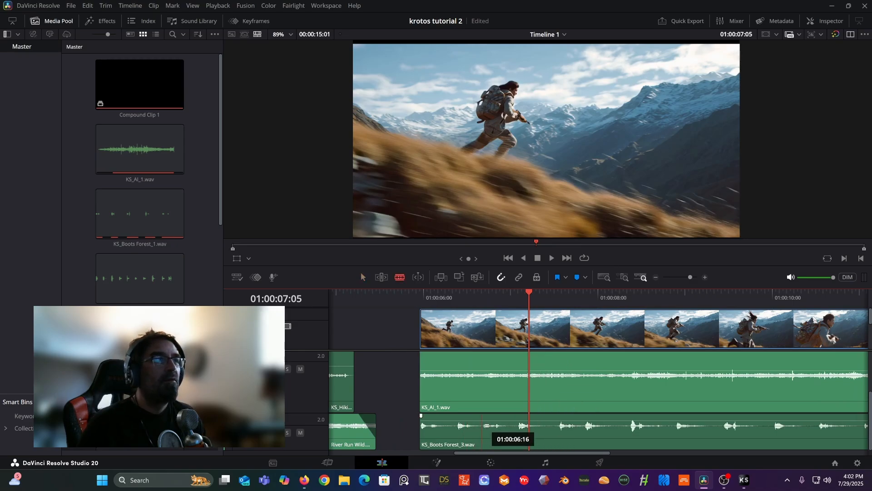
pyautogui.click(482, 425)
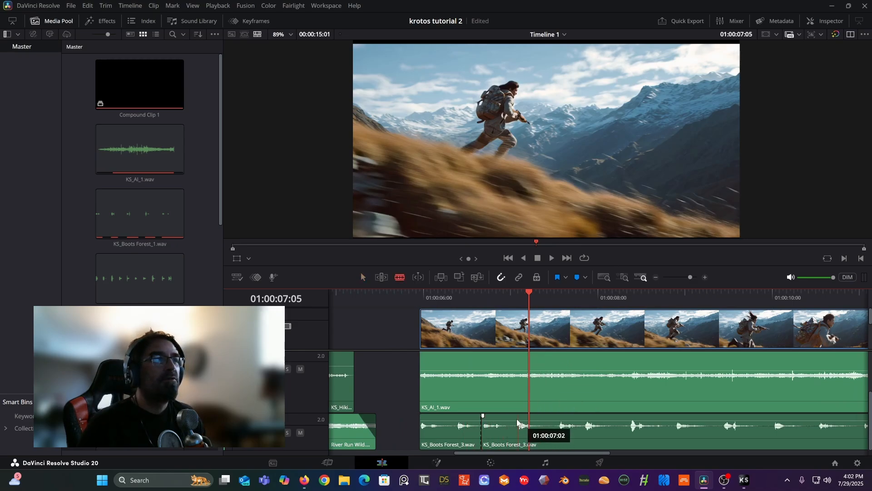
pyautogui.click(517, 422)
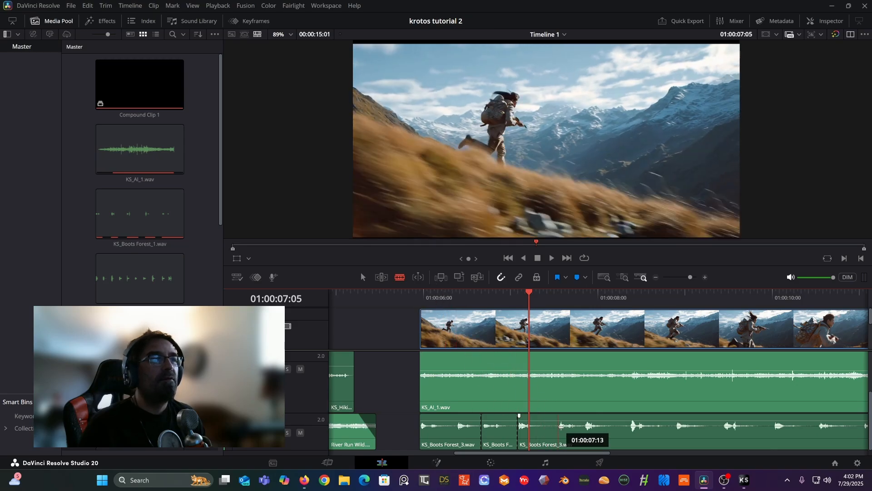
pyautogui.click(559, 426)
# Play the opening of the mountain clip repeatedly to compare the split footstep segments with the runner's strides
pyautogui.click(442, 298)
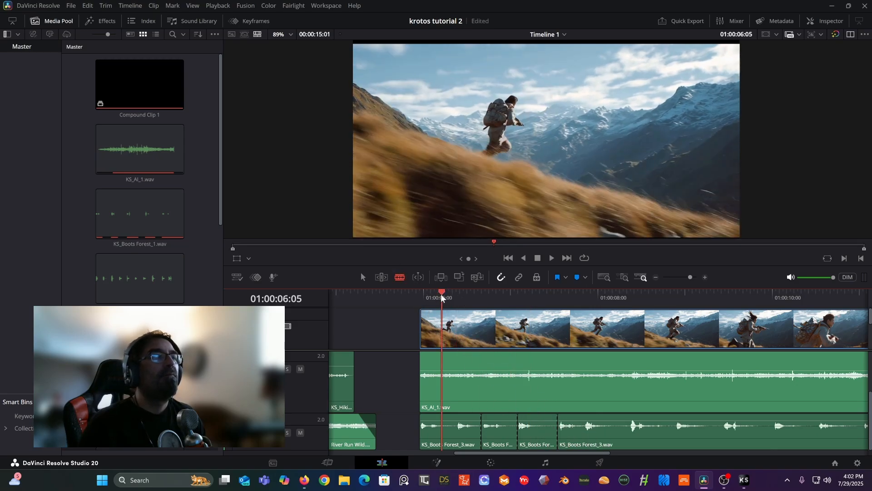
pyautogui.press('space')
pyautogui.press('space')
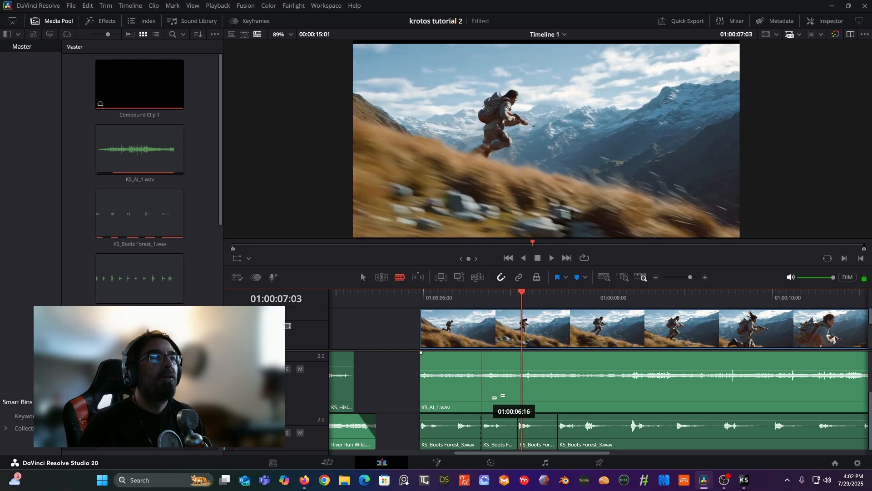
pyautogui.click(457, 296)
pyautogui.press('space')
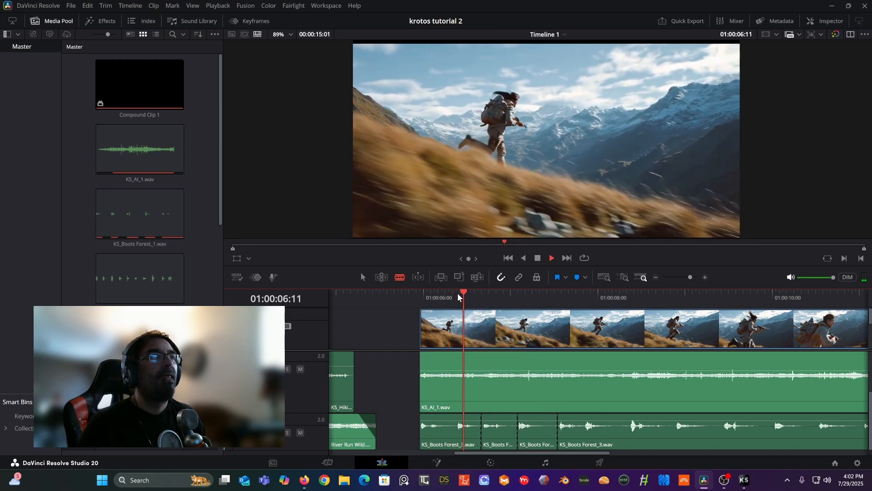
pyautogui.press('space')
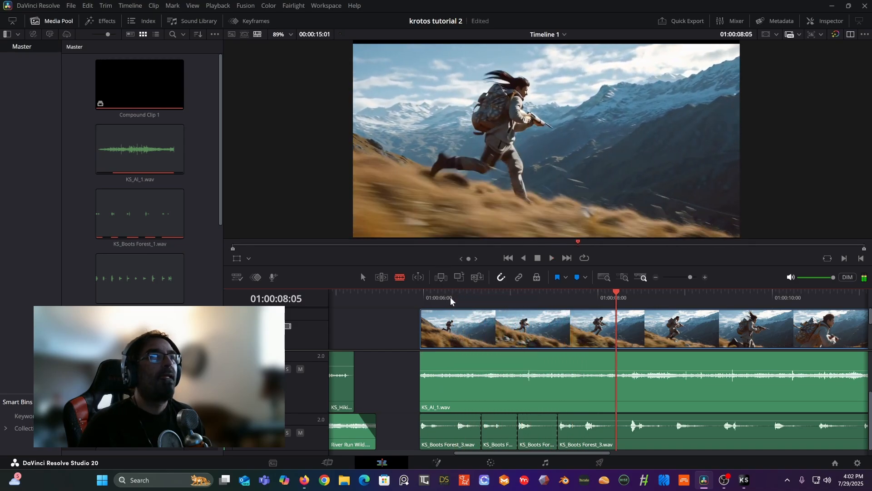
pyautogui.click(436, 296)
pyautogui.press('space')
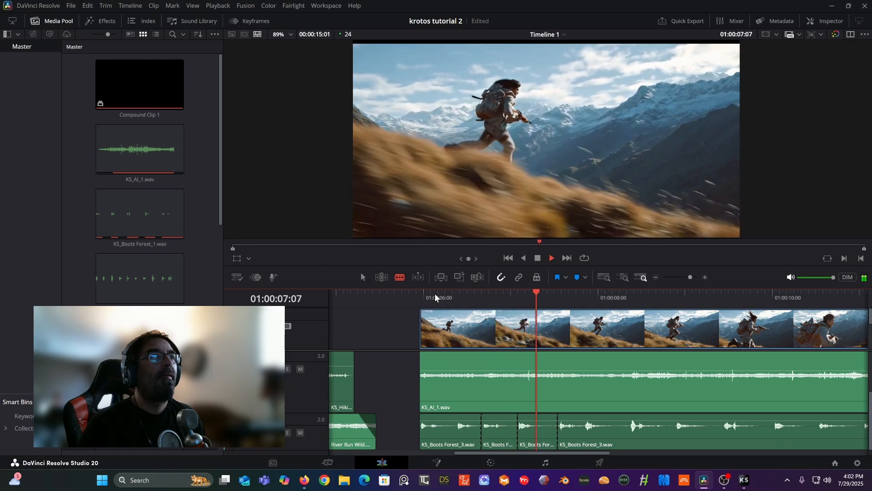
pyautogui.press('space')
pyautogui.click(422, 293)
pyautogui.press('space')
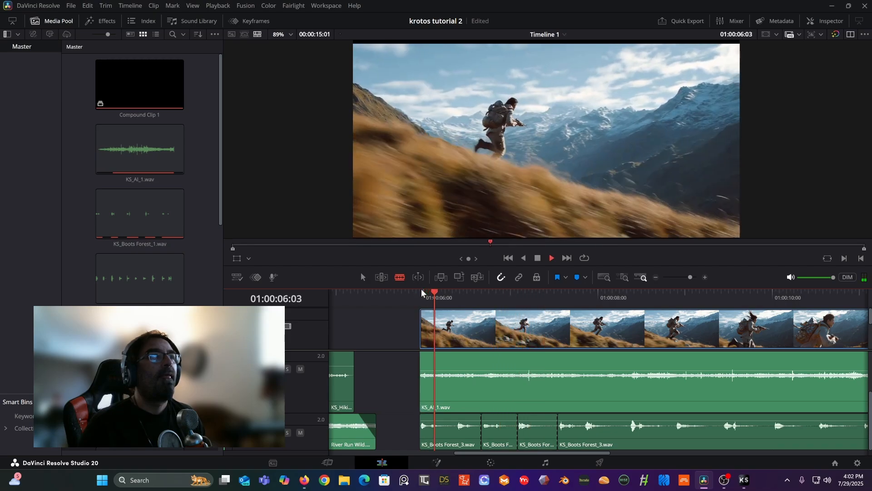
pyautogui.press('space')
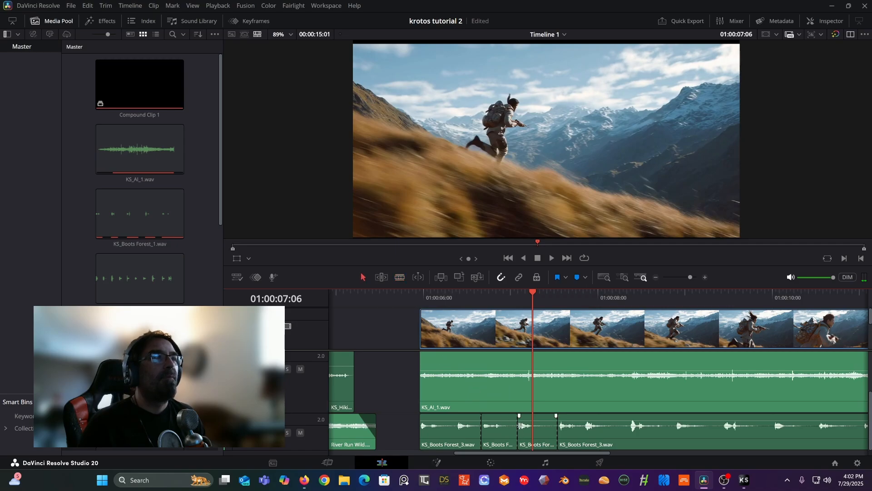
# Try shifting the second KS_Boots Forest_3.wav segment slightly earlier, play it against the runner, and undo the moves
pyautogui.moveTo(498, 430); pyautogui.dragTo(498, 429)
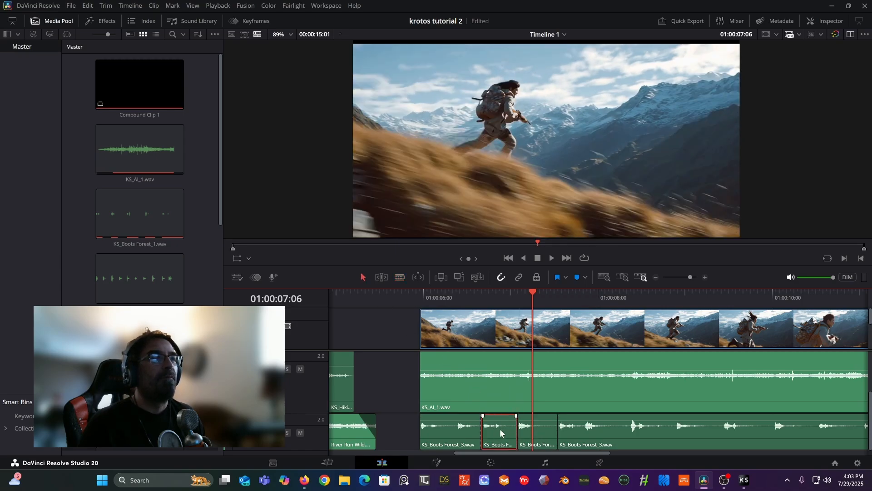
pyautogui.click(421, 298)
pyautogui.press('space')
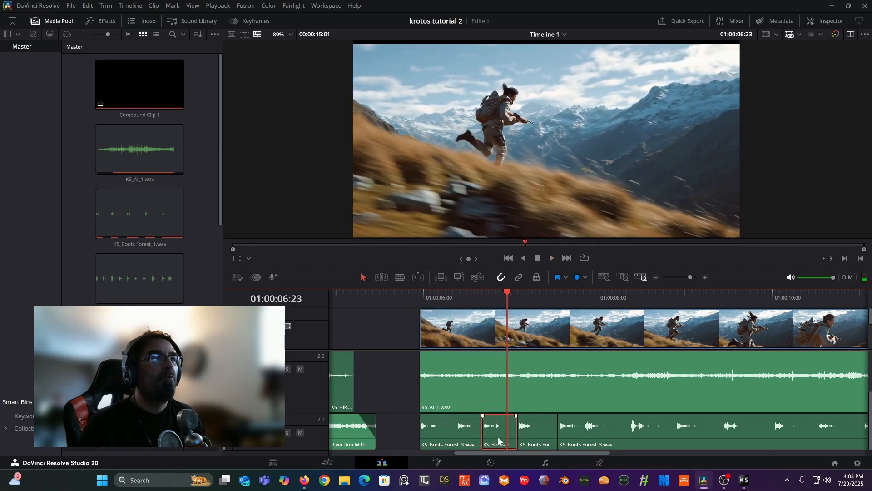
pyautogui.moveTo(498, 440); pyautogui.dragTo(492, 440)
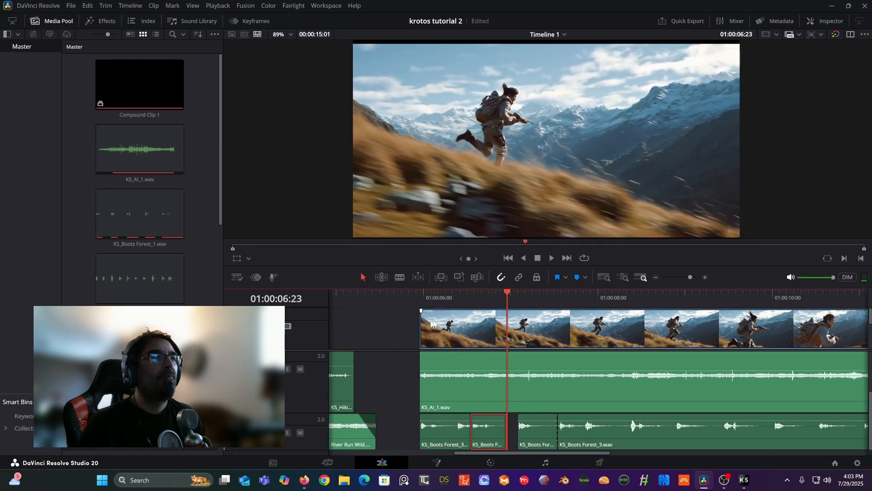
pyautogui.click(420, 298)
pyautogui.press('space')
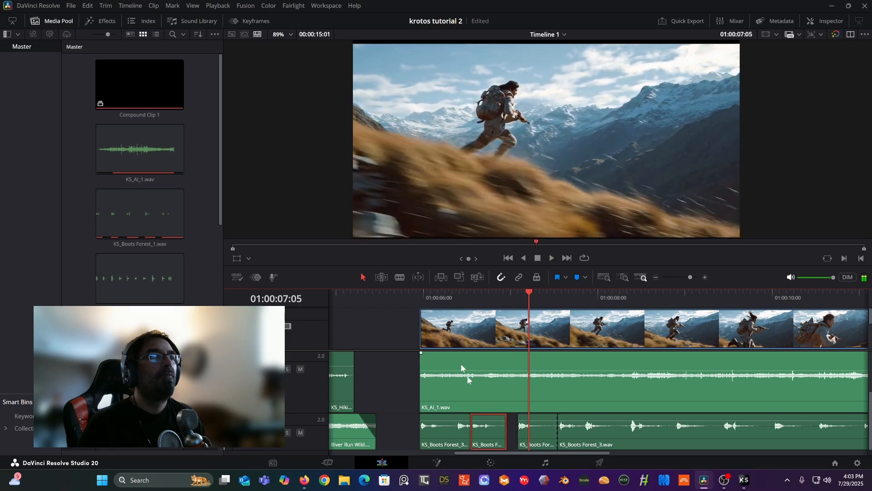
pyautogui.moveTo(496, 434); pyautogui.dragTo(507, 435)
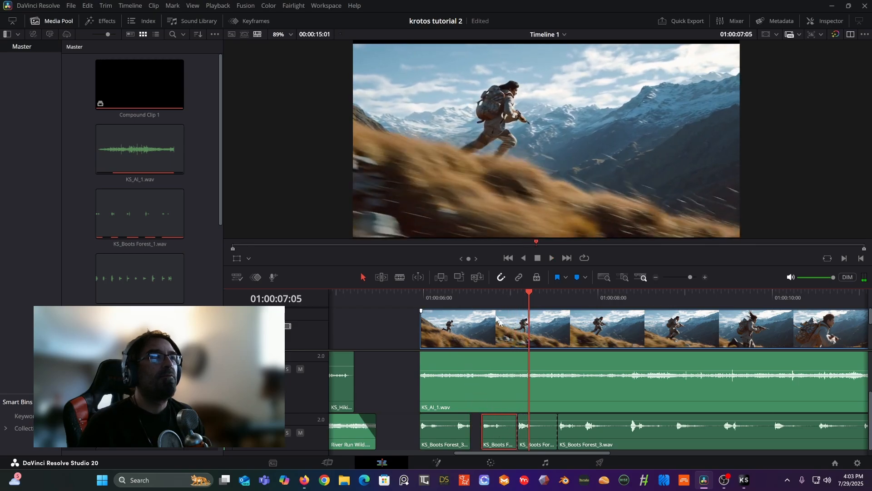
pyautogui.hotkey('ctrl', 'z')
pyautogui.hotkey('ctrl', 'z')
pyautogui.hotkey('ctrl', 'z')
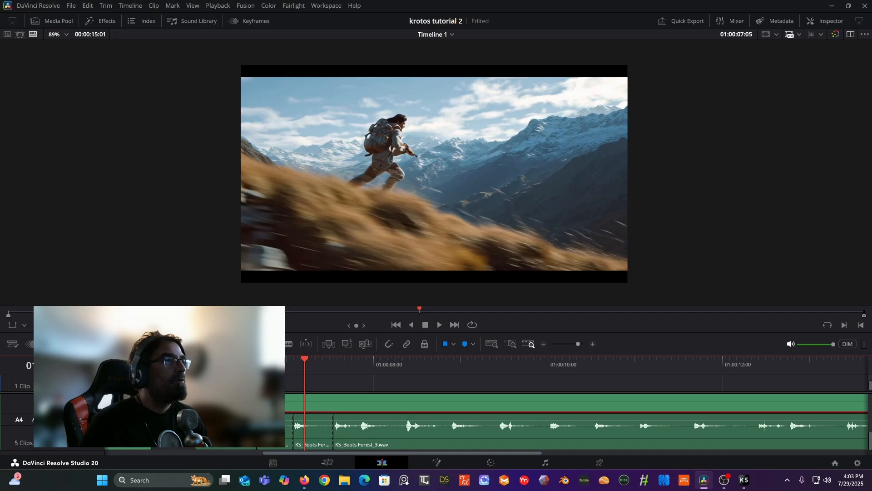
# Step to the runner's first foot landing at 01:00:06:01 and shift the first footstep segment slightly to match it
pyautogui.press('space')
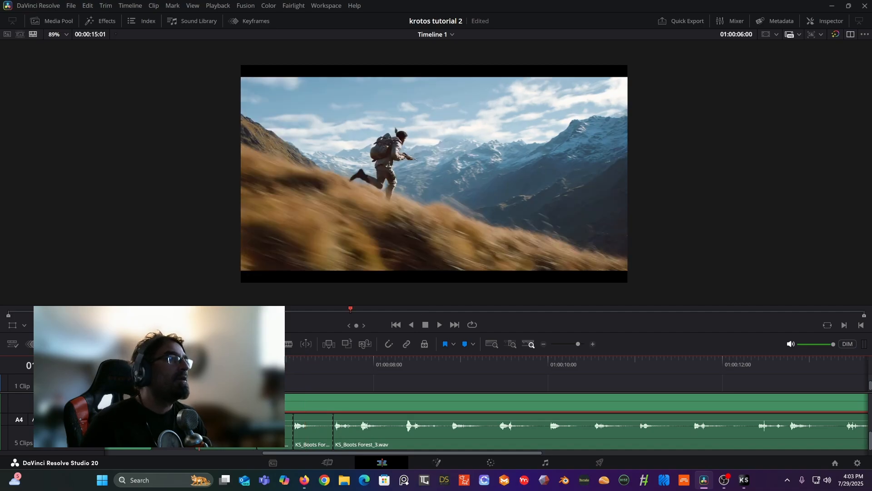
pyautogui.press('Left')
pyautogui.press('Right')
pyautogui.press('Right')
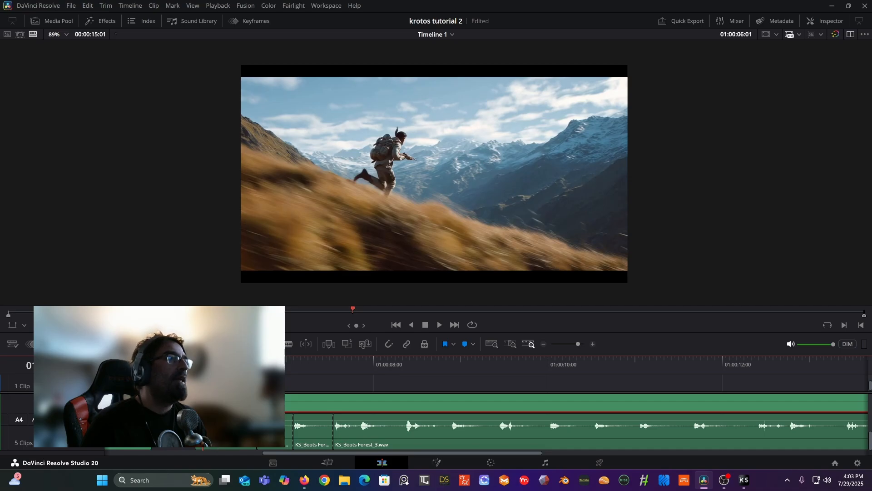
pyautogui.moveTo(226, 440); pyautogui.dragTo(229, 440)
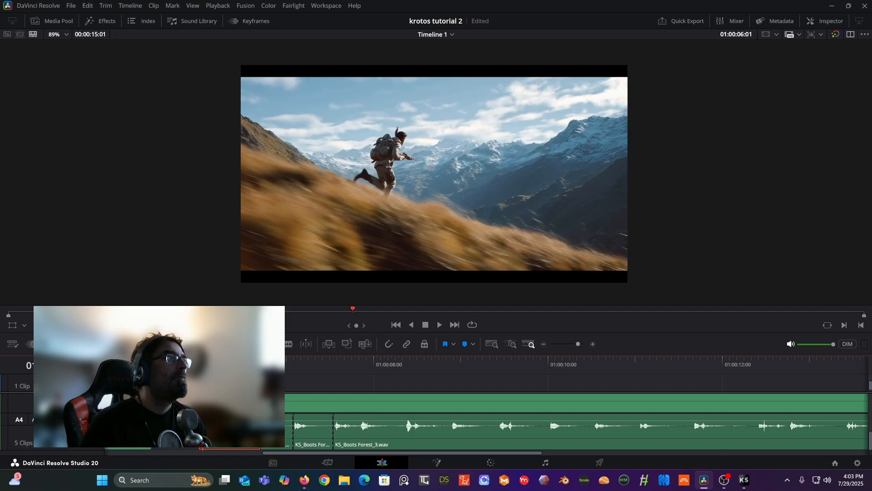
# Step frame by frame through the runner's next stride to check the foot landing around 01:00:06:11
pyautogui.press('Right')
pyautogui.press('Right')
pyautogui.press('Right')
pyautogui.press('Right')
pyautogui.press('Right')
pyautogui.press('Right')
pyautogui.press('Right')
pyautogui.press('Right')
pyautogui.press('Right')
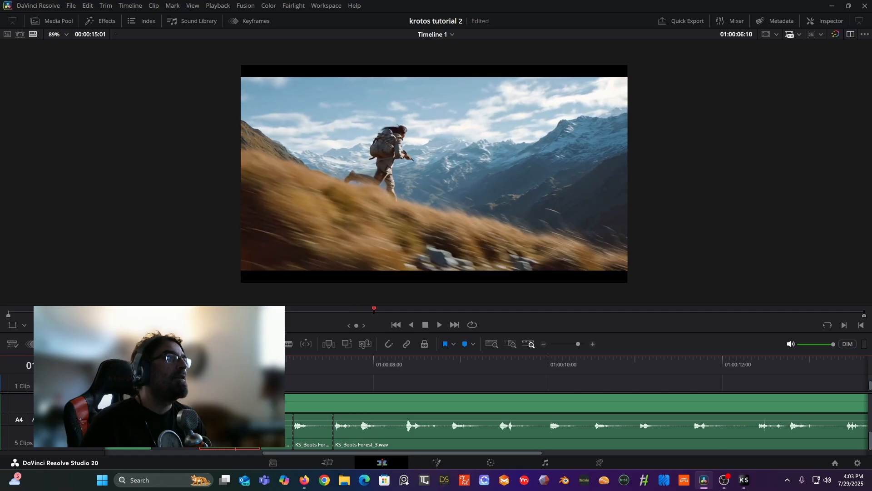
pyautogui.press('Right')
pyautogui.press('Right')
pyautogui.press('Left')
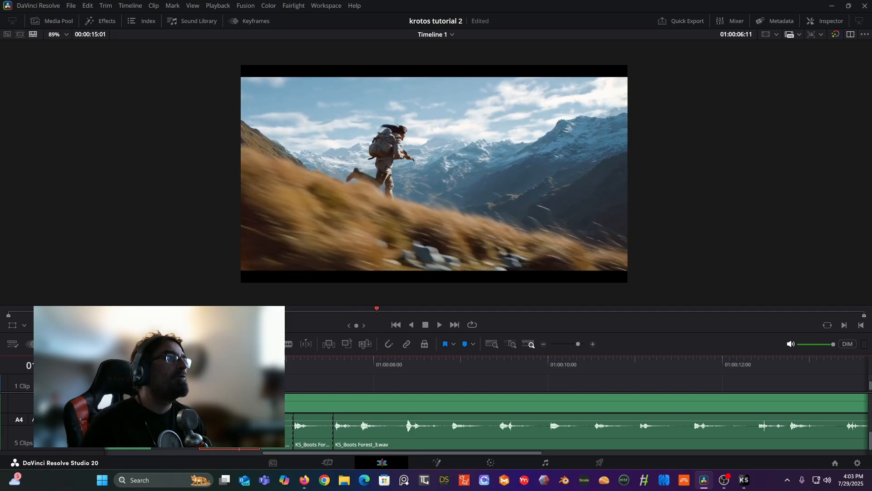
# Step to the runner's foot landing at 01:00:06:23 and move the second footstep segment later to match it
pyautogui.press('Right')
pyautogui.press('Right')
pyautogui.press('Right')
pyautogui.press('Right')
pyautogui.press('Right')
pyautogui.press('Right')
pyautogui.press('Right')
pyautogui.press('Right')
pyautogui.press('Right')
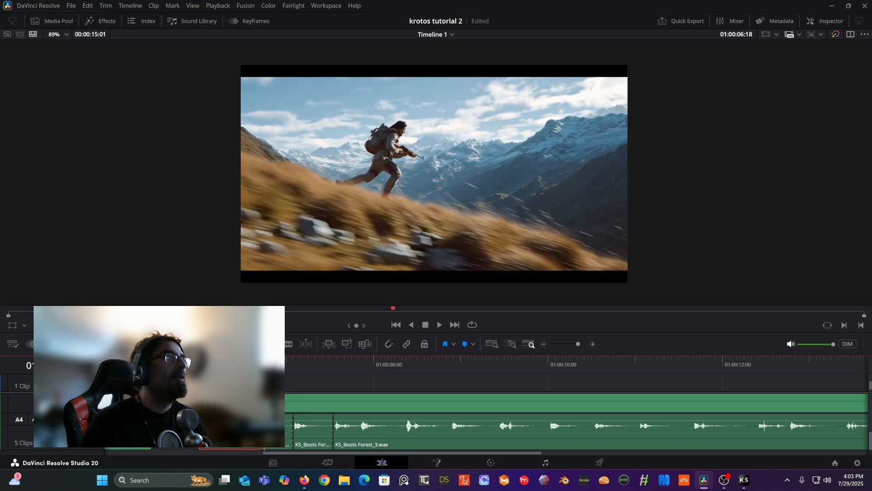
pyautogui.press('Right')
pyautogui.press('Right')
pyautogui.press('Right')
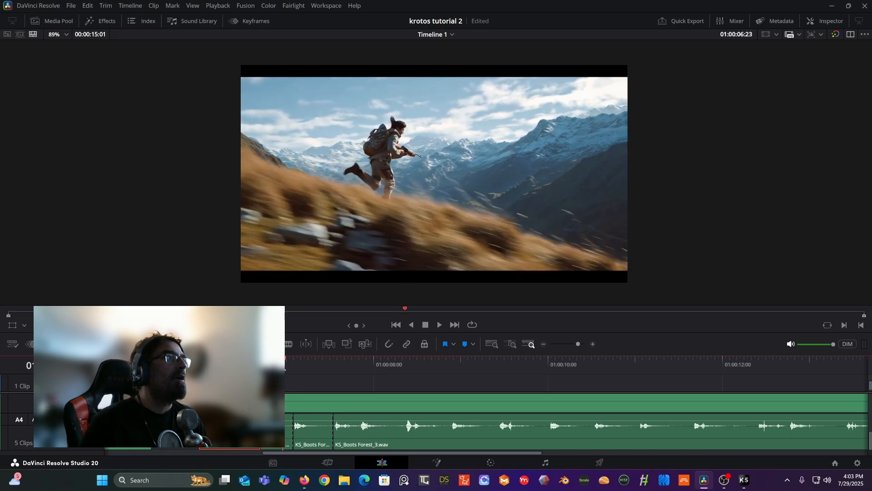
pyautogui.click(276, 432)
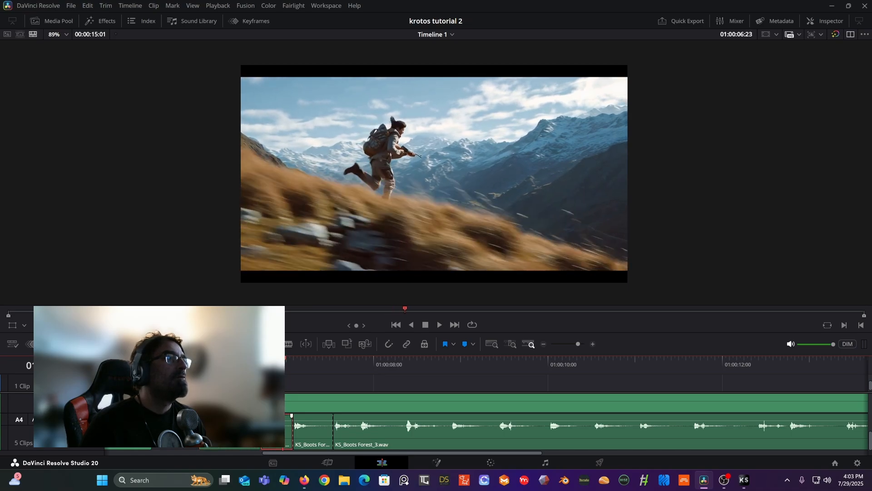
pyautogui.moveTo(272, 432); pyautogui.dragTo(293, 433)
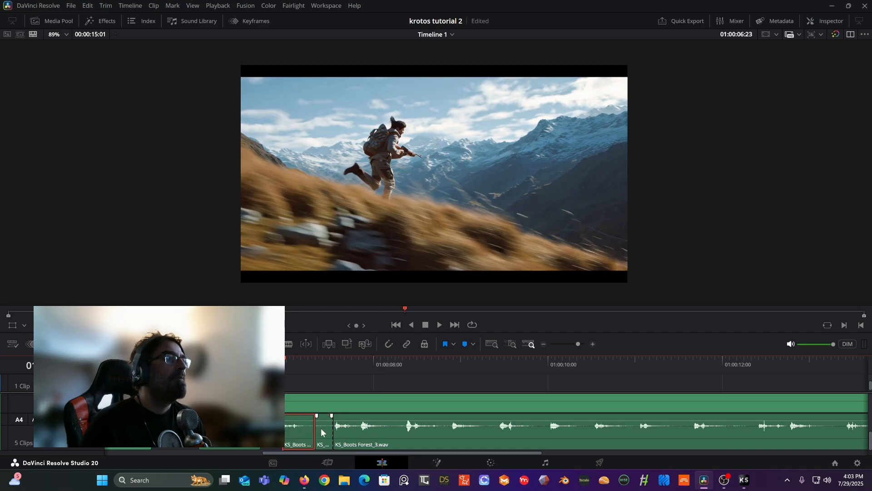
# Nudge the shortened third footstep segment to start at 01:00:07:10 and restore its overwritten portion
pyautogui.click(320, 430)
pyautogui.rightClick(320, 430)
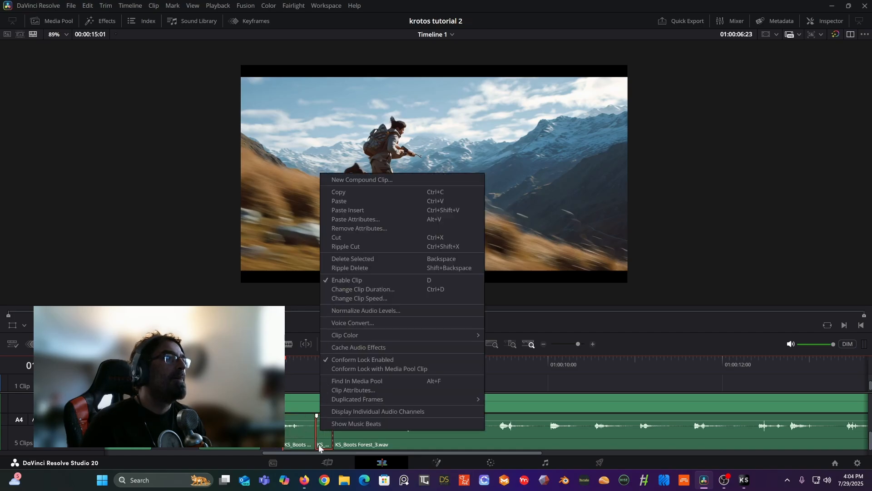
pyautogui.click(380, 441)
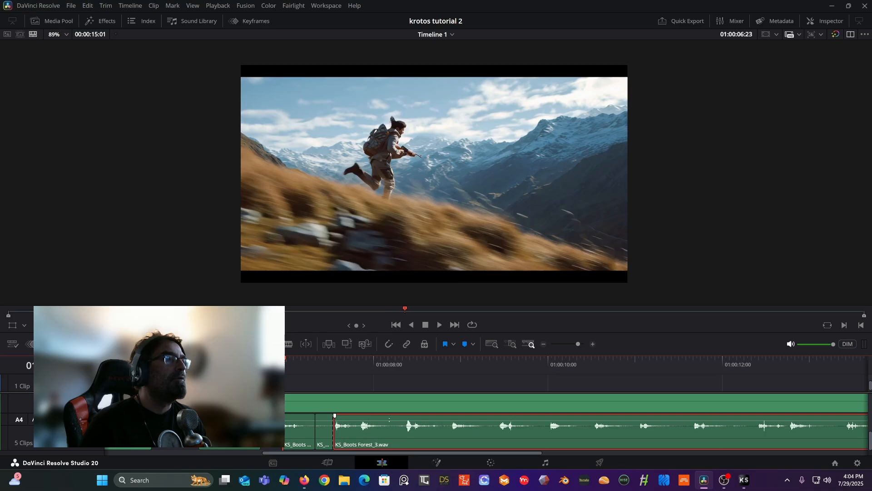
pyautogui.moveTo(286, 358); pyautogui.dragTo(322, 358)
pyautogui.click(325, 439)
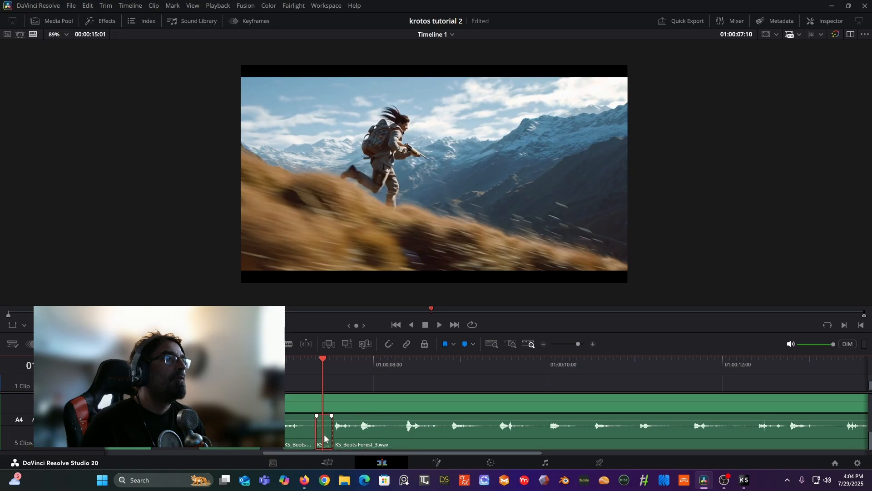
pyautogui.press('.')
pyautogui.press('.')
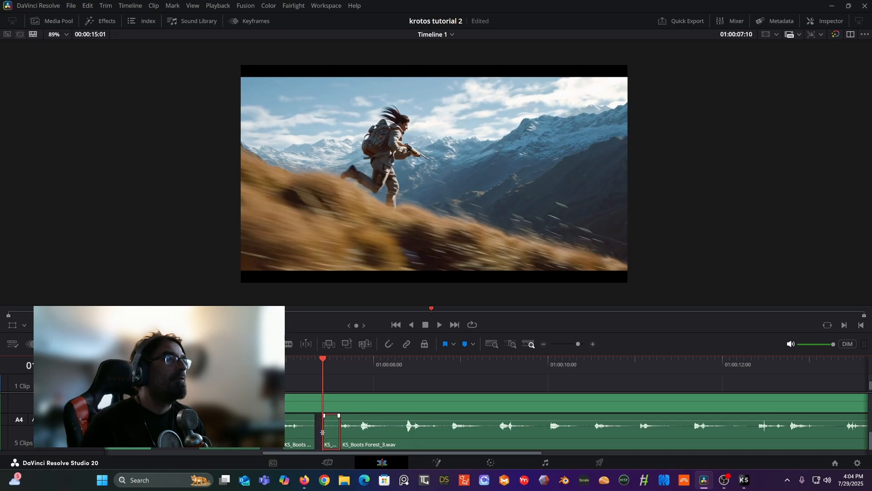
pyautogui.moveTo(324, 432)
pyautogui.mouseDown()
pyautogui.moveTo(317, 434)
pyautogui.moveTo(343, 434)
pyautogui.moveTo(323, 432)
pyautogui.mouseUp()
pyautogui.press('.')
pyautogui.press('.')
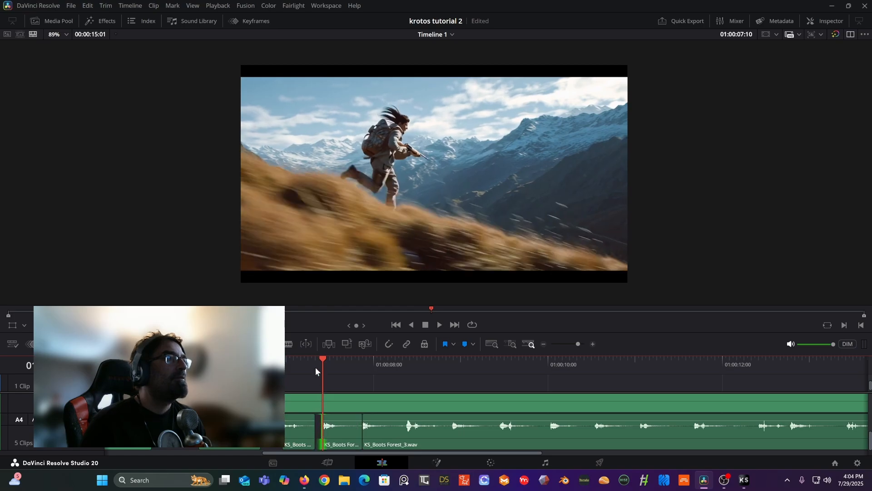
# Trim the edit between the third footstep segment and the remaining footsteps to 01:00:07:20, and play the result
pyautogui.moveTo(309, 362); pyautogui.dragTo(359, 359)
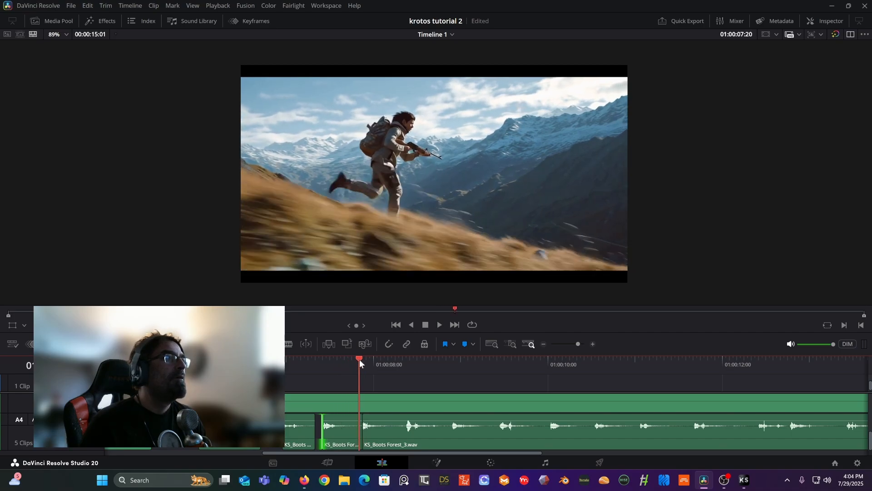
pyautogui.click(362, 438)
pyautogui.moveTo(362, 438); pyautogui.dragTo(358, 433)
pyautogui.press('space')
pyautogui.press('space')
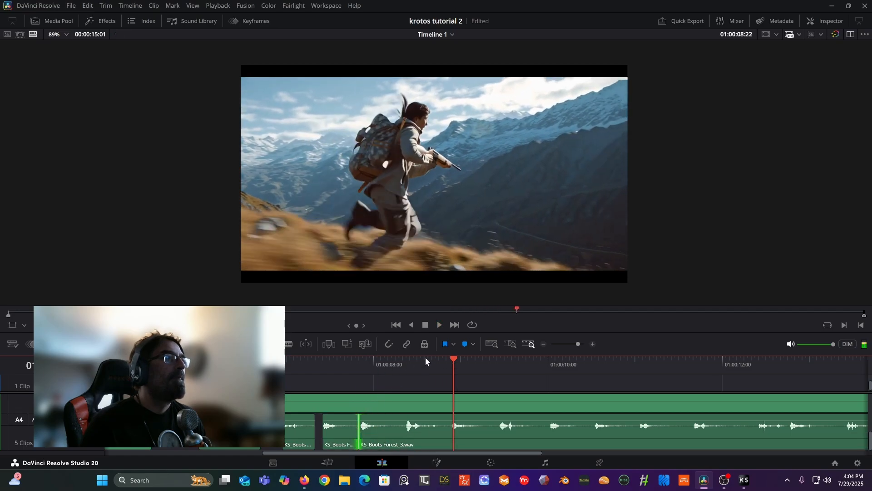
# Isolate the footstep after 01:00:08:07 with a cut on each side, move it slightly earlier, and play the result
pyautogui.moveTo(320, 363); pyautogui.dragTo(399, 358)
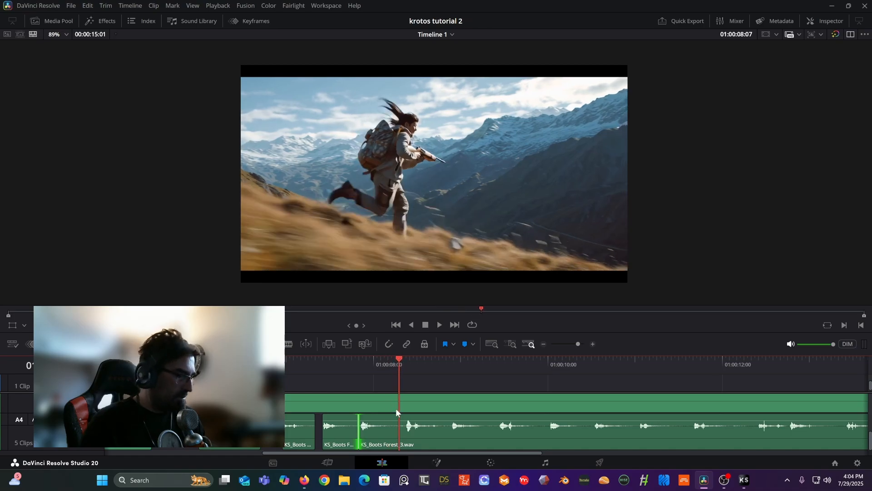
pyautogui.press('b')
pyautogui.click(402, 435)
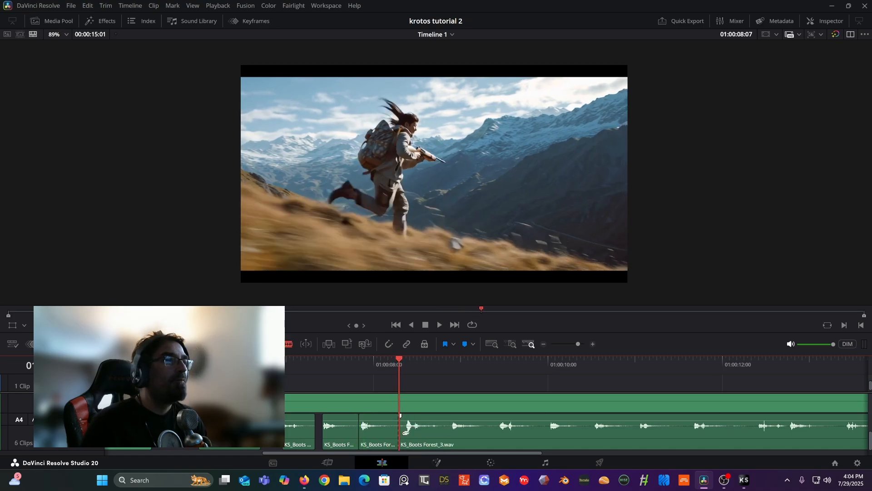
pyautogui.click(447, 431)
pyautogui.press('a')
pyautogui.moveTo(424, 420); pyautogui.dragTo(416, 420)
pyautogui.click(364, 361)
pyautogui.press('space')
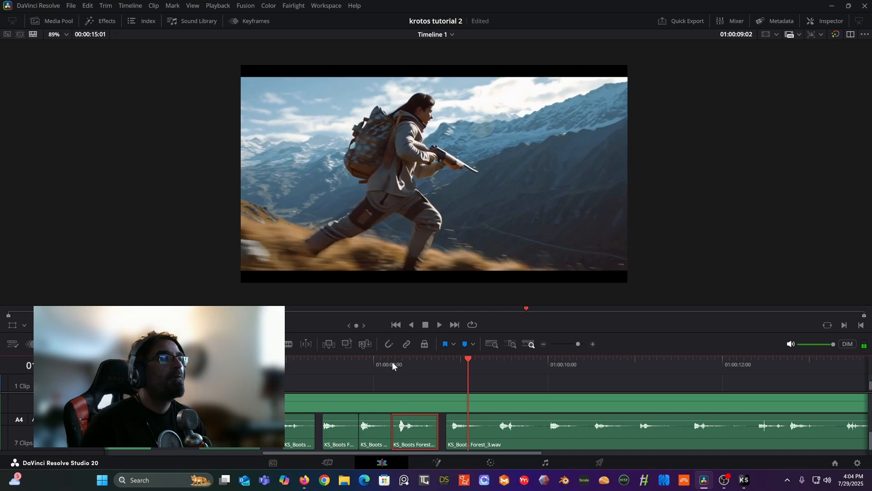
# Split the remaining footsteps at about 01:00:09:08, move the isolated footstep earlier to the foot landing at 01:00:08:19, and play it
pyautogui.moveTo(393, 362); pyautogui.dragTo(421, 362)
pyautogui.moveTo(434, 361); pyautogui.dragTo(442, 361)
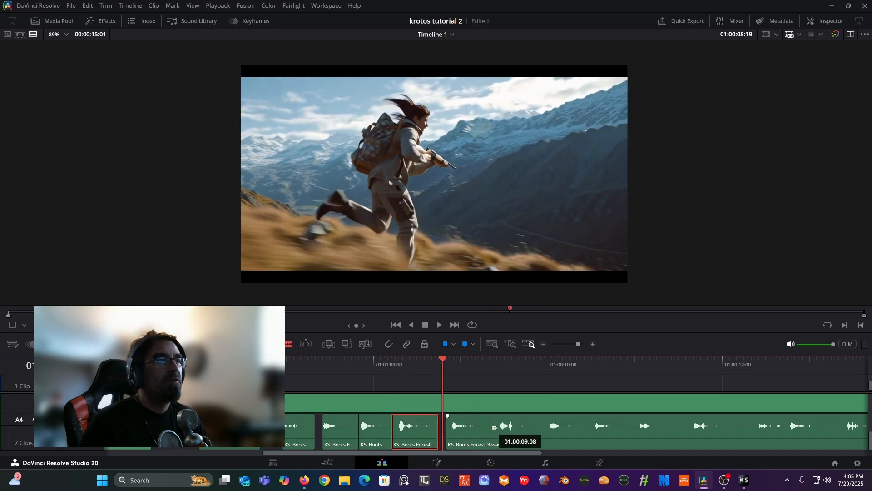
pyautogui.click(489, 434)
pyautogui.moveTo(467, 420); pyautogui.dragTo(451, 420)
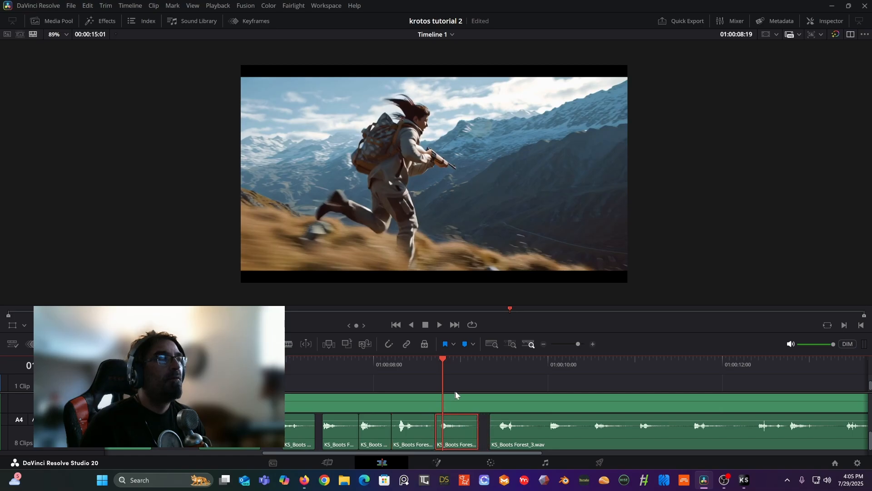
pyautogui.press('space')
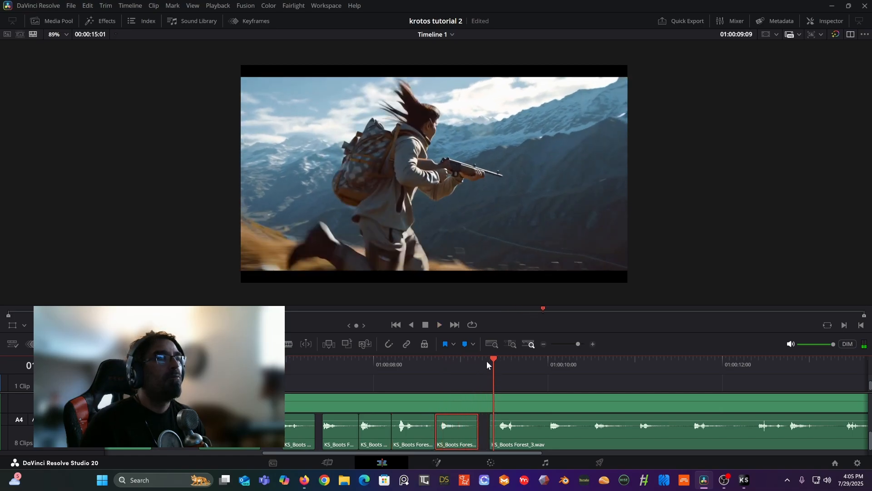
# Split the last boots clip on A4 after its first footstep and move the cut piece back against the preceding clip
pyautogui.moveTo(487, 361)
pyautogui.mouseDown()
pyautogui.moveTo(479, 364)
pyautogui.moveTo(489, 363)
pyautogui.mouseUp()
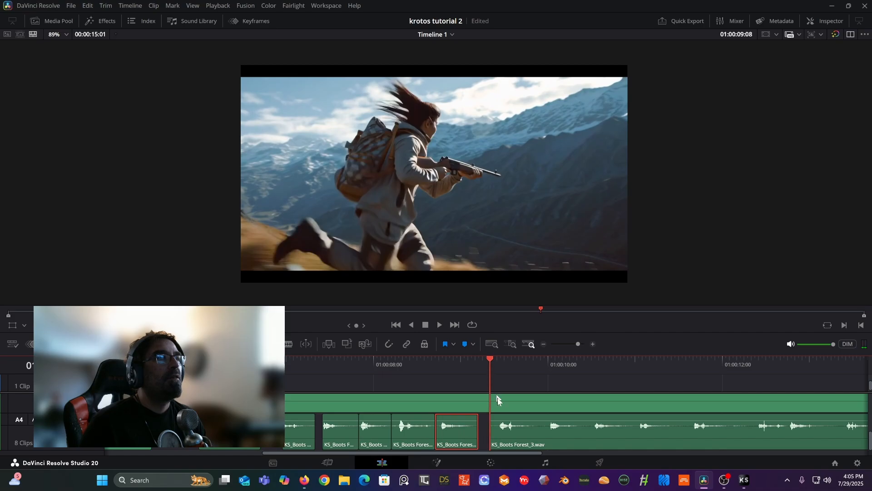
pyautogui.press('b')
pyautogui.click(543, 427)
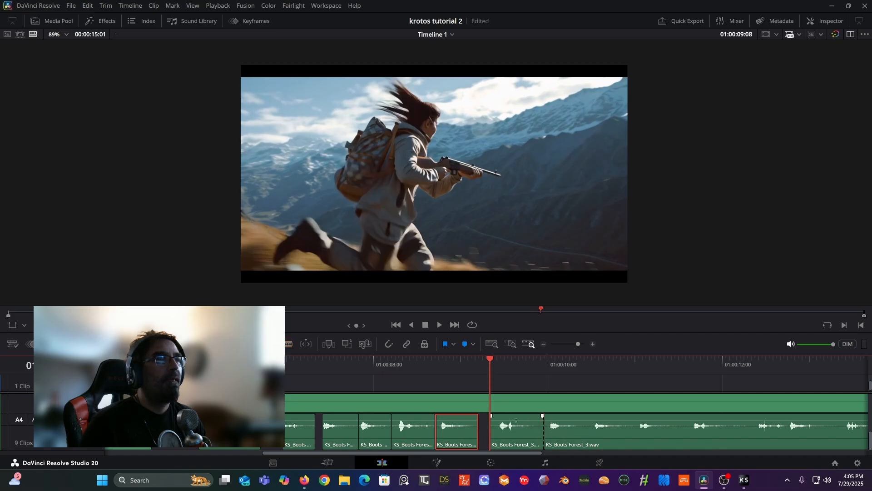
pyautogui.moveTo(519, 416); pyautogui.dragTo(509, 423)
pyautogui.press('space')
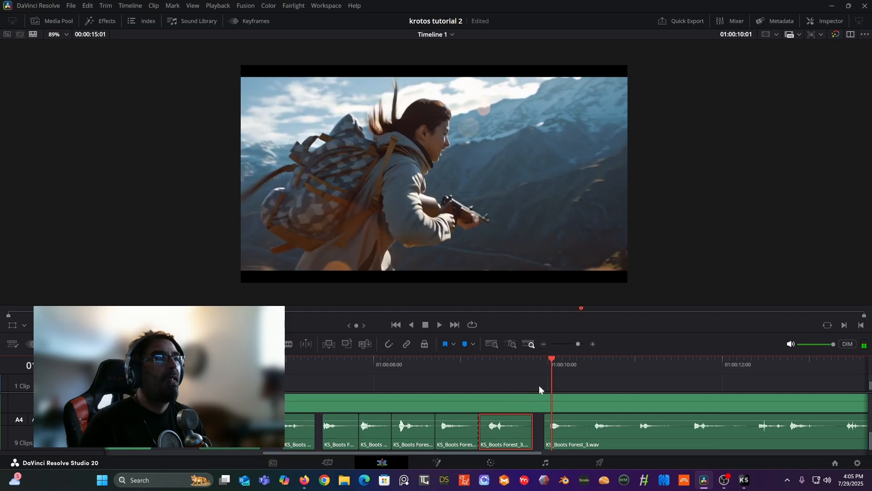
# Cut the next footstep from the long boots clip on A4 and move it earlier to line up with about 01:00:09:19
pyautogui.press('b')
pyautogui.click(583, 425)
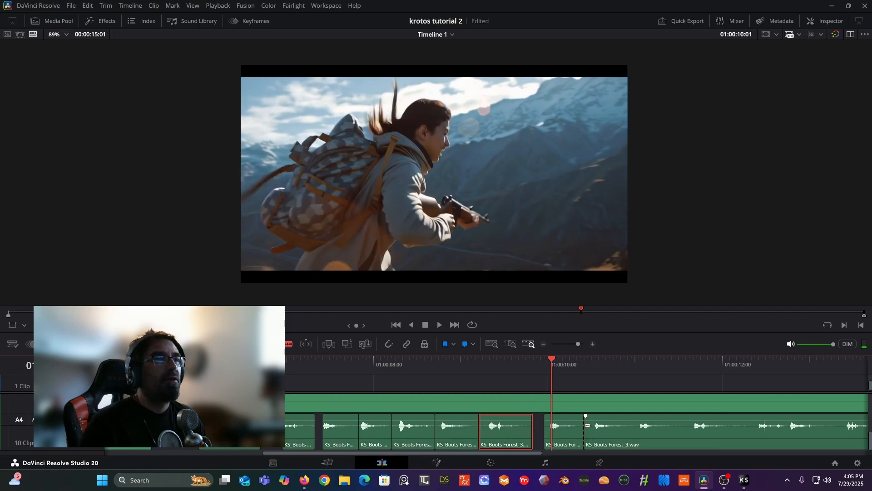
pyautogui.moveTo(495, 363); pyautogui.dragTo(530, 362)
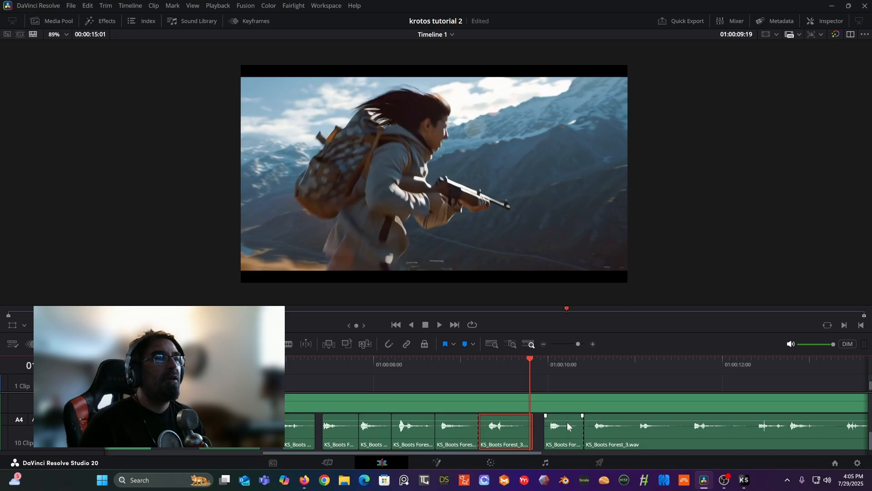
pyautogui.moveTo(566, 416); pyautogui.dragTo(547, 420)
pyautogui.press('space')
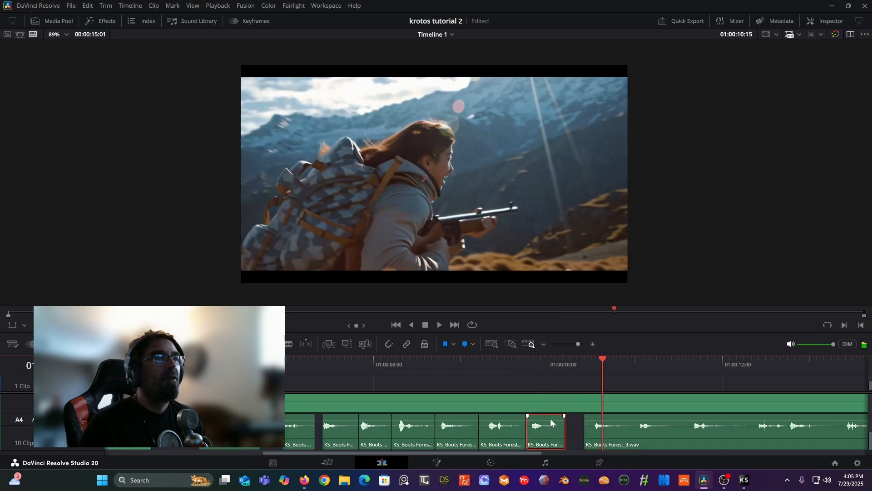
# Copy the boots clip that directly follows the gap before 01:00:08:00 on A4 and paste it at 01:00:10:05
pyautogui.press('b')
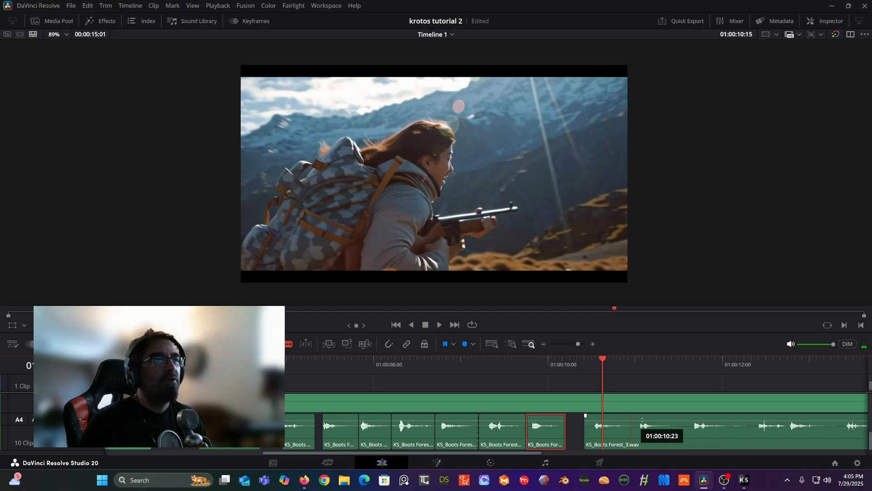
pyautogui.press('a')
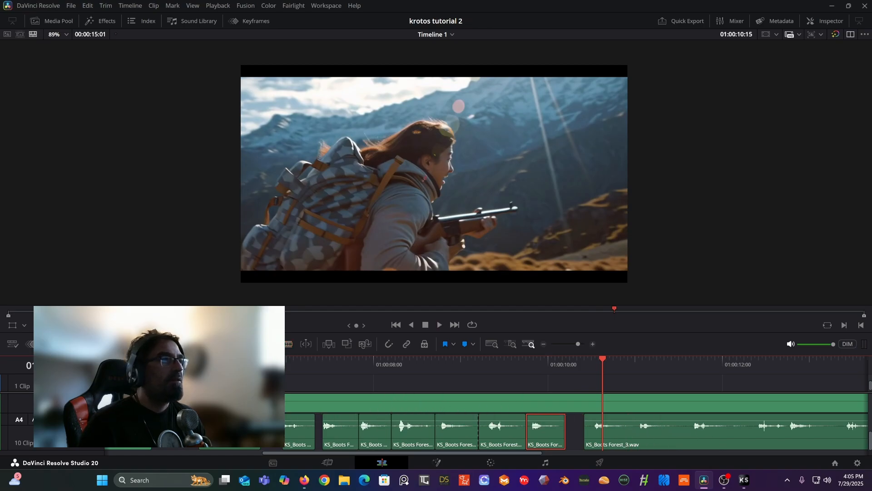
pyautogui.click(344, 436)
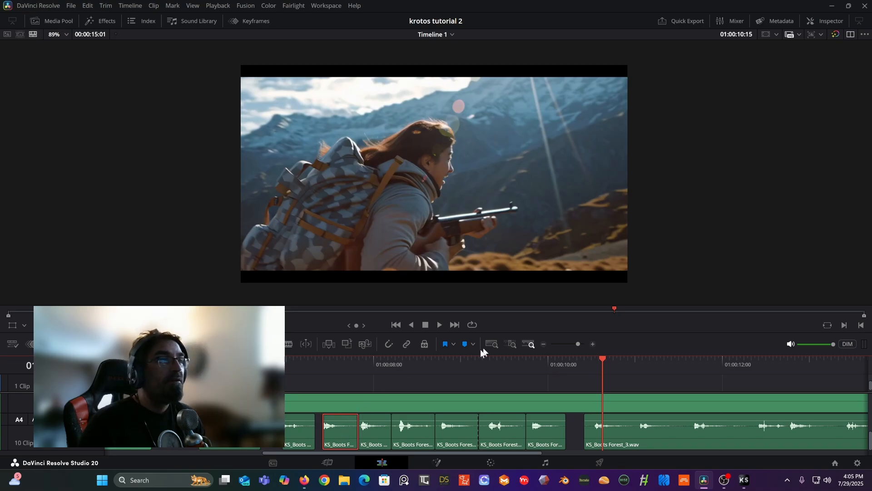
pyautogui.moveTo(511, 359); pyautogui.dragTo(568, 359)
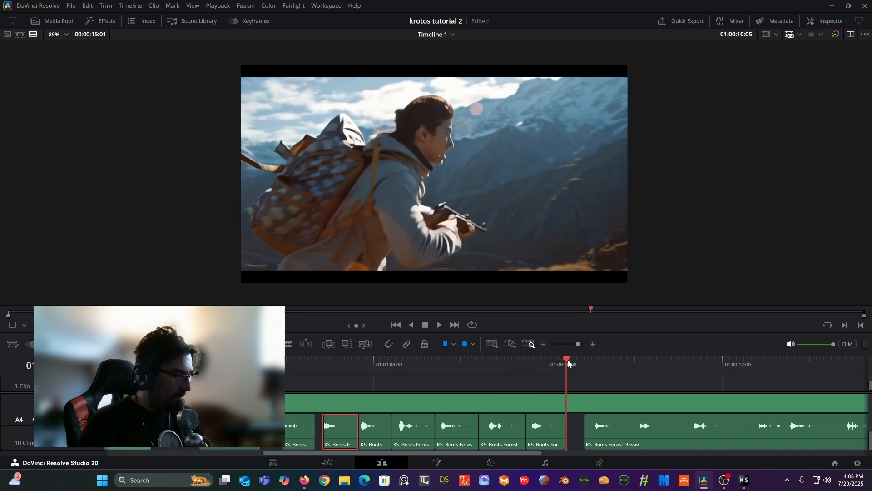
pyautogui.hotkey('ctrl', 'v')
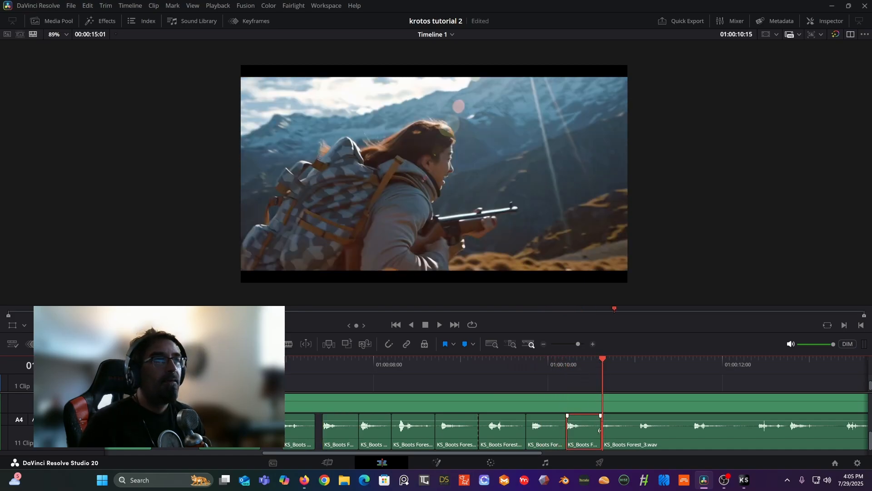
# Shorten the pasted boots clip with a fade-out at its end, and extend the following clip's start back toward it
pyautogui.moveTo(599, 433); pyautogui.dragTo(582, 415)
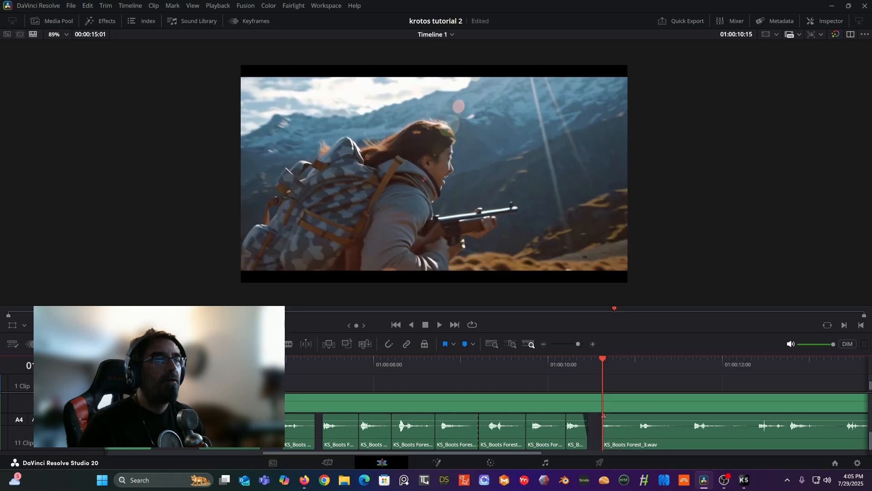
pyautogui.moveTo(601, 422); pyautogui.dragTo(590, 423)
pyautogui.click(559, 359)
# Cut a single footstep from the long boots clip on A4 and move it earlier to match the foot landing at 01:00:12:06
pyautogui.moveTo(557, 358); pyautogui.dragTo(743, 389)
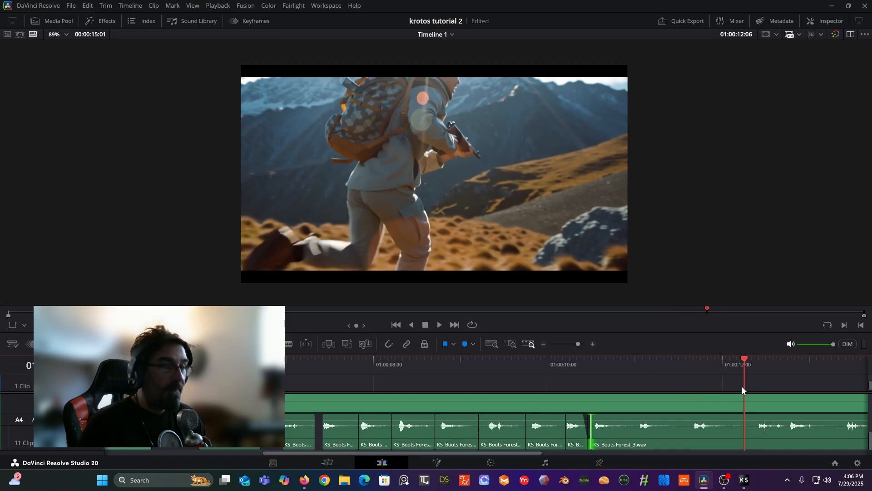
pyautogui.press('b')
pyautogui.click(761, 427)
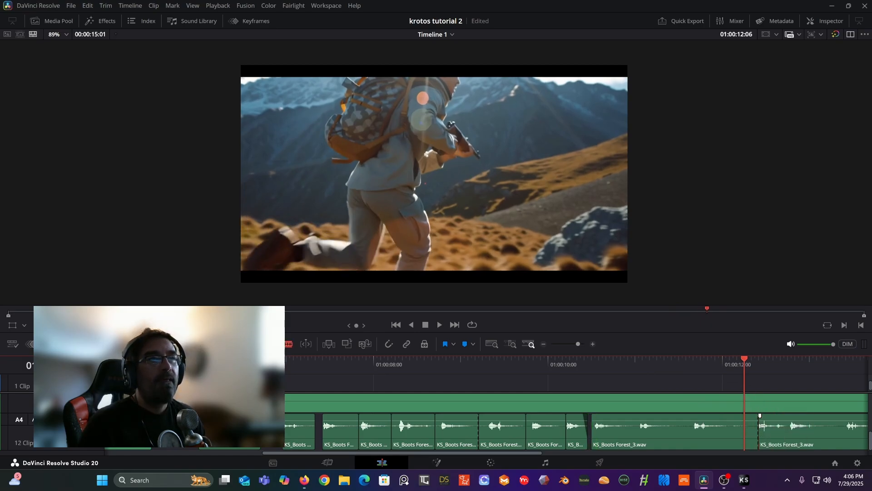
pyautogui.click(786, 426)
pyautogui.moveTo(772, 418); pyautogui.dragTo(754, 421)
# Move the last boots clip on A4 later so its first footstep lines up with 01:00:12:23
pyautogui.moveTo(437, 452); pyautogui.dragTo(547, 452)
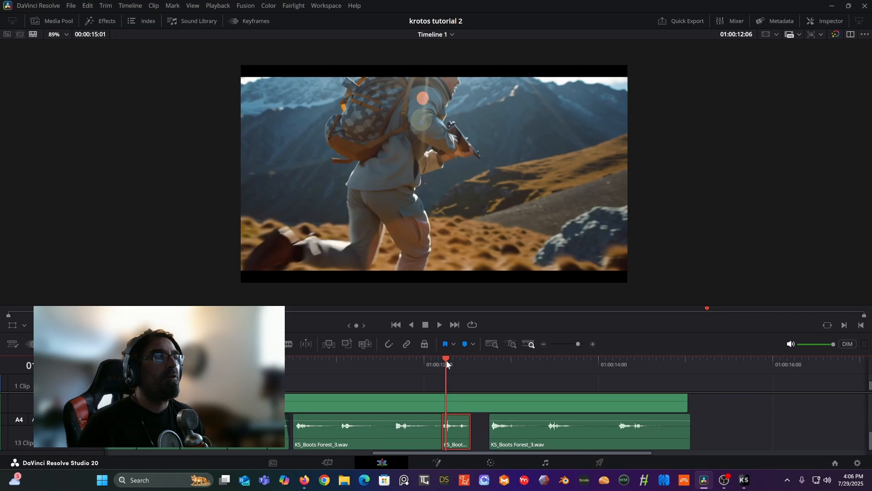
pyautogui.moveTo(446, 360); pyautogui.dragTo(509, 361)
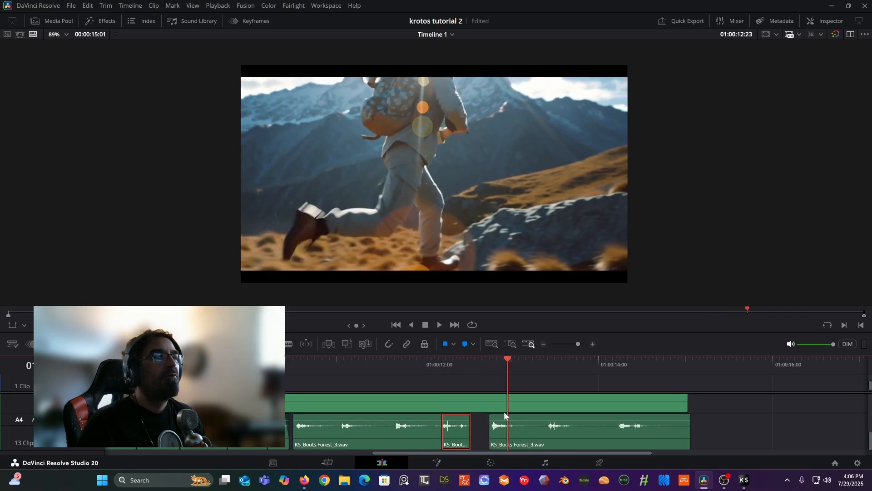
pyautogui.moveTo(504, 415); pyautogui.dragTo(523, 418)
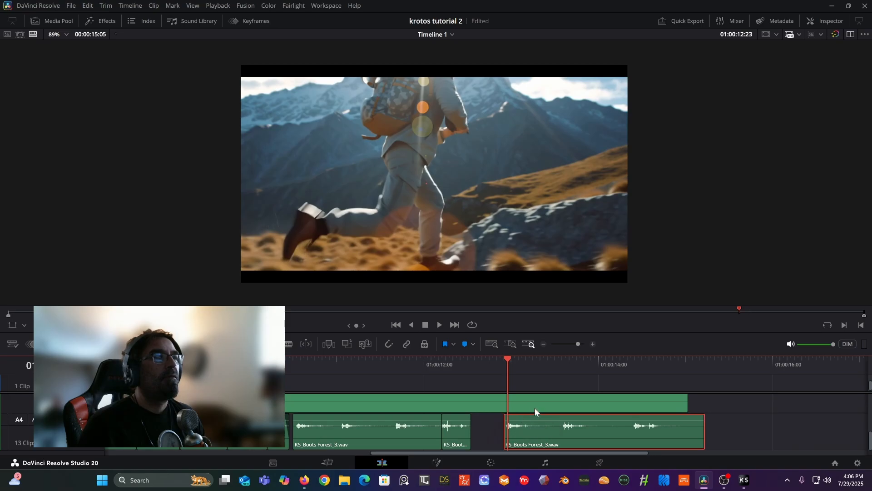
# Play back the repositioned boots clips up to about 01:00:14:17 to check the footsteps' sync with the runner
pyautogui.press('space')
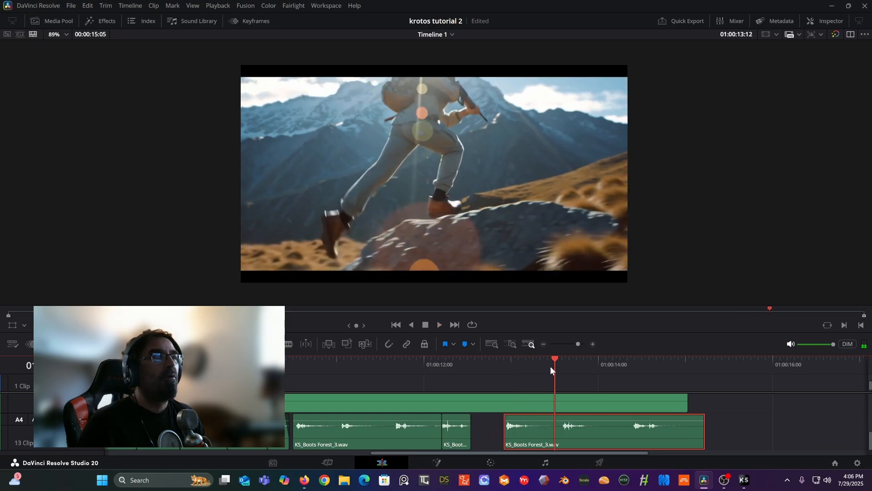
pyautogui.moveTo(555, 359); pyautogui.dragTo(567, 360)
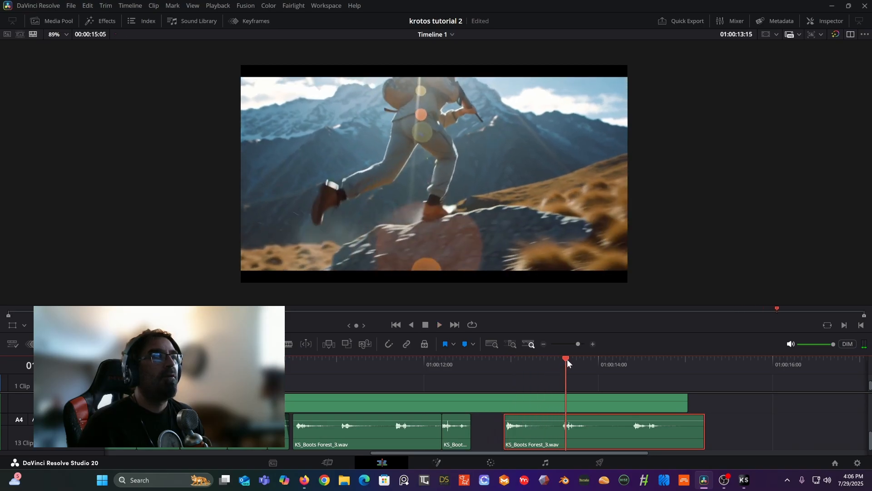
pyautogui.press('space')
pyautogui.press('space')
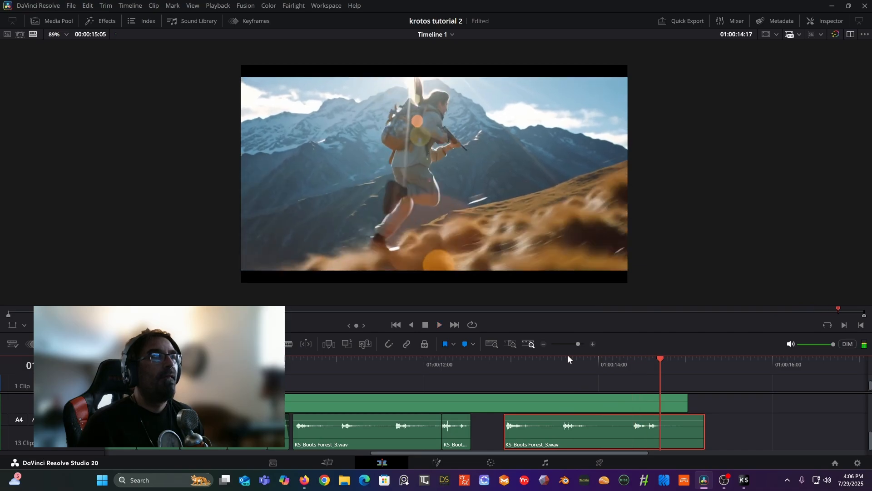
pyautogui.click(395, 324)
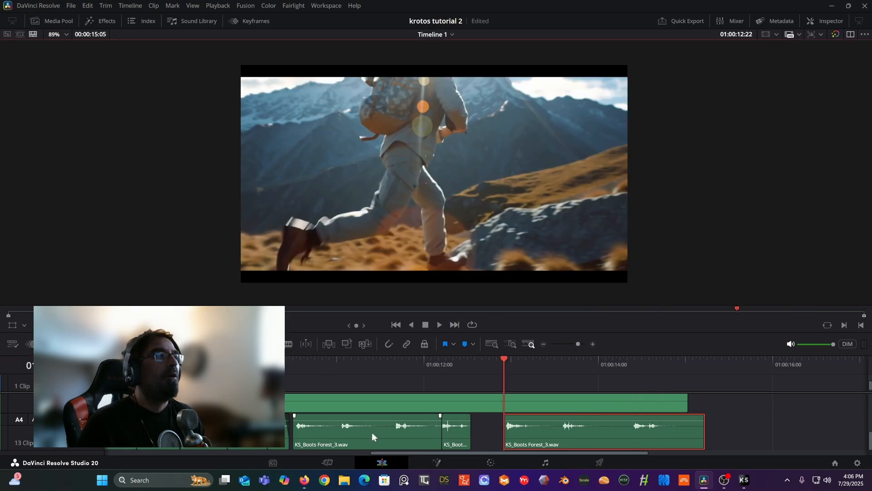
pyautogui.moveTo(393, 451); pyautogui.dragTo(263, 452)
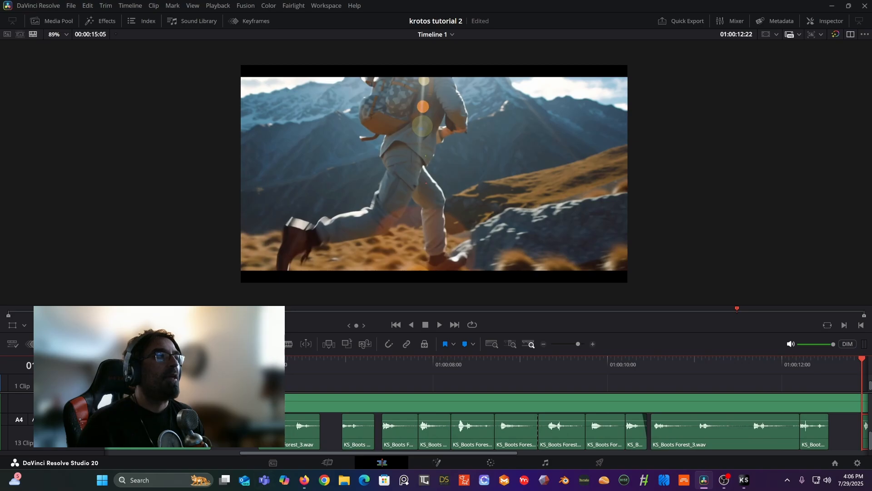
pyautogui.click(247, 363)
pyautogui.press('space')
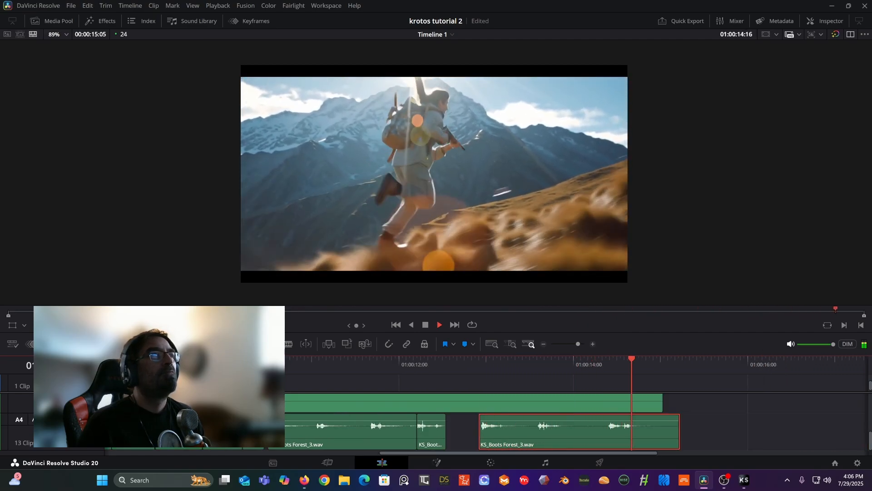
pyautogui.press('space')
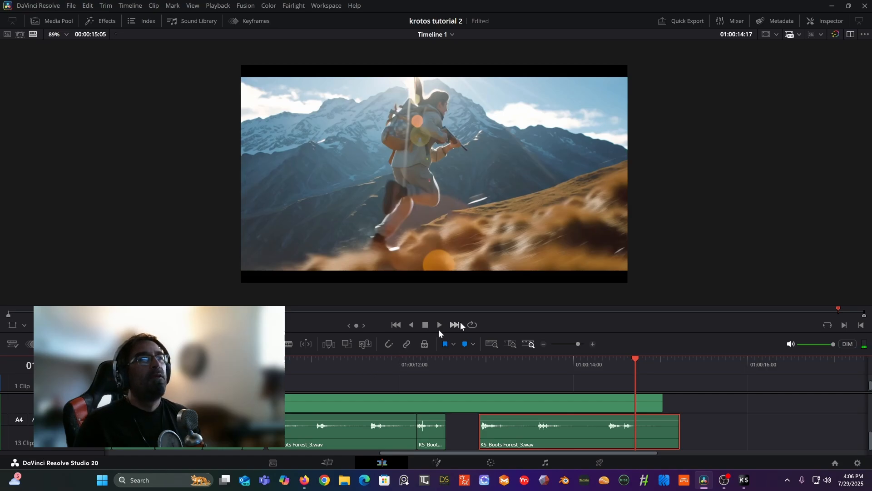
# Zoom the timeline out and enlarge the timeline area to make room for more audio tracks
pyautogui.click(544, 345)
pyautogui.click(544, 344)
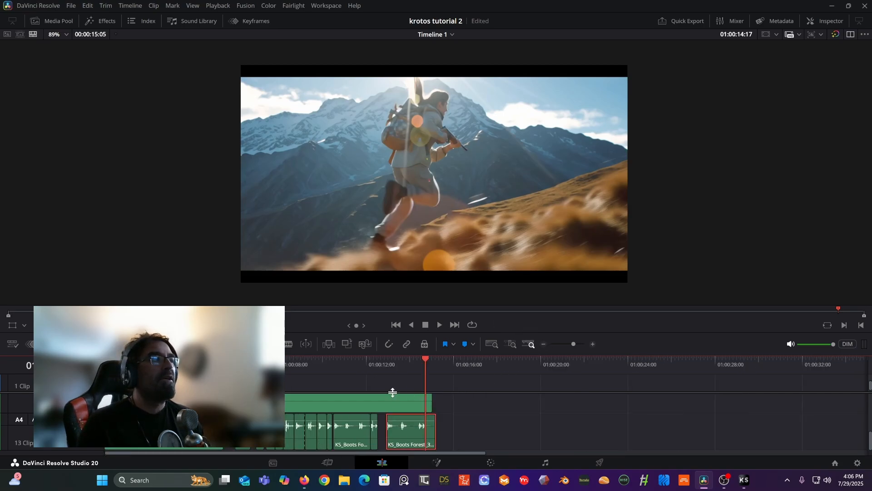
pyautogui.moveTo(391, 390); pyautogui.dragTo(395, 381)
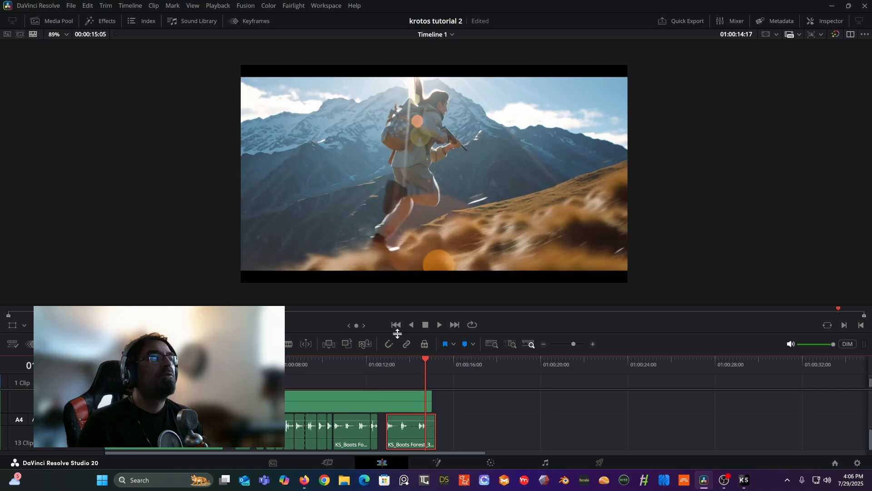
pyautogui.moveTo(398, 334); pyautogui.dragTo(411, 265)
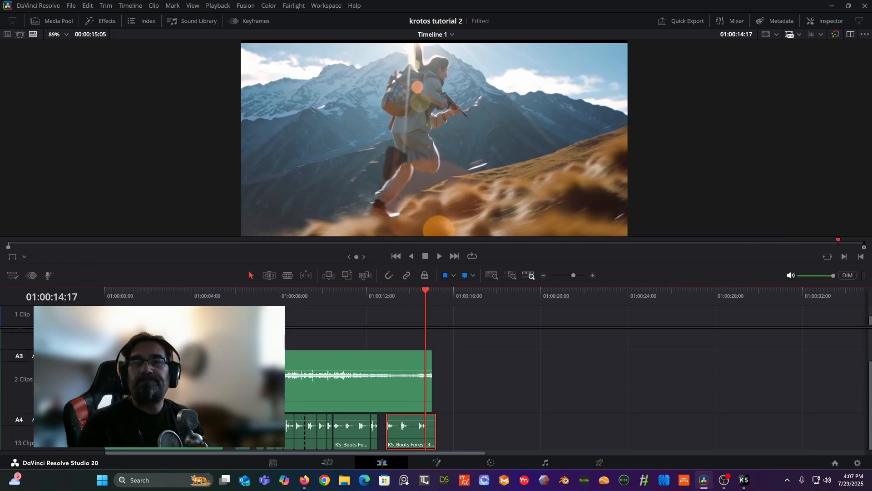
# Switch to Krotos Studio, bring its window fully into view and open the Foley category
pyautogui.click(743, 480)
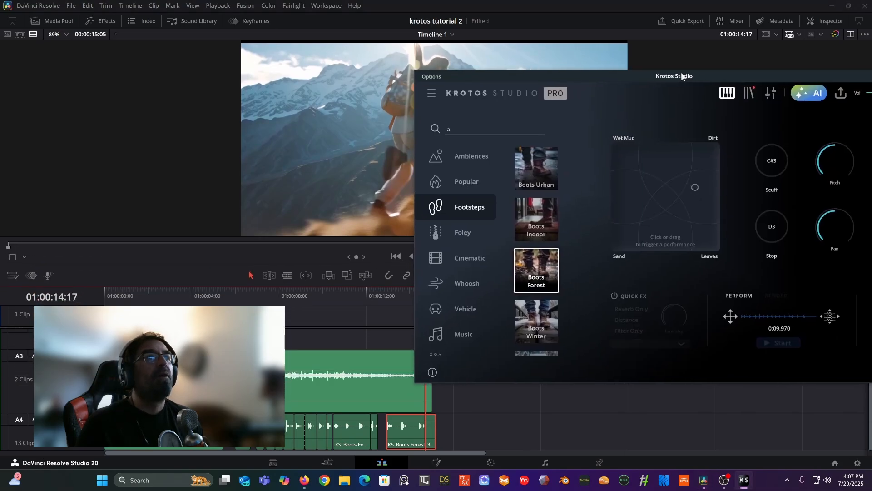
pyautogui.moveTo(680, 72); pyautogui.dragTo(495, 93)
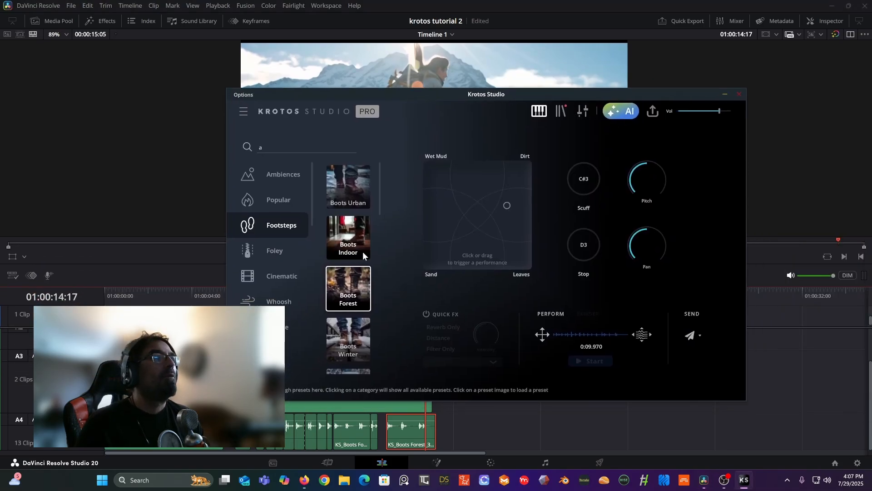
pyautogui.click(274, 251)
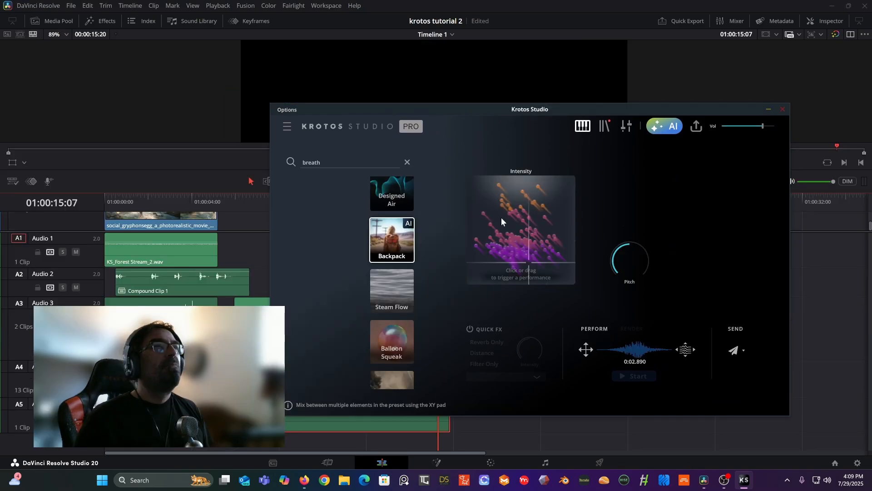
# Perform the Backpack preset on its Intensity pad and, back in DaVinci Resolve, undo the clip placed on track A5
pyautogui.moveTo(501, 217)
pyautogui.mouseDown()
pyautogui.moveTo(514, 241)
pyautogui.moveTo(547, 212)
pyautogui.moveTo(512, 258)
pyautogui.moveTo(471, 252)
pyautogui.moveTo(527, 252)
pyautogui.moveTo(532, 228)
pyautogui.moveTo(511, 243)
pyautogui.moveTo(528, 238)
pyautogui.moveTo(513, 238)
pyautogui.moveTo(513, 220)
pyautogui.moveTo(510, 240)
pyautogui.moveTo(564, 103)
pyautogui.moveTo(562, 110)
pyautogui.moveTo(615, 78)
pyautogui.moveTo(637, 49)
pyautogui.moveTo(625, 19)
pyautogui.mouseUp()
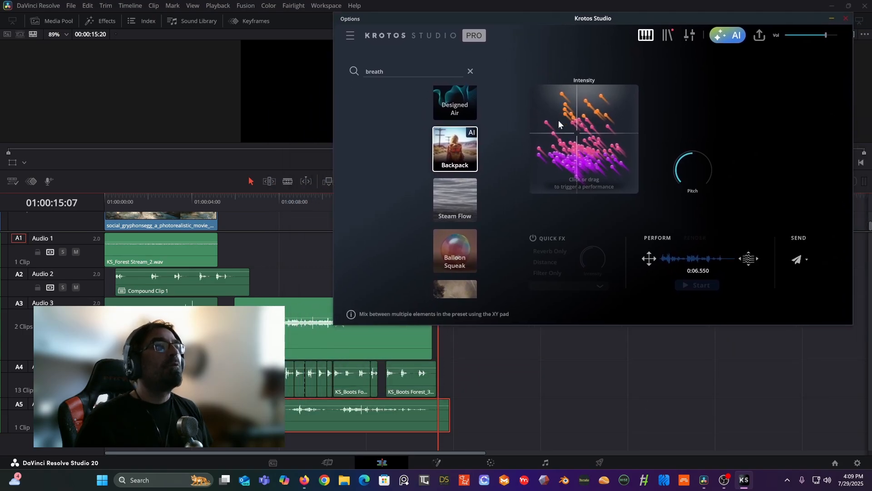
pyautogui.click(369, 419)
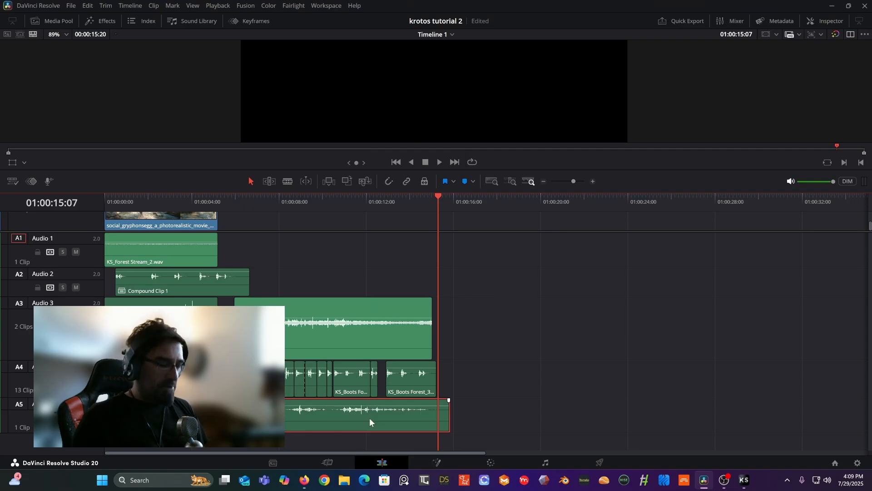
pyautogui.hotkey('ctrl', 'z')
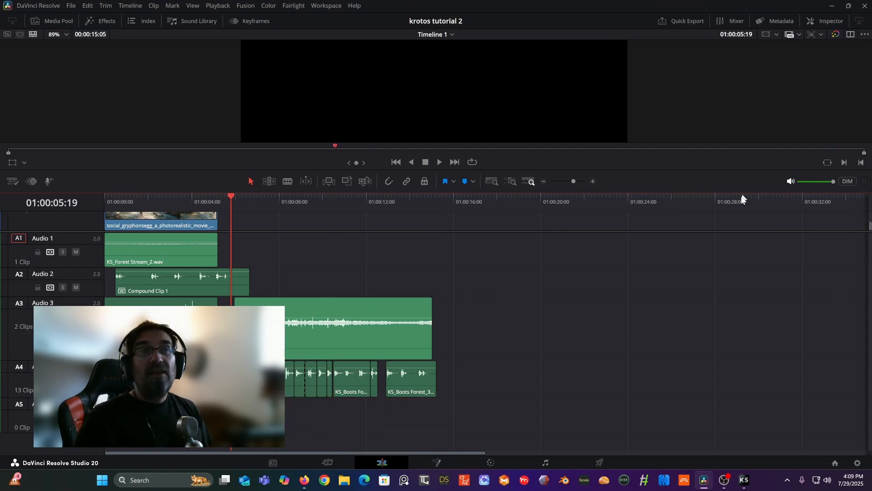
# Switch to Krotos Studio, rehearse the Backpack preset across its Intensity pad and move the window clear of the timeline
pyautogui.click(743, 480)
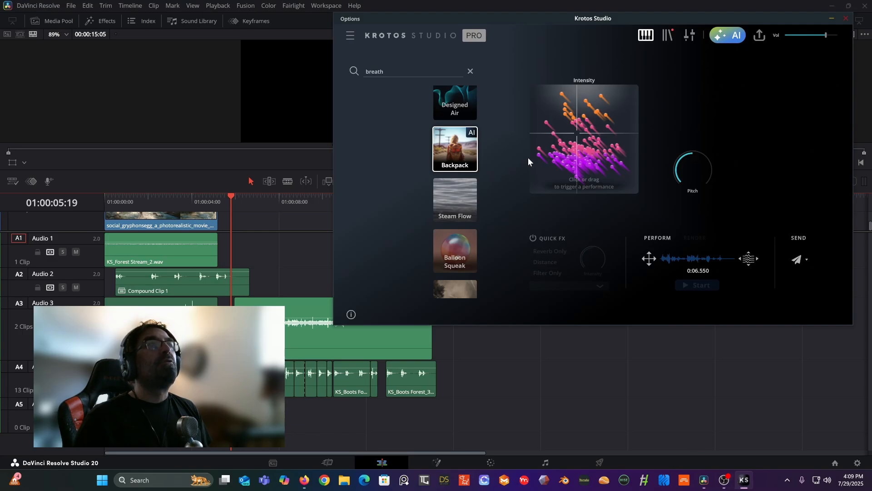
pyautogui.moveTo(502, 18); pyautogui.dragTo(511, 36)
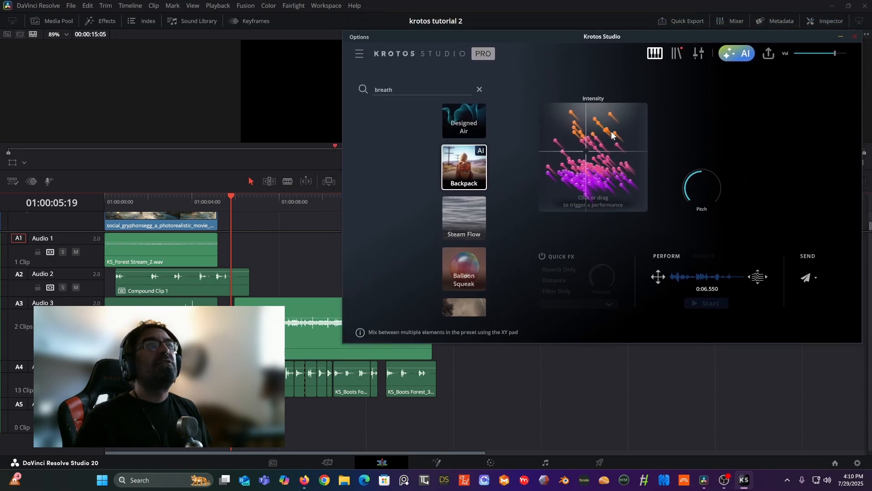
pyautogui.moveTo(580, 176)
pyautogui.mouseDown()
pyautogui.moveTo(606, 179)
pyautogui.moveTo(594, 166)
pyautogui.mouseUp()
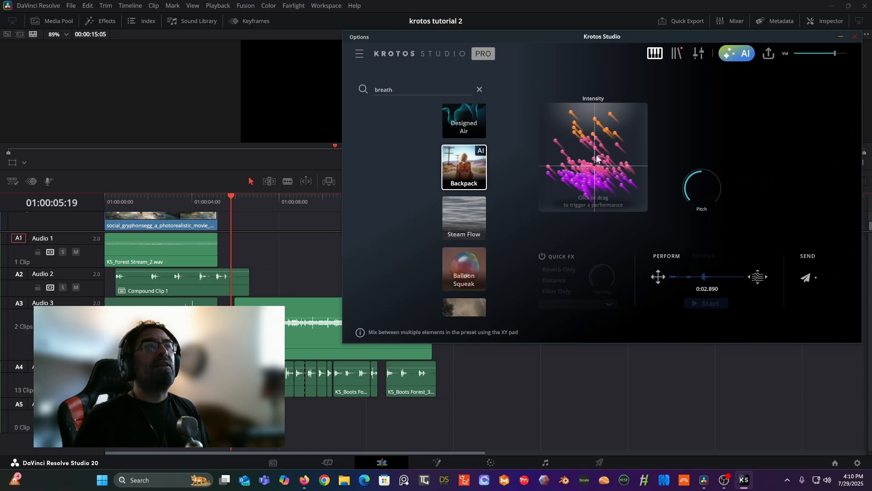
pyautogui.moveTo(608, 133)
pyautogui.mouseDown()
pyautogui.moveTo(579, 131)
pyautogui.moveTo(587, 117)
pyautogui.moveTo(587, 165)
pyautogui.moveTo(598, 157)
pyautogui.moveTo(578, 165)
pyautogui.moveTo(583, 185)
pyautogui.moveTo(609, 194)
pyautogui.mouseUp()
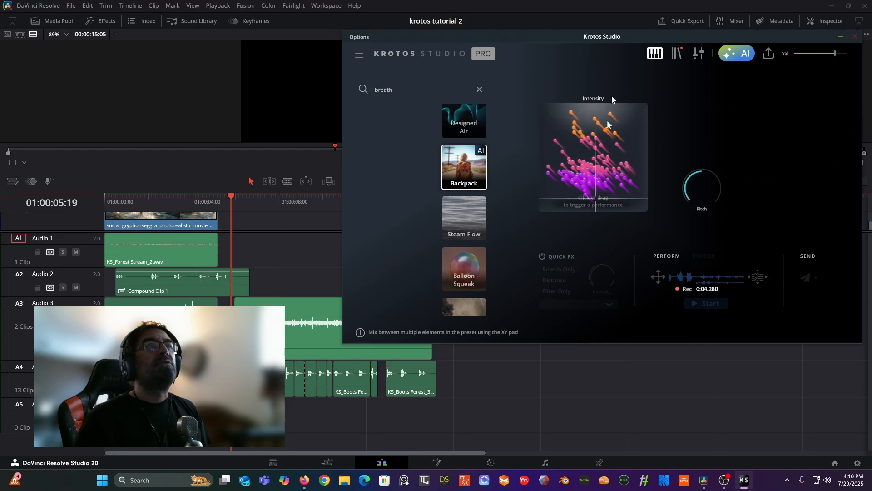
pyautogui.moveTo(598, 36); pyautogui.dragTo(871, 26)
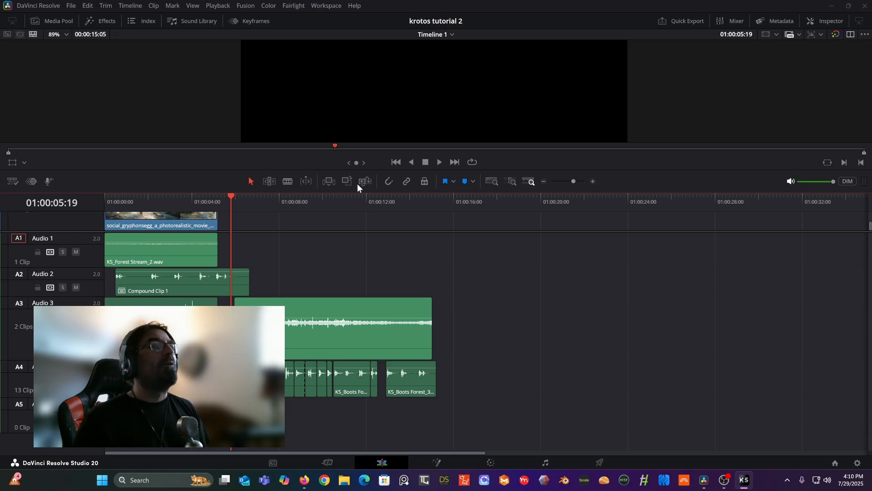
# Enlarge the DaVinci Resolve viewer and play the timeline from 01:00:04:01 while performing the Backpack preset to the picture
pyautogui.click(188, 194)
pyautogui.click(193, 201)
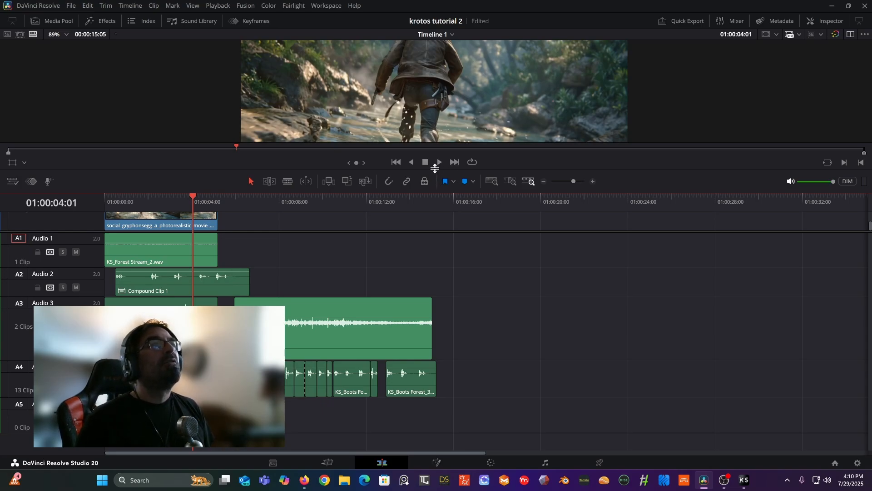
pyautogui.moveTo(434, 168); pyautogui.dragTo(435, 265)
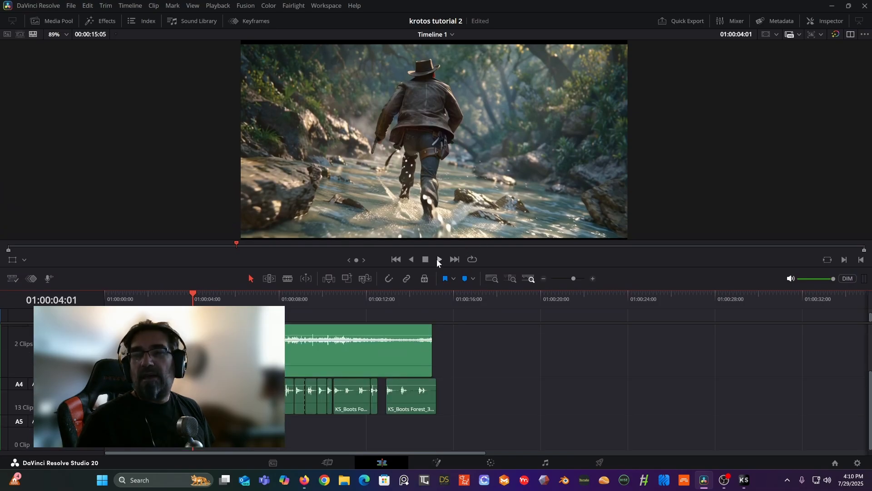
pyautogui.click(438, 260)
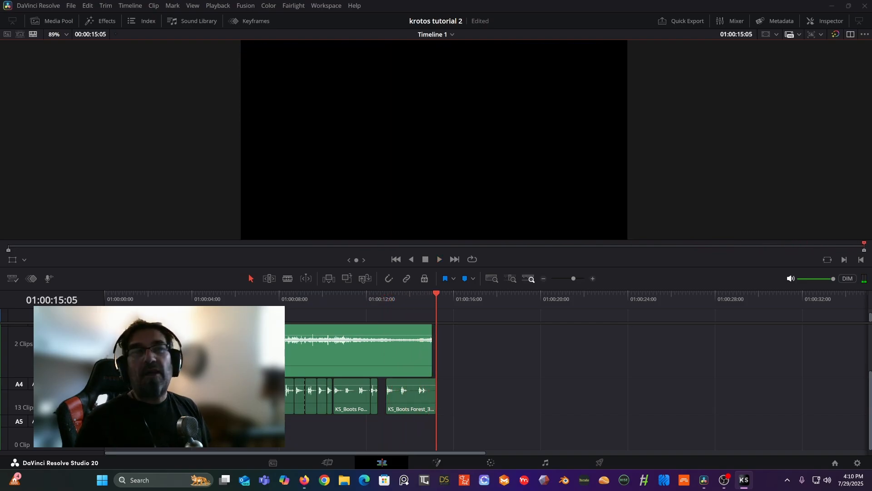
# Bring the Backpack performance into the timeline and position it on track A5 beneath the running scene's boots clips
pyautogui.moveTo(805, 192); pyautogui.dragTo(516, 386)
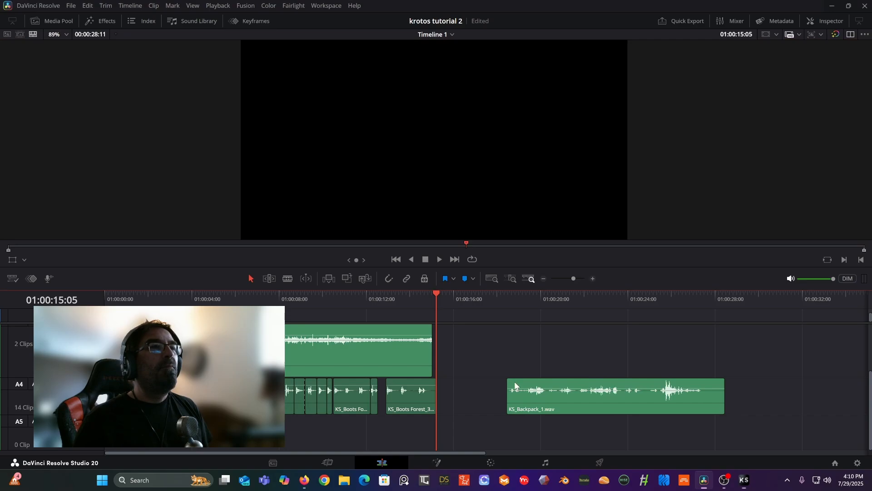
pyautogui.click(647, 404)
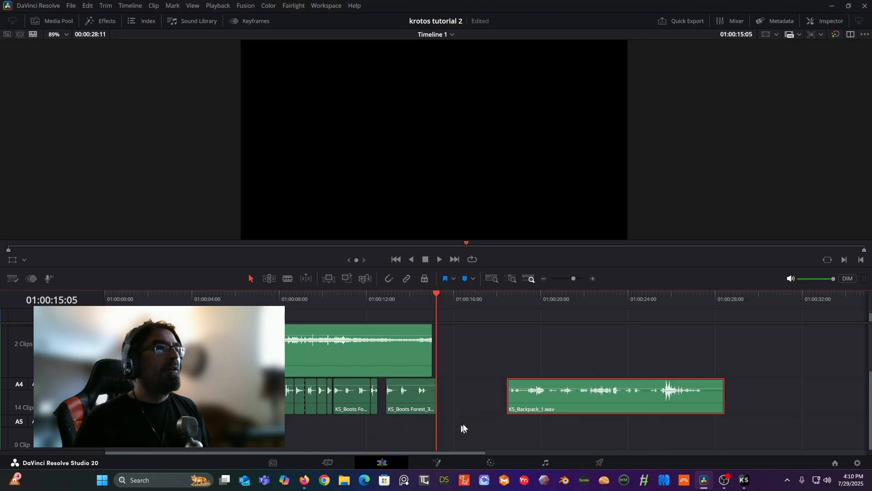
pyautogui.moveTo(520, 407); pyautogui.dragTo(243, 441)
# Scrub to 01:00:13:06, split the A5 backpack clip at about 01:00:12:08 and adjust the first segment's volume
pyautogui.moveTo(348, 295); pyautogui.dragTo(400, 299)
pyautogui.moveTo(400, 298); pyautogui.dragTo(394, 302)
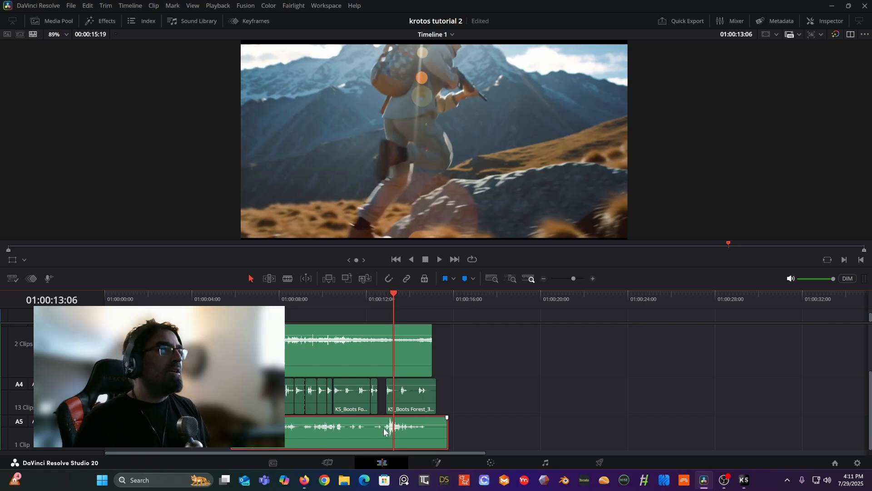
pyautogui.press('b')
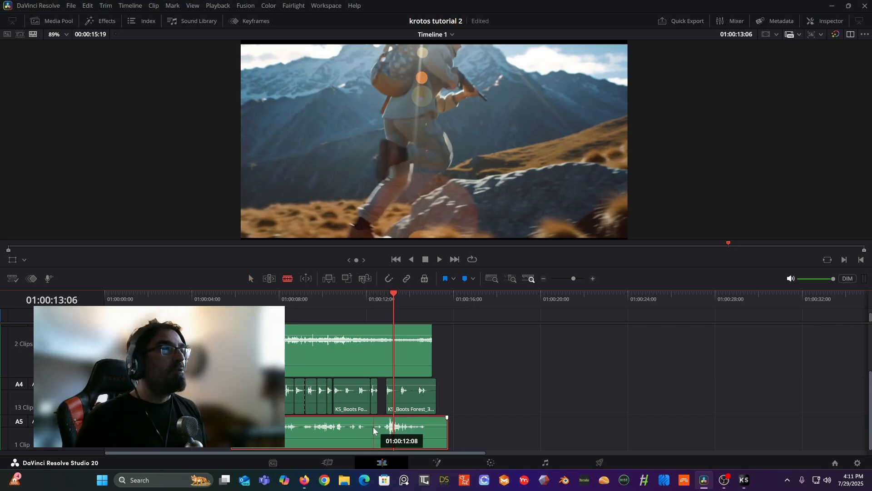
pyautogui.click(371, 431)
pyautogui.press('a')
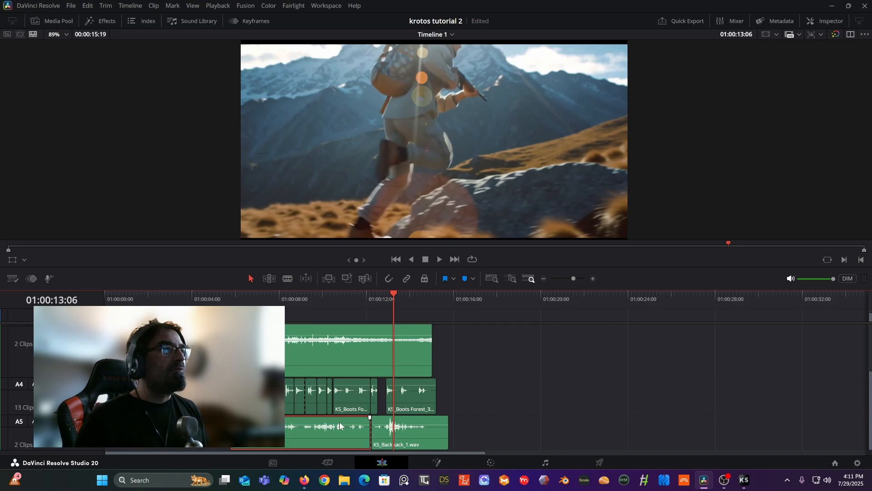
pyautogui.moveTo(339, 422); pyautogui.dragTo(339, 424)
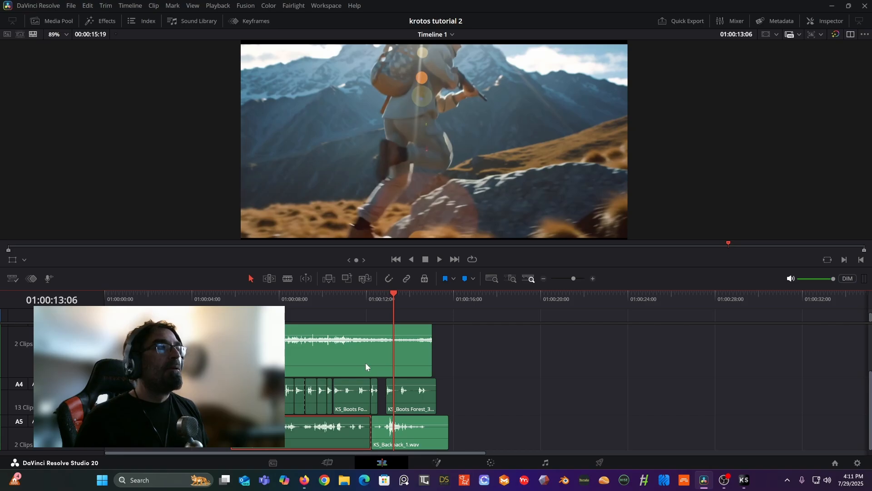
# Play the running scene from 01:00:05:23 to check the backpack sound and lower the second backpack segment's volume
pyautogui.scroll(3, 317, 354)
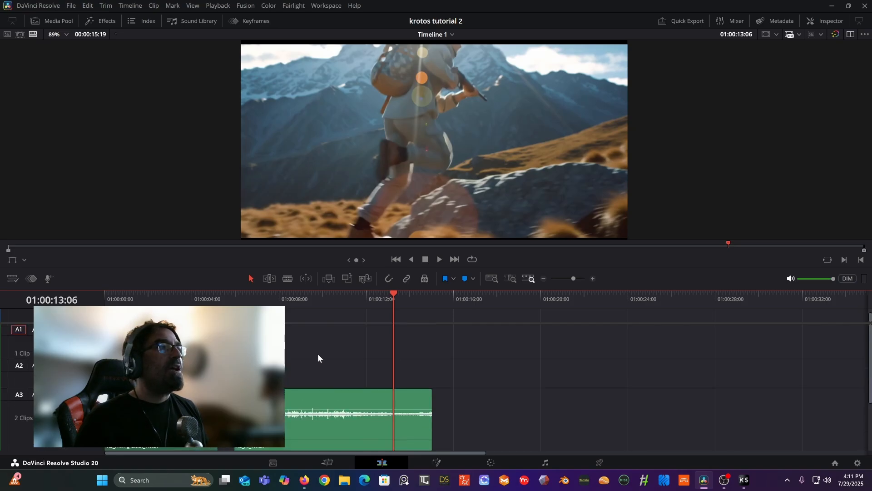
pyautogui.scroll(-3, 317, 354)
pyautogui.scroll(3, 317, 353)
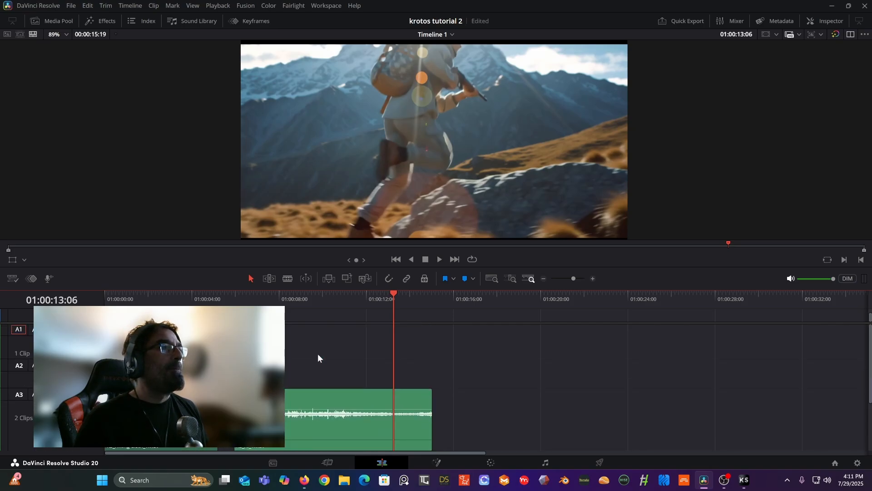
pyautogui.scroll(-3, 317, 353)
pyautogui.click(235, 301)
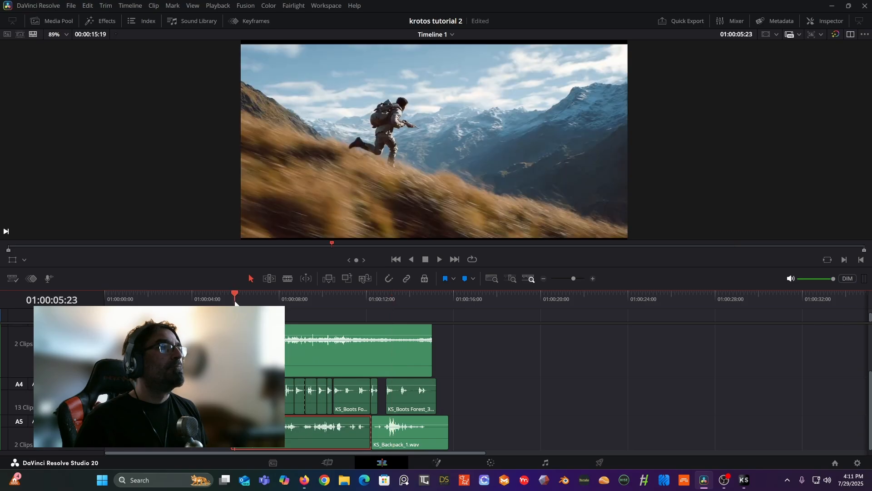
pyautogui.press('space')
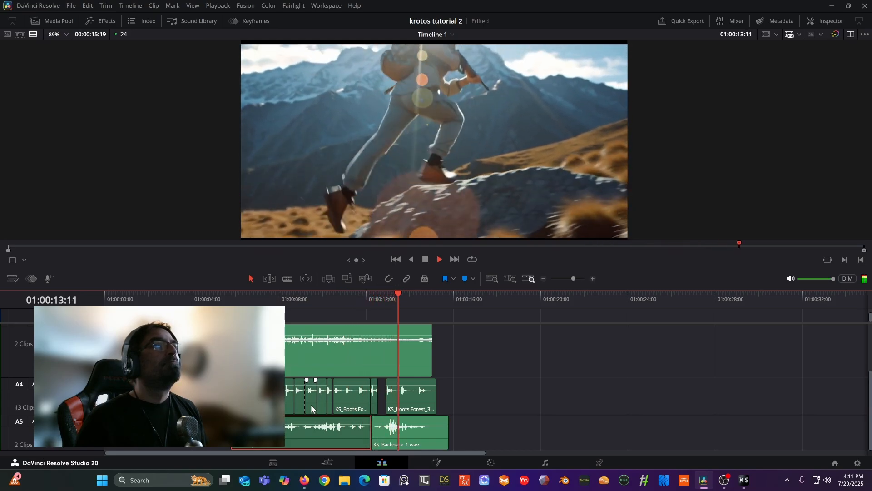
pyautogui.press('space')
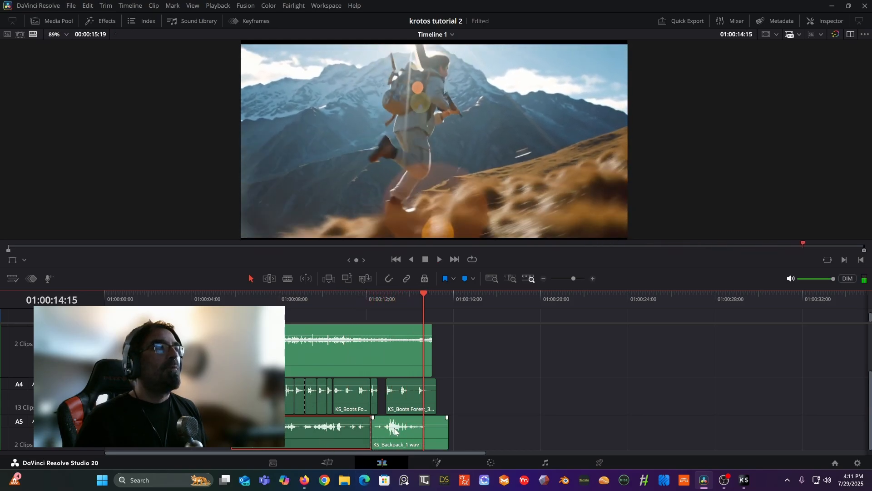
pyautogui.moveTo(394, 426); pyautogui.dragTo(349, 431)
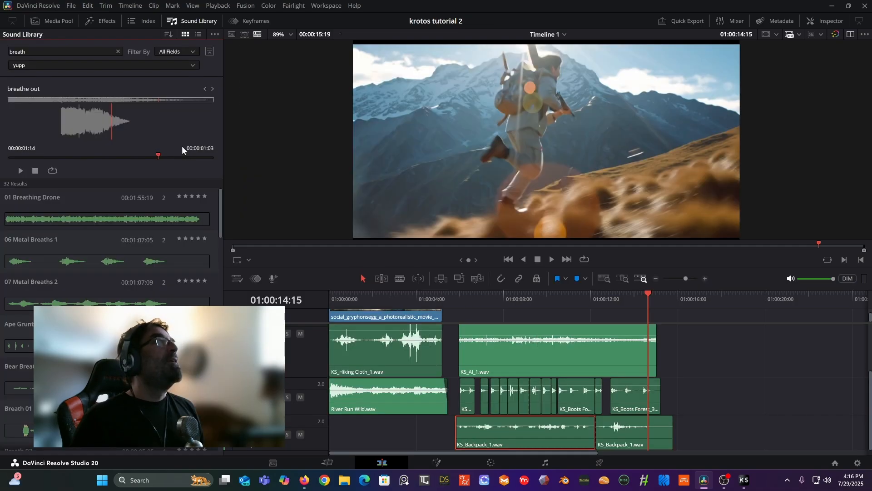
# From the Media Pool, add River Run Wild 2.wav on a new track below the backpack clips, starting at about 01:00:02:12
pyautogui.click(63, 22)
pyautogui.rightClick(203, 192)
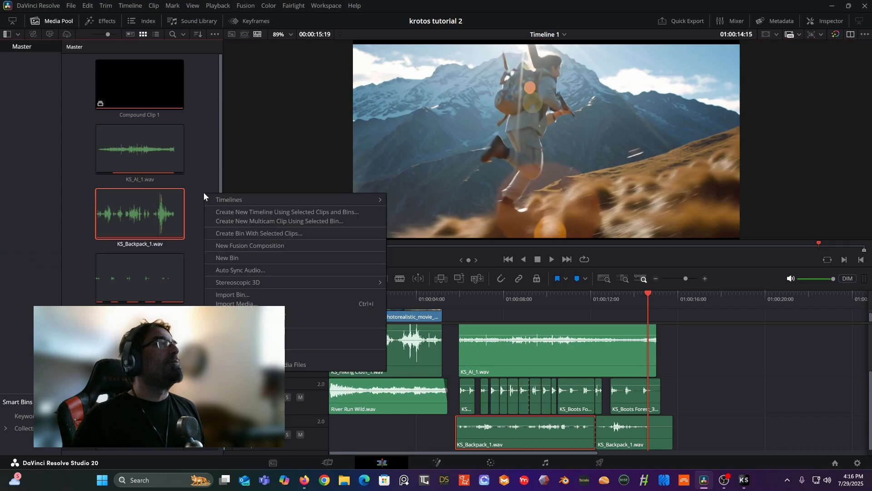
pyautogui.press('Escape')
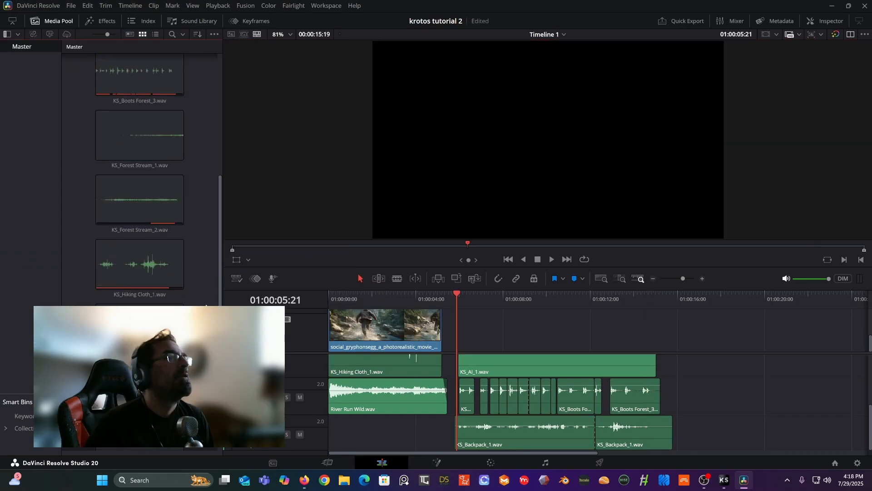
pyautogui.scroll(-5, 205, 305)
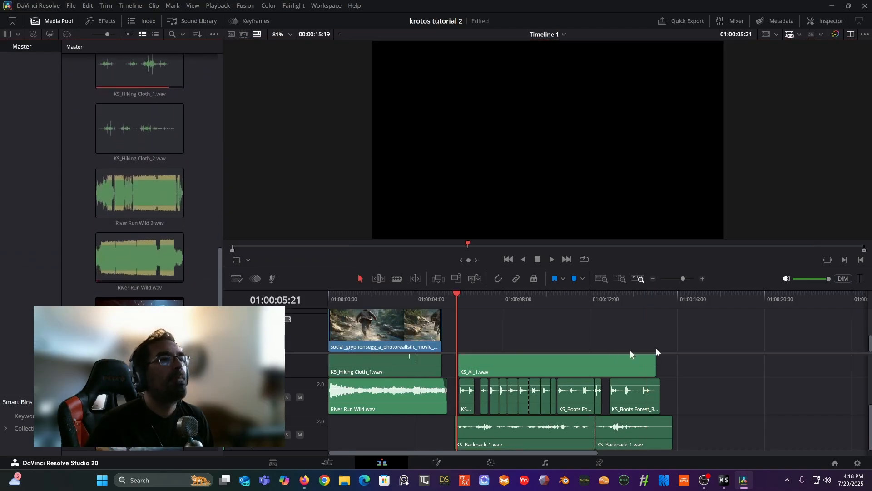
pyautogui.moveTo(616, 352); pyautogui.dragTo(618, 321)
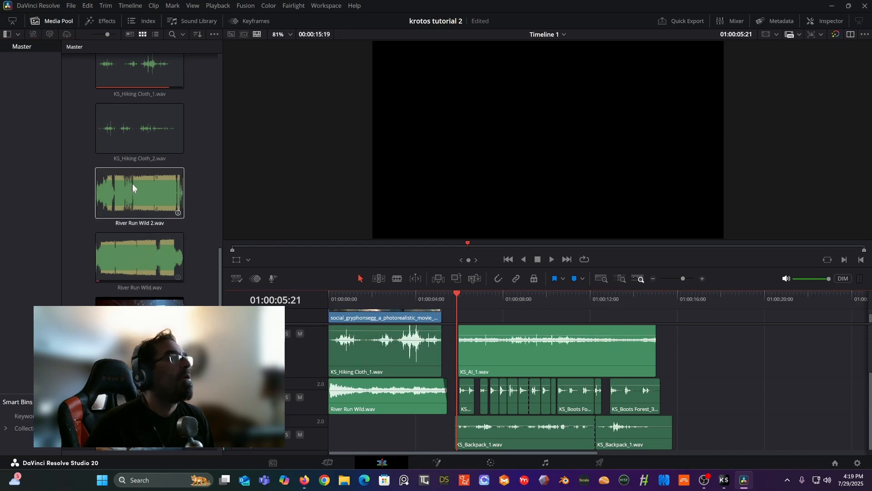
pyautogui.moveTo(132, 186); pyautogui.dragTo(460, 452)
pyautogui.scroll(-1, 546, 378)
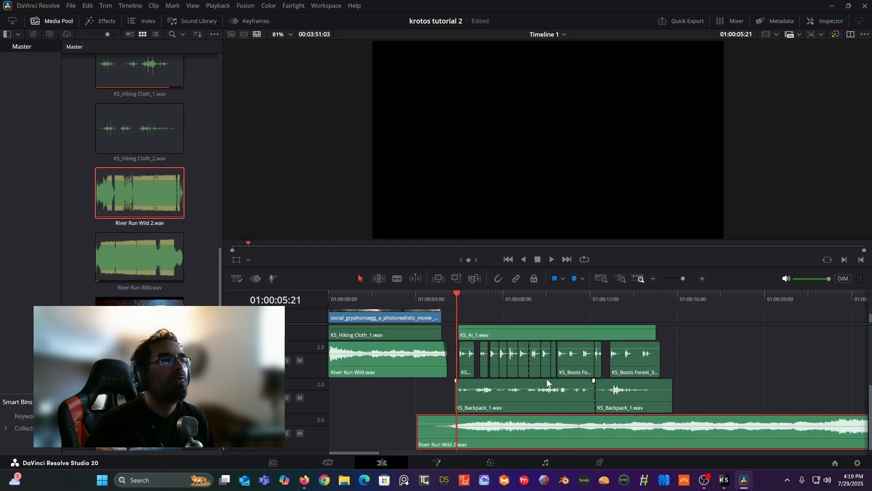
pyautogui.moveTo(539, 429); pyautogui.dragTo(503, 433)
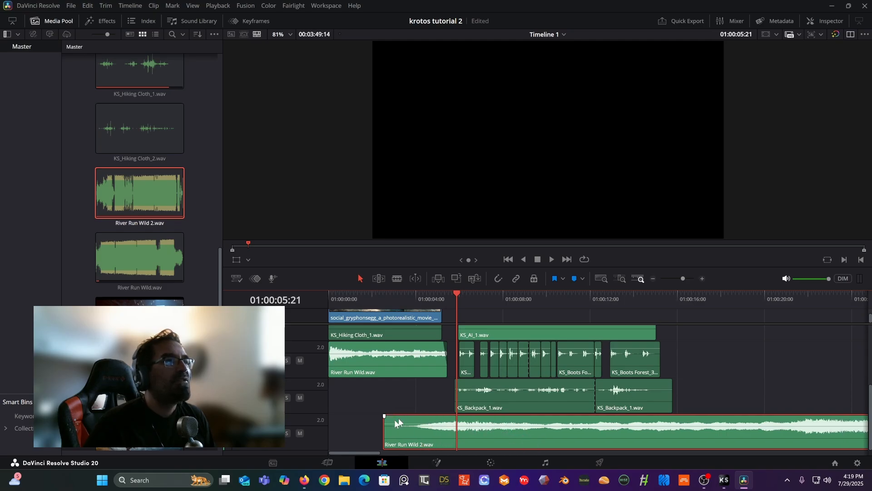
# Play the running scene with the music and trim River Run Wild 2.wav's start to where River Run Wild.wav ends
pyautogui.click(450, 299)
pyautogui.press('space')
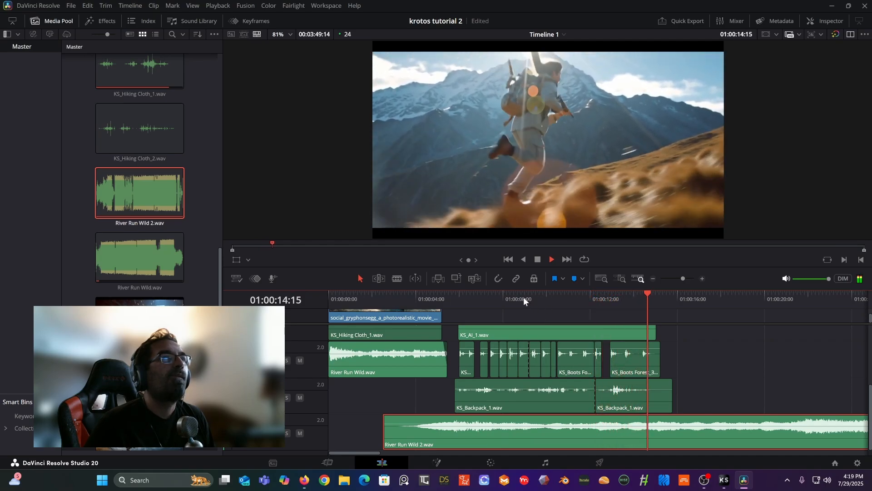
pyautogui.press('space')
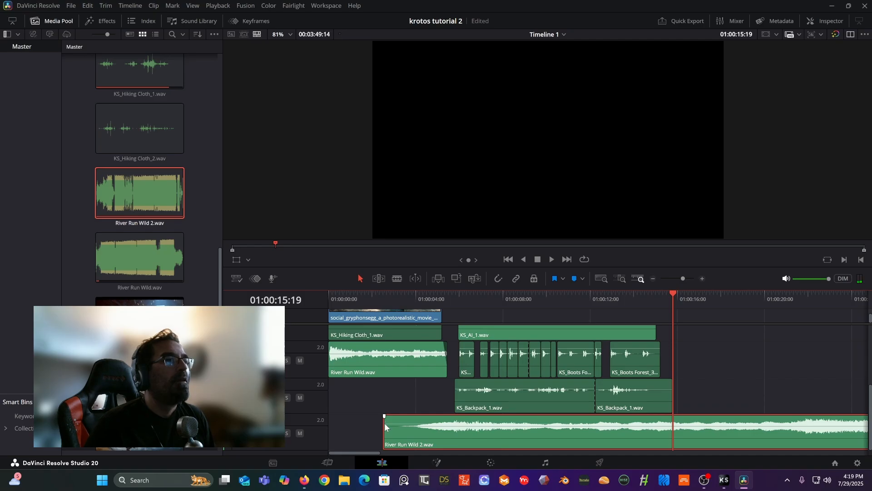
pyautogui.moveTo(384, 426); pyautogui.dragTo(447, 427)
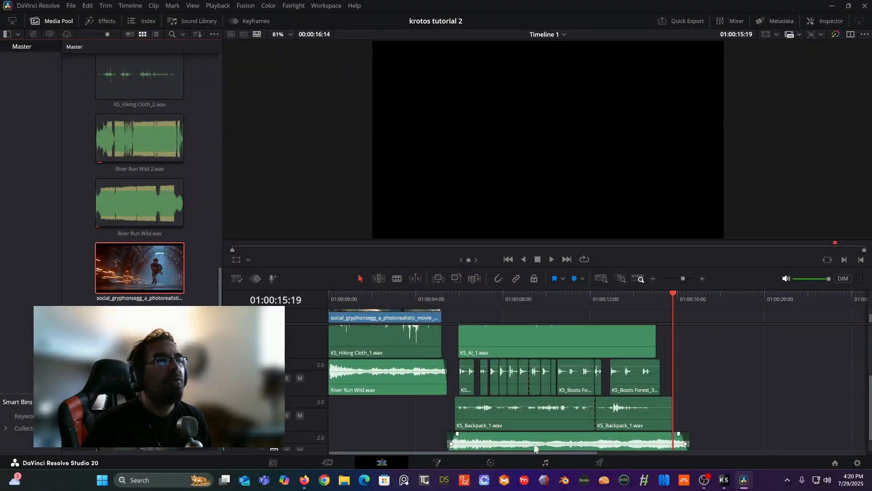
# Add the video of the soldier running through the sparking tunnel after the existing scenes, at about 01:00:21:18
pyautogui.moveTo(538, 451); pyautogui.dragTo(634, 409)
pyautogui.scroll(3, 636, 394)
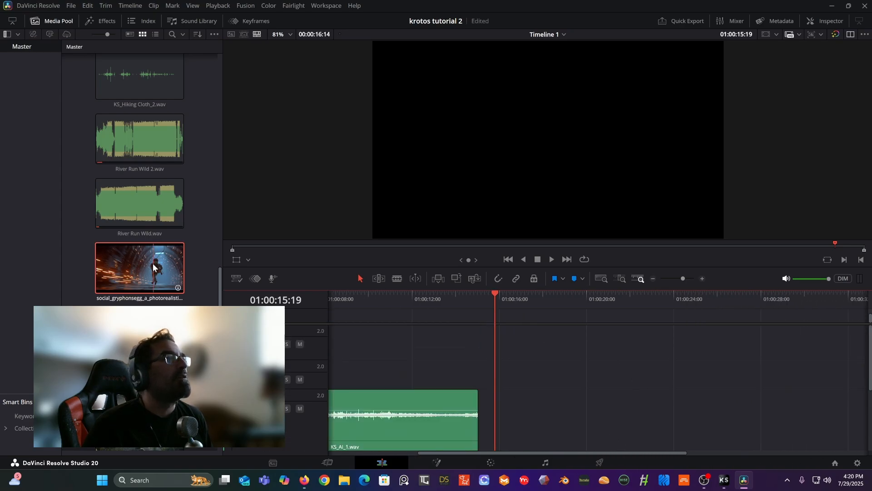
pyautogui.moveTo(154, 267); pyautogui.dragTo(622, 306)
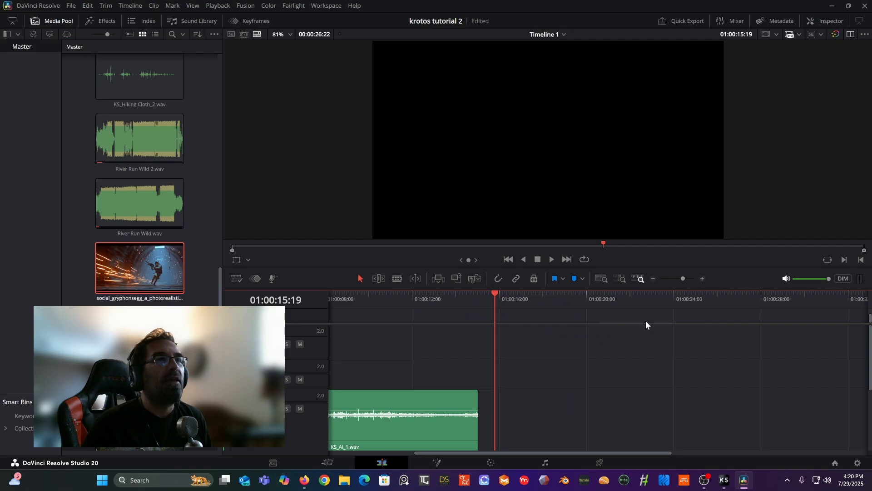
pyautogui.scroll(5, 646, 331)
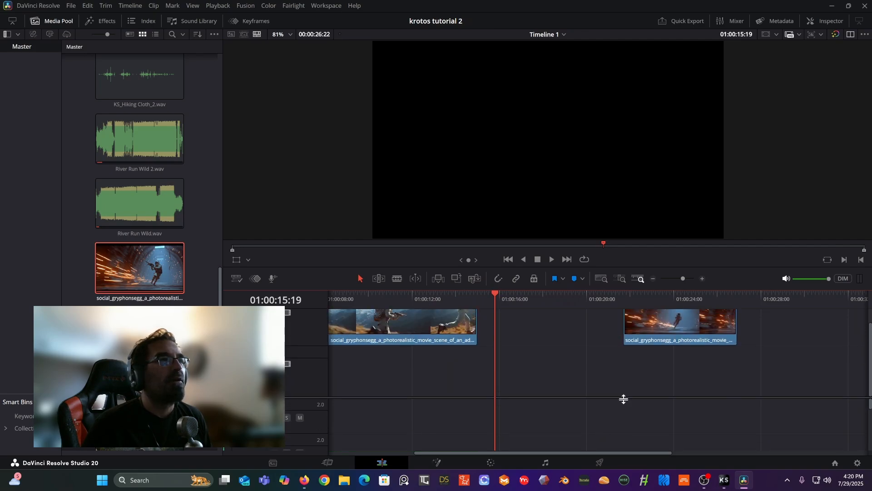
# Move the tunnel video down to the lowest video track near 01:00:19:00 and play it from there
pyautogui.moveTo(616, 425); pyautogui.dragTo(611, 432)
pyautogui.moveTo(661, 358); pyautogui.dragTo(608, 421)
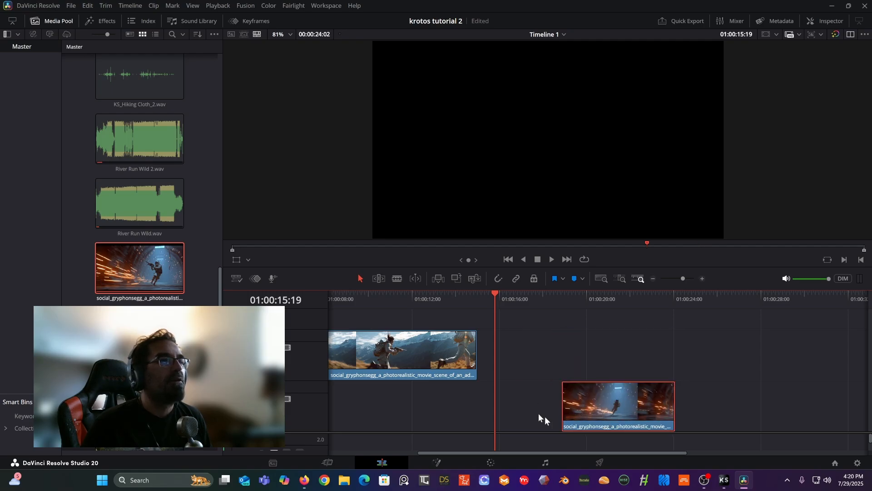
pyautogui.click(565, 294)
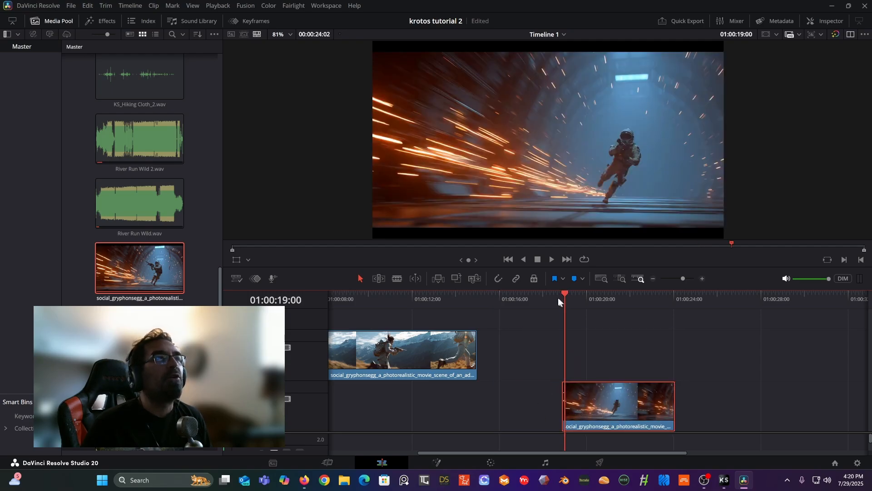
pyautogui.press('space')
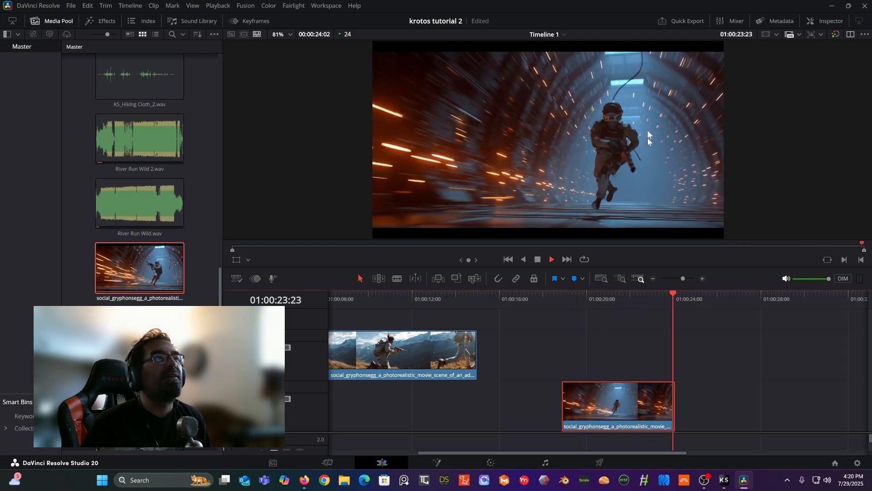
# Save the project and replay the tunnel-runner clip from about 01:00:20:00, stopping near 01:00:22:21
pyautogui.hotkey('ctrl', 's')
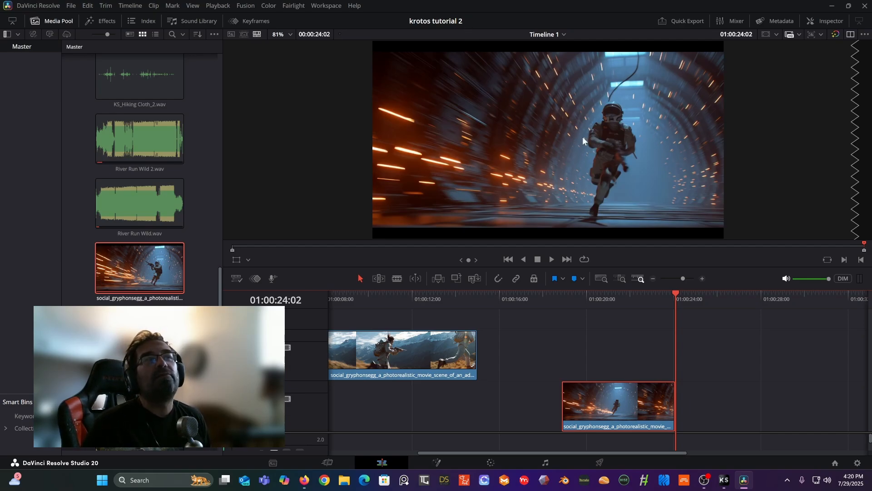
pyautogui.click(587, 301)
pyautogui.press('space')
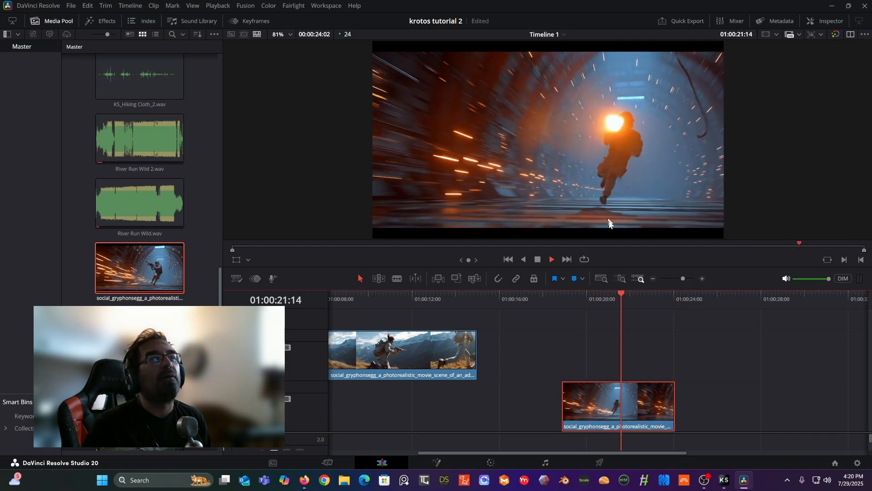
pyautogui.press('space')
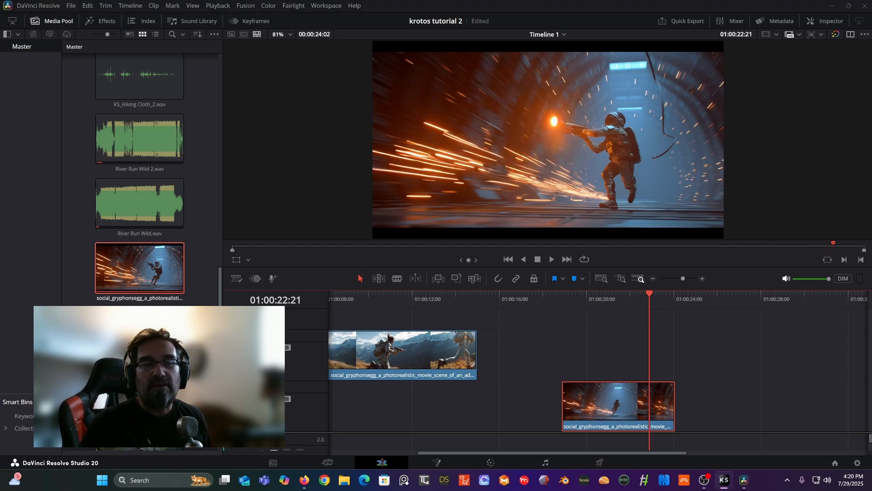
# Switch to Krotos Studio, search the presets for "space station" and load the Starship preset
pyautogui.moveTo(871, 45); pyautogui.dragTo(527, 78)
pyautogui.click(377, 131)
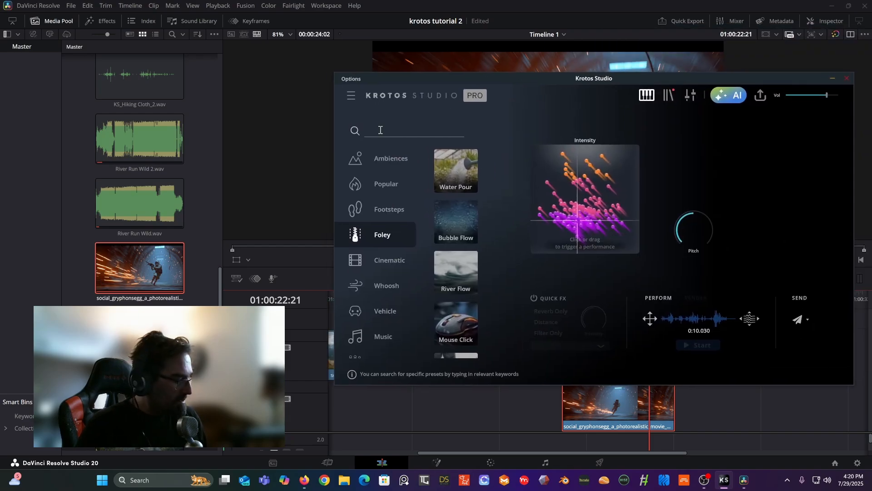
pyautogui.write('spa')
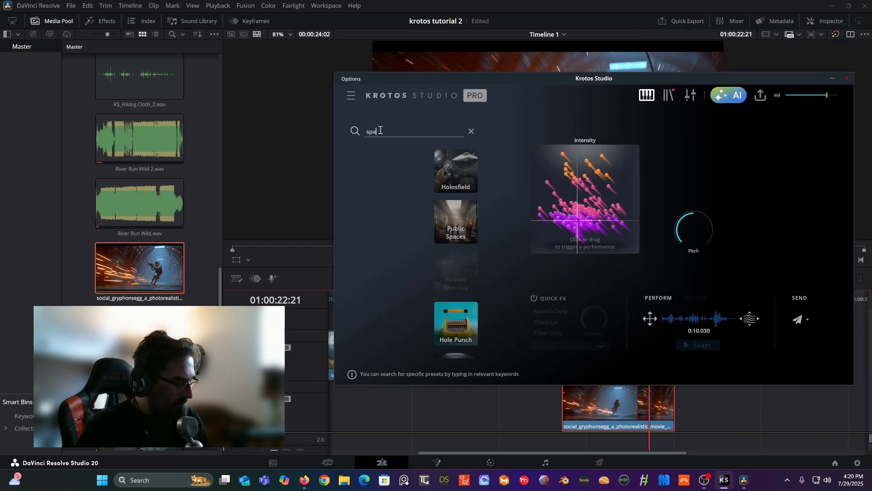
pyautogui.write('ce st')
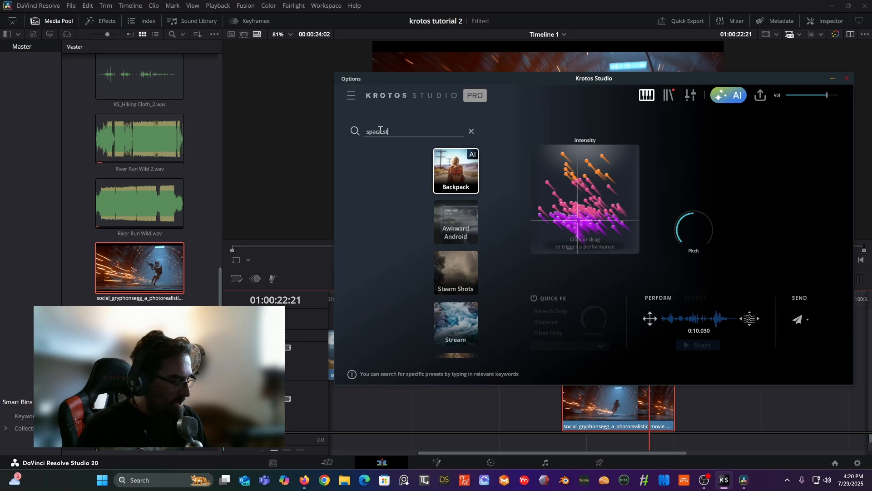
pyautogui.write('ation')
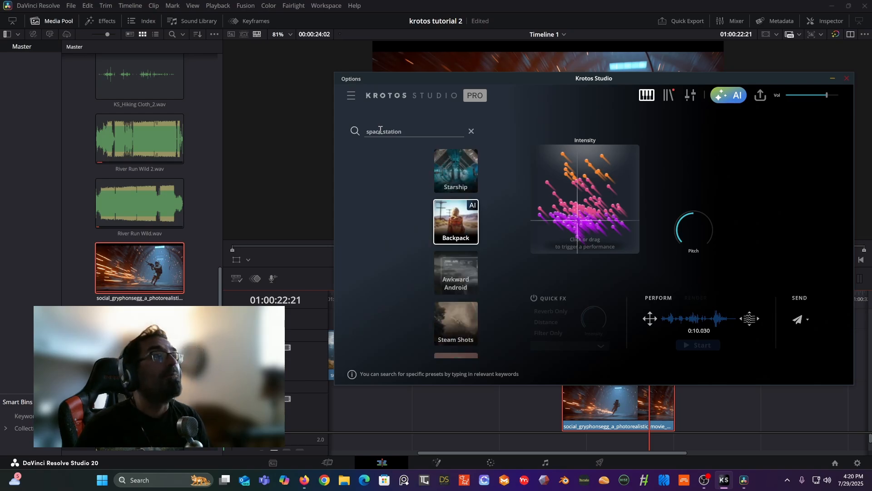
pyautogui.click(459, 169)
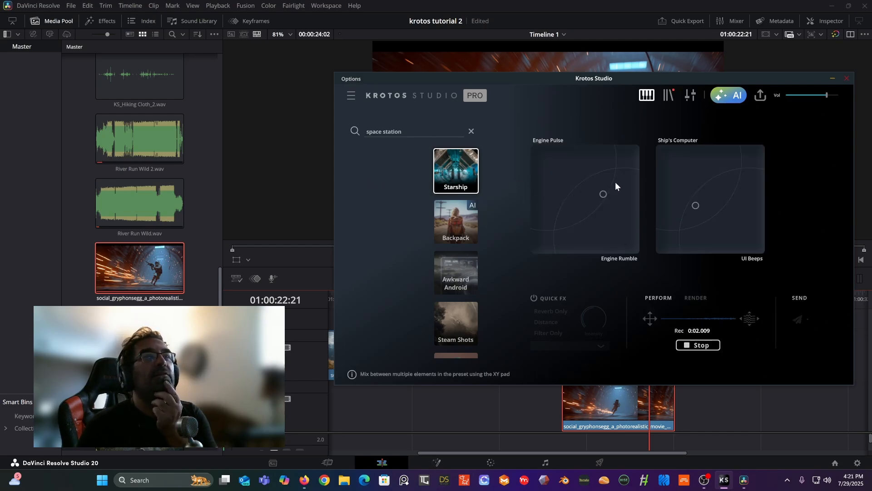
# Adjust Starship's mix to the engine pad's upper-right corner and slightly nearer Ship's Computer than UI Beeps, and stop the performance
pyautogui.moveTo(602, 192); pyautogui.dragTo(625, 164)
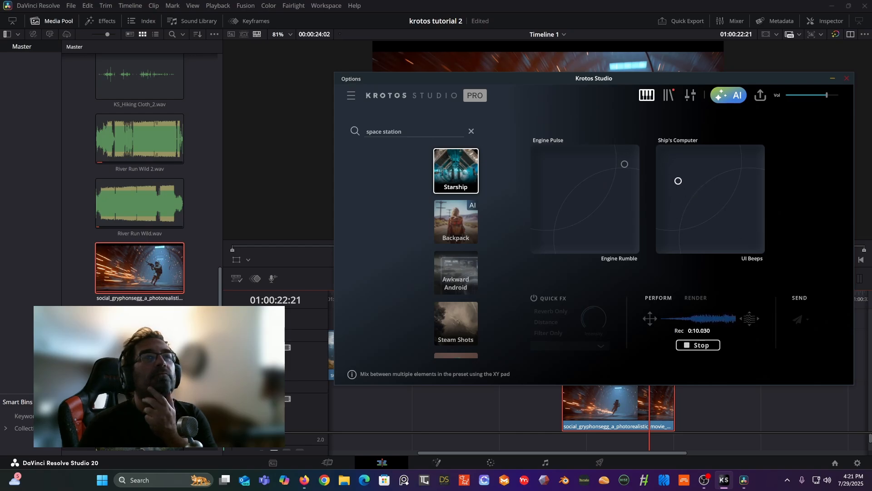
pyautogui.moveTo(692, 193); pyautogui.dragTo(689, 197)
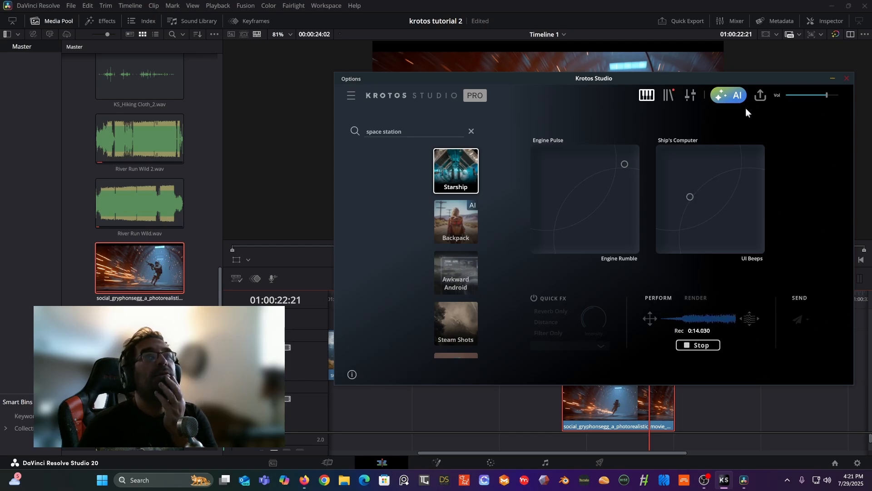
pyautogui.click(698, 346)
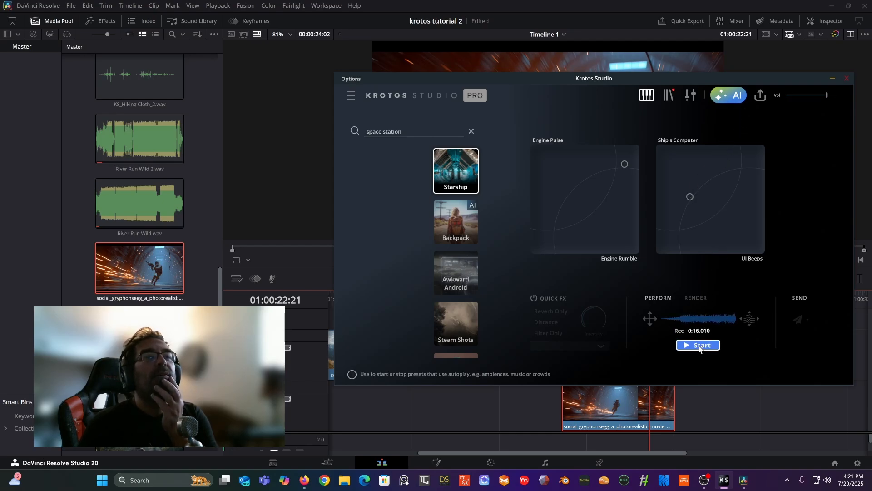
# Record a new Starship performance of about 22 seconds and place it on the audio track beneath the tunnel video at about 01:00:18:00
pyautogui.click(702, 346)
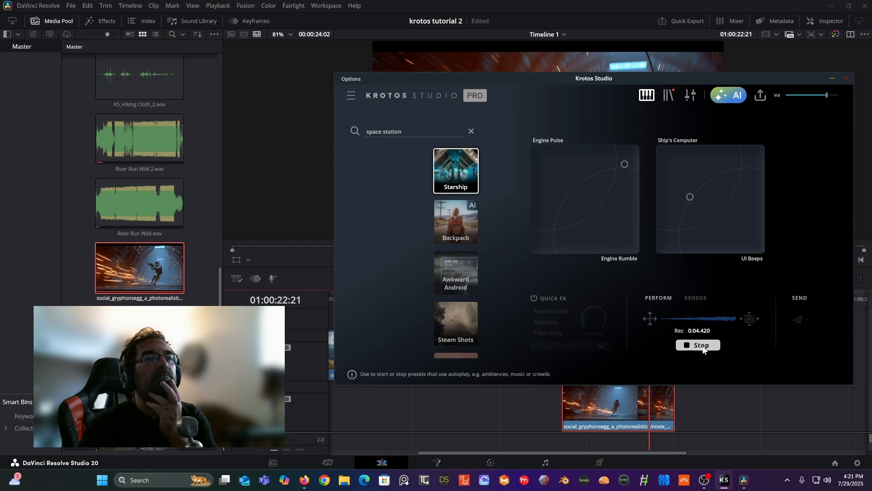
pyautogui.moveTo(717, 72); pyautogui.dragTo(411, 10)
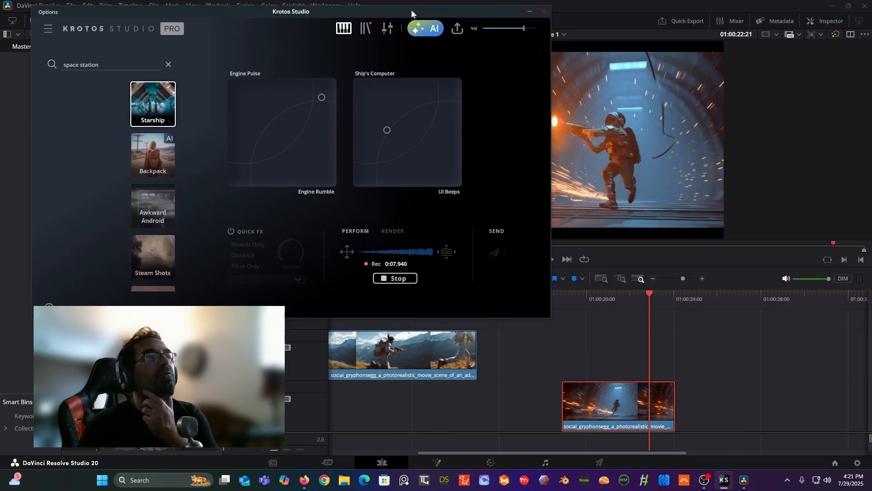
pyautogui.click(392, 279)
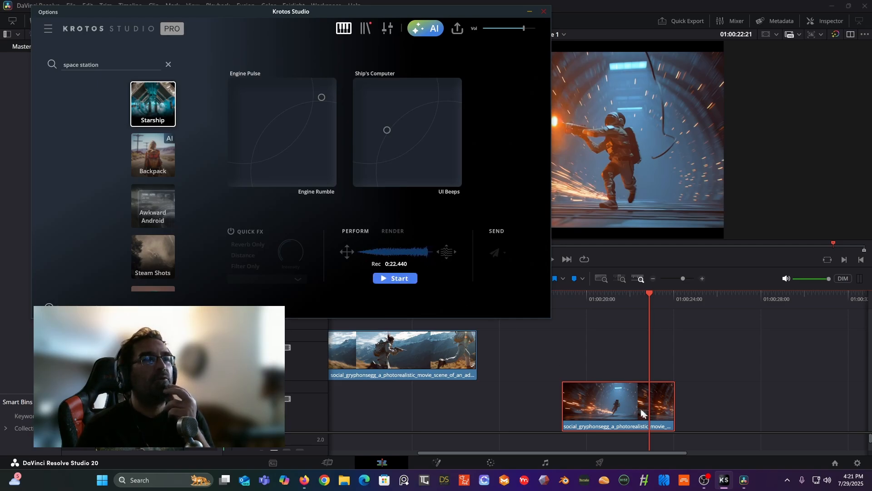
pyautogui.moveTo(643, 412); pyautogui.dragTo(548, 444)
# Trim both ends of KS_Starship Bridge_1.wav and position it under the tunnel video, from about 01:00:18:08 to 01:00:24:09
pyautogui.click(653, 278)
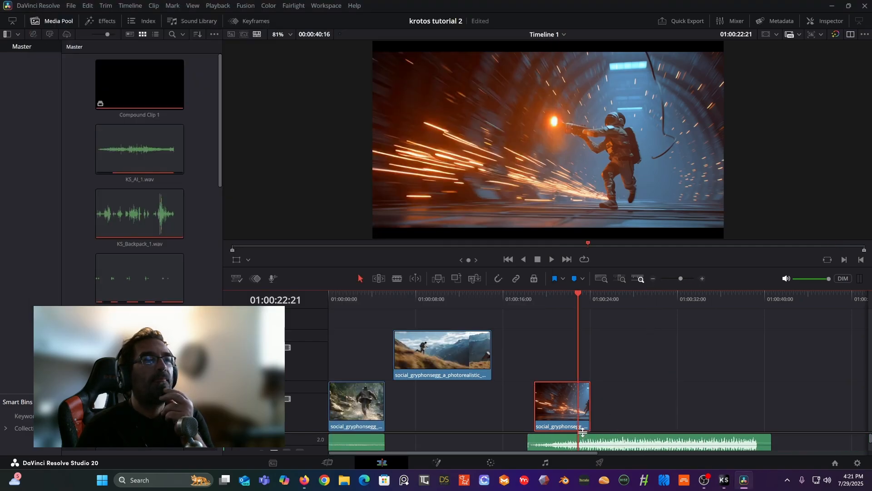
pyautogui.moveTo(585, 431); pyautogui.dragTo(604, 371)
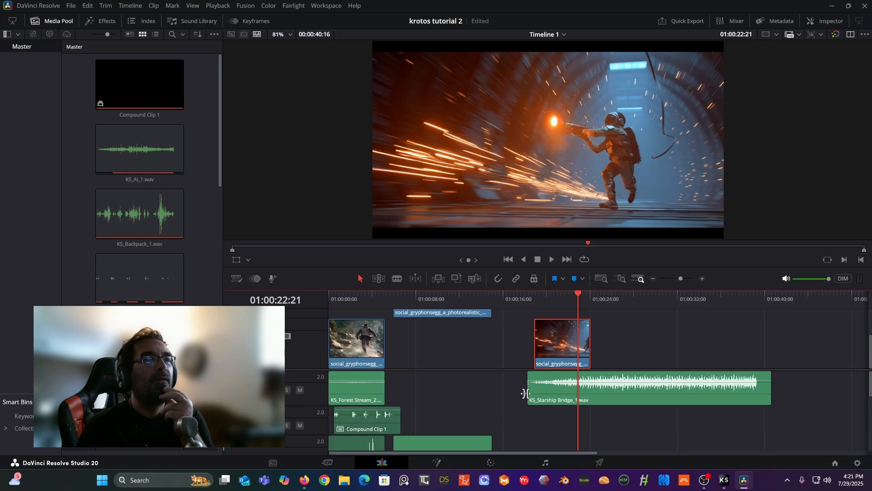
pyautogui.moveTo(528, 392); pyautogui.dragTo(573, 393)
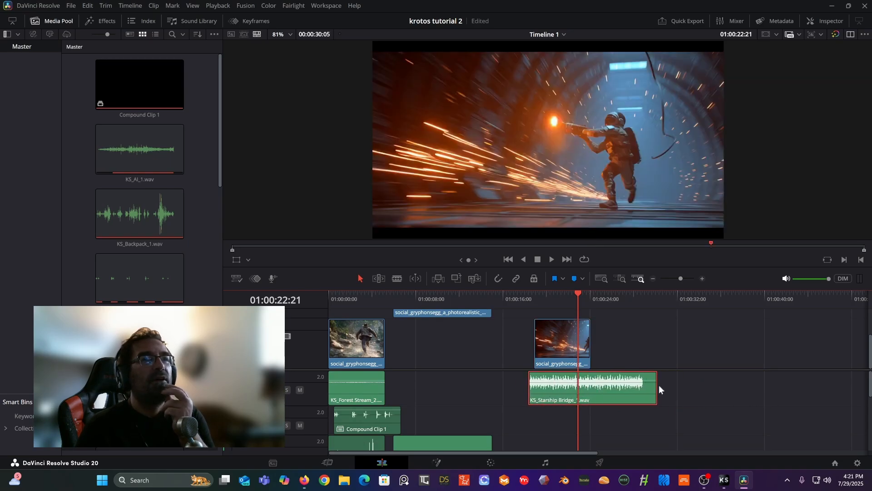
pyautogui.moveTo(657, 387); pyautogui.dragTo(642, 389)
pyautogui.moveTo(596, 391); pyautogui.dragTo(594, 392)
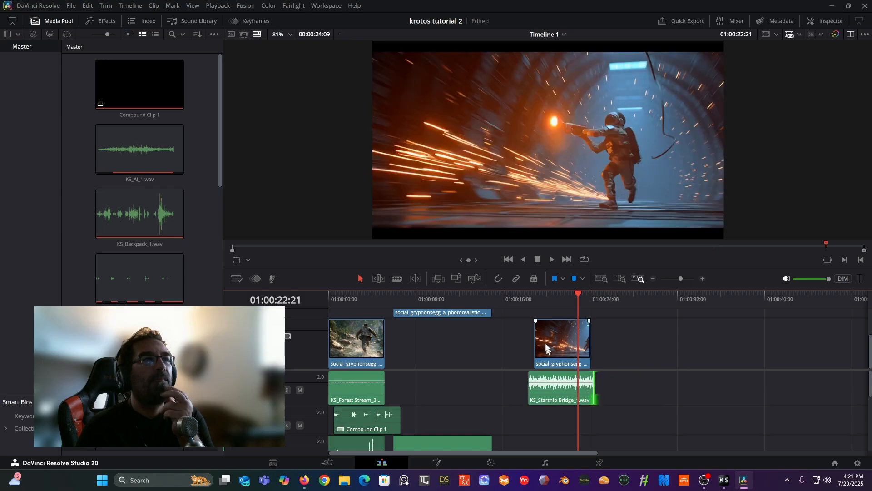
# Play the tunnel video with the Starship ambience from just before the video starts to its end
pyautogui.click(704, 278)
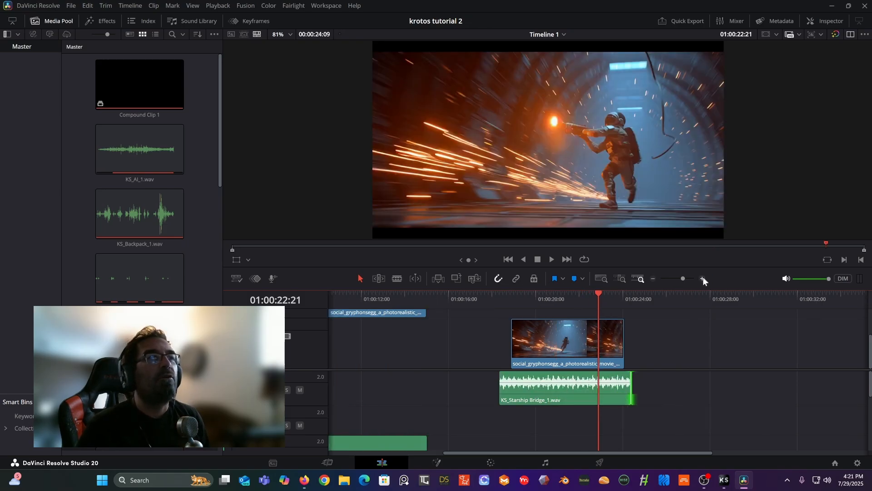
pyautogui.click(509, 300)
pyautogui.press('space')
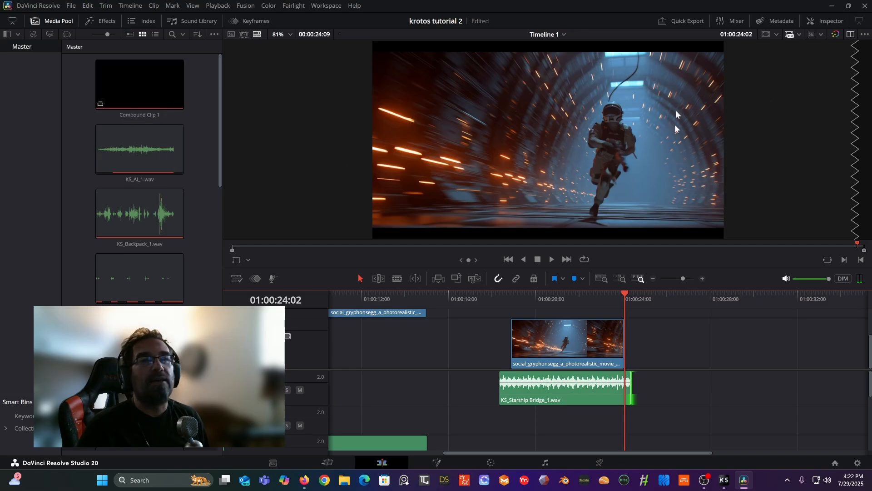
# Return to Krotos Studio, browse the "space station" presets and load Steel Impact
pyautogui.click(724, 479)
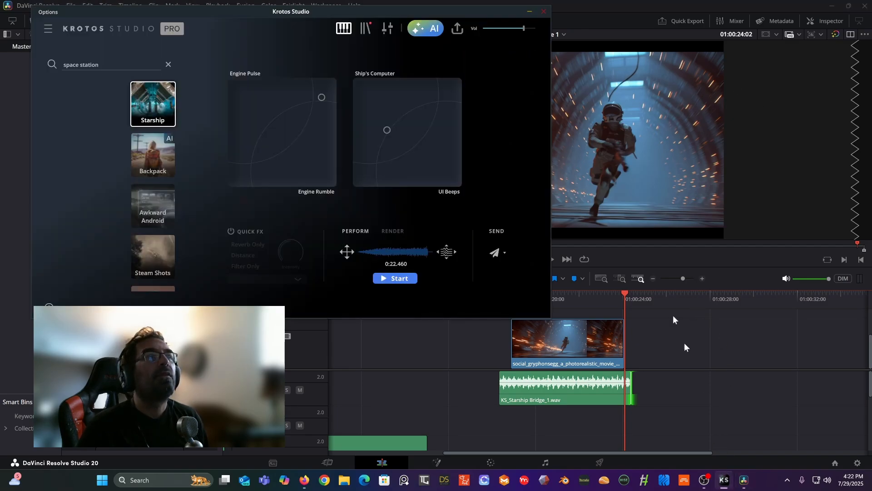
pyautogui.moveTo(366, 14); pyautogui.dragTo(317, 18)
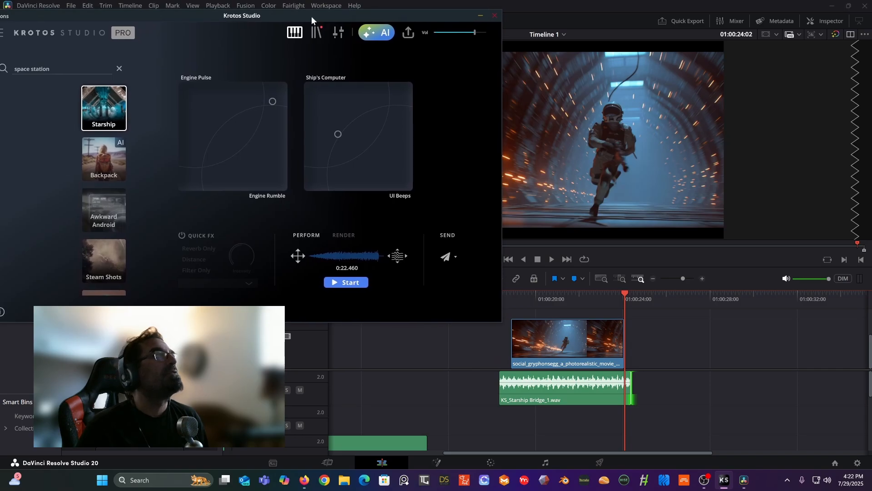
pyautogui.scroll(-2, 124, 175)
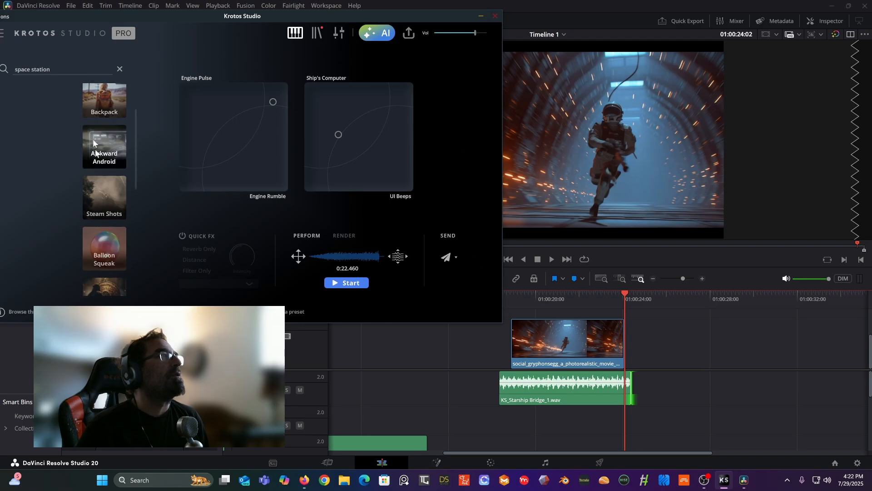
pyautogui.scroll(-5, 100, 187)
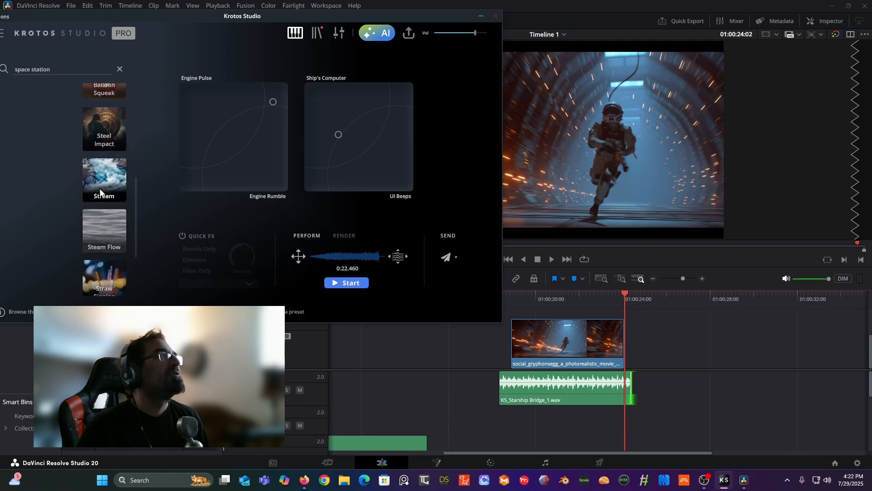
pyautogui.scroll(-2, 100, 191)
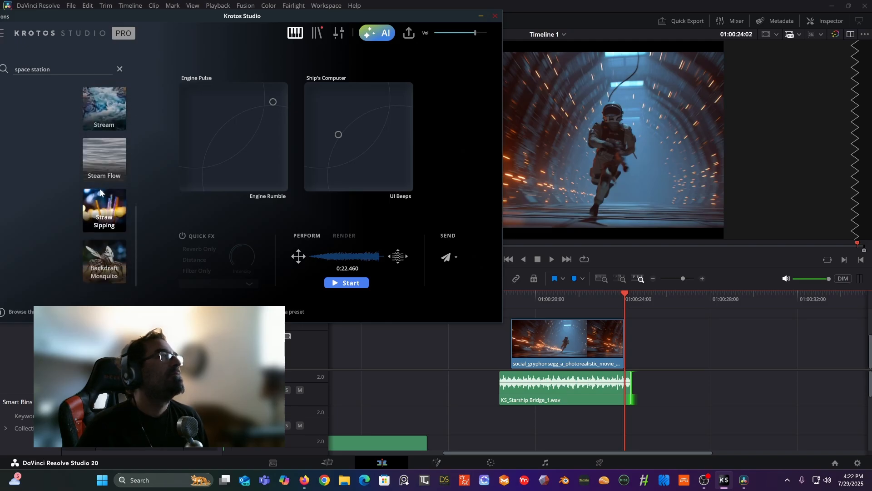
pyautogui.scroll(2, 101, 192)
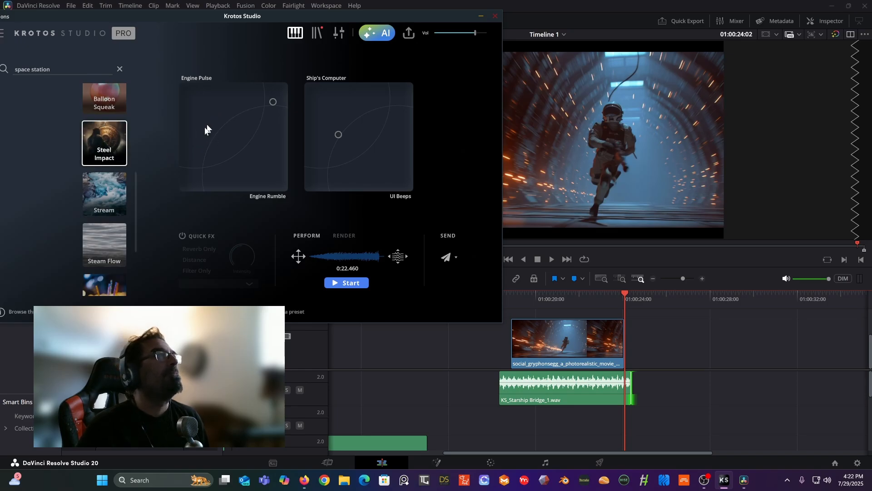
pyautogui.click(109, 144)
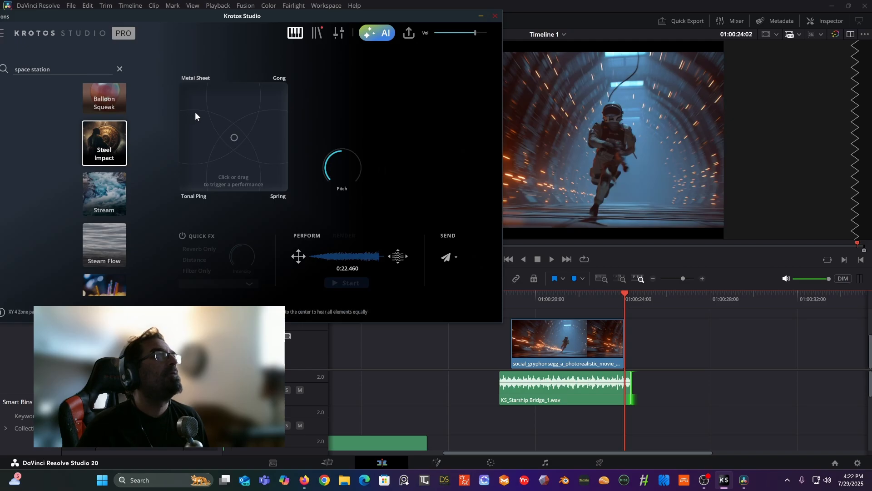
# Audition Steel Impact hits around the Metal Sheet and Gong zones of the pad
pyautogui.moveTo(195, 111); pyautogui.dragTo(205, 130)
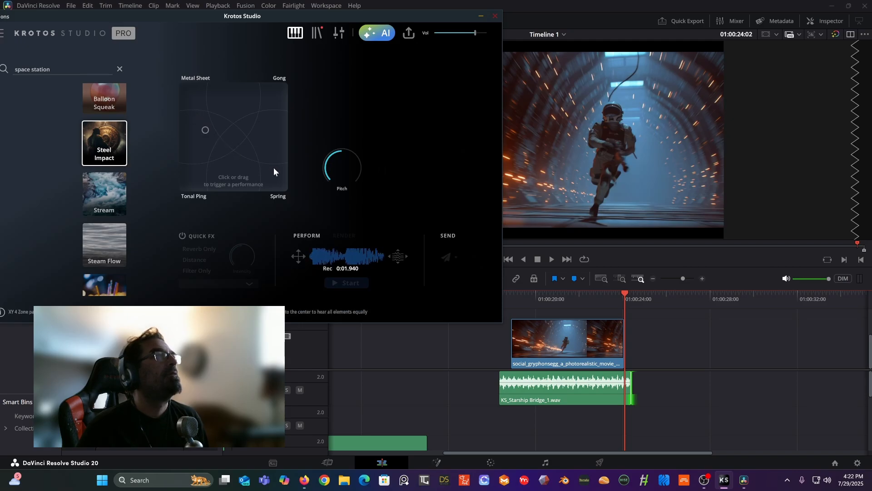
pyautogui.click(273, 96)
pyautogui.moveTo(272, 97); pyautogui.dragTo(246, 104)
pyautogui.click(194, 96)
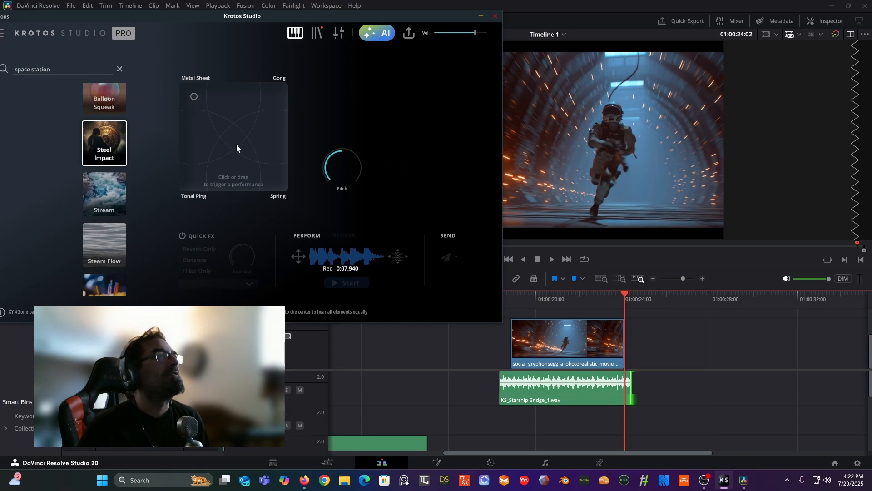
# Record a Metal Sheet–Gong hit and a Tonal Ping hit, and place the take after the Starship ambience at about 01:00:26:10
pyautogui.click(241, 105)
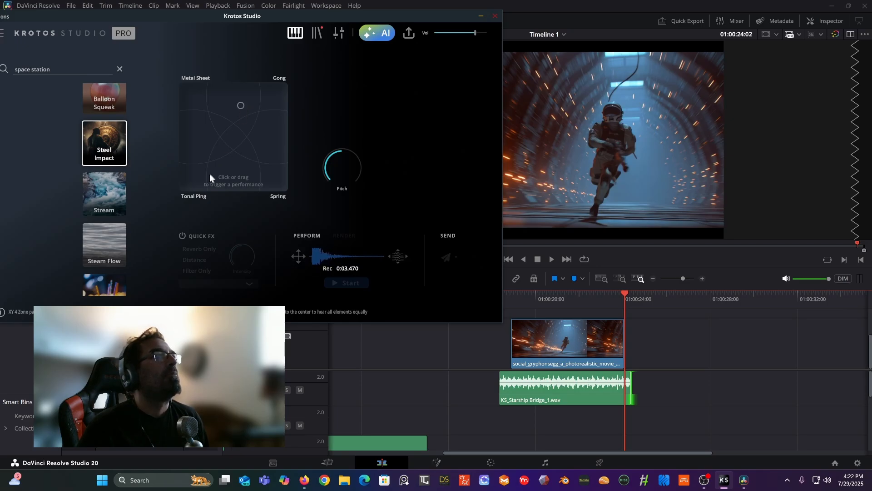
pyautogui.click(193, 182)
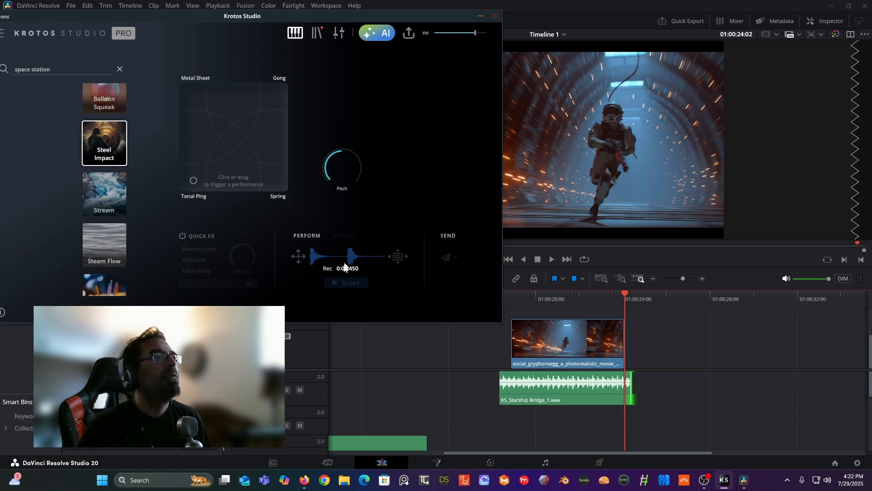
pyautogui.moveTo(347, 258); pyautogui.dragTo(707, 400)
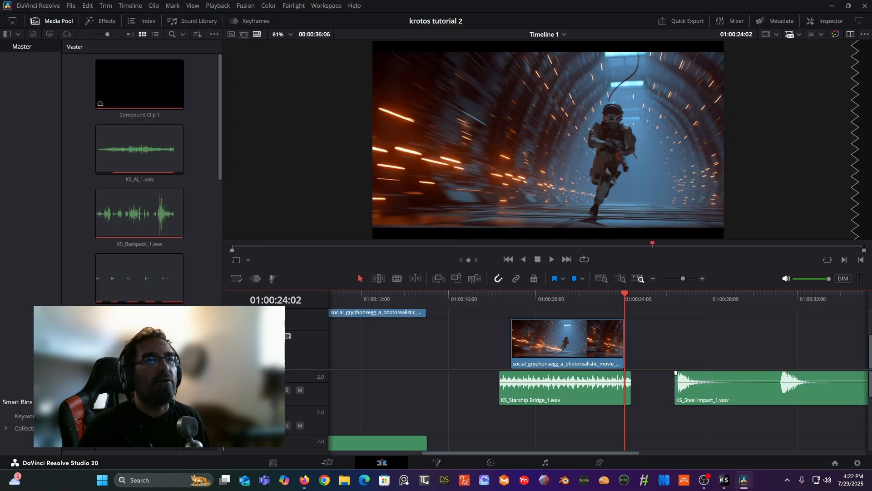
# Split KS_Steel Impact_1.wav just before its second hit and move the first piece below the Starship ambience, aligned with the tunnel video's start
pyautogui.press('b')
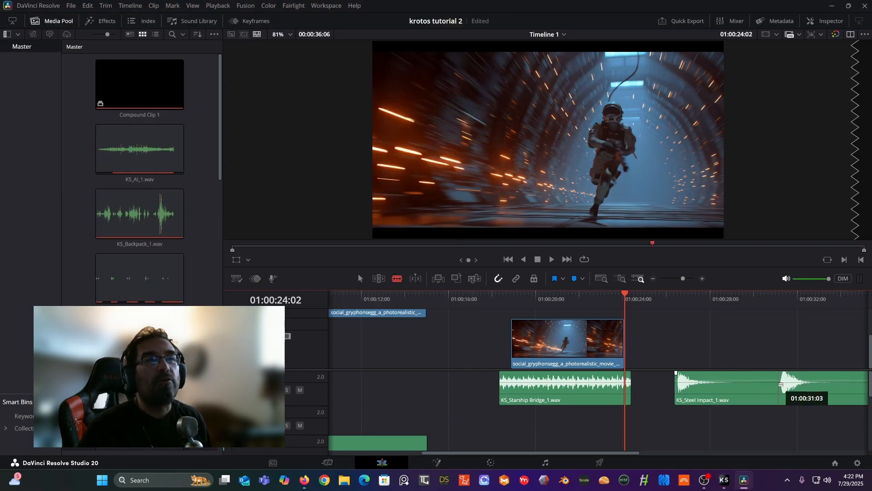
pyautogui.click(777, 384)
pyautogui.press('a')
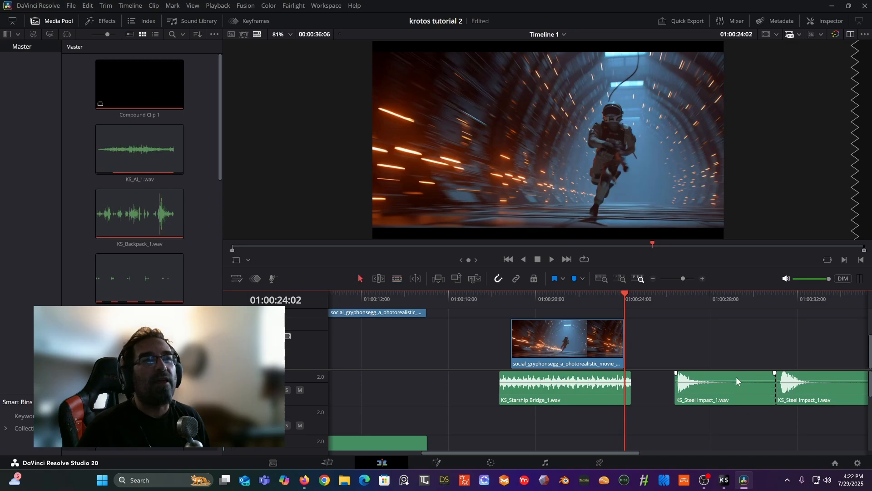
pyautogui.moveTo(735, 375); pyautogui.dragTo(569, 420)
pyautogui.click(498, 298)
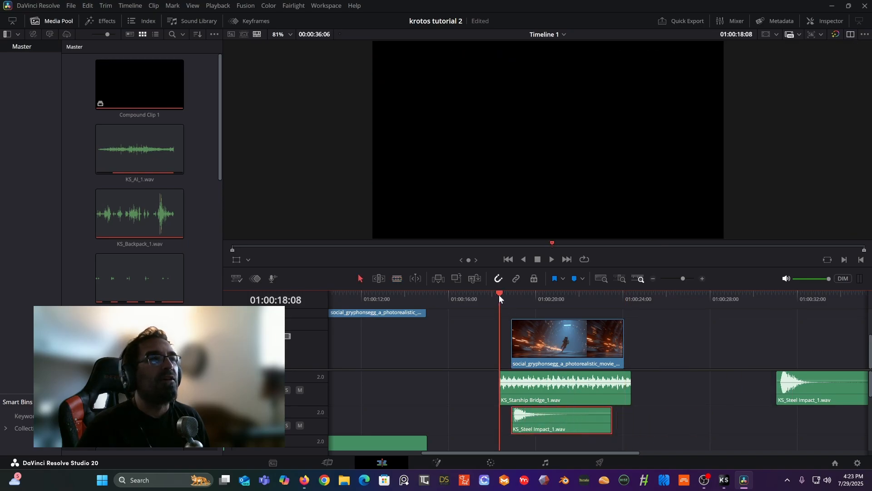
# Play the scene with the first Steel Impact hit, then swap it for the second hit, aligned with the tunnel video's start
pyautogui.press('space')
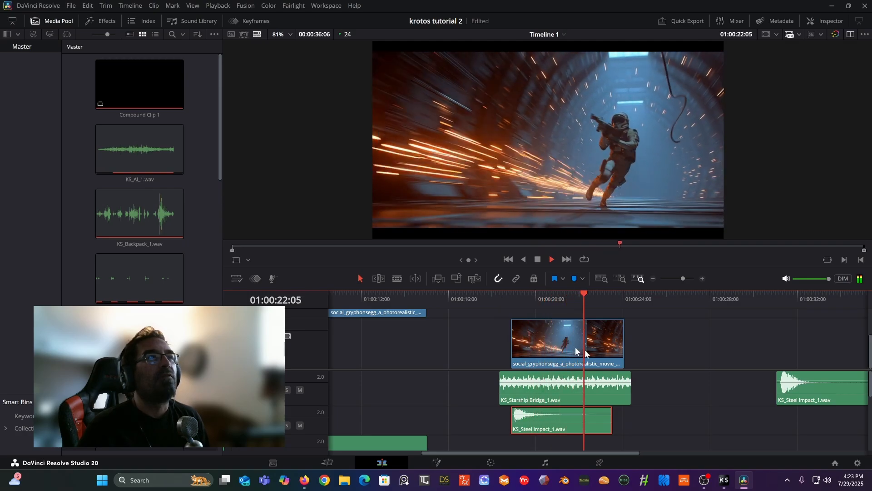
pyautogui.press('space')
pyautogui.moveTo(521, 423); pyautogui.dragTo(687, 348)
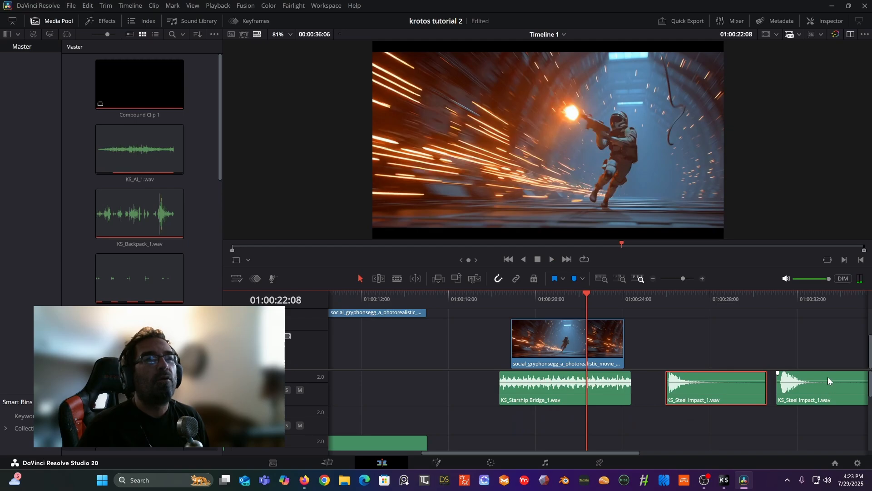
pyautogui.moveTo(828, 377); pyautogui.dragTo(726, 390)
pyautogui.scroll(2, 722, 385)
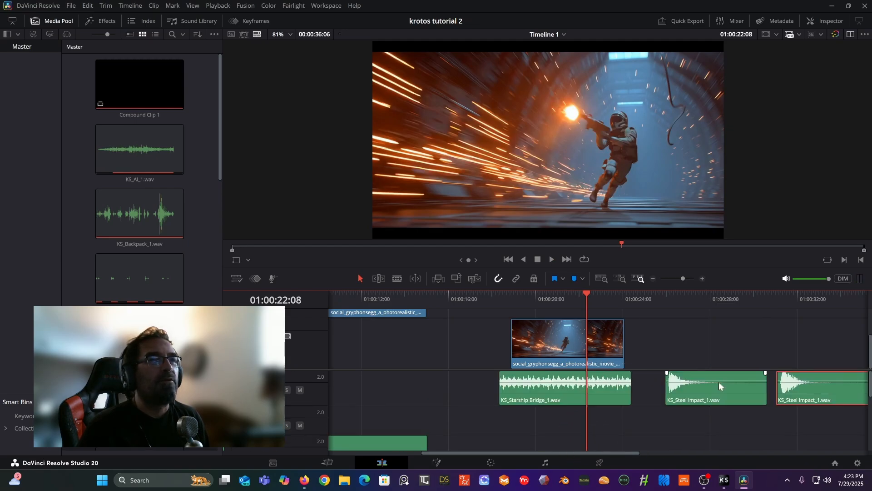
pyautogui.scroll(-3, 727, 381)
pyautogui.scroll(2, 666, 399)
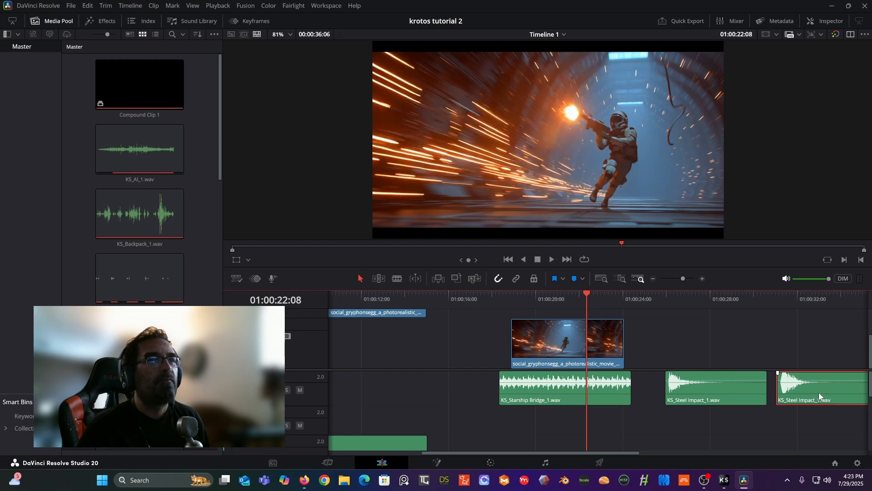
pyautogui.moveTo(818, 391); pyautogui.dragTo(546, 430)
# Play the tunnel scene from the video's start to check the second Steel Impact hit
pyautogui.click(509, 297)
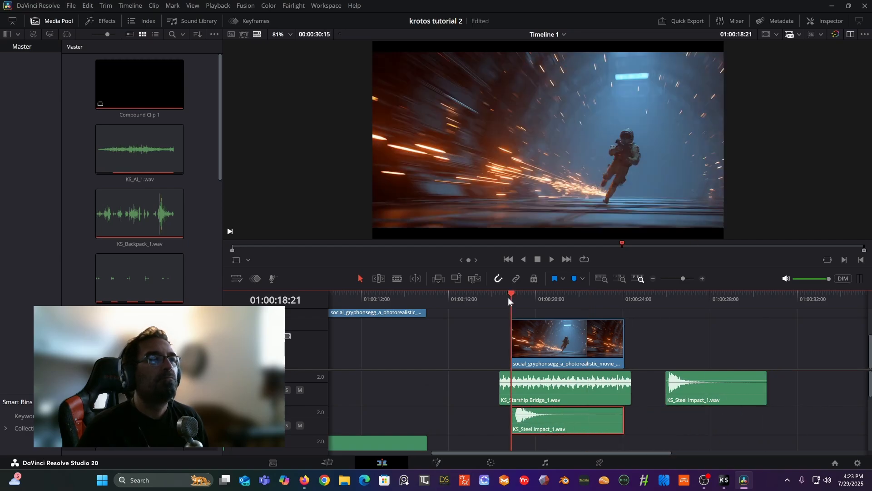
pyautogui.press('space')
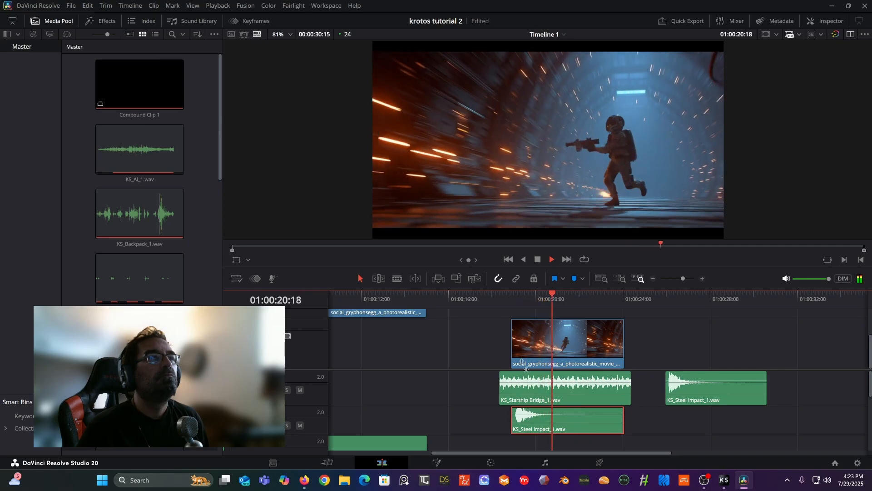
pyautogui.press('space')
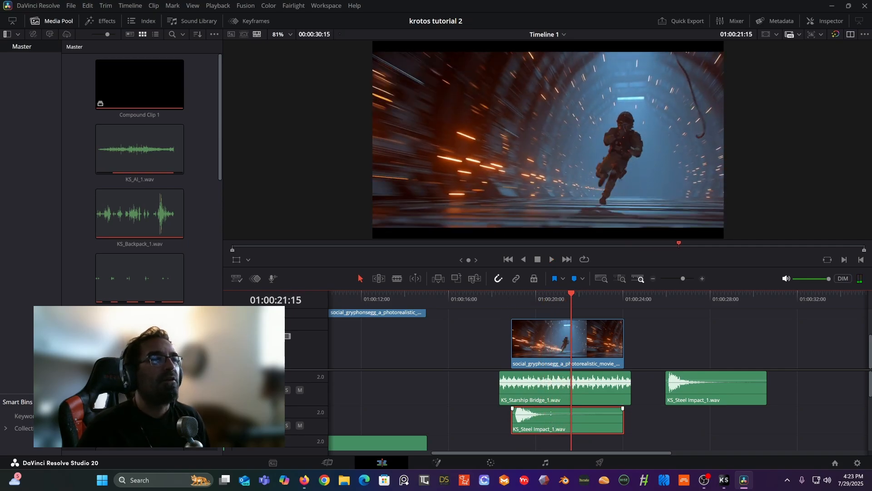
# Lower the volume of KS_Starship Bridge_1.wav slightly and replay the tunnel scene from the video's start
pyautogui.click(551, 414)
pyautogui.moveTo(555, 381); pyautogui.dragTo(554, 384)
pyautogui.click(511, 296)
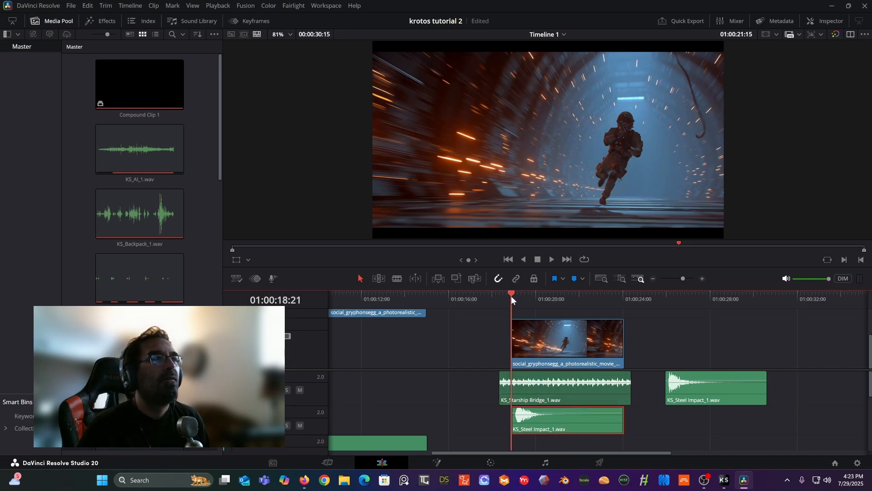
pyautogui.press('space')
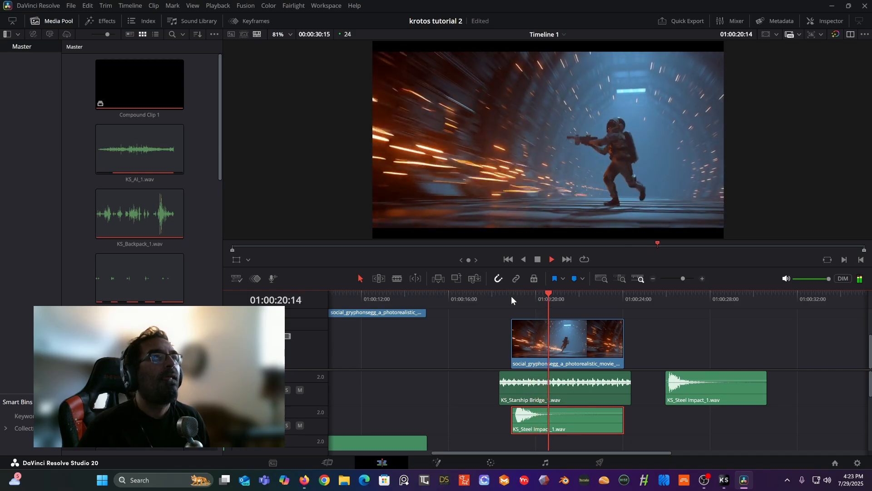
pyautogui.press('space')
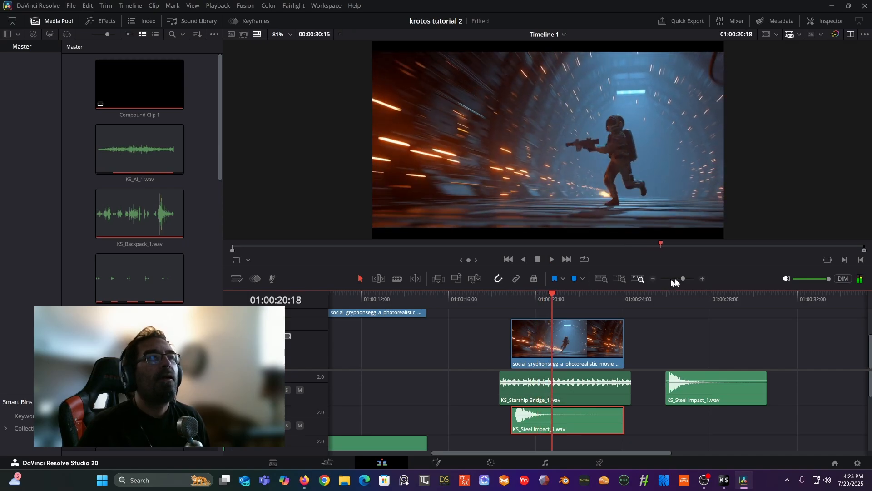
# Shift the Steel Impact hit about a quarter second ahead of the tunnel video's start and replay the scene
pyautogui.click(702, 279)
pyautogui.click(702, 278)
pyautogui.moveTo(504, 429); pyautogui.dragTo(482, 428)
pyautogui.click(408, 298)
pyautogui.press('space')
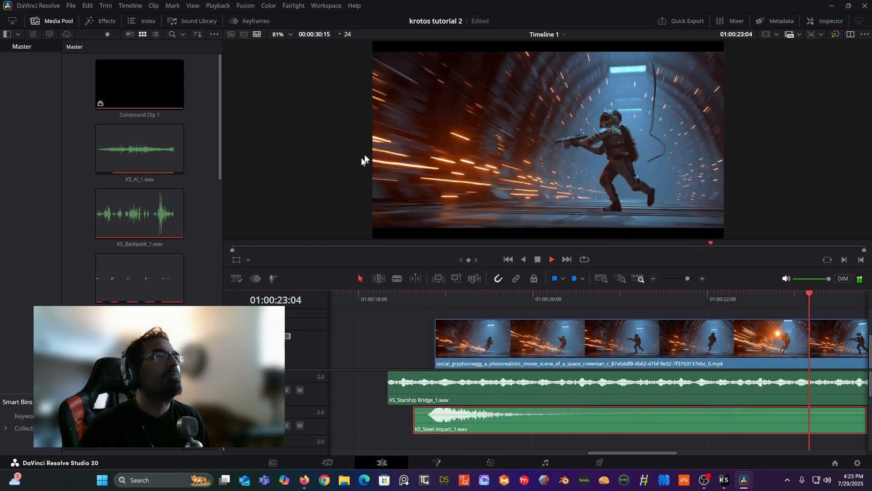
pyautogui.press('space')
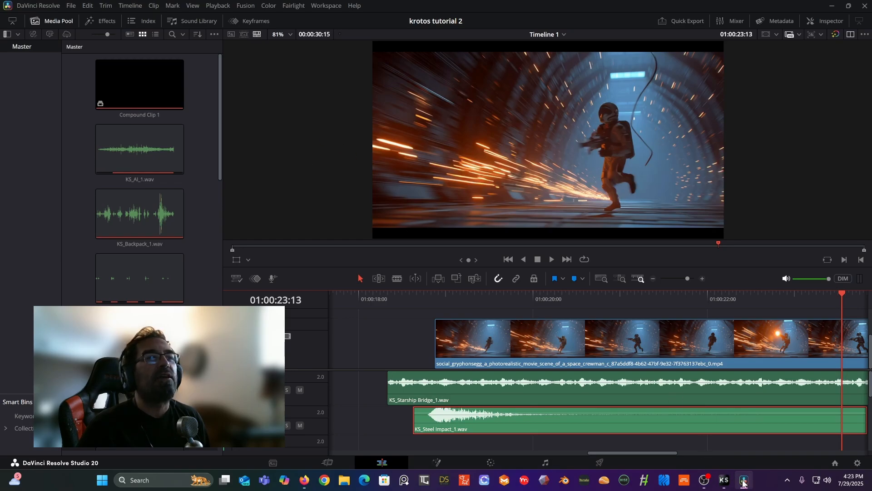
# Switch to Krotos Studio, clear the preset search and audition the Boots Indoor preset from the Footsteps category
pyautogui.click(725, 480)
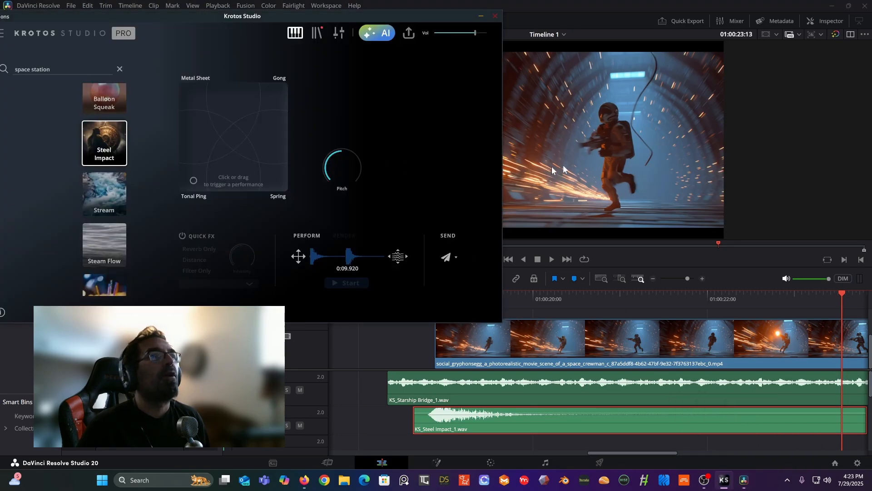
pyautogui.moveTo(227, 18); pyautogui.dragTo(397, 43)
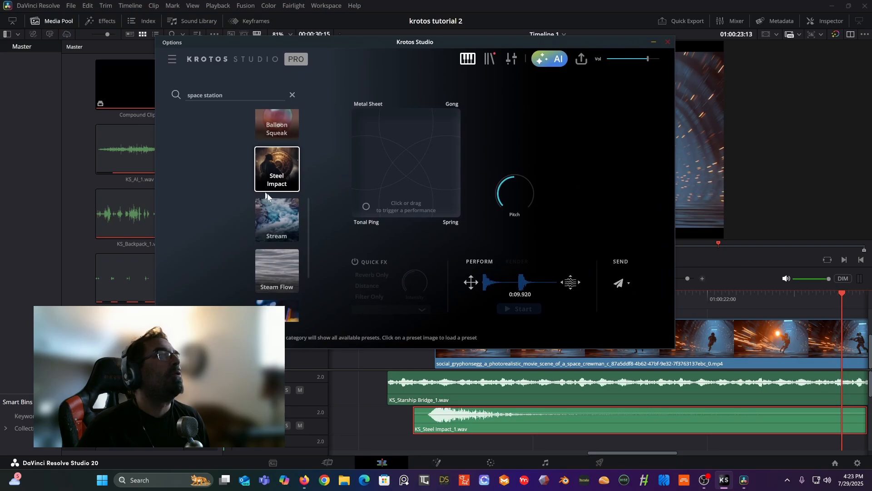
pyautogui.scroll(-2, 273, 196)
pyautogui.scroll(6, 291, 199)
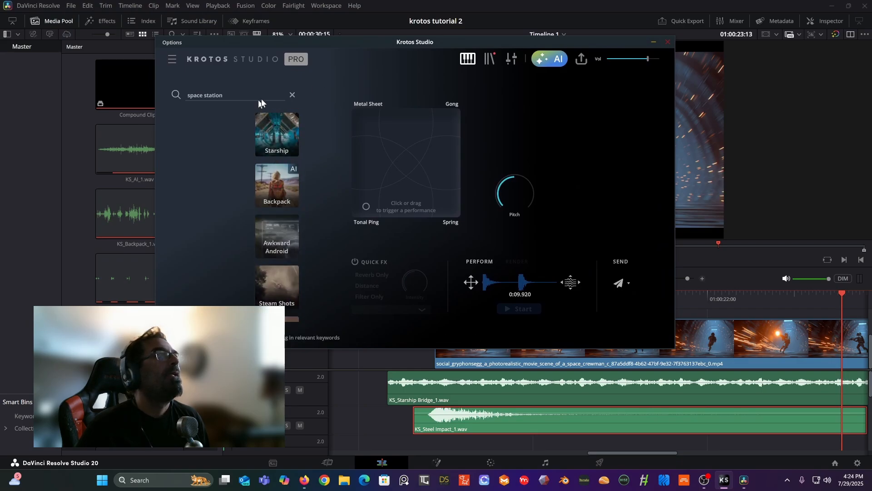
pyautogui.click(292, 95)
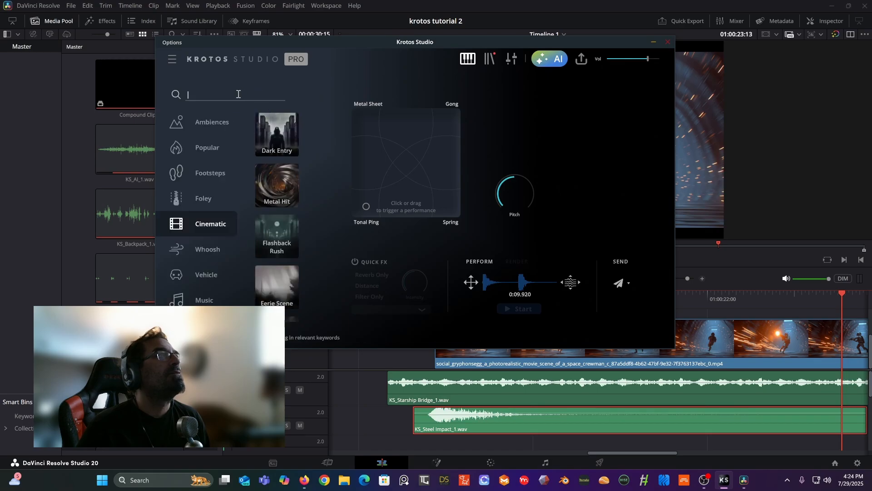
pyautogui.click(208, 173)
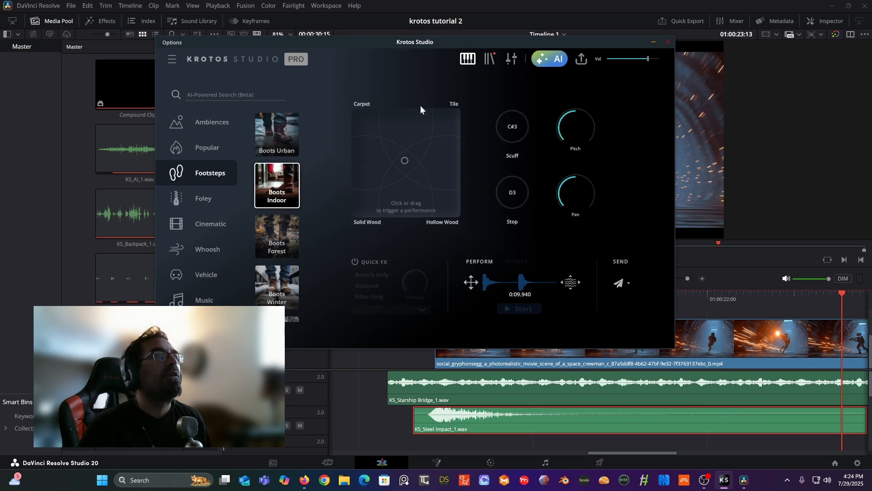
pyautogui.moveTo(363, 202)
pyautogui.mouseDown()
pyautogui.moveTo(438, 185)
pyautogui.moveTo(443, 123)
pyautogui.moveTo(369, 120)
pyautogui.moveTo(374, 139)
pyautogui.mouseUp()
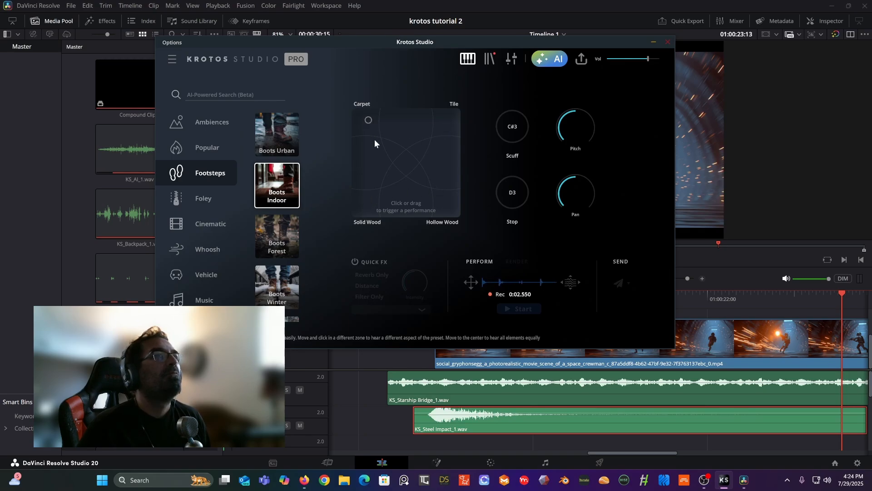
# Load the Boots Urban Extras footsteps preset and audition its Concrete, Broken Glass, Gravel and Metal Grate zones
pyautogui.scroll(-2, 275, 244)
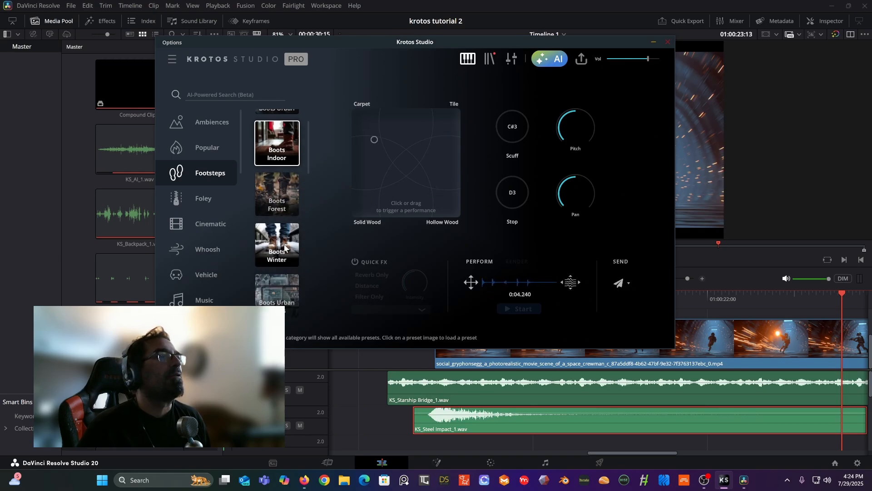
pyautogui.scroll(-2, 285, 248)
pyautogui.scroll(-1, 292, 234)
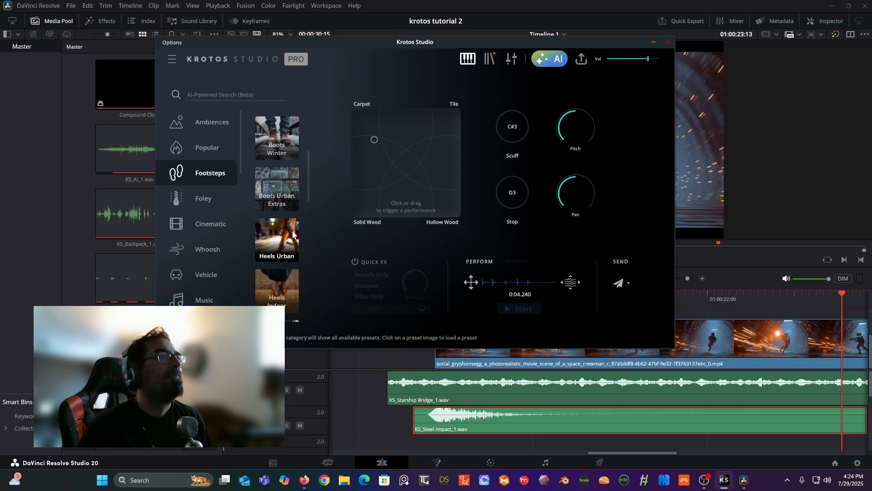
pyautogui.click(283, 178)
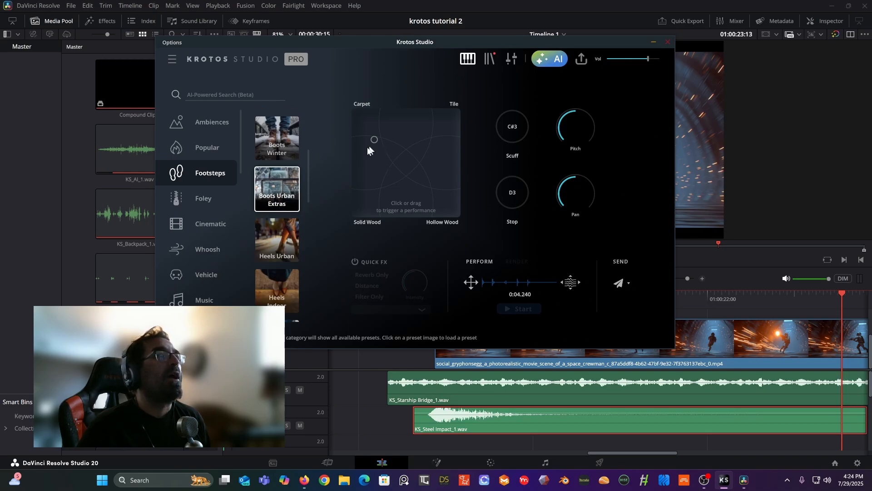
pyautogui.click(373, 128)
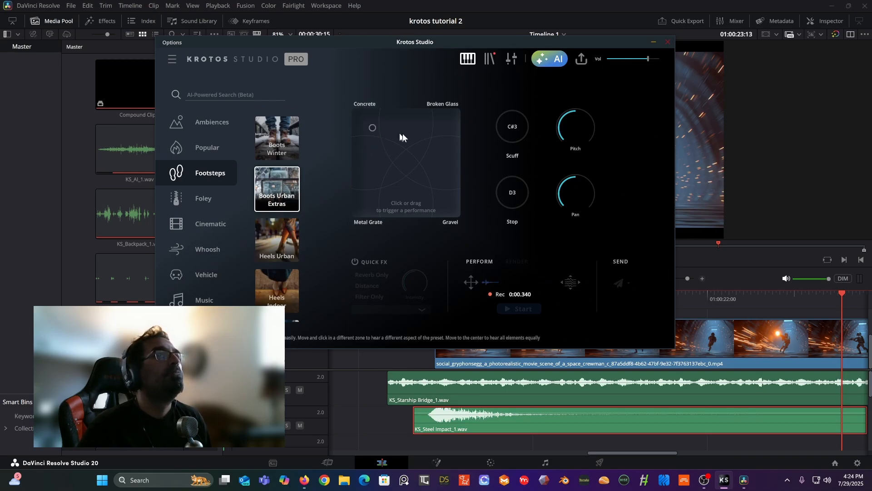
pyautogui.click(441, 130)
pyautogui.click(437, 190)
pyautogui.click(366, 196)
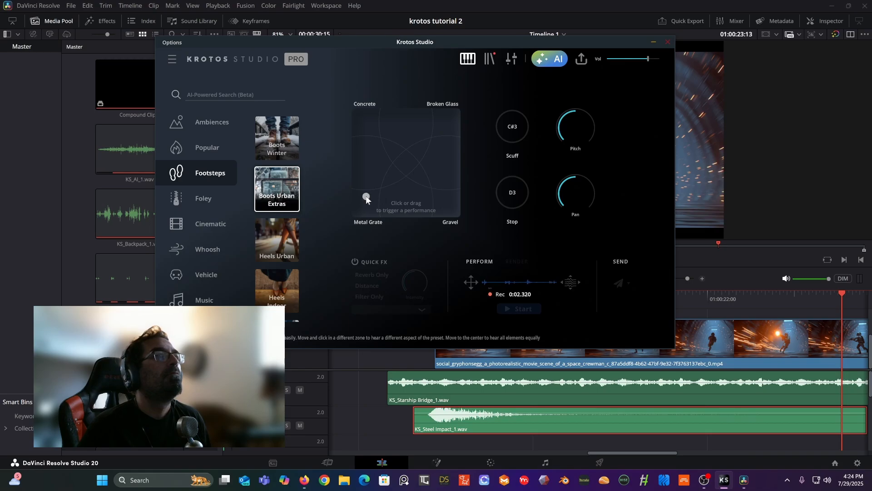
pyautogui.moveTo(367, 199); pyautogui.dragTo(376, 193)
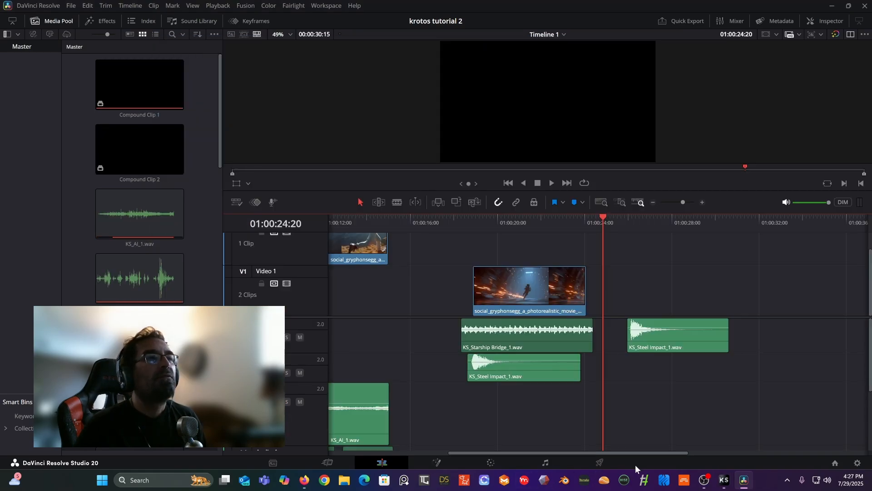
# Record a Boots Urban Extras take against the tunnel scene's playback and place it below Steel Impact, aligned with the tunnel video's start
pyautogui.click(449, 226)
pyautogui.click(723, 477)
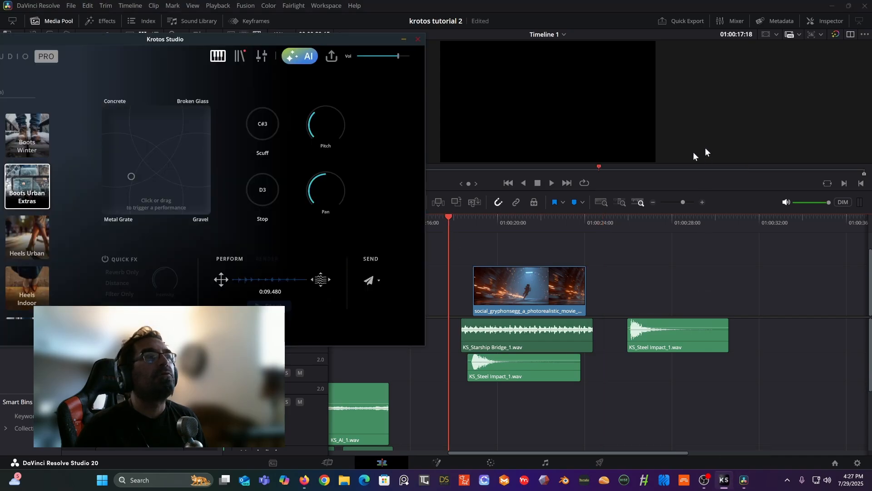
pyautogui.moveTo(295, 40); pyautogui.dragTo(871, 136)
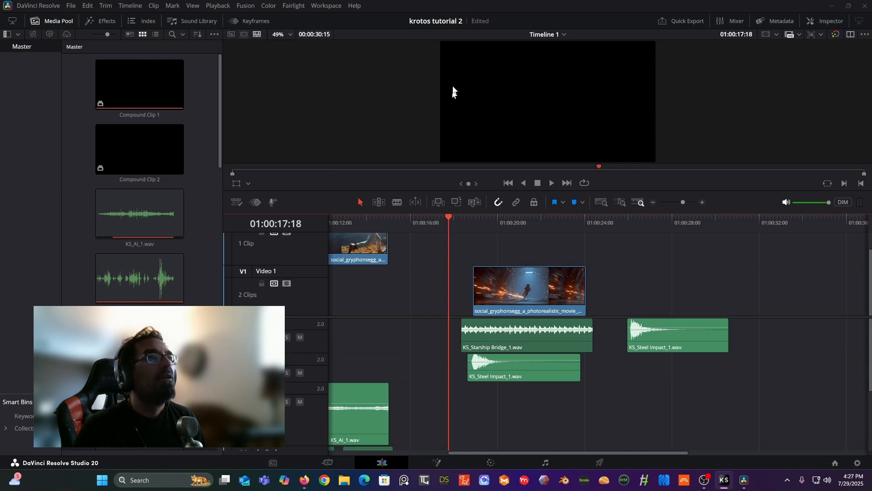
pyautogui.click(551, 183)
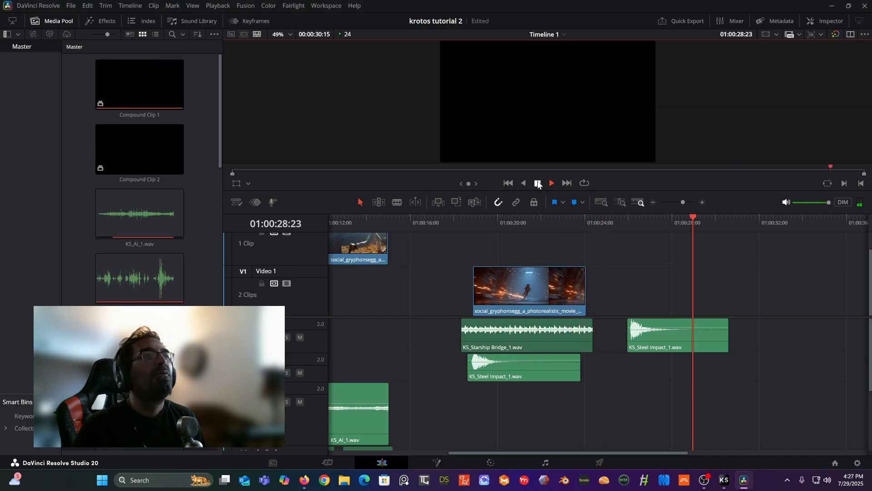
pyautogui.click(538, 183)
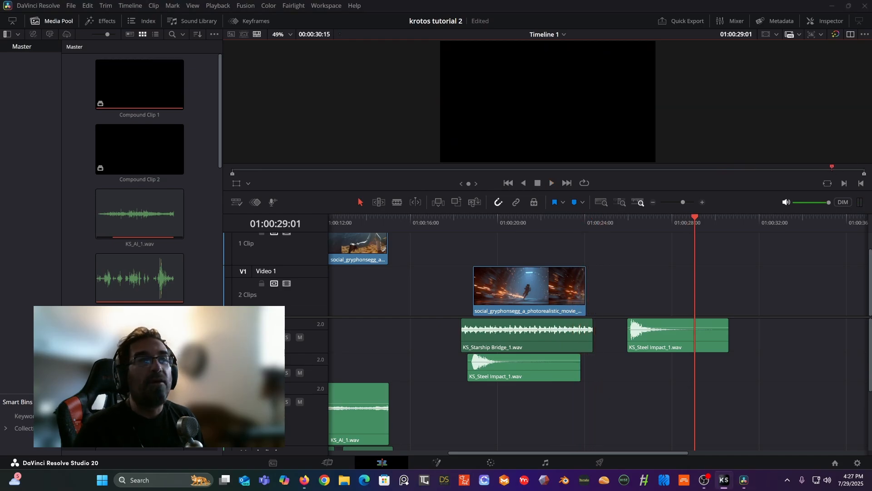
pyautogui.moveTo(579, 256); pyautogui.dragTo(474, 405)
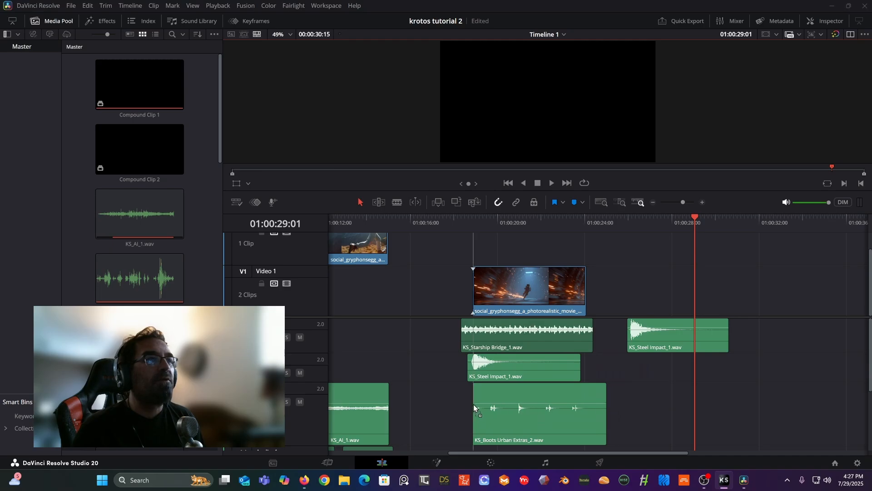
# Play the tunnel scene from its start to check how the recorded footsteps match the runner
pyautogui.click(474, 222)
pyautogui.press('space')
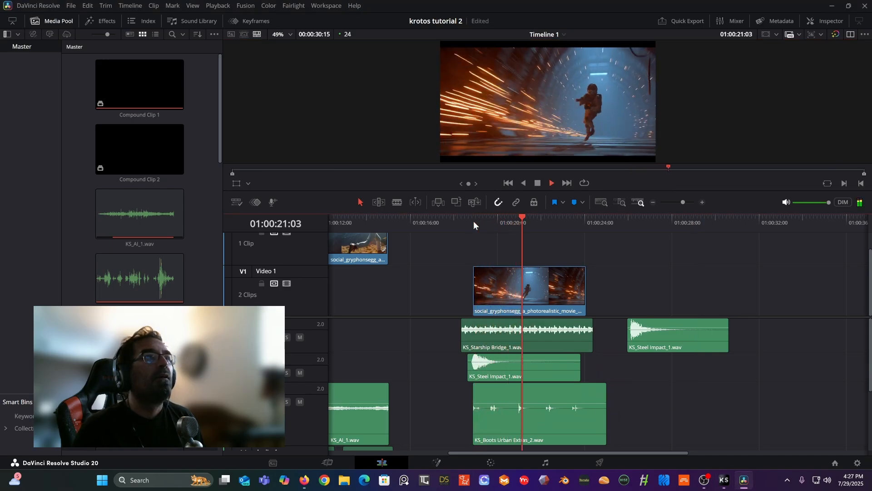
pyautogui.press('space')
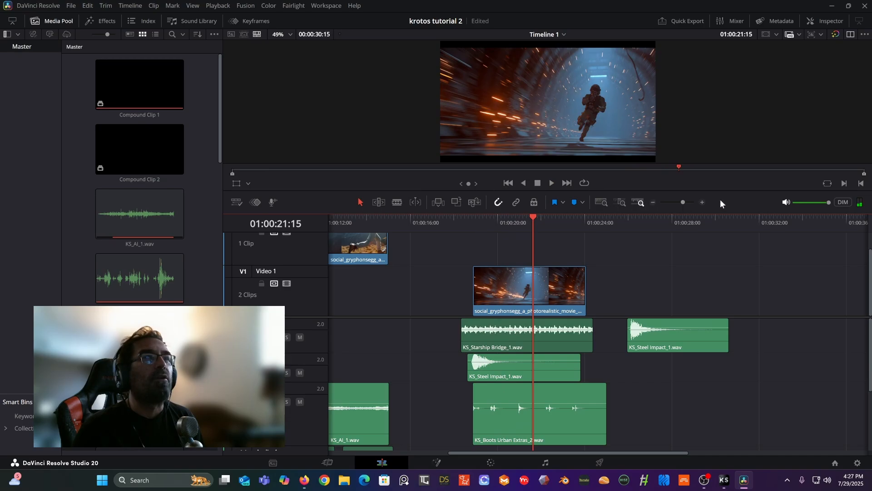
# Slide KS_Boots Urban Extras_2.wav earlier so its strongest footstep lands on the runner's step at 01:00:20:11, and replay the scene
pyautogui.click(701, 203)
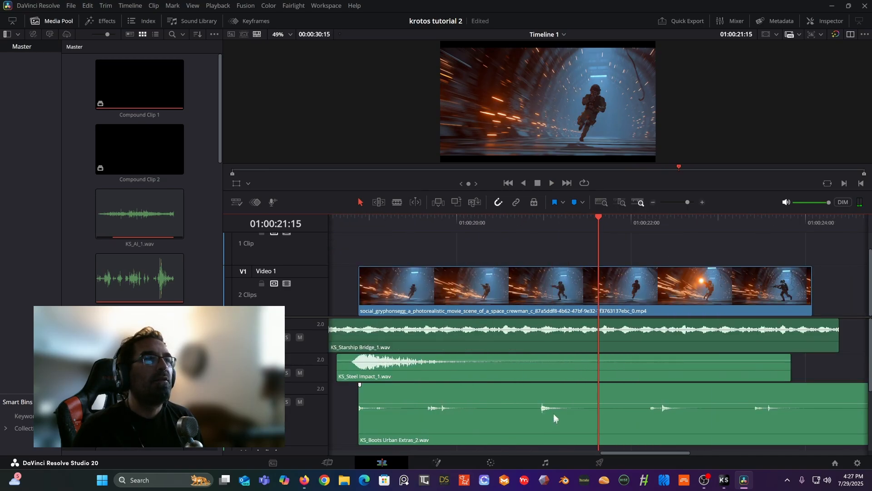
pyautogui.moveTo(523, 223); pyautogui.dragTo(496, 229)
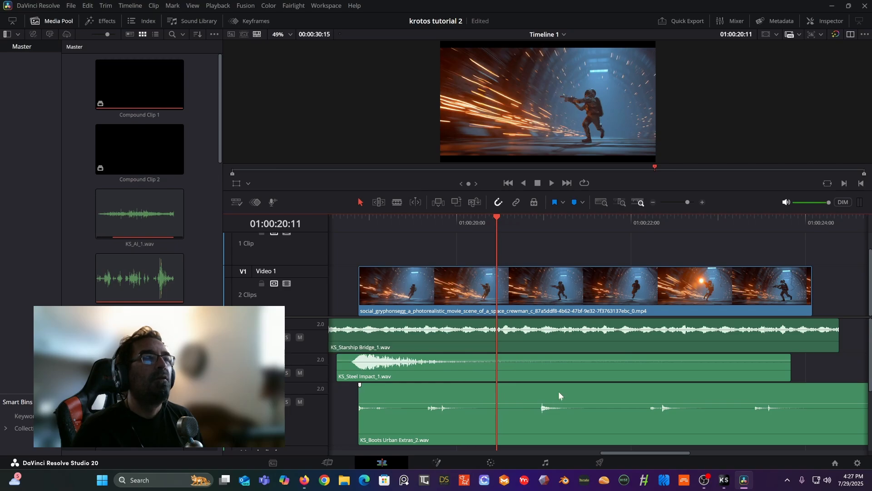
pyautogui.moveTo(557, 391); pyautogui.dragTo(517, 407)
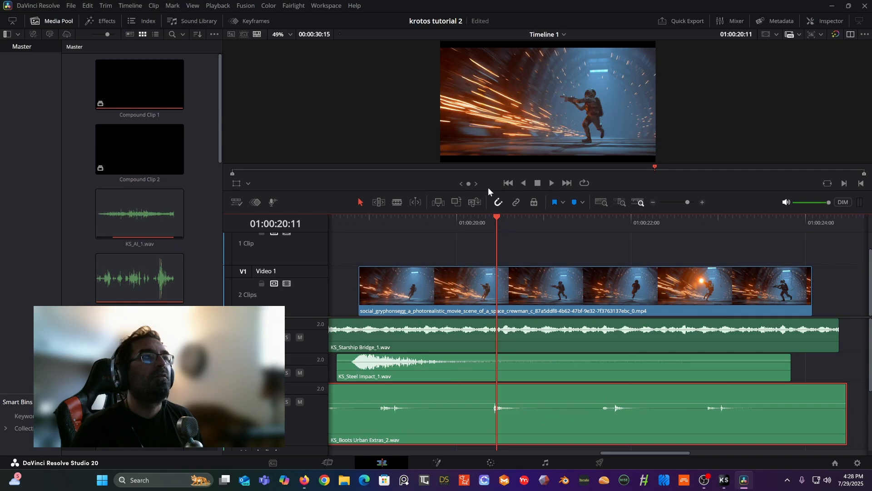
pyautogui.click(484, 224)
pyautogui.press('space')
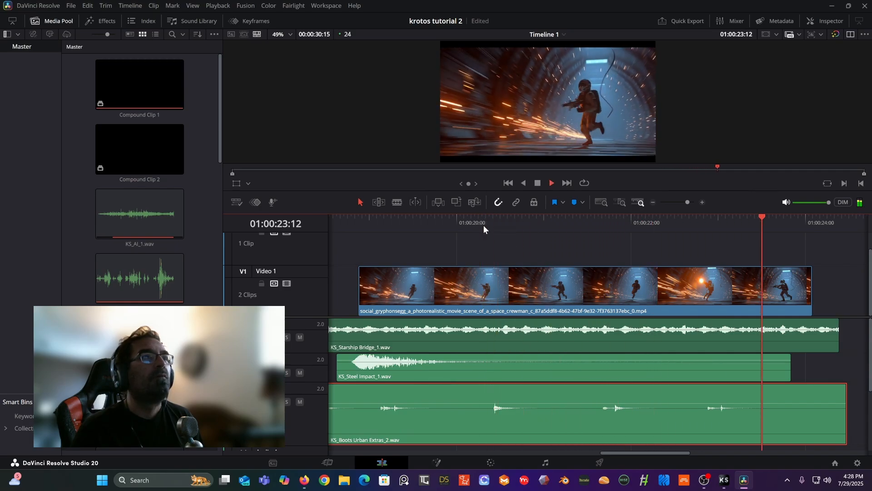
# Slide KS_Boots Urban Extras_2.wav so its first footstep starts on the runner's step at 01:00:19:07
pyautogui.press('space')
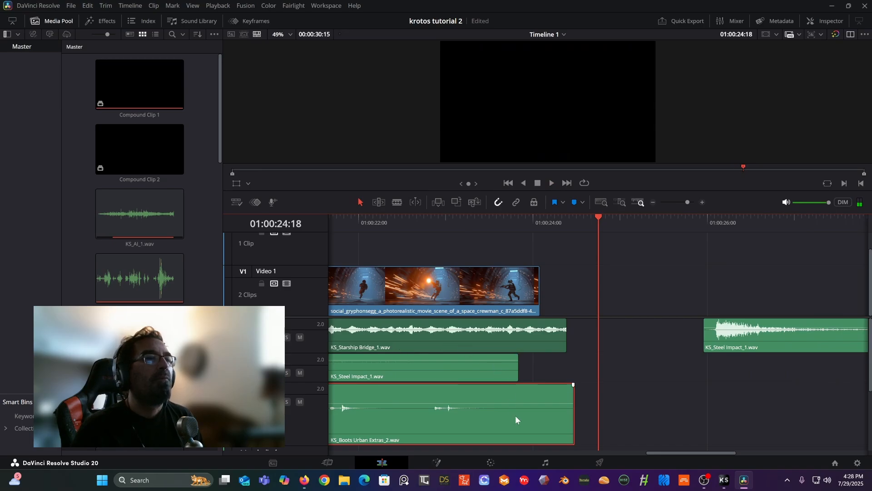
pyautogui.moveTo(658, 451); pyautogui.dragTo(598, 453)
pyautogui.moveTo(499, 386); pyautogui.dragTo(537, 393)
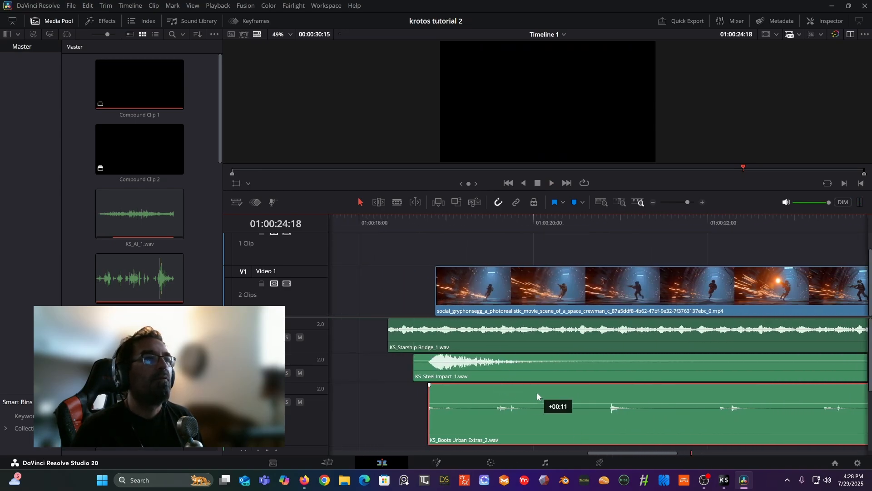
pyautogui.moveTo(427, 220)
pyautogui.mouseDown()
pyautogui.moveTo(451, 222)
pyautogui.moveTo(436, 224)
pyautogui.mouseUp()
pyautogui.moveTo(465, 391); pyautogui.dragTo(473, 392)
pyautogui.moveTo(435, 219); pyautogui.dragTo(471, 223)
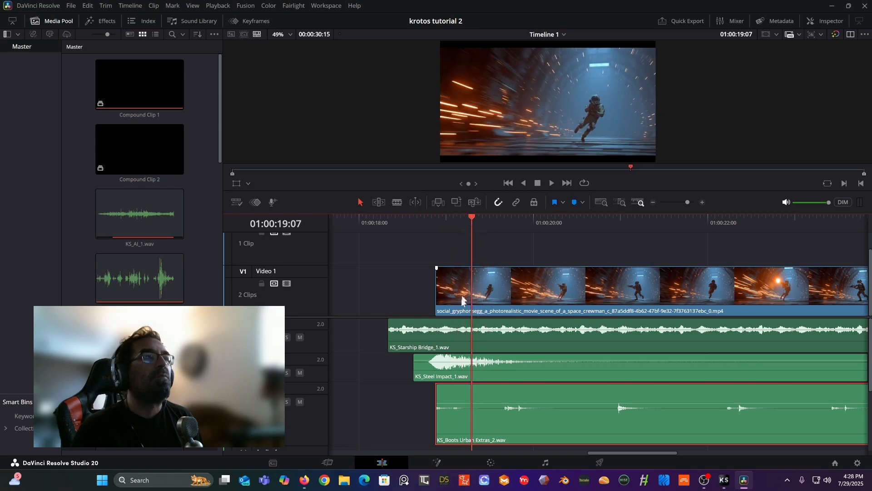
pyautogui.moveTo(501, 397); pyautogui.dragTo(540, 401)
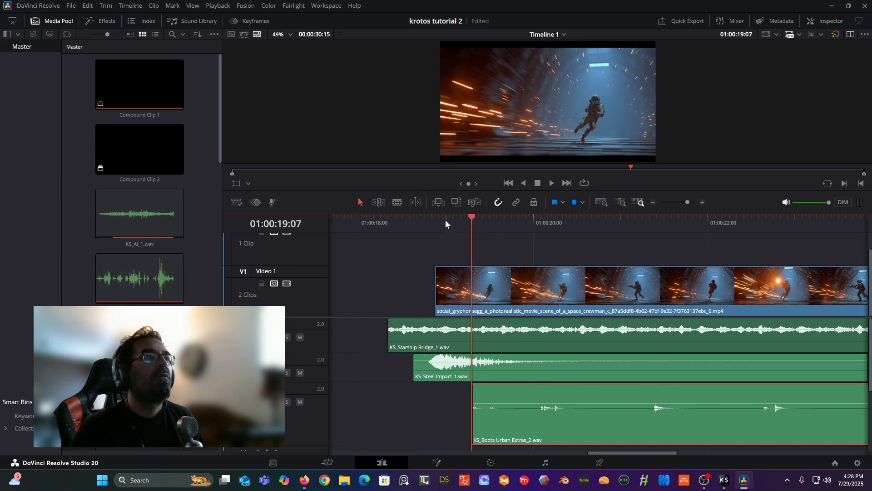
# Split the boots clip before its second footstep at 01:00:20:02 and move the remainder to the runner's step at 01:00:20:11
pyautogui.moveTo(478, 222); pyautogui.dragTo(572, 236)
pyautogui.press('b')
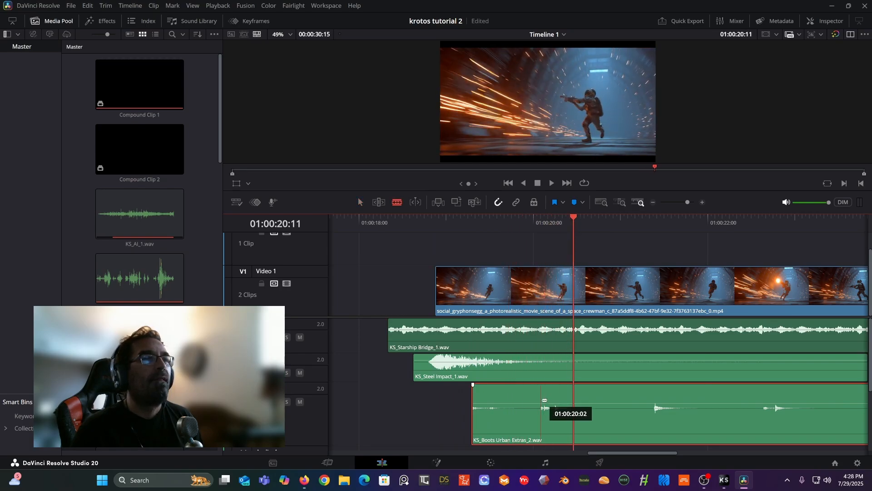
pyautogui.press('a')
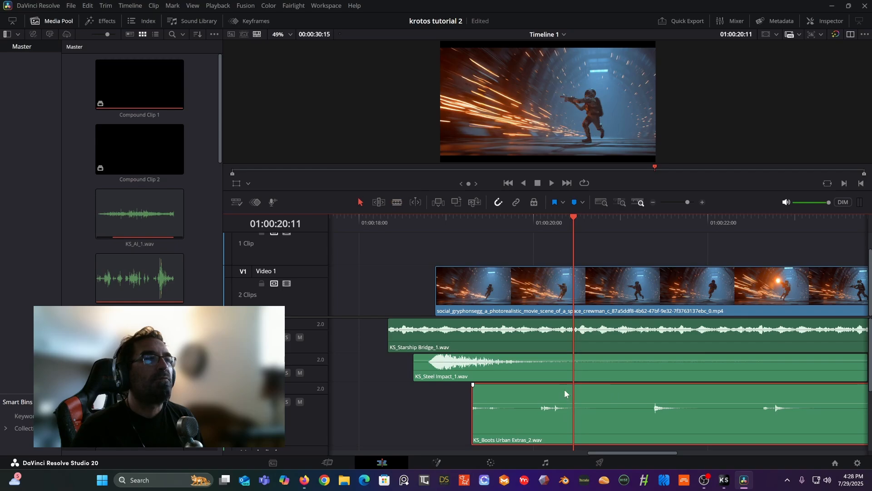
pyautogui.moveTo(564, 389); pyautogui.dragTo(551, 397)
pyautogui.press('b')
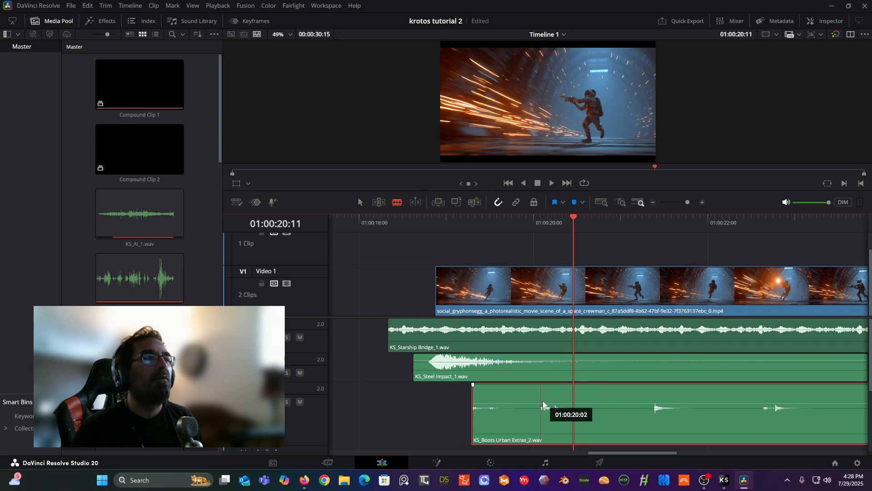
pyautogui.click(540, 402)
pyautogui.moveTo(552, 396); pyautogui.dragTo(586, 389)
# Split the boots clip at 01:00:21:17, slide the remainder slightly earlier against the previous piece, and replay that section
pyautogui.moveTo(576, 216); pyautogui.dragTo(683, 217)
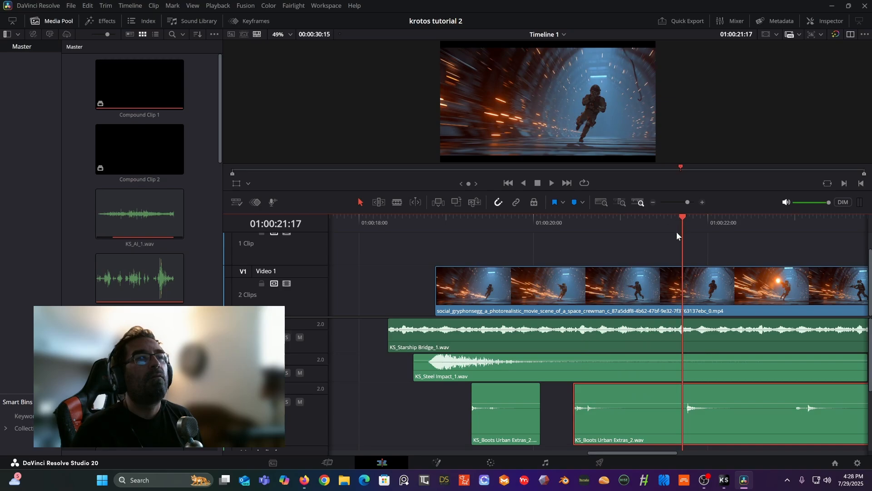
pyautogui.press('b')
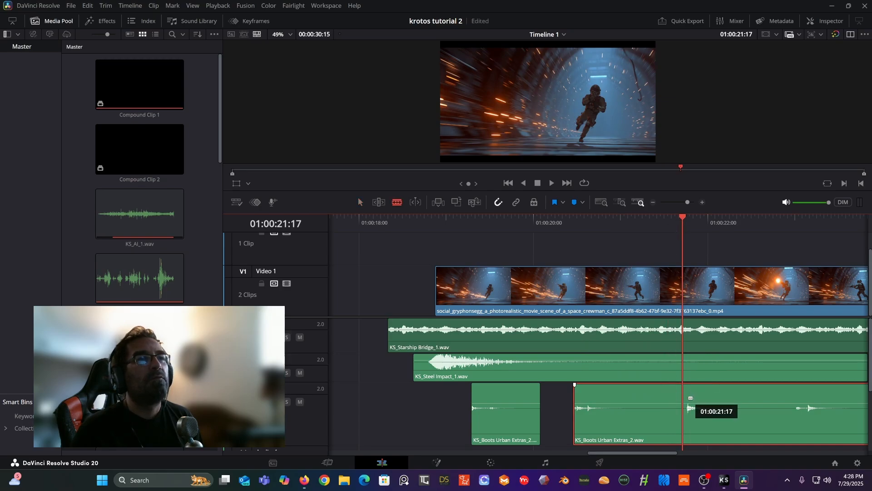
pyautogui.click(687, 391)
pyautogui.press('a')
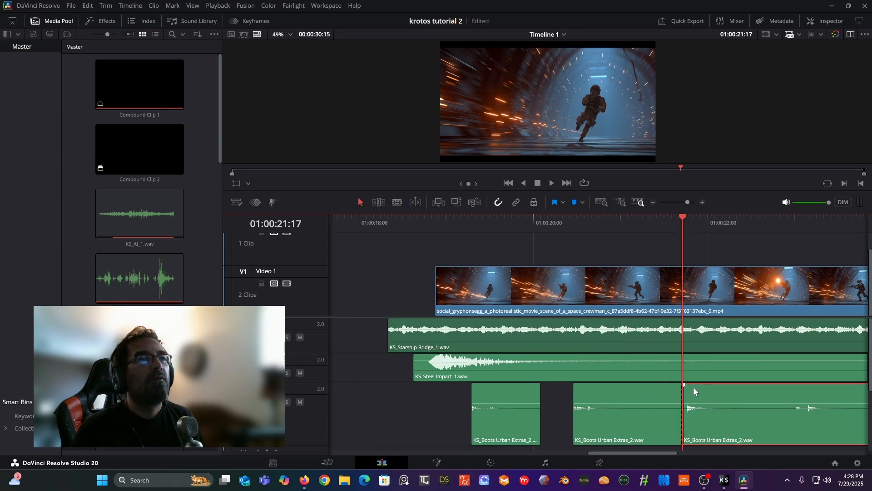
pyautogui.moveTo(693, 387); pyautogui.dragTo(688, 388)
pyautogui.click(664, 220)
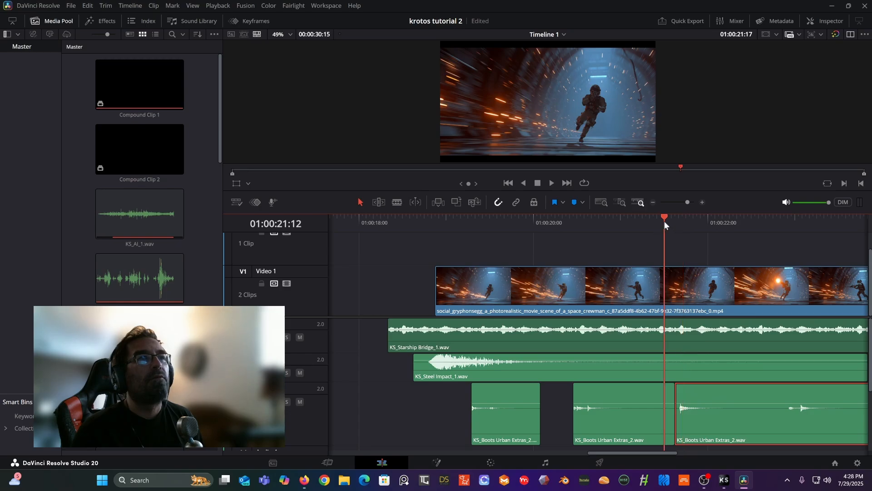
pyautogui.press('space')
pyautogui.press('space')
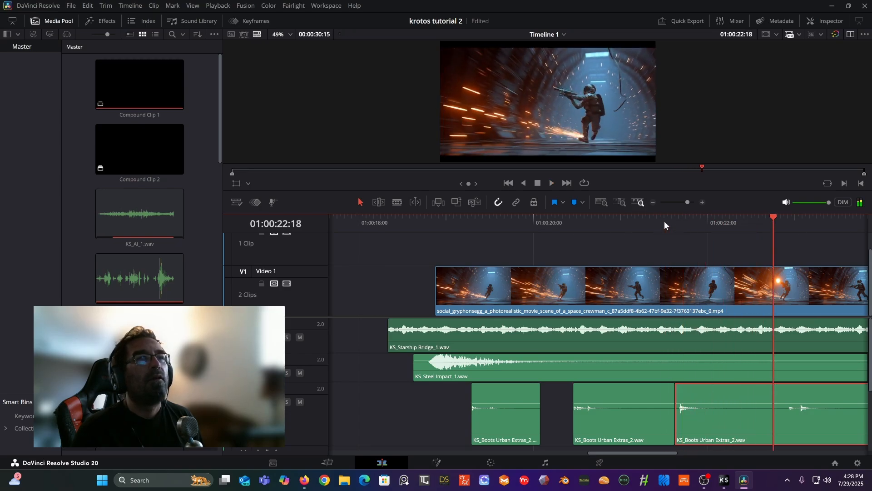
# Play the end of the tunnel scene and trim the last boots clip to just past the tunnel video's end
pyautogui.moveTo(775, 218); pyautogui.dragTo(830, 208)
pyautogui.press('space')
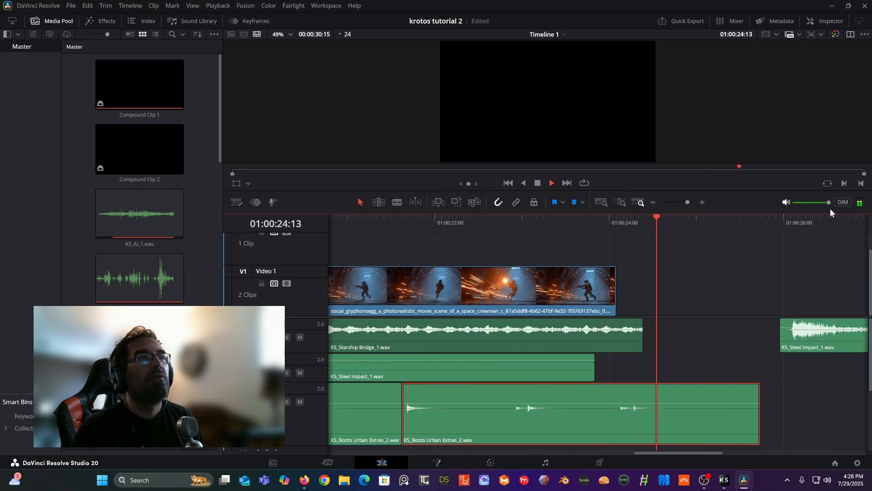
pyautogui.press('space')
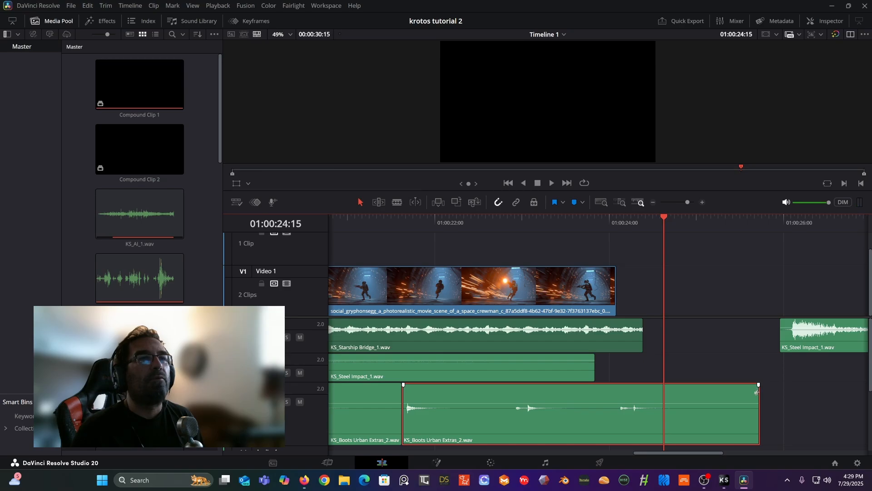
pyautogui.moveTo(757, 392); pyautogui.dragTo(619, 411)
# Combine the three Boots Urban Extras pieces into a compound clip named Compound Clip 3
pyautogui.click(653, 202)
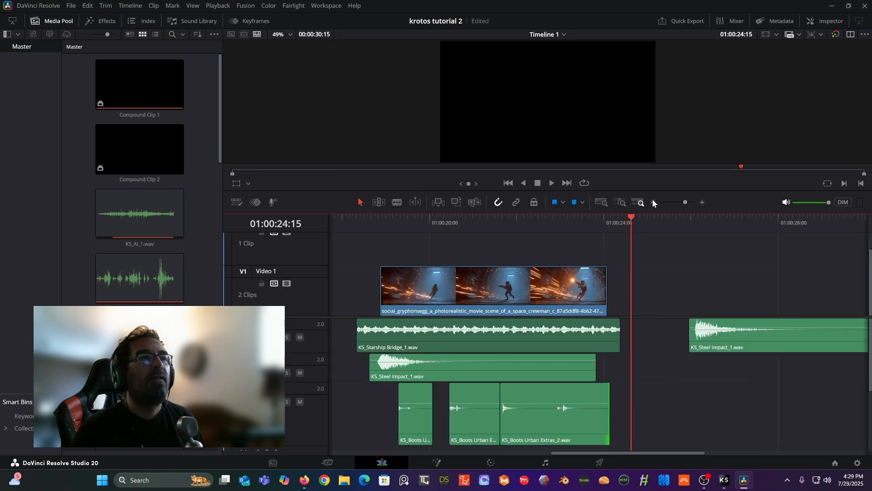
pyautogui.moveTo(683, 377); pyautogui.dragTo(384, 424)
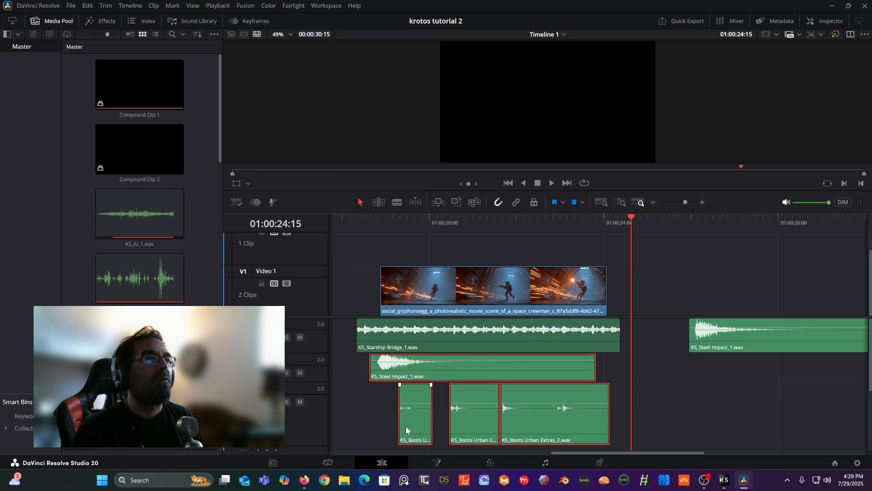
pyautogui.rightClick(407, 426)
pyautogui.click(658, 407)
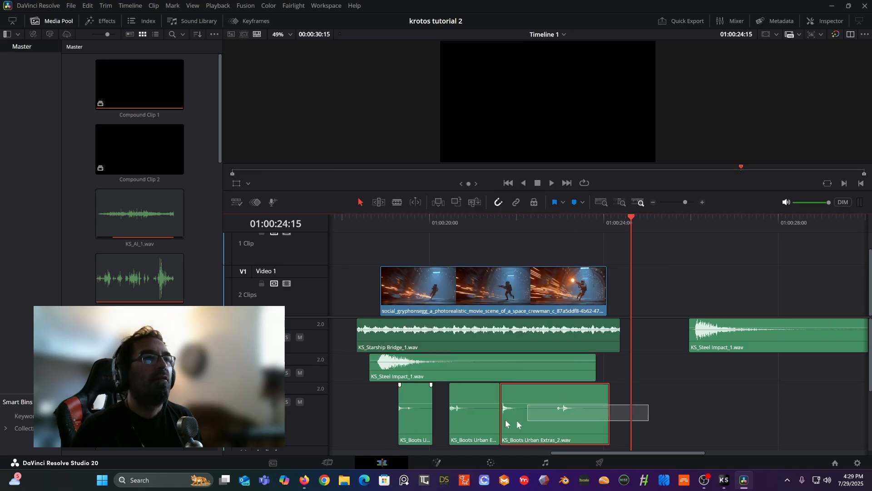
pyautogui.rightClick(414, 422)
pyautogui.click(474, 160)
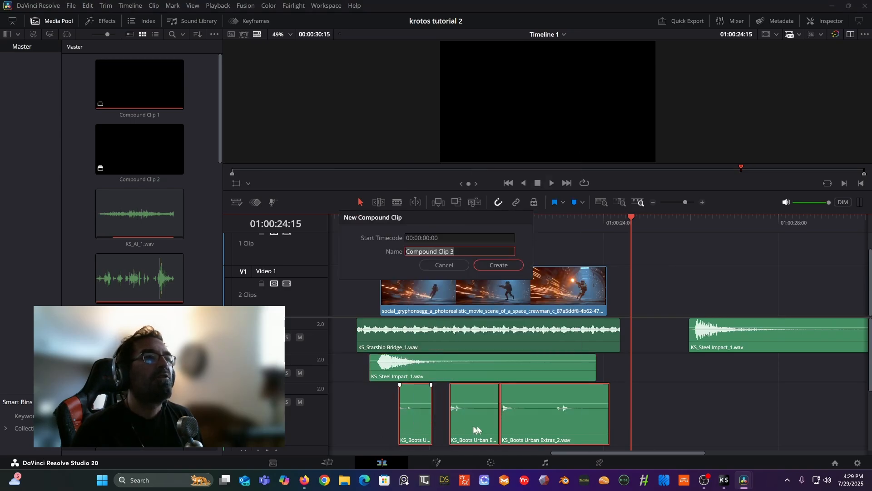
pyautogui.click(487, 266)
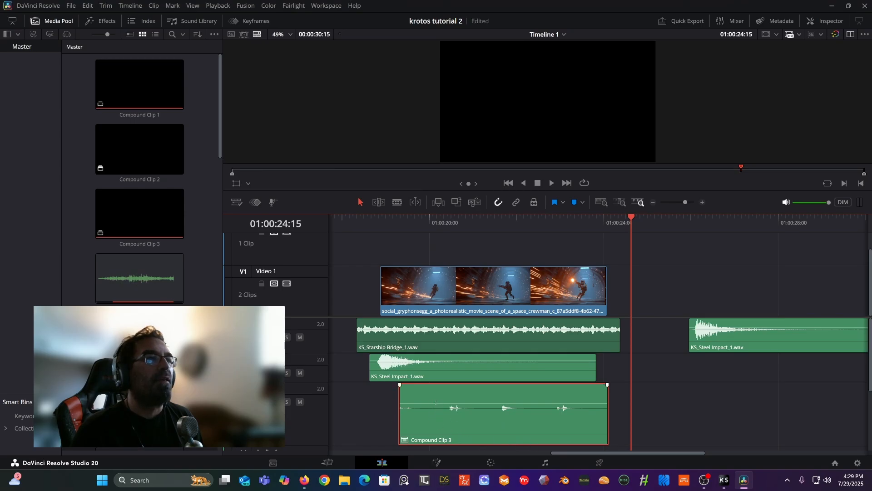
# Raise the footsteps compound clip's volume to about 6.70 dB and replay the tunnel scene from its start
pyautogui.moveTo(436, 402); pyautogui.dragTo(436, 398)
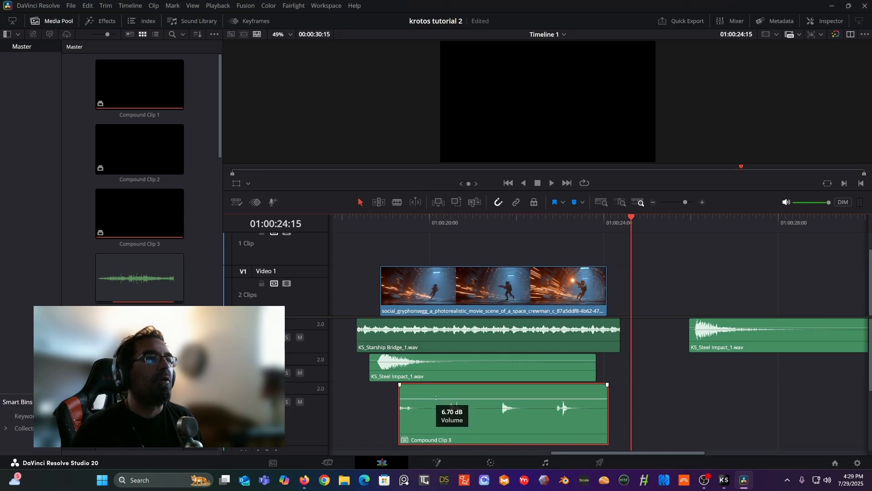
pyautogui.click(380, 222)
pyautogui.press('space')
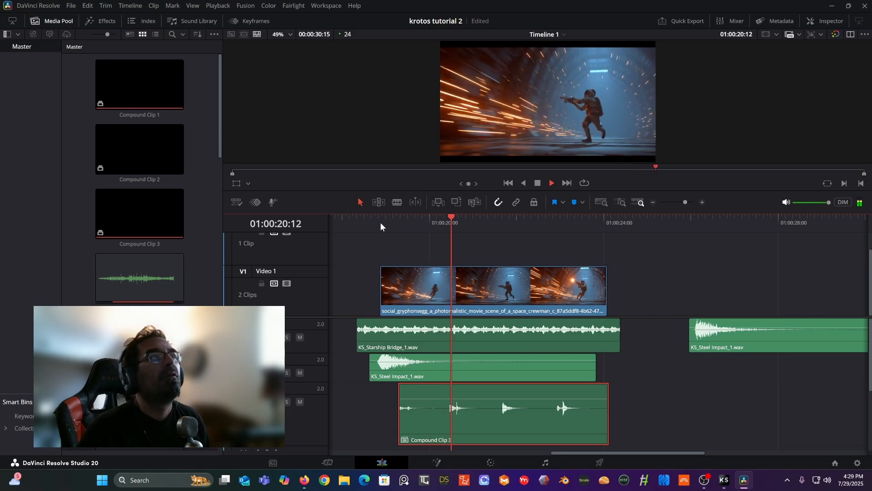
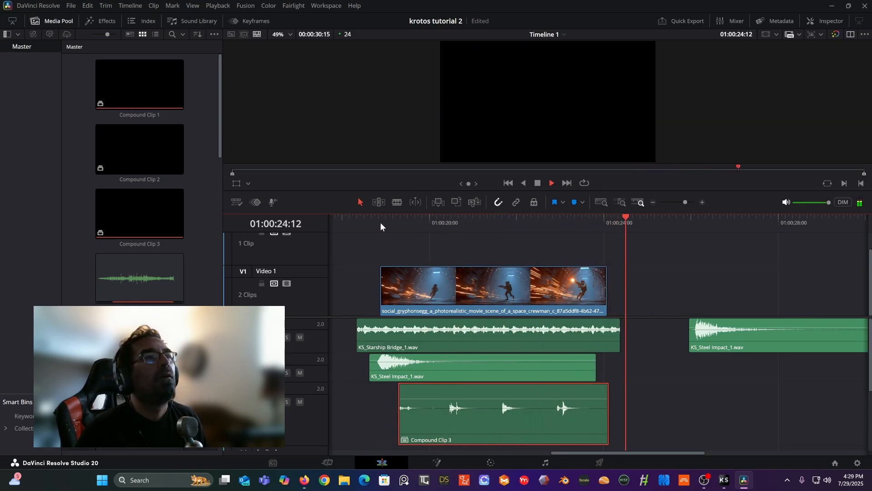
pyautogui.press('space')
# Split Compound Clip 3 at the footstep near 01:00:23:00, place a copy of that footstep directly after it, and play the scene's end
pyautogui.press('b')
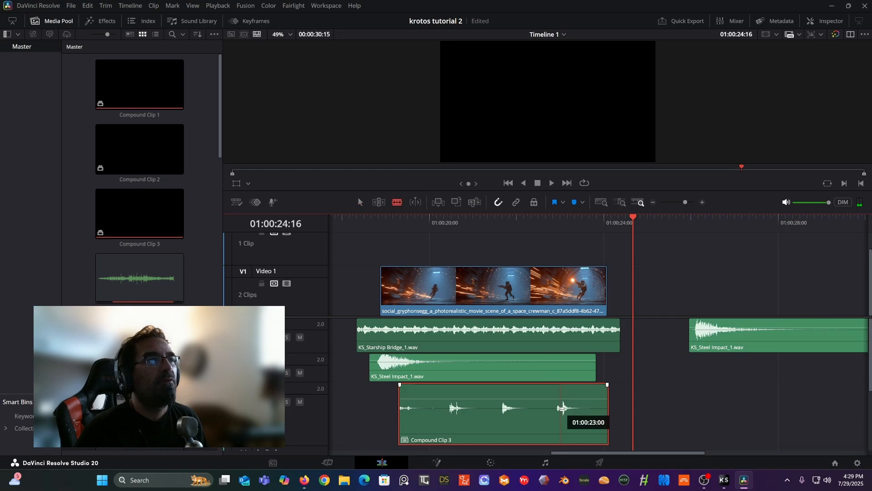
pyautogui.click(558, 408)
pyautogui.press('a')
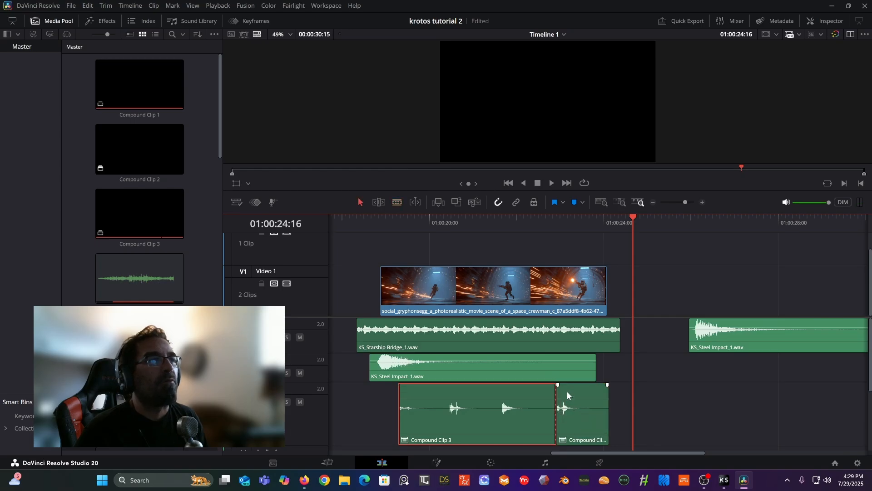
pyautogui.moveTo(567, 391)
pyautogui.mouseDown()
pyautogui.moveTo(615, 387)
pyautogui.moveTo(566, 394)
pyautogui.mouseUp()
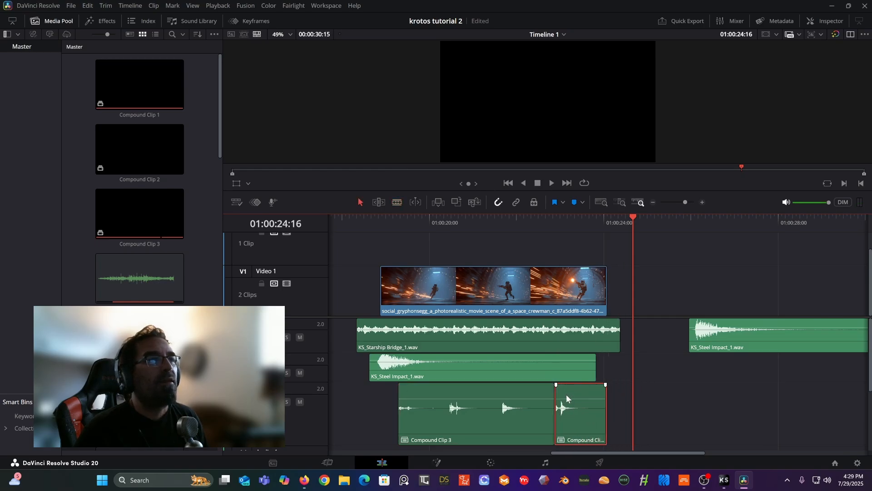
pyautogui.press('.')
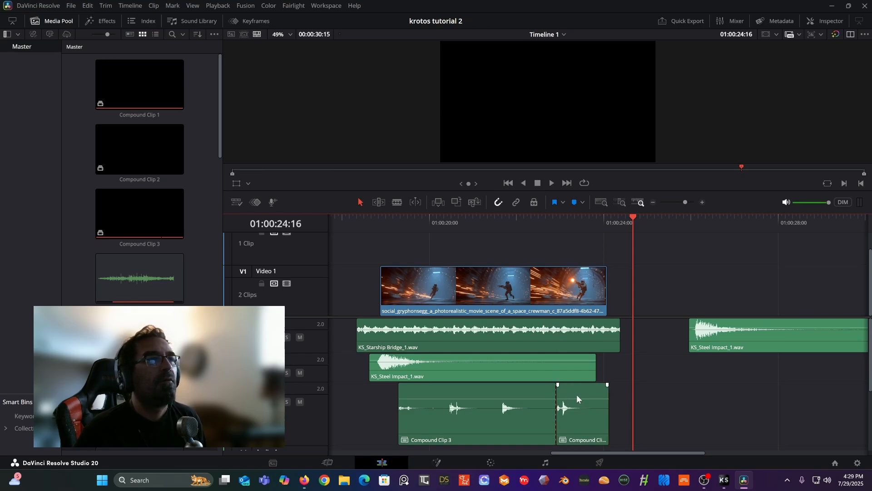
pyautogui.moveTo(574, 392); pyautogui.dragTo(624, 399)
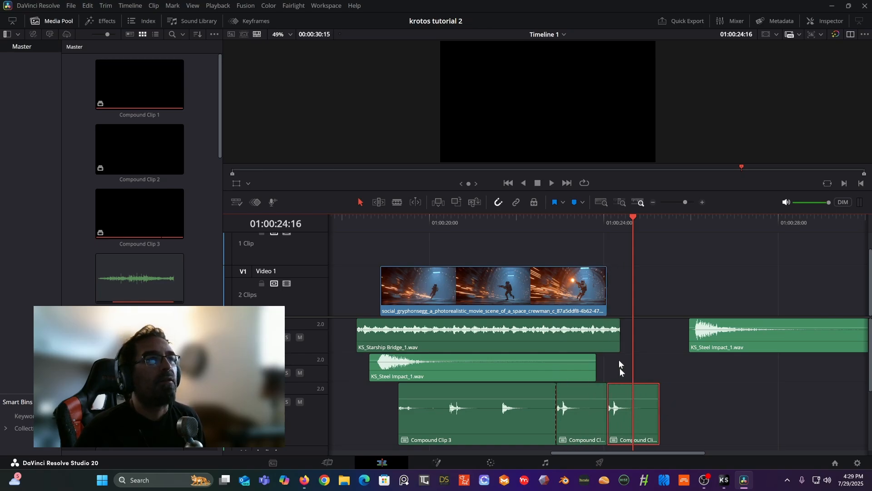
pyautogui.click(594, 222)
pyautogui.press('space')
pyautogui.press('space')
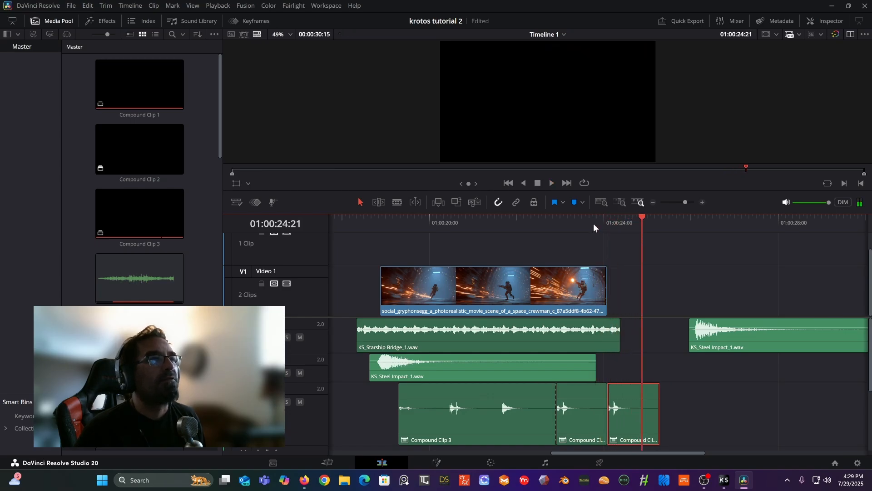
# Extend Starship Bridge toward the last footstep clip's end, add fade-outs to both from about 01:00:24:21, and replay the tunnel scene
pyautogui.moveTo(620, 333); pyautogui.dragTo(643, 322)
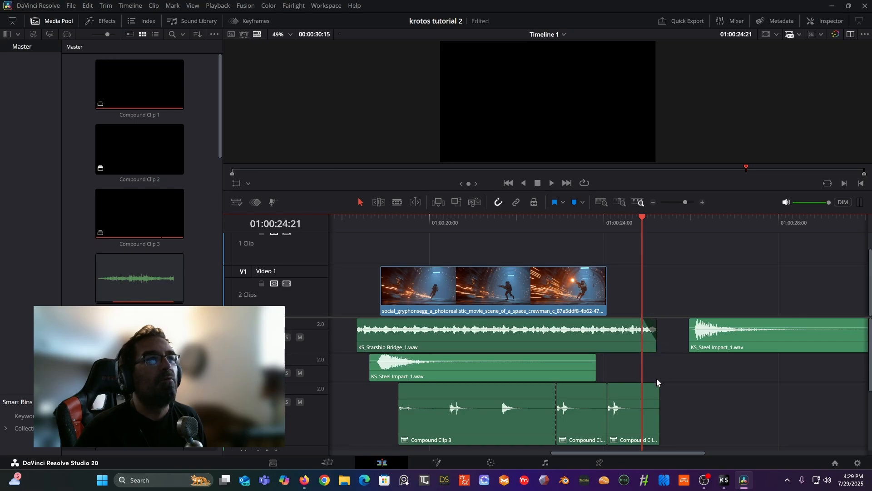
pyautogui.moveTo(659, 385); pyautogui.dragTo(645, 386)
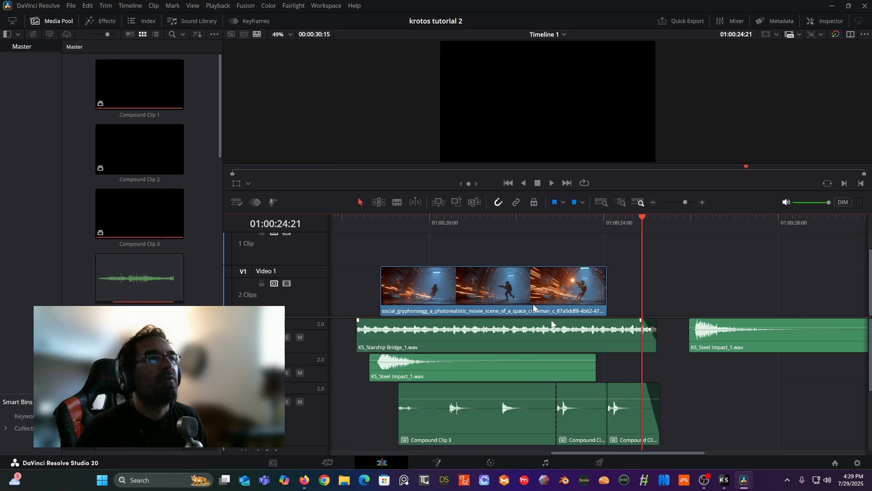
pyautogui.click(376, 221)
pyautogui.press('space')
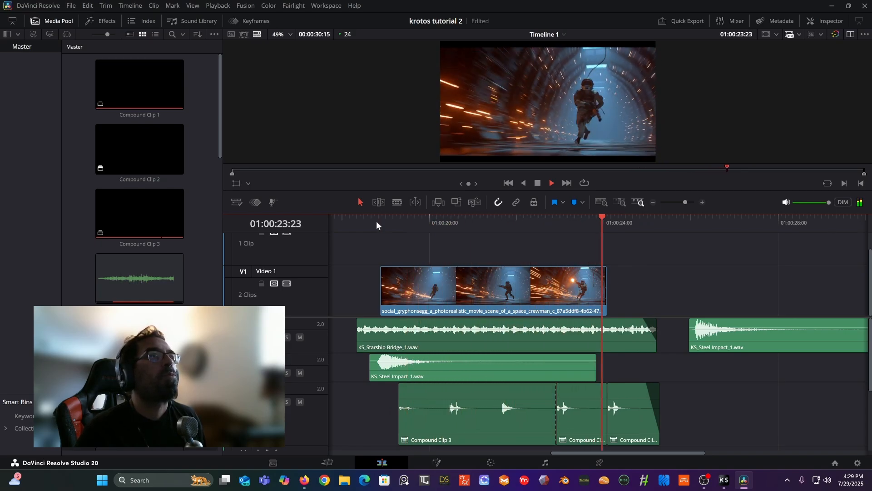
pyautogui.press('space')
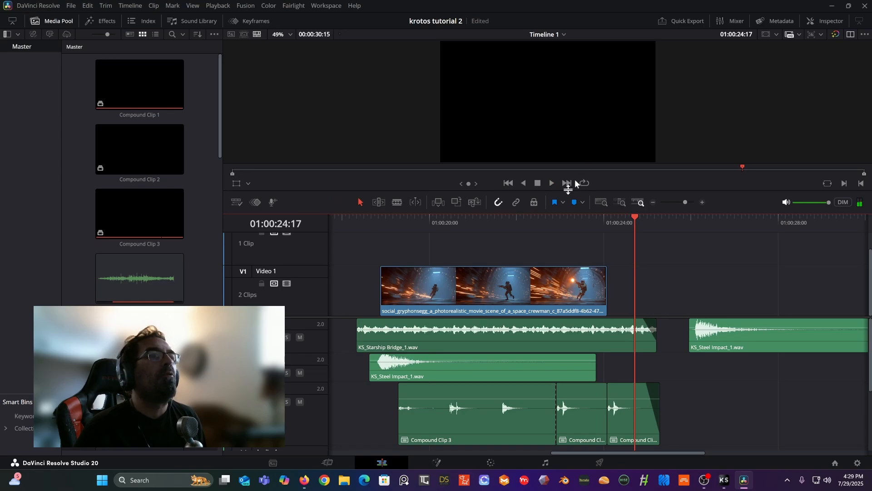
# Park the playhead at 01:00:20:12 with an enlarged viewer, switch to Krotos Studio and load the Classic Whoosh preset from the Whoosh category
pyautogui.moveTo(593, 220); pyautogui.dragTo(452, 359)
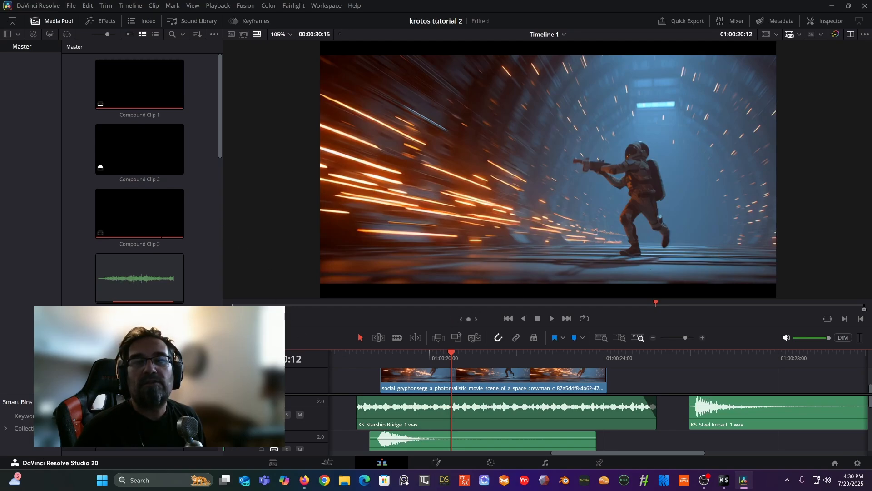
pyautogui.moveTo(871, 116); pyautogui.dragTo(584, 78)
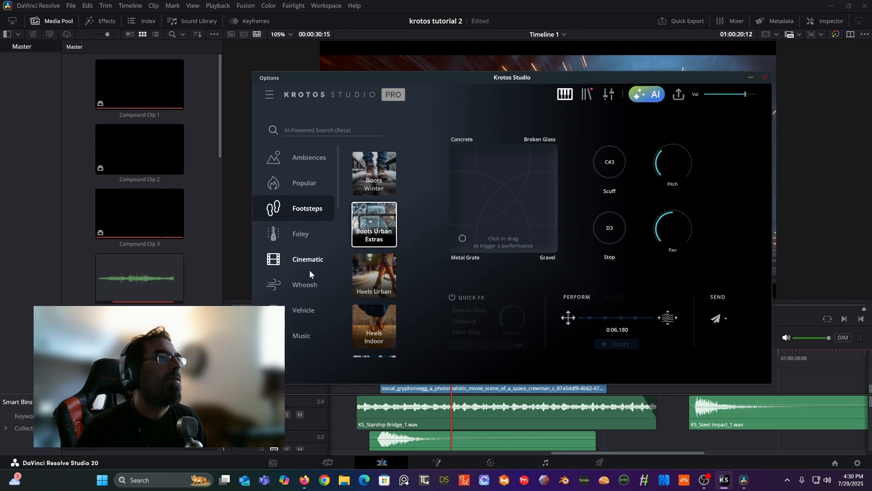
pyautogui.click(307, 285)
pyautogui.click(374, 169)
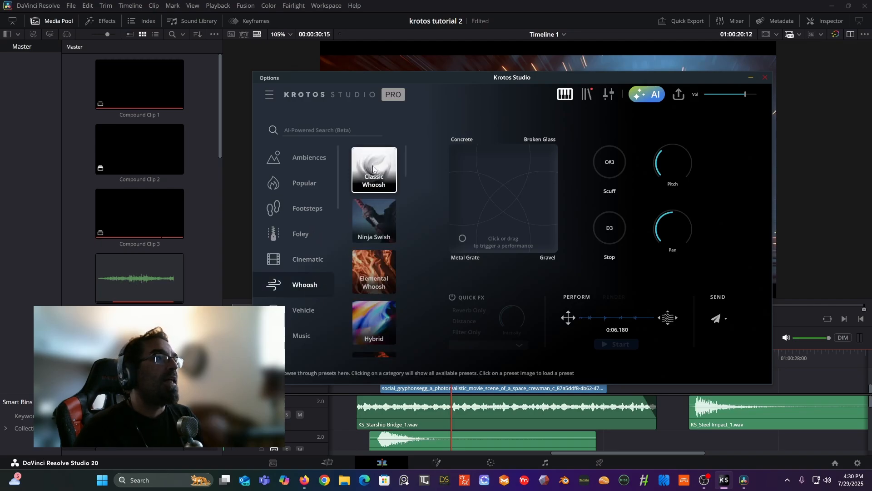
# Audition Classic Whoosh with several level and pitch performances, and shift its texture blend toward Soft
pyautogui.moveTo(519, 78); pyautogui.dragTo(307, 69)
pyautogui.moveTo(261, 227); pyautogui.dragTo(258, 195)
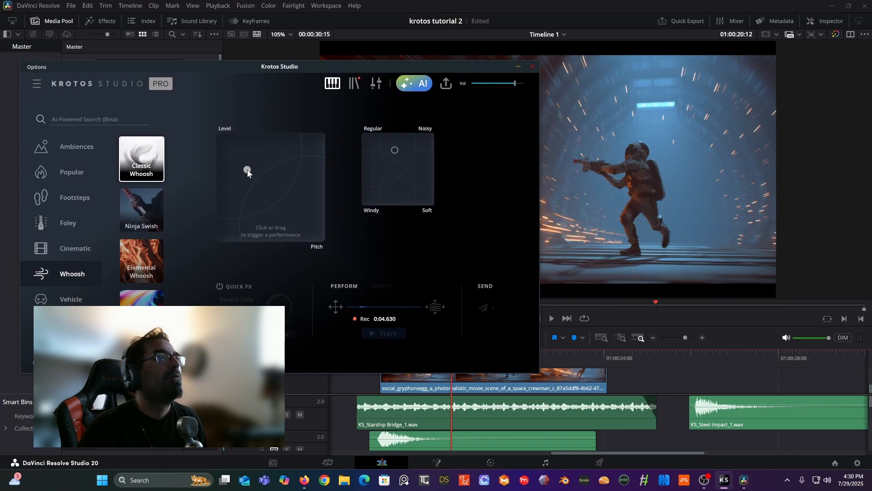
pyautogui.moveTo(248, 173)
pyautogui.mouseDown()
pyautogui.moveTo(255, 164)
pyautogui.moveTo(223, 147)
pyautogui.mouseUp()
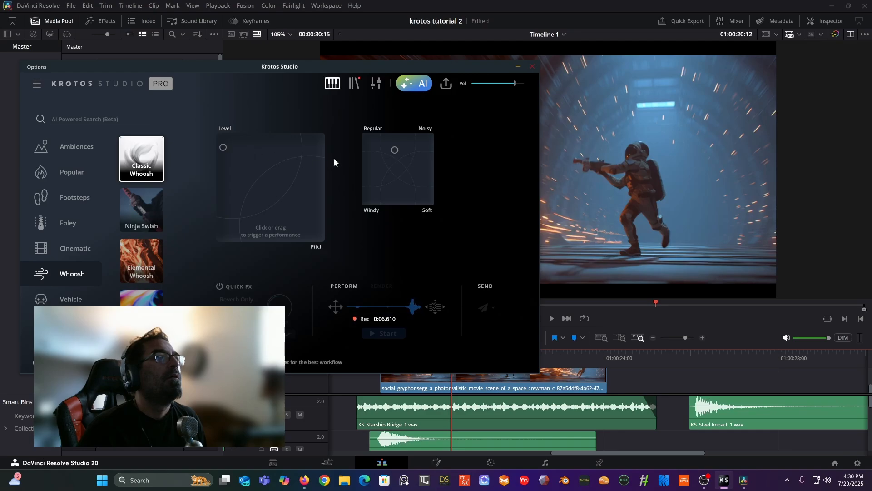
pyautogui.moveTo(414, 157); pyautogui.dragTo(422, 177)
pyautogui.moveTo(297, 186)
pyautogui.mouseDown()
pyautogui.moveTo(270, 182)
pyautogui.moveTo(294, 203)
pyautogui.moveTo(320, 151)
pyautogui.moveTo(274, 175)
pyautogui.moveTo(264, 195)
pyautogui.moveTo(294, 206)
pyautogui.moveTo(315, 142)
pyautogui.moveTo(265, 162)
pyautogui.moveTo(283, 147)
pyautogui.mouseUp()
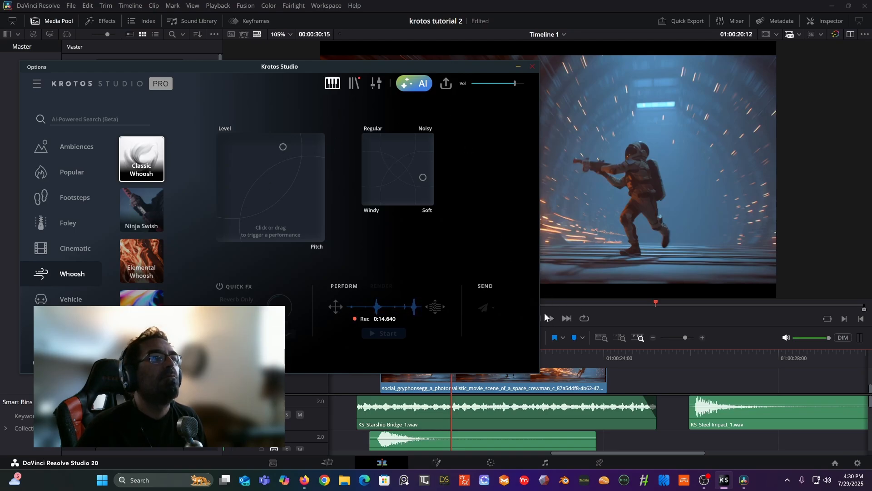
# Uncover the paused runner frame in the viewer and perform repeated Classic Whoosh takes with varying level and pitch
pyautogui.moveTo(445, 67); pyautogui.dragTo(353, 36)
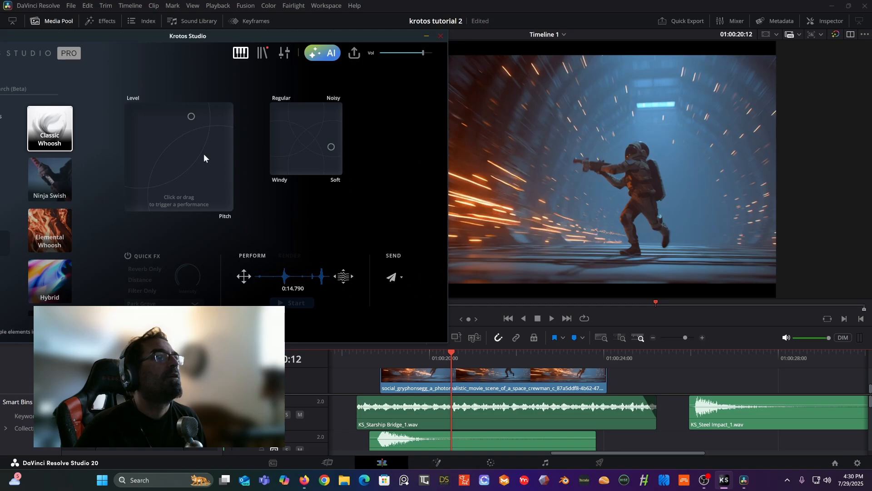
pyautogui.moveTo(162, 136); pyautogui.dragTo(170, 121)
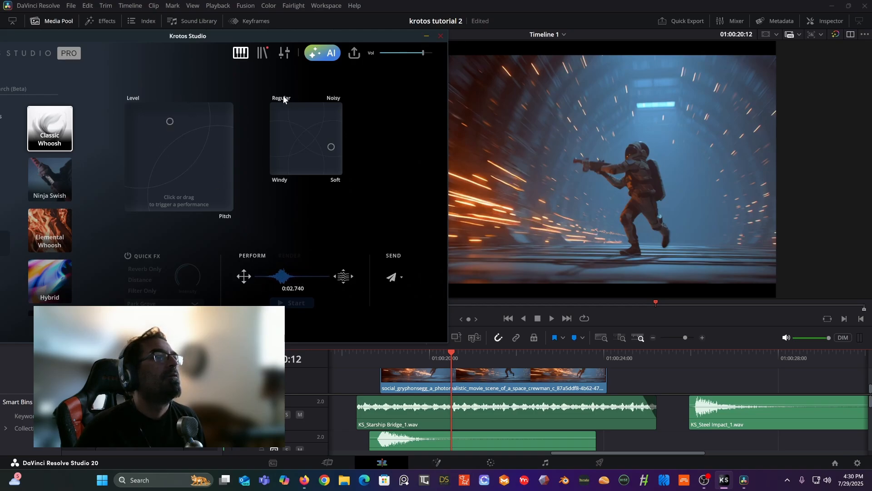
pyautogui.moveTo(155, 197); pyautogui.dragTo(144, 195)
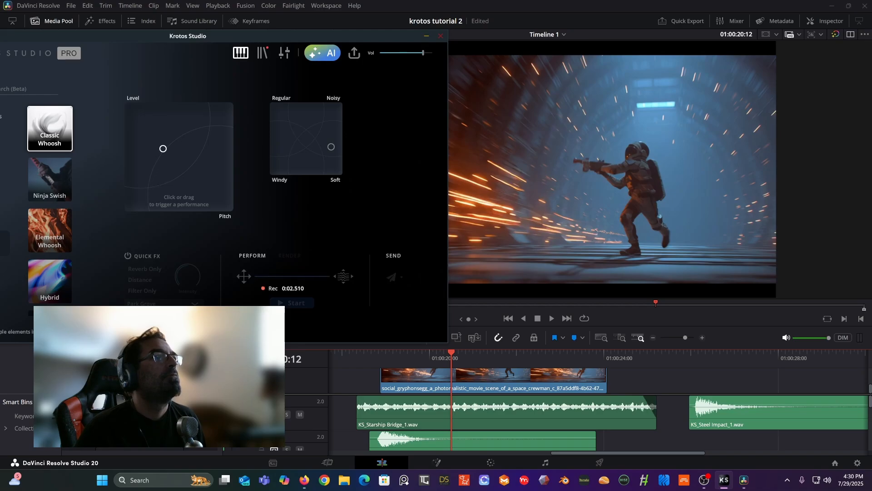
pyautogui.moveTo(146, 184)
pyautogui.mouseDown()
pyautogui.moveTo(158, 159)
pyautogui.moveTo(190, 147)
pyautogui.moveTo(172, 152)
pyautogui.mouseUp()
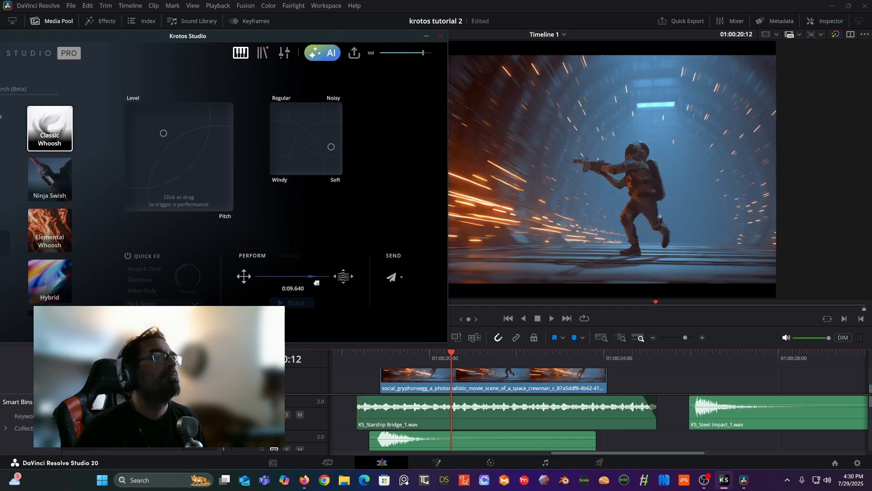
# Add the recorded whoosh to the track below Compound Clip 3, starting near 01:00:19:13, with an enlarged timeline, and play the tunnel scene
pyautogui.moveTo(316, 283); pyautogui.dragTo(689, 433)
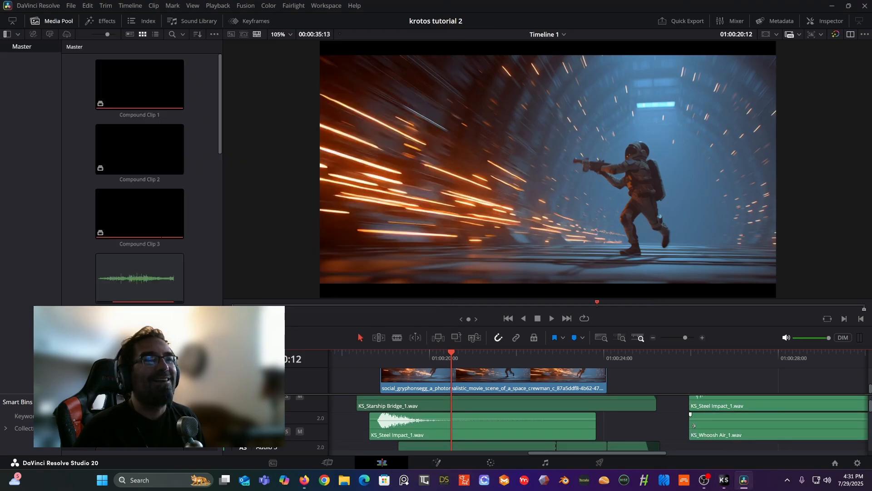
pyautogui.scroll(-3, 694, 424)
pyautogui.scroll(3, 695, 425)
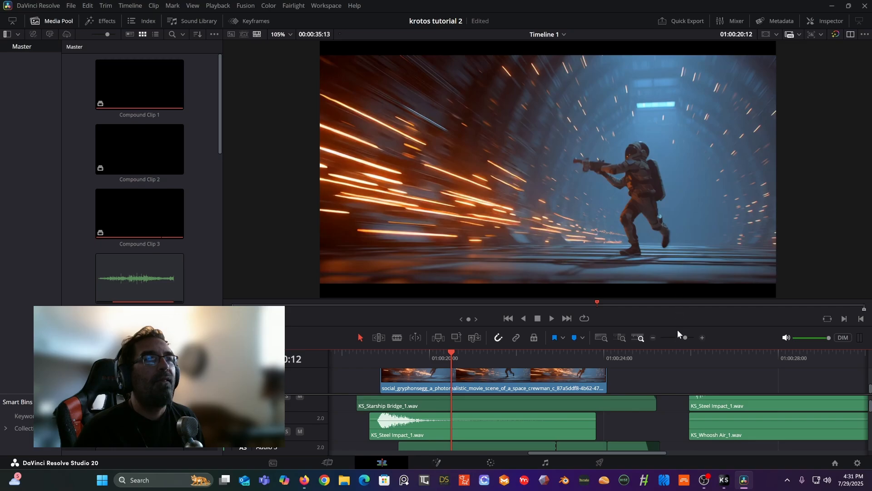
pyautogui.moveTo(678, 329); pyautogui.dragTo(686, 193)
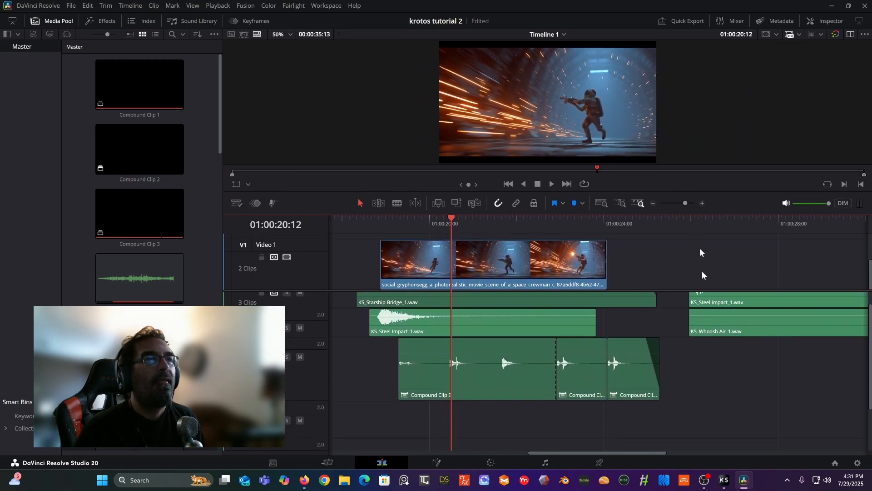
pyautogui.moveTo(716, 324); pyautogui.dragTo(418, 419)
pyautogui.moveTo(422, 219); pyautogui.dragTo(456, 222)
pyautogui.press('space')
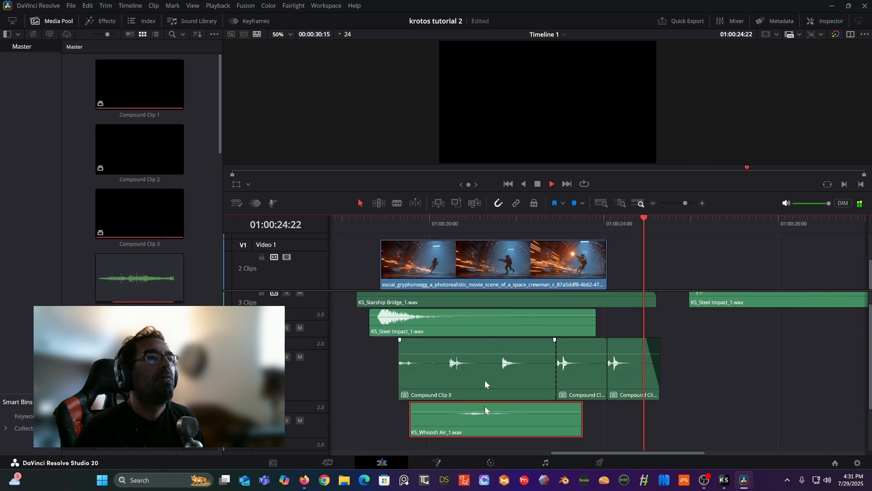
pyautogui.press('space')
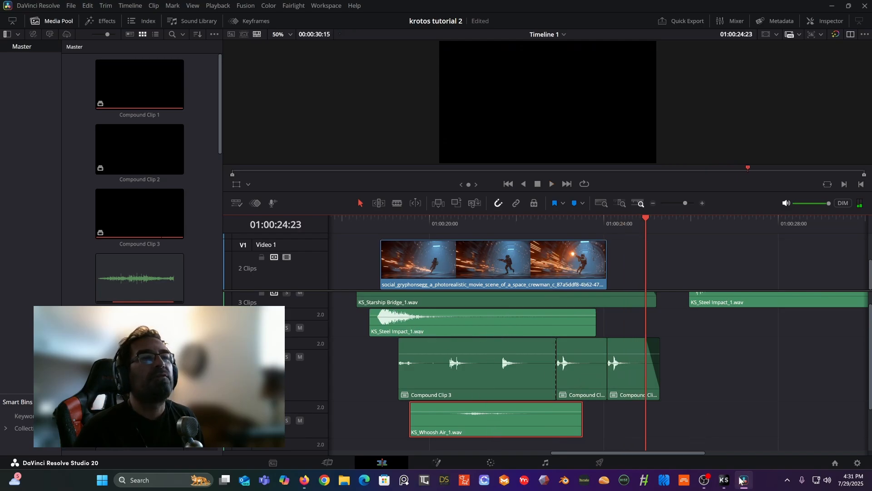
# Record a second Classic Whoosh take, place it near 01:00:22:03 over the first whoosh's end, and replay from 01:00:19:16
pyautogui.click(724, 480)
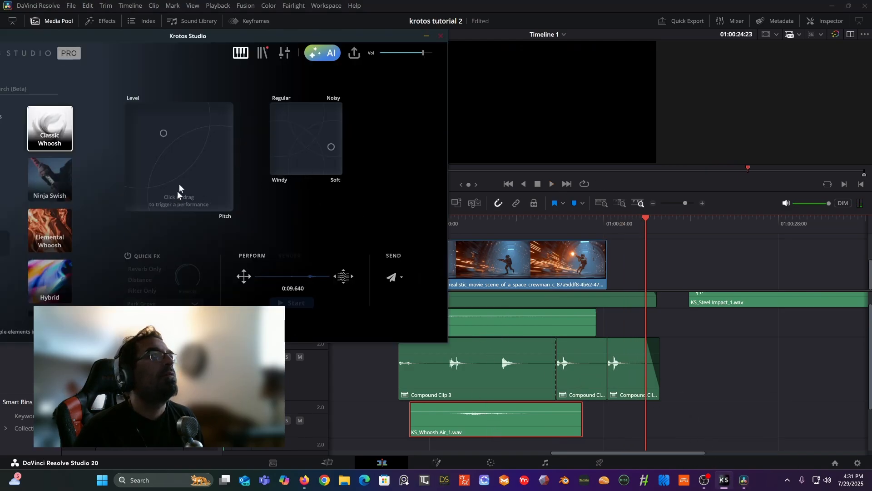
pyautogui.moveTo(168, 137)
pyautogui.mouseDown()
pyautogui.moveTo(159, 153)
pyautogui.moveTo(191, 172)
pyautogui.mouseUp()
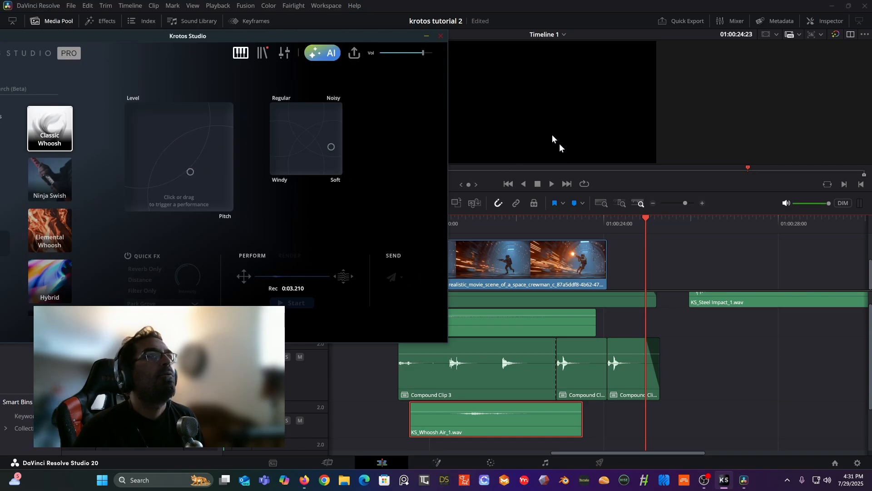
pyautogui.moveTo(344, 277); pyautogui.dragTo(520, 430)
pyautogui.click(414, 228)
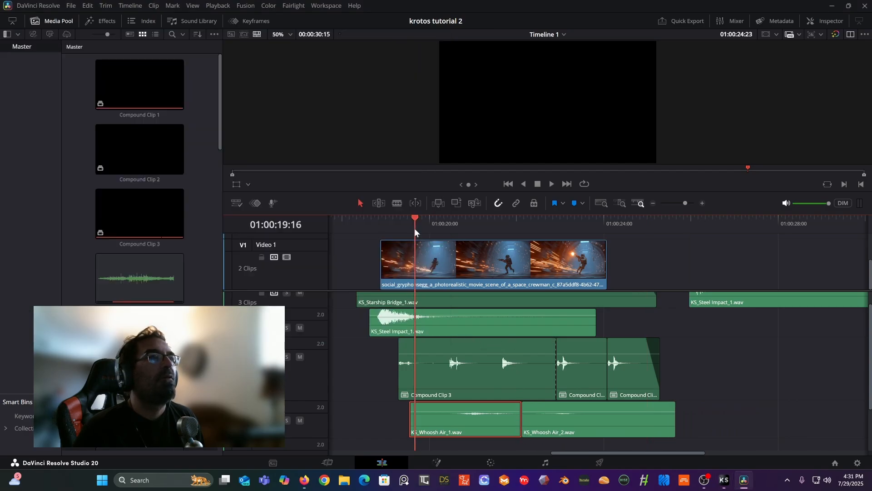
pyautogui.press('space')
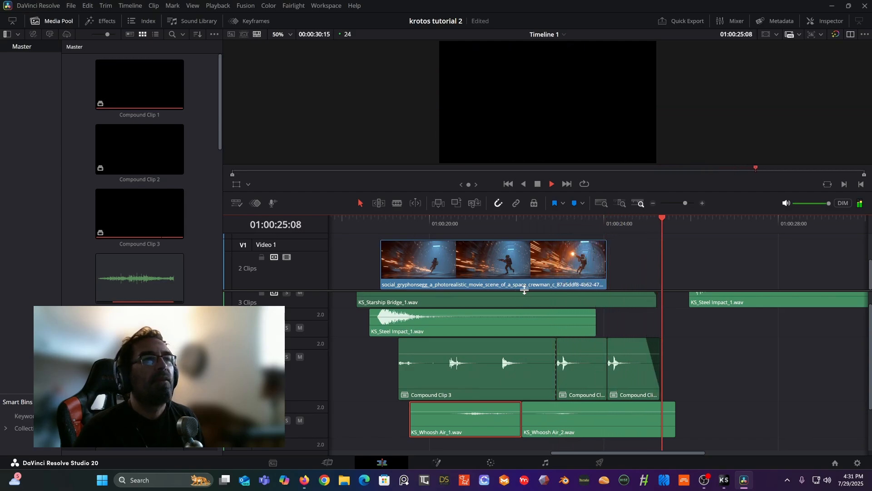
pyautogui.press('space')
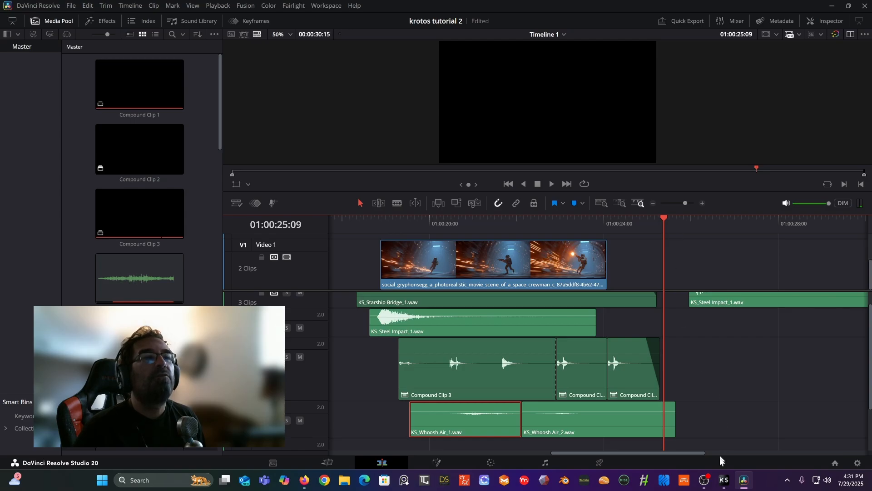
# Return to Krotos Studio, search the presets for "weapon" and load Gun Handling
pyautogui.click(724, 479)
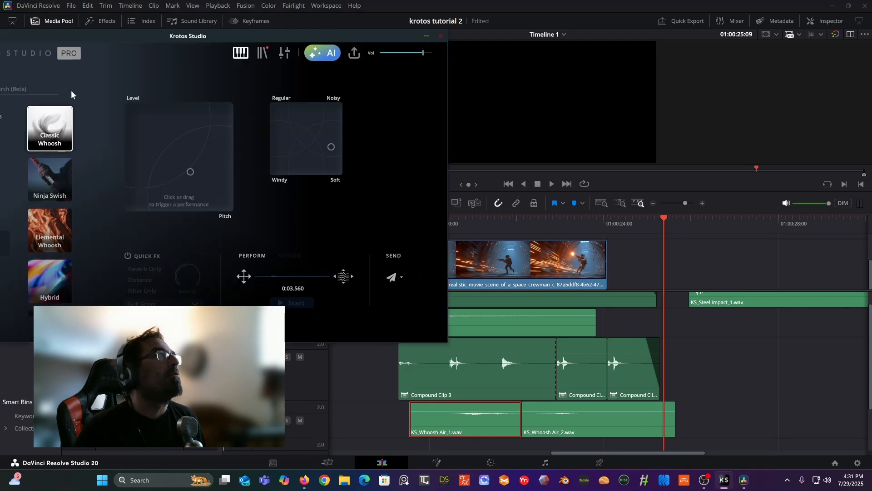
pyautogui.moveTo(77, 38); pyautogui.dragTo(214, 25)
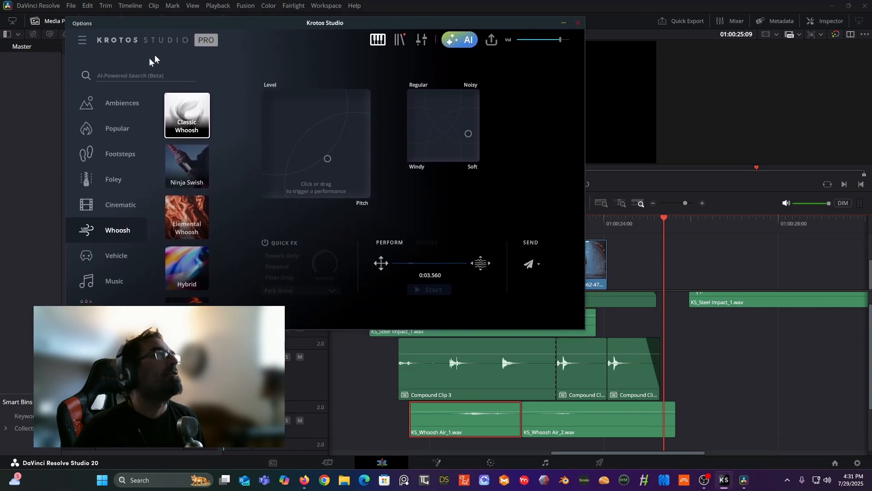
pyautogui.click(137, 79)
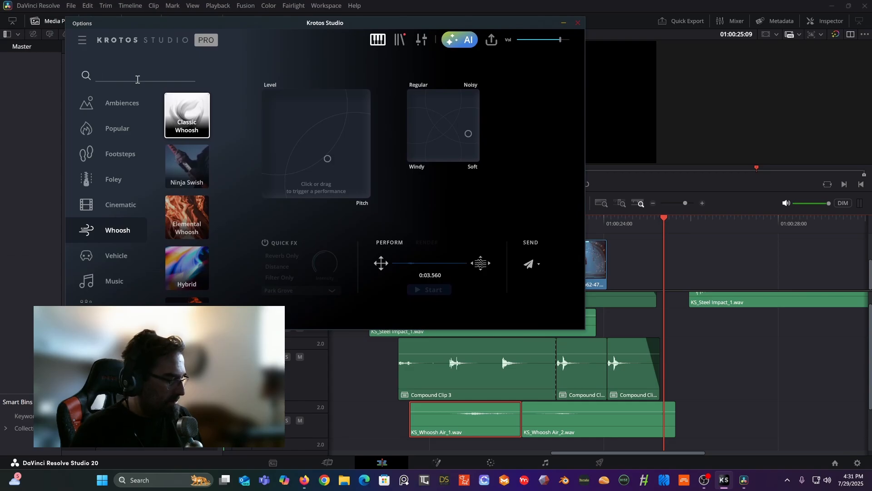
pyautogui.write('wea')
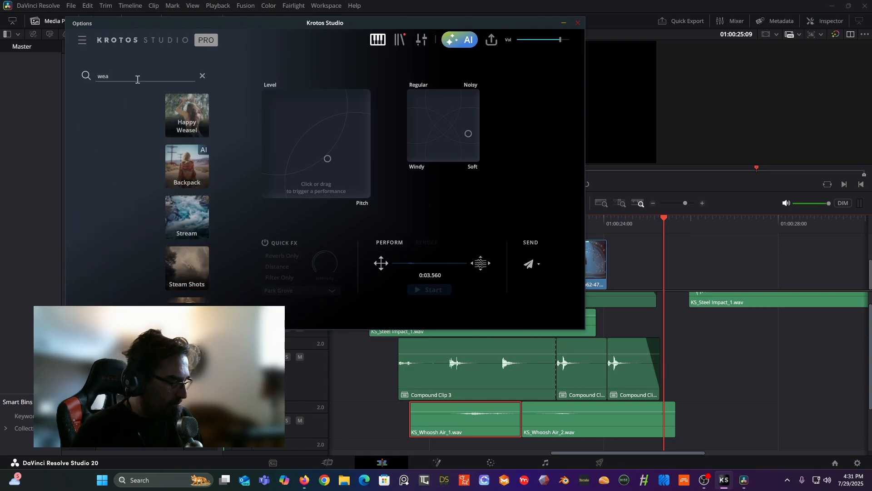
pyautogui.write('pon')
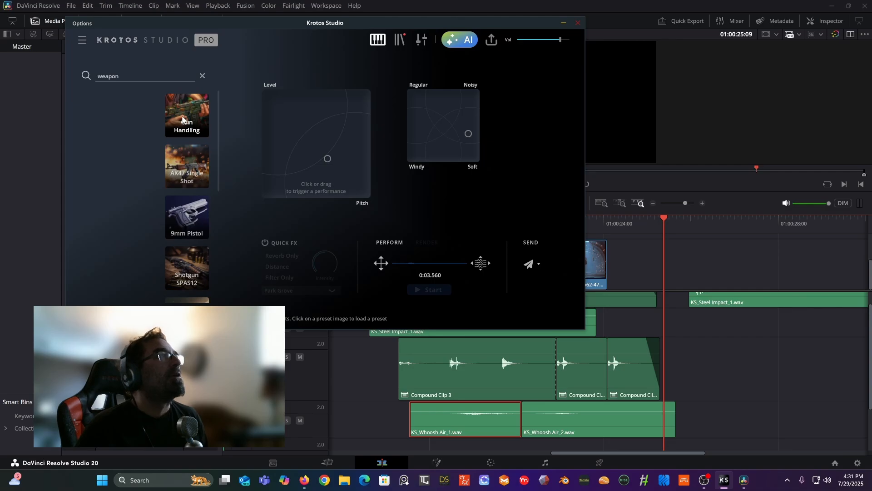
pyautogui.click(185, 107)
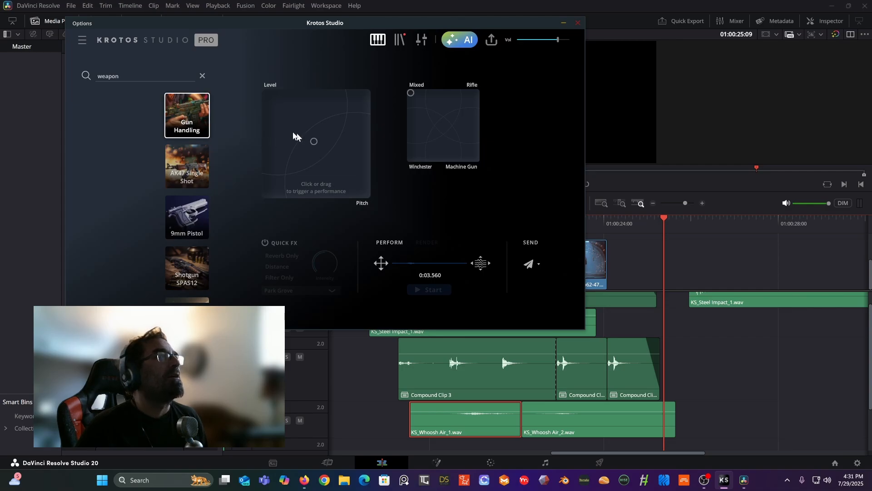
# Perform a Gun Handling take of about 6 seconds and place it on the empty track below the whooshes
pyautogui.moveTo(295, 128); pyautogui.dragTo(297, 122)
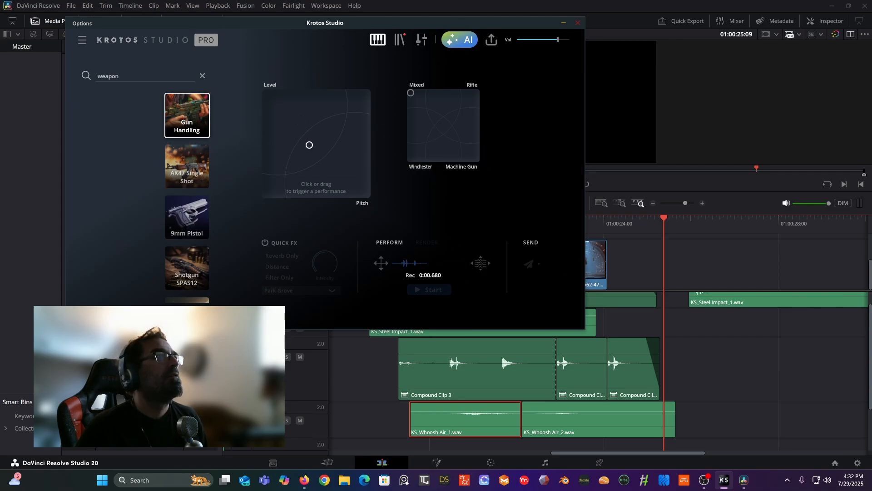
pyautogui.moveTo(354, 121)
pyautogui.mouseDown()
pyautogui.moveTo(305, 162)
pyautogui.moveTo(284, 161)
pyautogui.mouseUp()
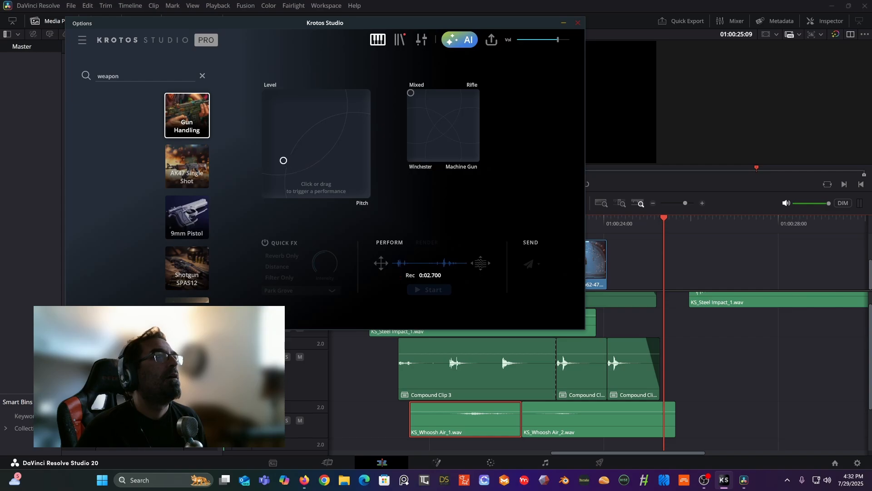
pyautogui.moveTo(297, 121)
pyautogui.mouseDown()
pyautogui.moveTo(317, 115)
pyautogui.moveTo(342, 178)
pyautogui.mouseUp()
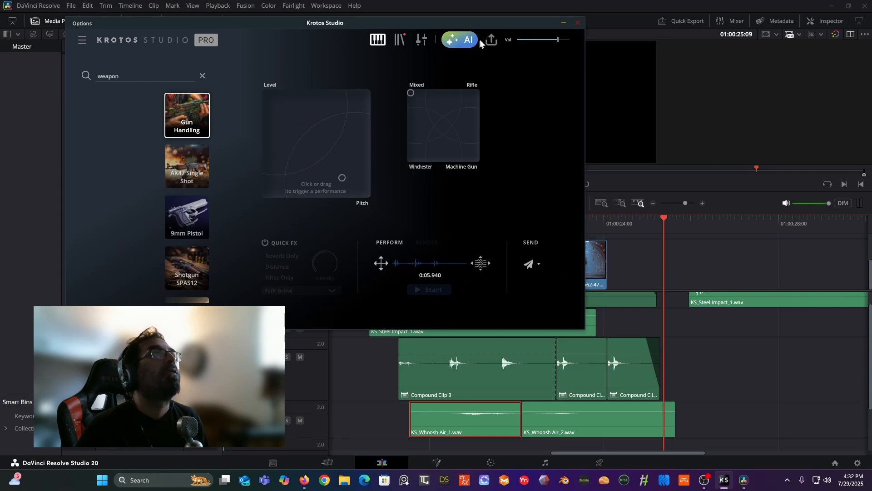
pyautogui.moveTo(479, 23); pyautogui.dragTo(276, 20)
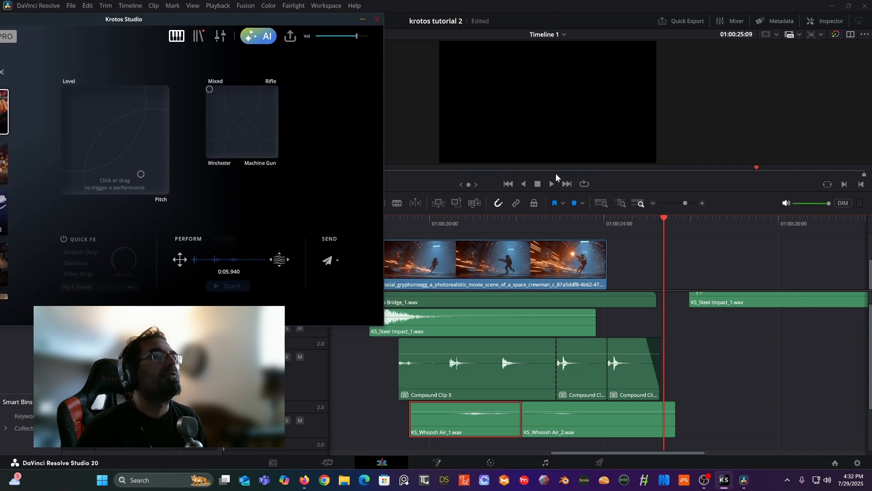
pyautogui.scroll(-3, 590, 309)
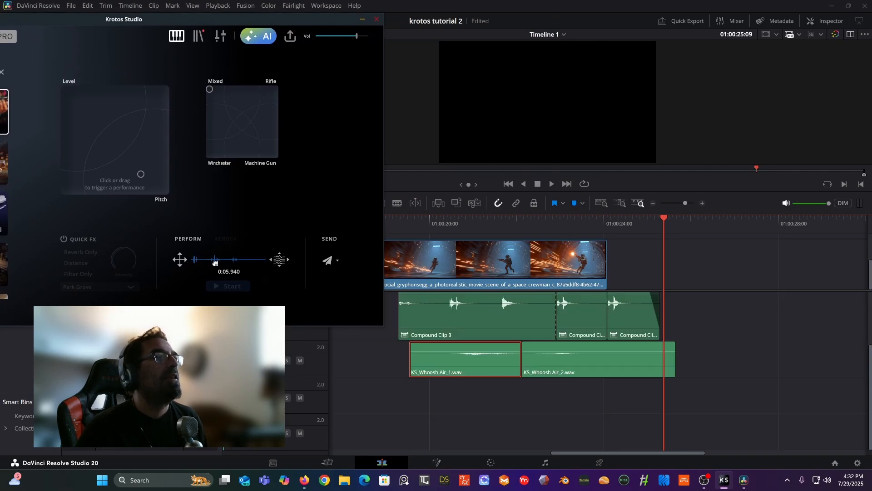
pyautogui.moveTo(214, 262); pyautogui.dragTo(369, 414)
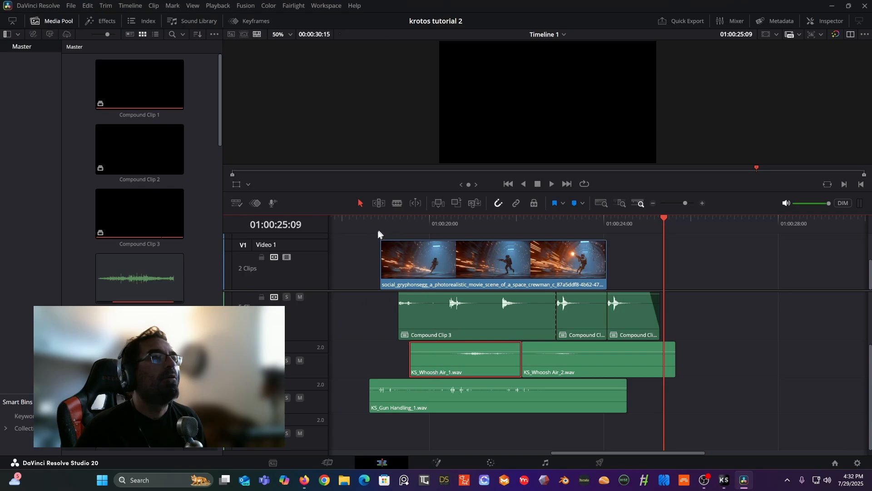
# Align the gun handling clip's start with the tunnel video clip's start and replay the scene
pyautogui.moveTo(392, 383); pyautogui.dragTo(403, 383)
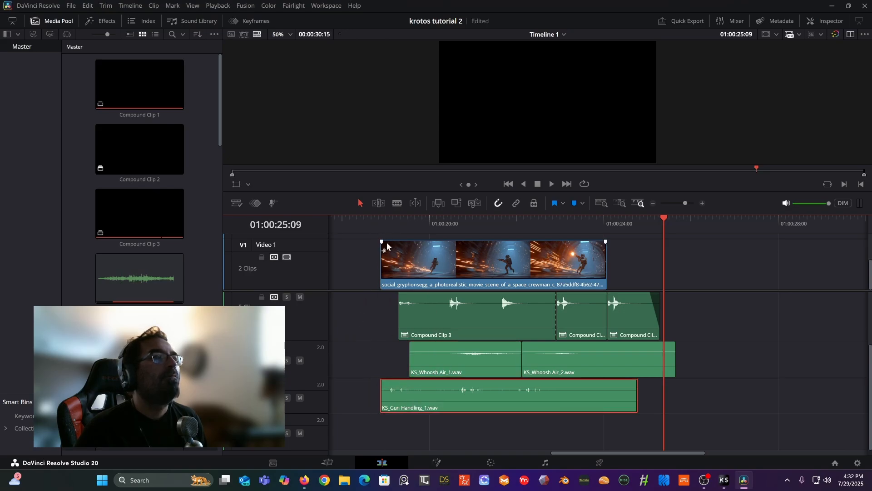
pyautogui.click(372, 217)
pyautogui.press('space')
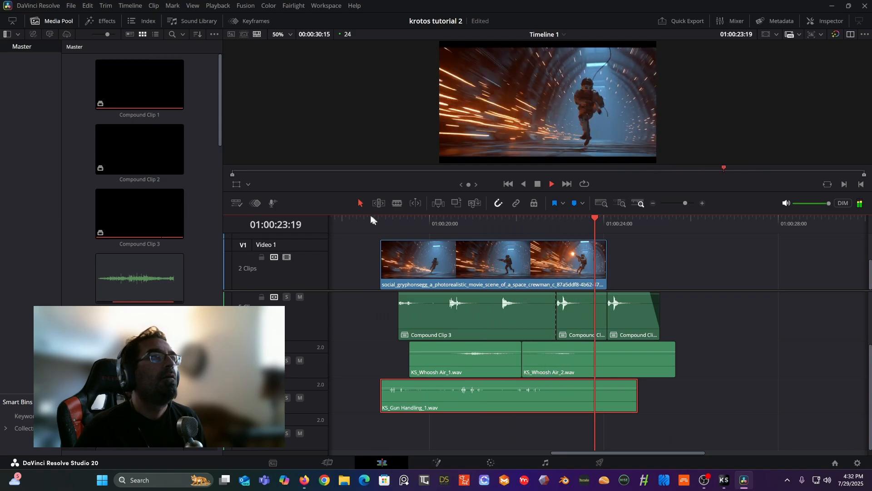
pyautogui.press('space')
# Switch to Krotos Studio, load Future Beast from the weapon results and perform a take ending near the Noise pad corner
pyautogui.click(726, 479)
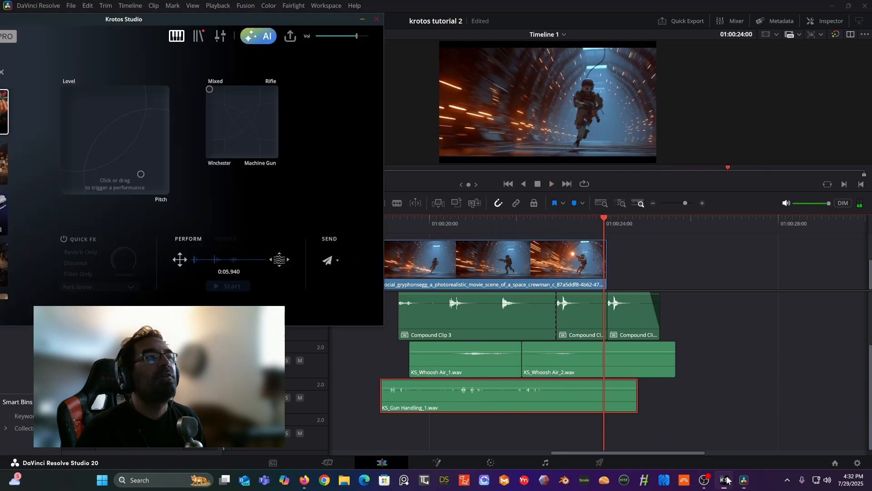
pyautogui.moveTo(139, 25); pyautogui.dragTo(261, 25)
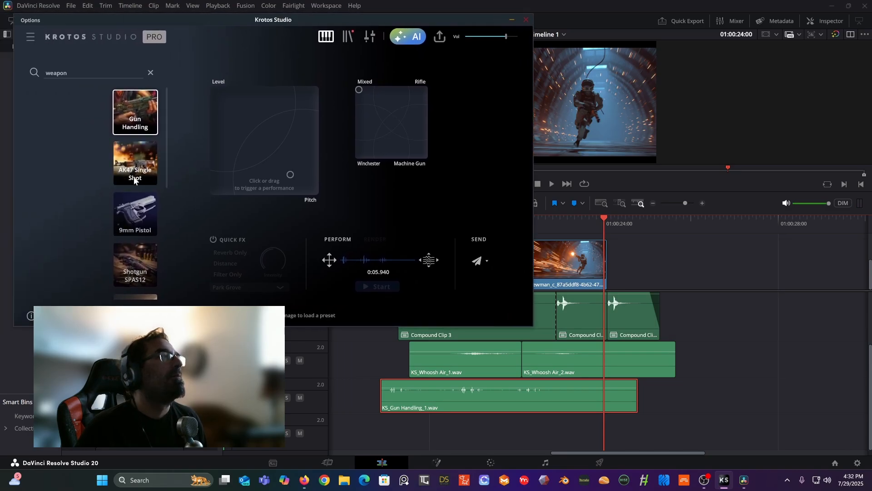
pyautogui.scroll(-3, 135, 180)
pyautogui.scroll(-3, 134, 181)
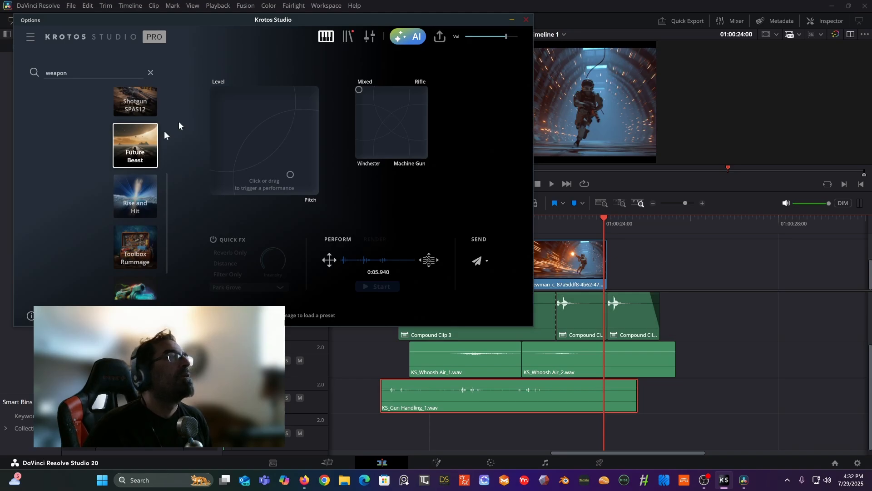
pyautogui.moveTo(244, 137)
pyautogui.mouseDown()
pyautogui.moveTo(239, 117)
pyautogui.moveTo(270, 129)
pyautogui.moveTo(313, 123)
pyautogui.moveTo(315, 109)
pyautogui.mouseUp()
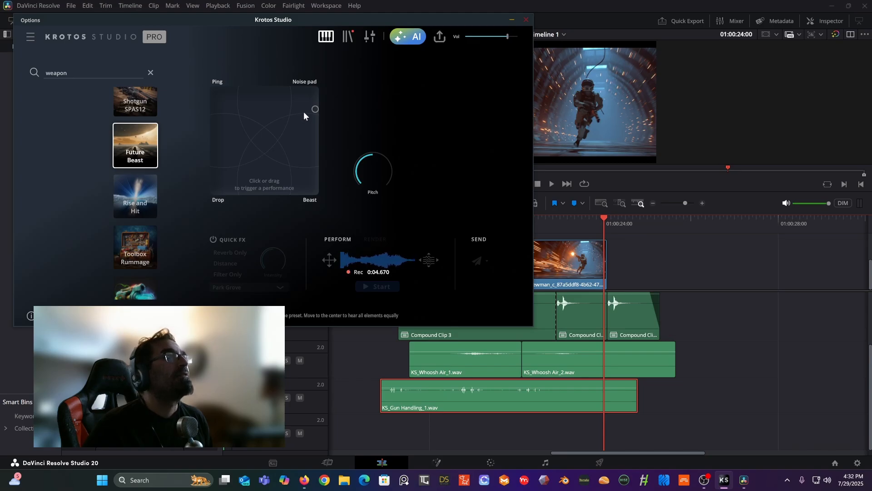
# Perform a Future Beast take of about 4 seconds and place it below the gun handling clip, starting with the tunnel video clip
pyautogui.moveTo(313, 107); pyautogui.dragTo(315, 107)
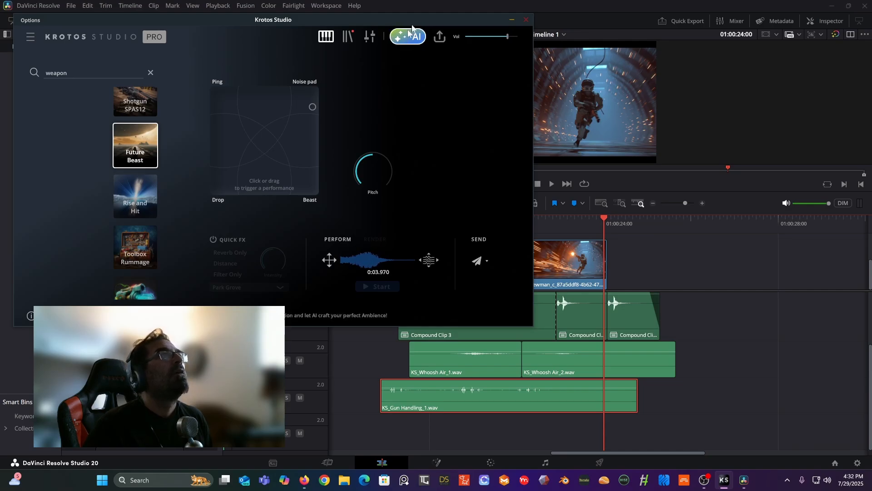
pyautogui.moveTo(424, 16); pyautogui.dragTo(285, 21)
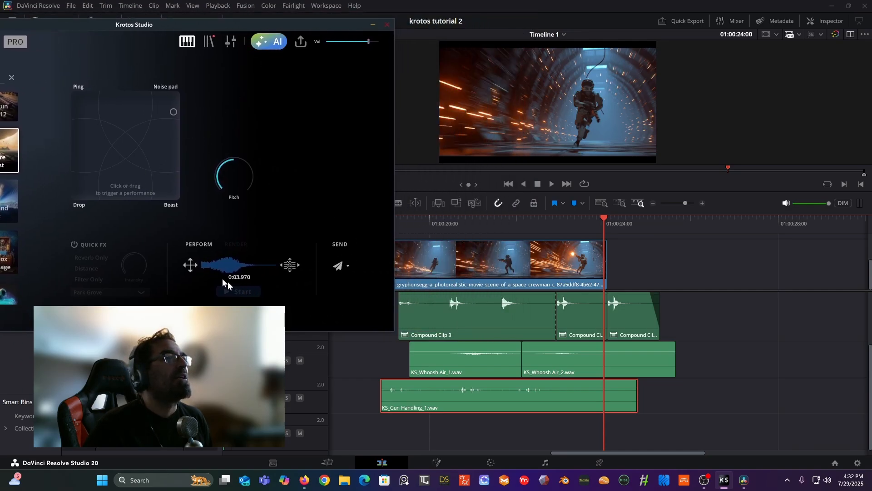
pyautogui.moveTo(223, 280); pyautogui.dragTo(412, 422)
pyautogui.click(461, 272)
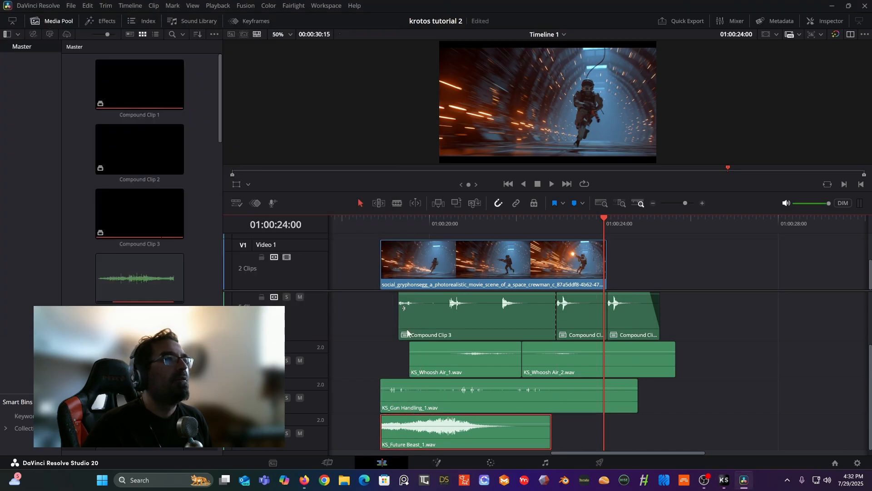
# Replay the tunnel scene from its start with the Future Beast layer
pyautogui.click(374, 223)
pyautogui.press('space')
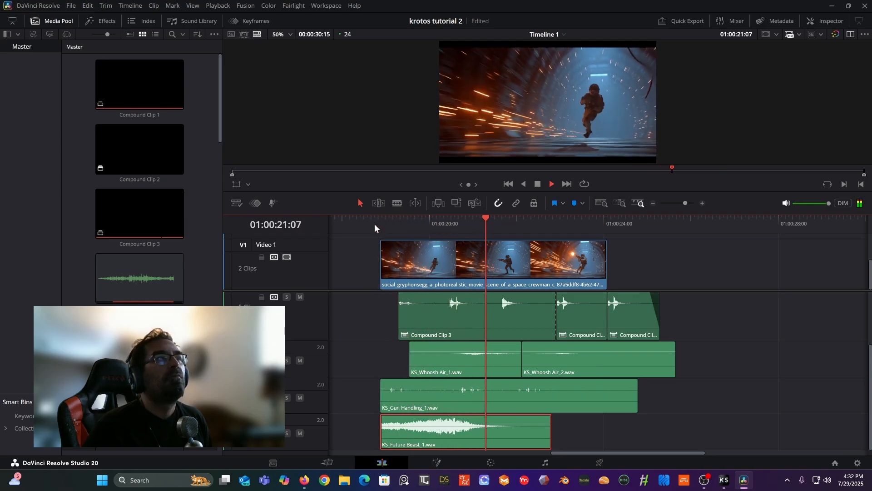
pyautogui.press('space')
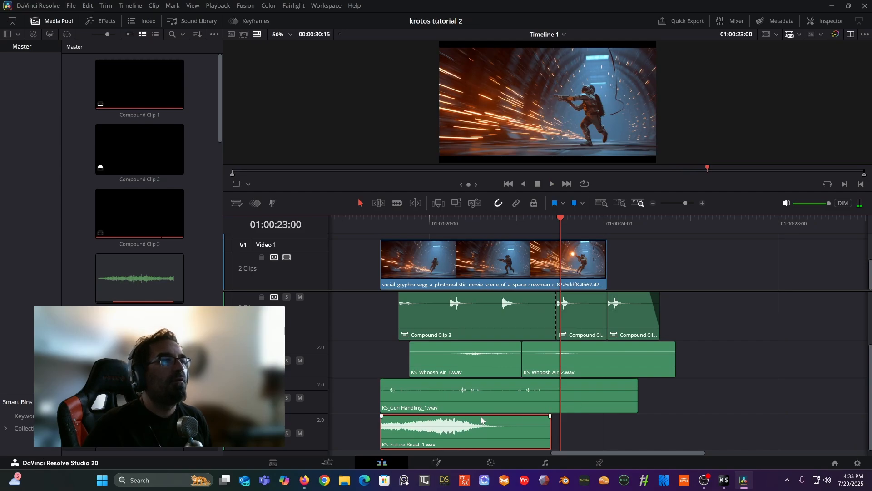
# Duplicate the Future Beast clip to just before the tunnel video's end, and butt the later Steel Impact clip against the Starship Bridge clip
pyautogui.click(586, 444)
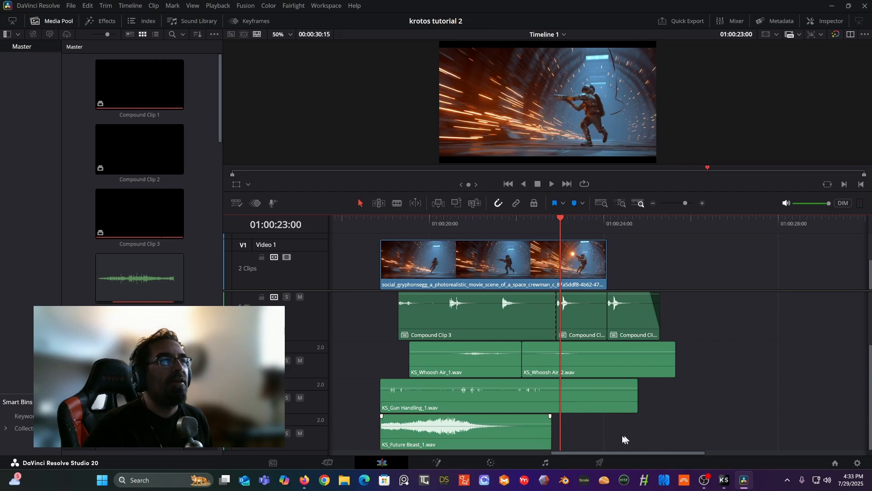
pyautogui.moveTo(500, 418); pyautogui.dragTo(706, 423)
pyautogui.press('space')
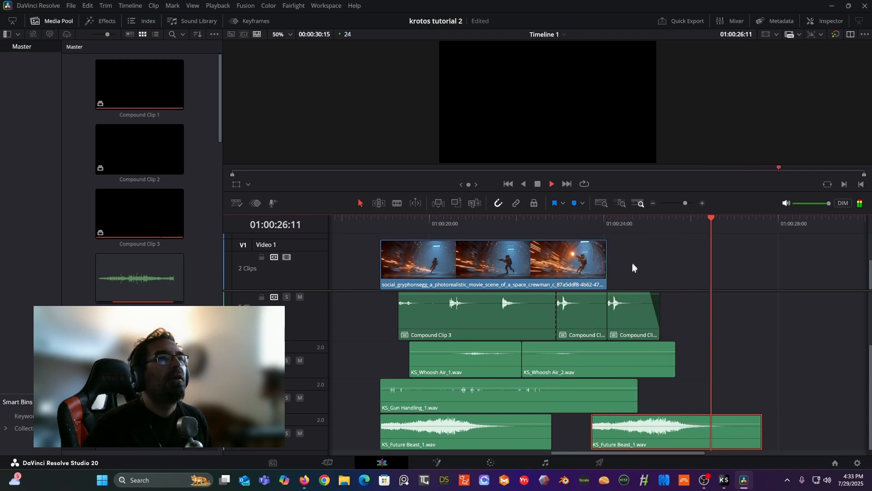
pyautogui.press('space')
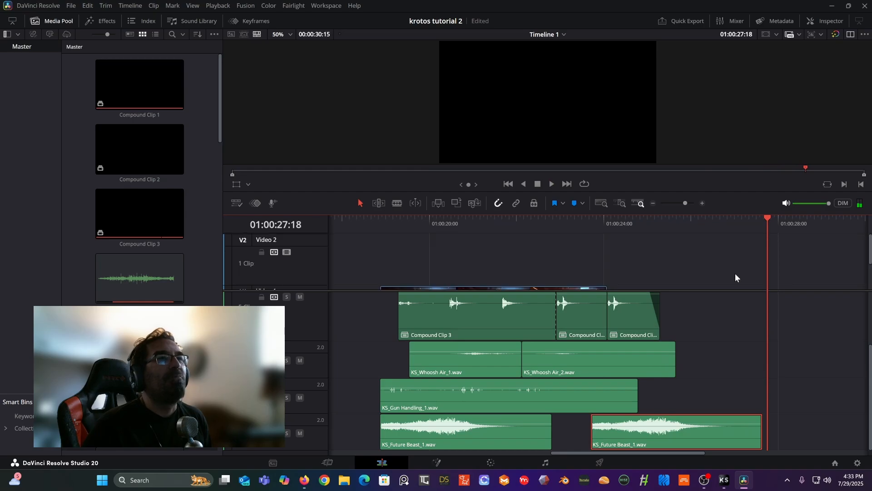
pyautogui.scroll(3, 768, 334)
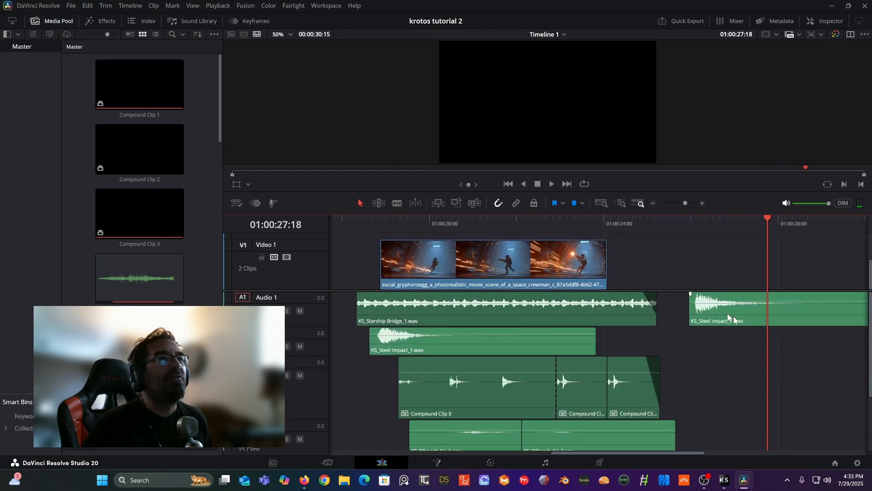
pyautogui.moveTo(763, 319); pyautogui.dragTo(733, 320)
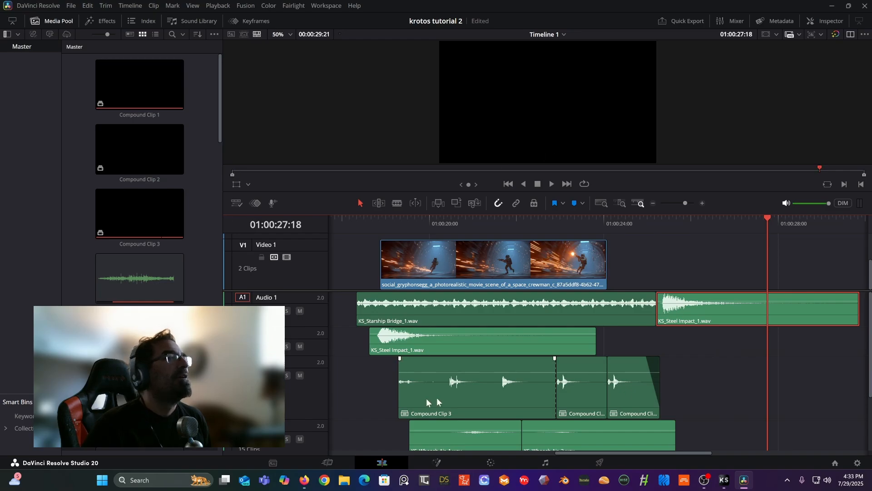
# Switch to Krotos Studio, load the Rise and Hit preset and perform a take of about 10 seconds across its performance pad
pyautogui.click(725, 477)
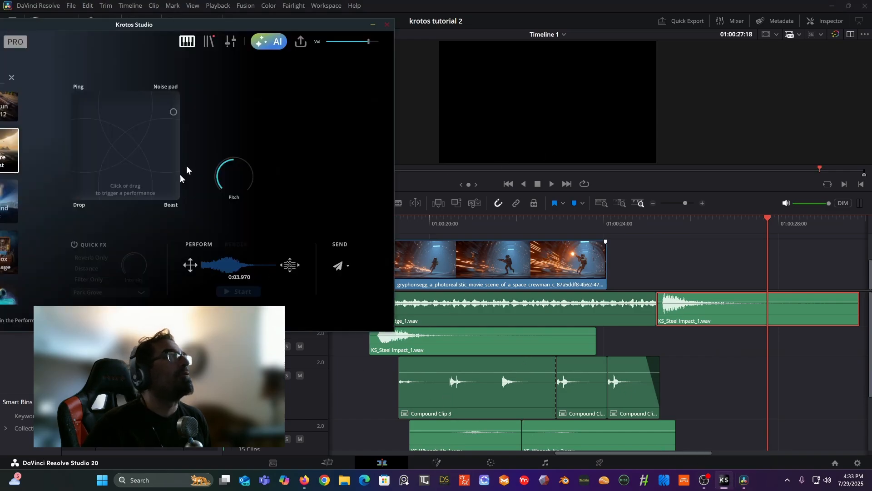
pyautogui.moveTo(128, 26); pyautogui.dragTo(312, 32)
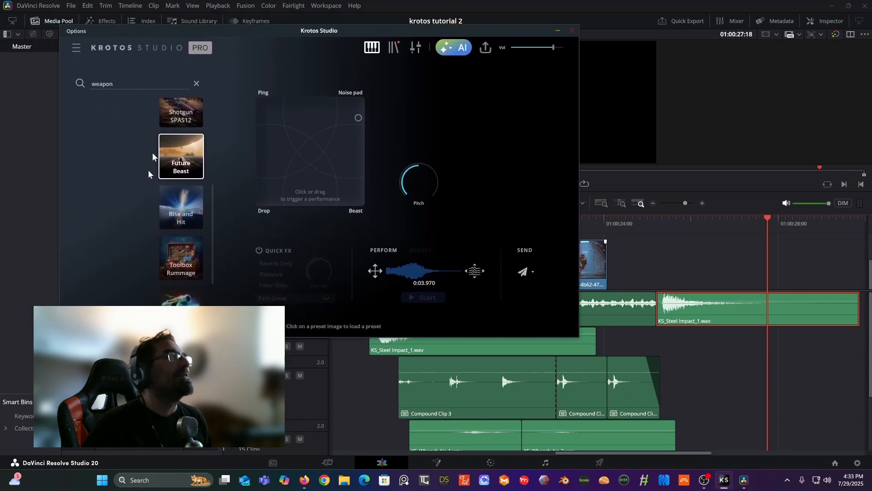
pyautogui.moveTo(299, 138); pyautogui.dragTo(289, 150)
pyautogui.moveTo(333, 120)
pyautogui.mouseDown()
pyautogui.moveTo(349, 193)
pyautogui.moveTo(293, 167)
pyautogui.moveTo(289, 135)
pyautogui.mouseUp()
pyautogui.moveTo(317, 186); pyautogui.dragTo(300, 198)
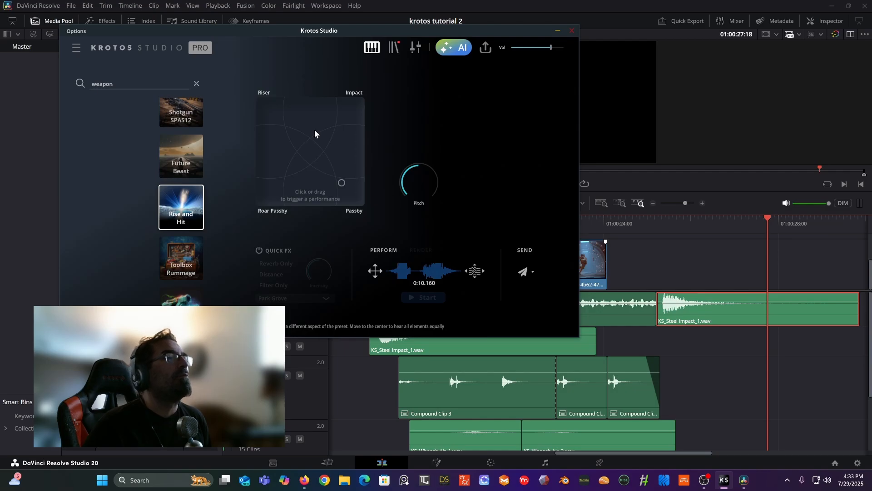
pyautogui.moveTo(272, 112); pyautogui.dragTo(269, 109)
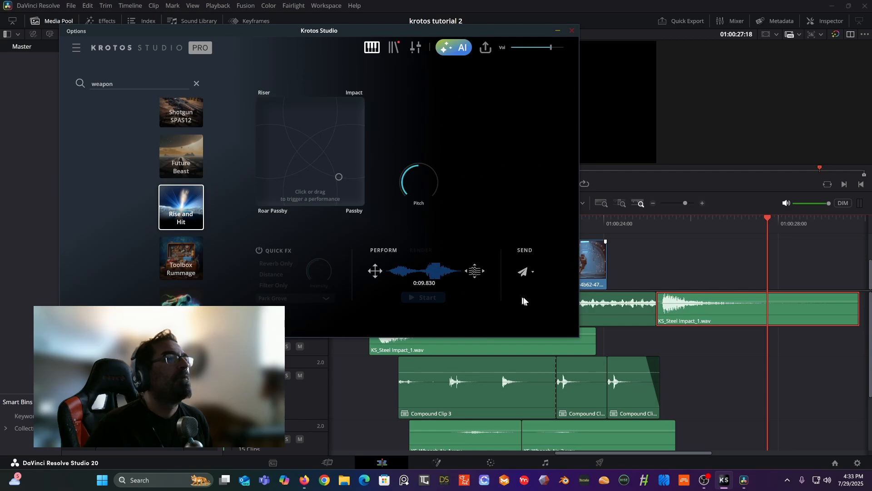
# Place the Rise and Hit take on a new track below the Future Beast clips, starting with the tunnel video clip
pyautogui.moveTo(518, 35); pyautogui.dragTo(323, 37)
pyautogui.scroll(-2, 698, 341)
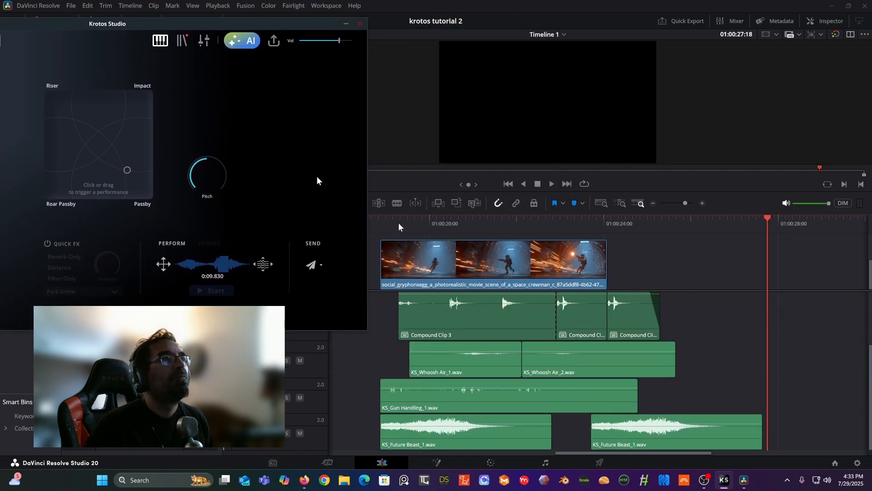
pyautogui.moveTo(220, 262); pyautogui.dragTo(742, 390)
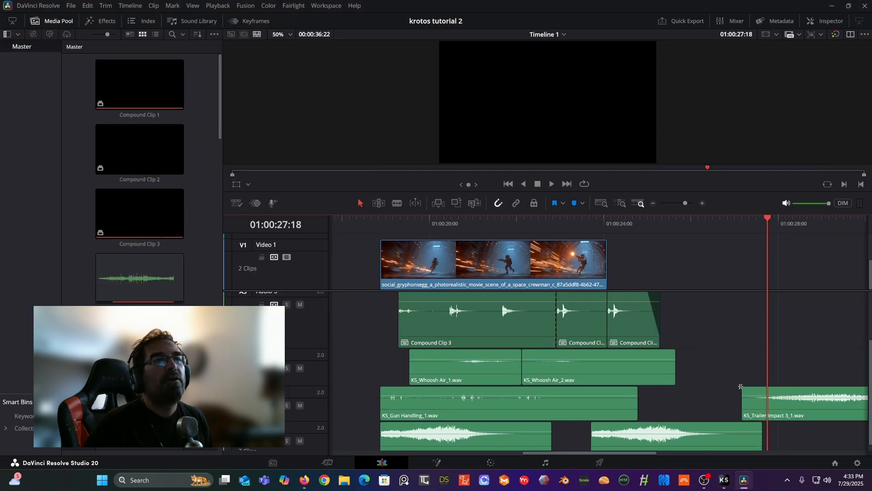
pyautogui.scroll(-1, 794, 375)
pyautogui.moveTo(798, 408); pyautogui.dragTo(427, 451)
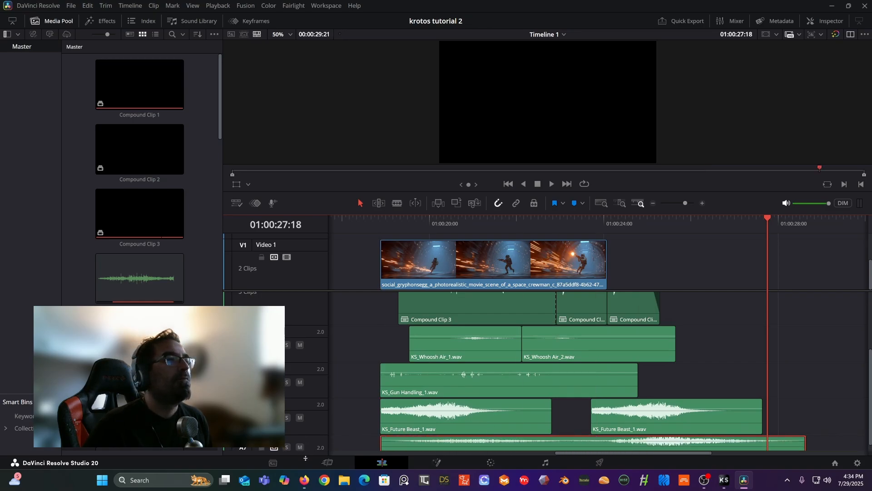
# Replay the tunnel scene and shift the Trailer Impact clip to start slightly before the video clip
pyautogui.scroll(-1, 481, 320)
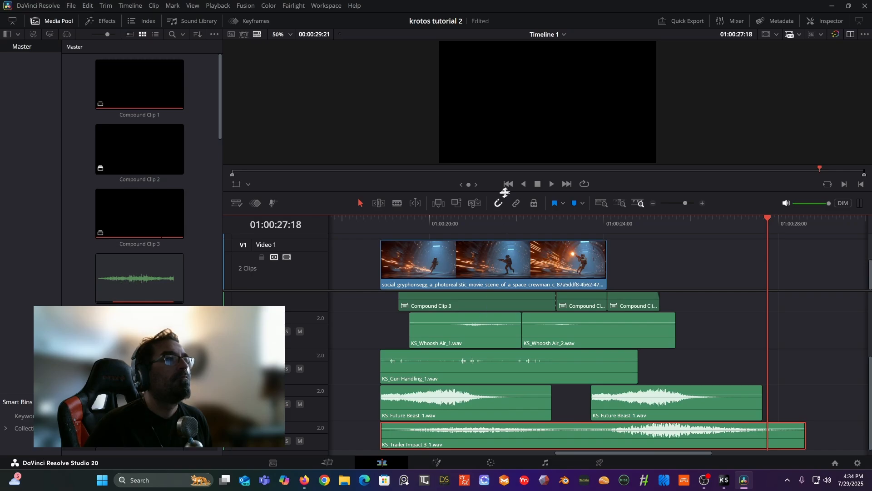
pyautogui.click(384, 222)
pyautogui.press('space')
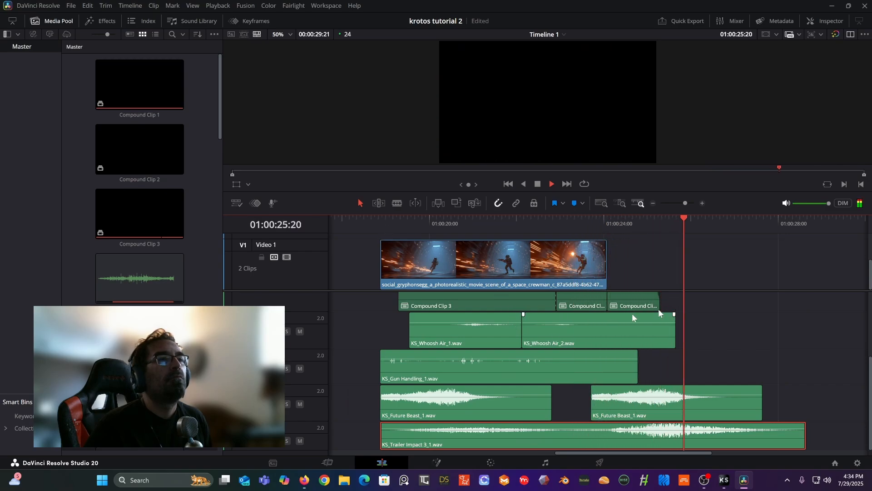
pyautogui.press('space')
pyautogui.moveTo(600, 434); pyautogui.dragTo(569, 430)
# Split the Trailer Impact clip at about 01:00:23 and raise the volume of its first part
pyautogui.press('b')
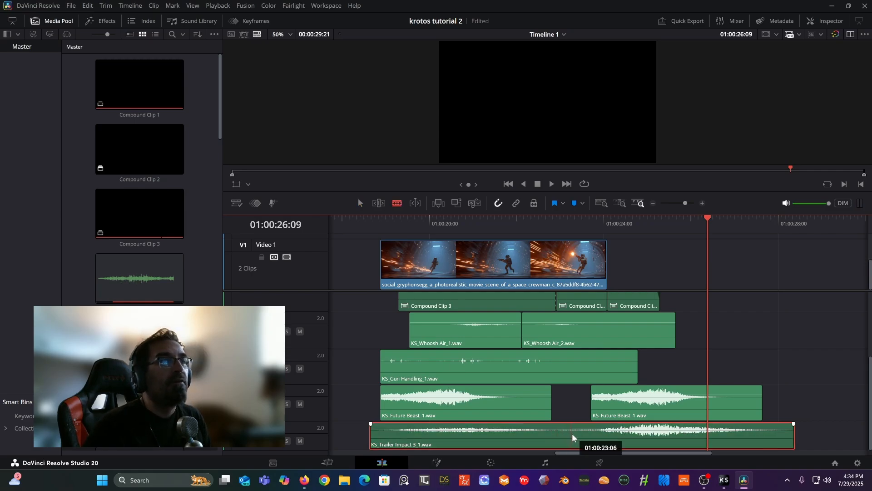
pyautogui.click(568, 435)
pyautogui.press('a')
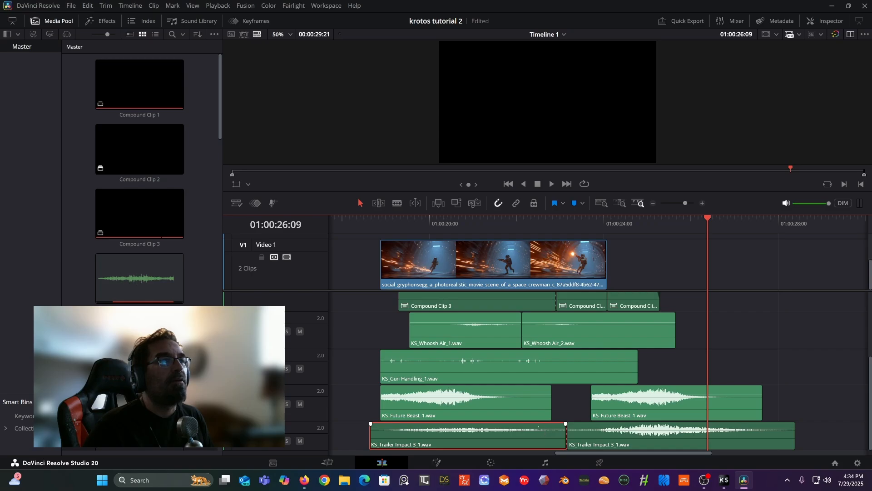
pyautogui.moveTo(549, 429); pyautogui.dragTo(539, 425)
# Replay the tunnel scene from its start to check the adjusted Trailer Impact level
pyautogui.click(380, 219)
pyautogui.press('space')
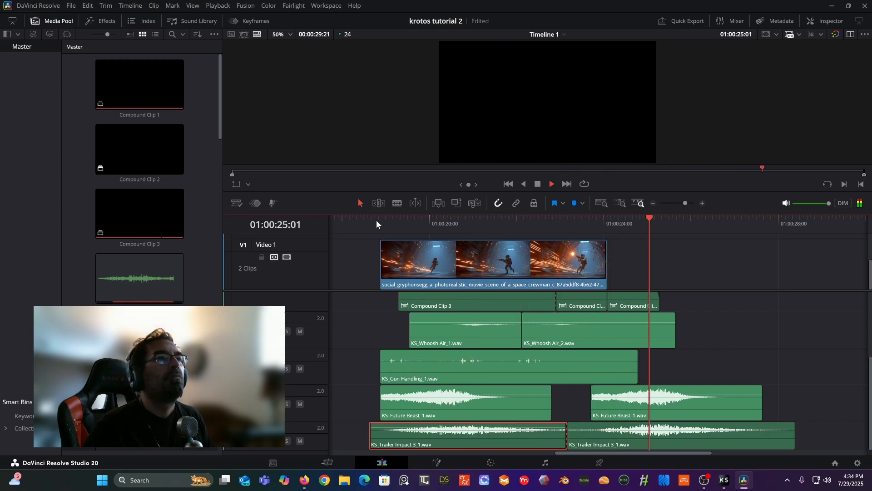
pyautogui.press('space')
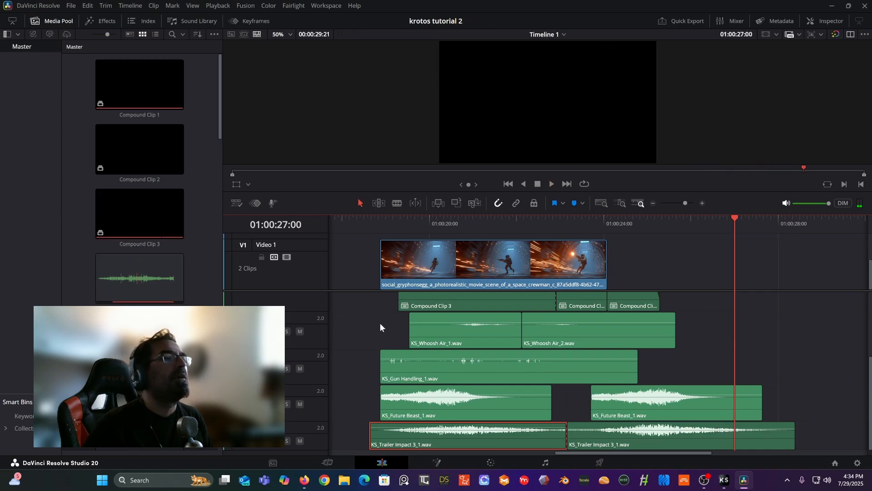
# Switch to Krotos Studio, load Lazer Pistol from the weapon results and perform trial shots on the distance pad
pyautogui.click(724, 479)
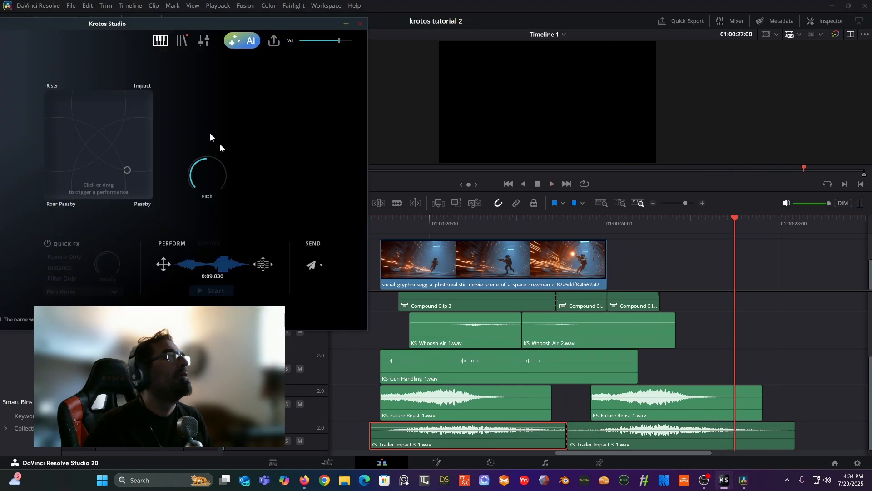
pyautogui.moveTo(91, 26); pyautogui.dragTo(287, 31)
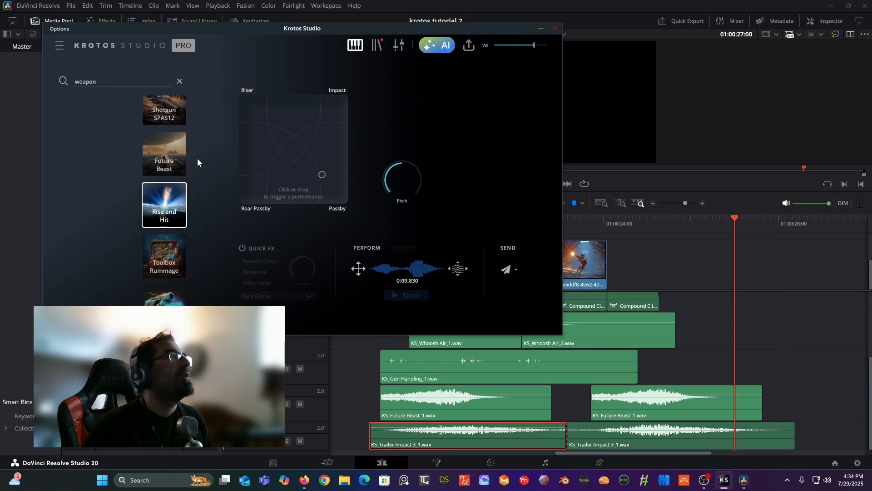
pyautogui.scroll(-1, 197, 158)
pyautogui.click(175, 259)
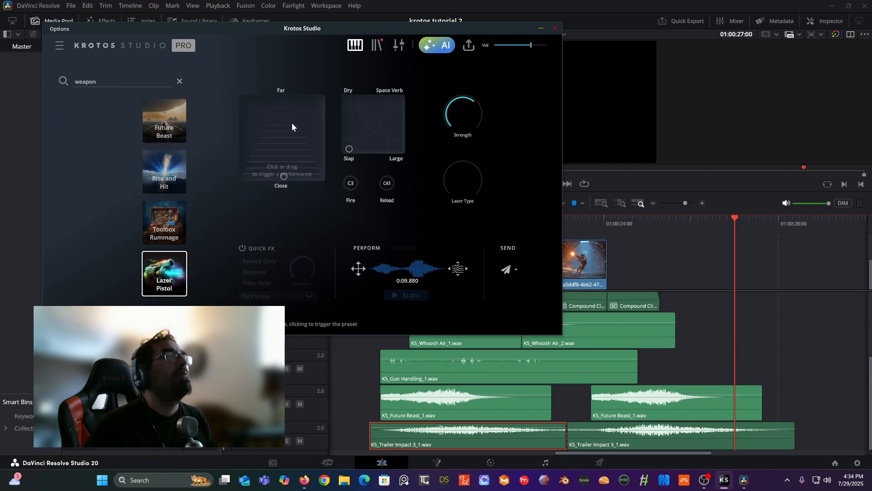
pyautogui.moveTo(285, 134)
pyautogui.mouseDown()
pyautogui.moveTo(293, 104)
pyautogui.moveTo(292, 169)
pyautogui.moveTo(287, 159)
pyautogui.mouseUp()
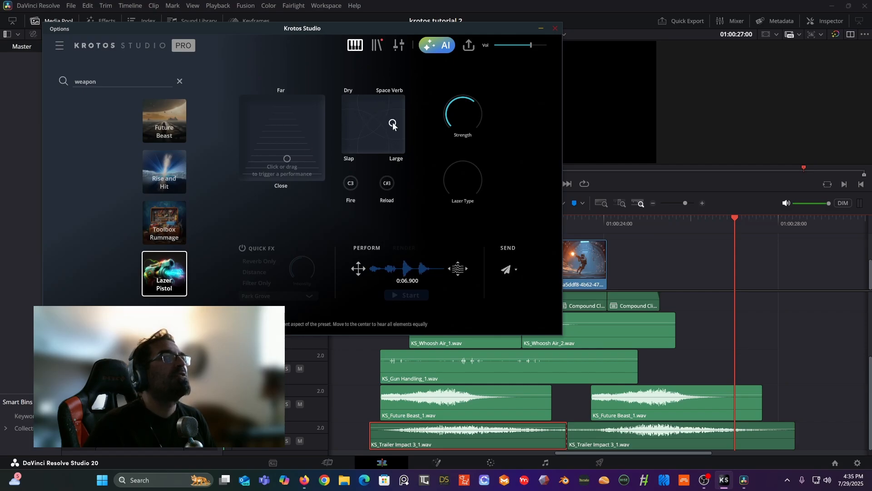
# Set the Lazer Pistol reverb pad close to the Space Verb corner and perform more shots near the Close end
pyautogui.moveTo(270, 154); pyautogui.dragTo(271, 155)
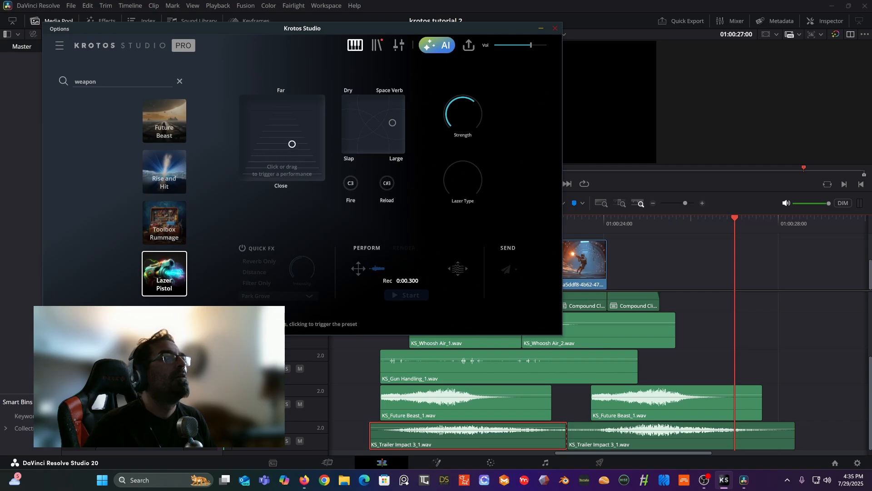
pyautogui.moveTo(300, 169); pyautogui.dragTo(300, 171)
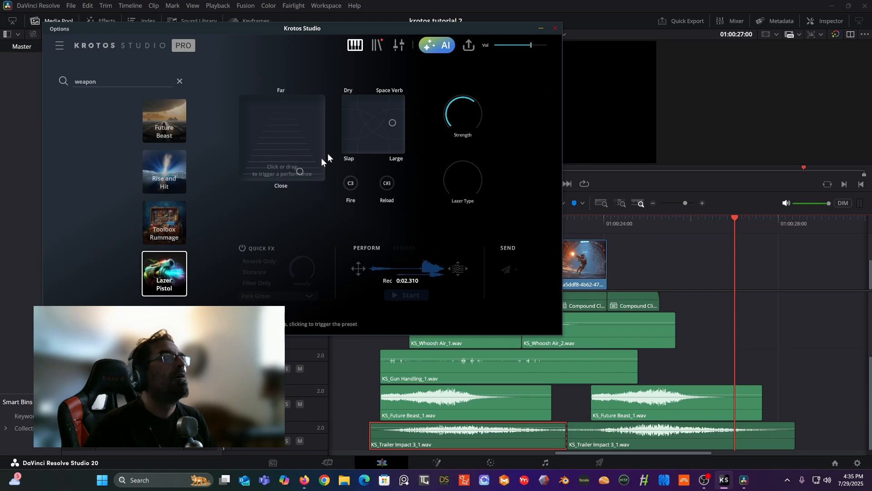
pyautogui.click(393, 103)
pyautogui.moveTo(296, 154)
pyautogui.mouseDown()
pyautogui.moveTo(289, 150)
pyautogui.moveTo(280, 169)
pyautogui.mouseUp()
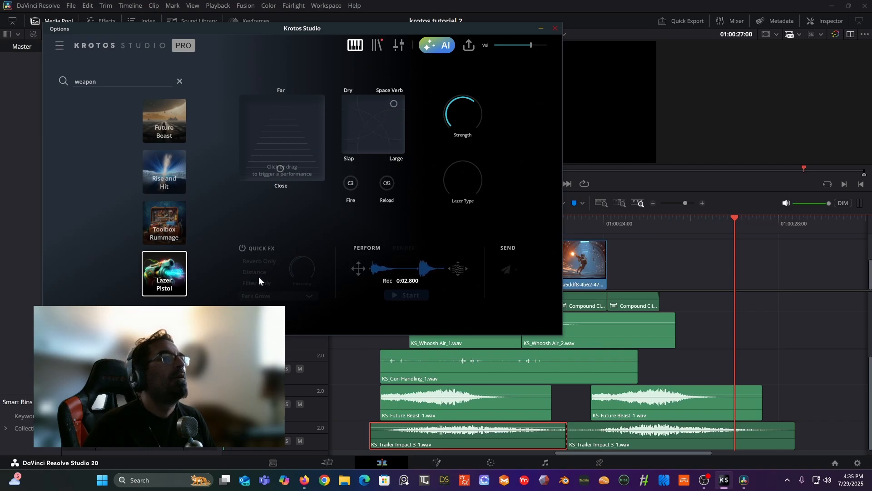
# Enable Quick FX with Distance and Park Grove, then perform Lazer Pistol shots and trigger the Fire and Reload sounds
pyautogui.click(242, 248)
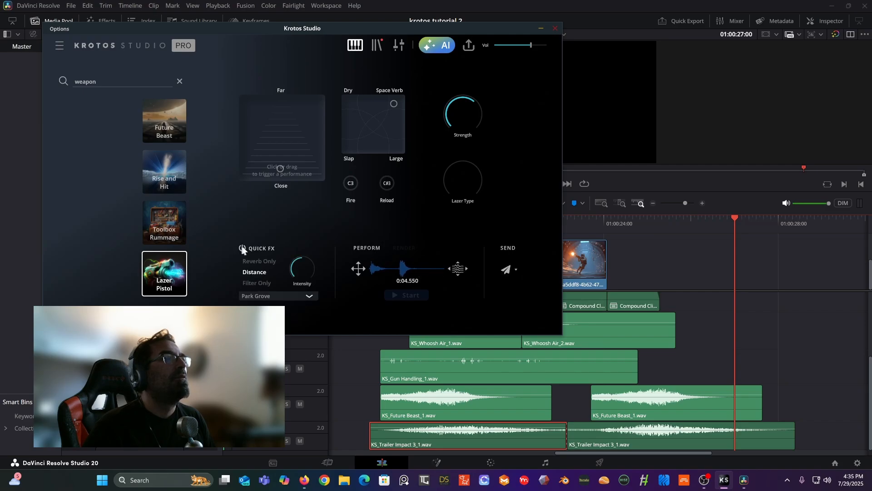
pyautogui.click(266, 152)
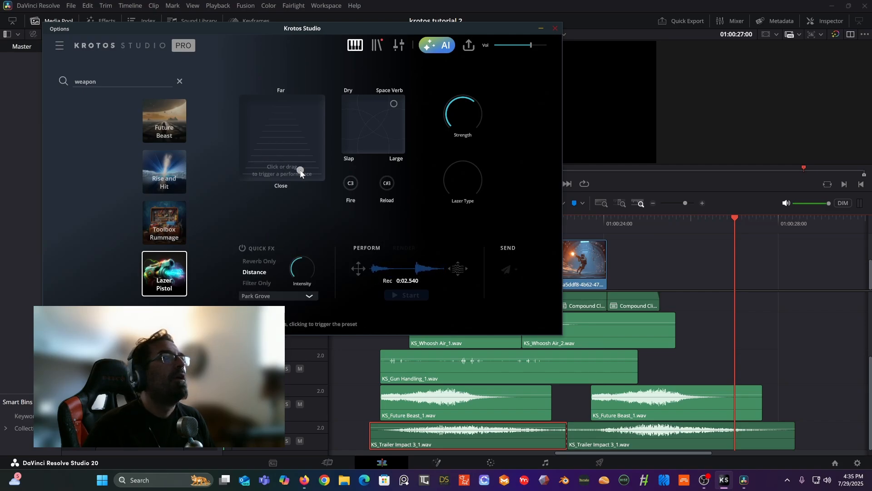
pyautogui.moveTo(299, 171); pyautogui.dragTo(295, 174)
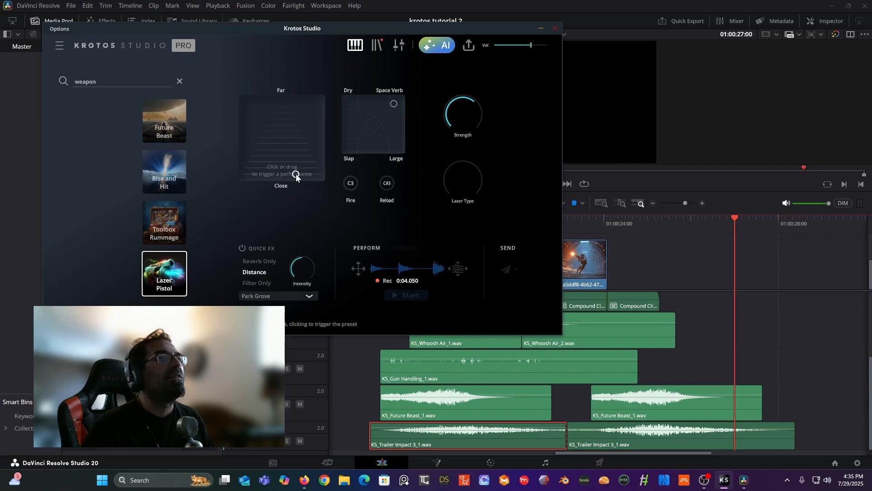
pyautogui.click(349, 185)
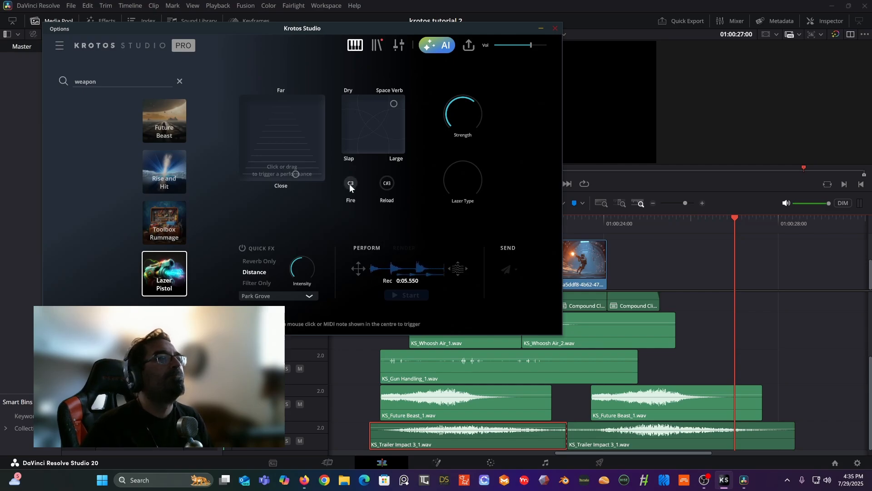
pyautogui.click(392, 186)
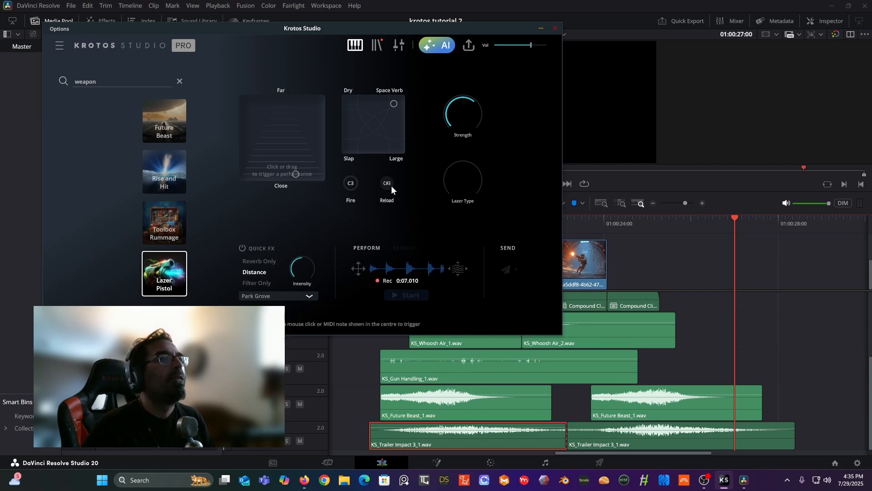
# Record a Lazer Pistol fire and reload, place it on a new audio track beneath the Trailer Impact clips, and enlarge that track
pyautogui.click(351, 184)
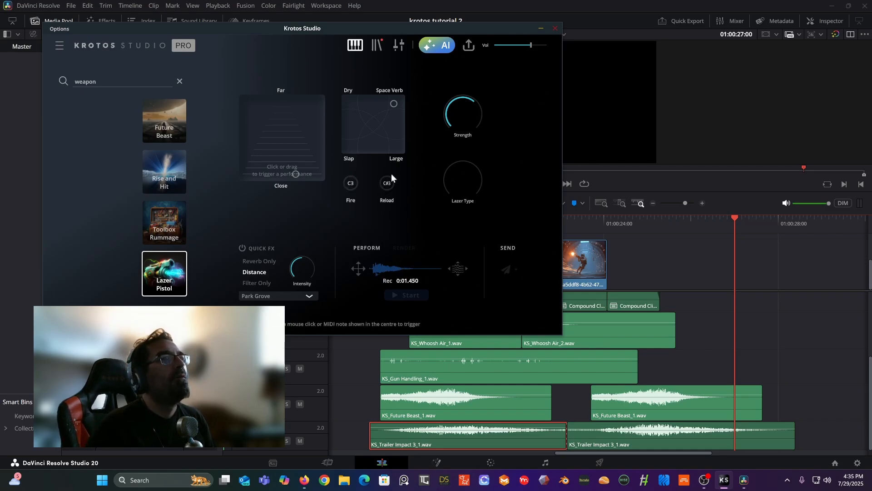
pyautogui.click(389, 187)
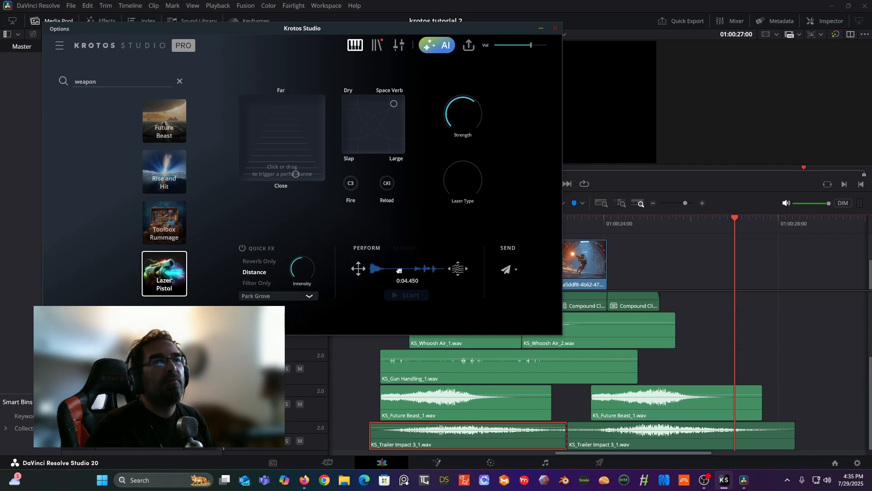
pyautogui.moveTo(399, 271); pyautogui.dragTo(778, 359)
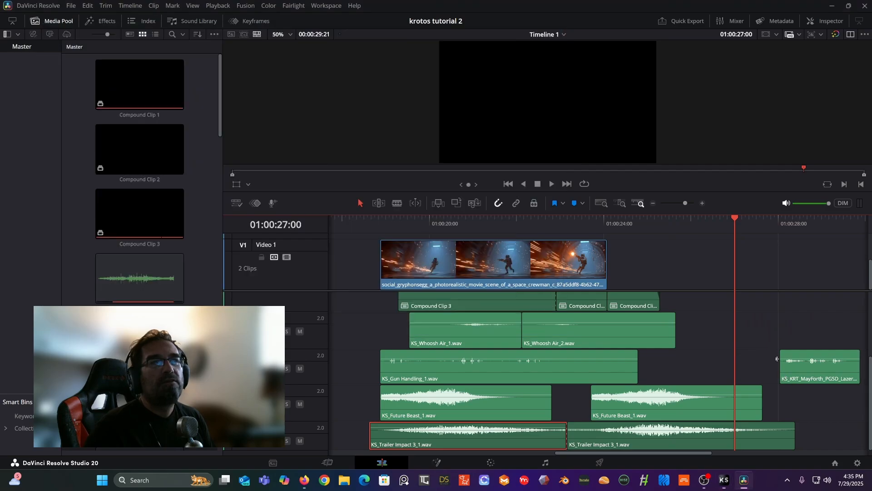
pyautogui.moveTo(827, 375); pyautogui.dragTo(607, 448)
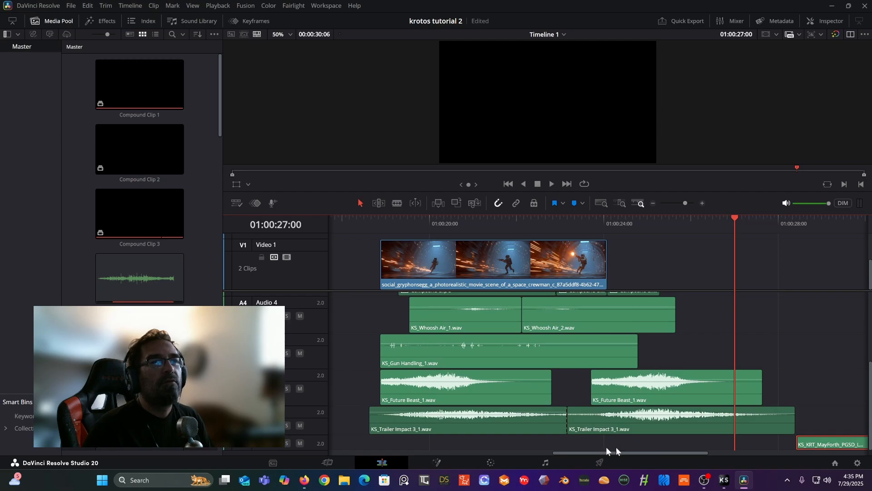
pyautogui.moveTo(823, 443); pyautogui.dragTo(466, 444)
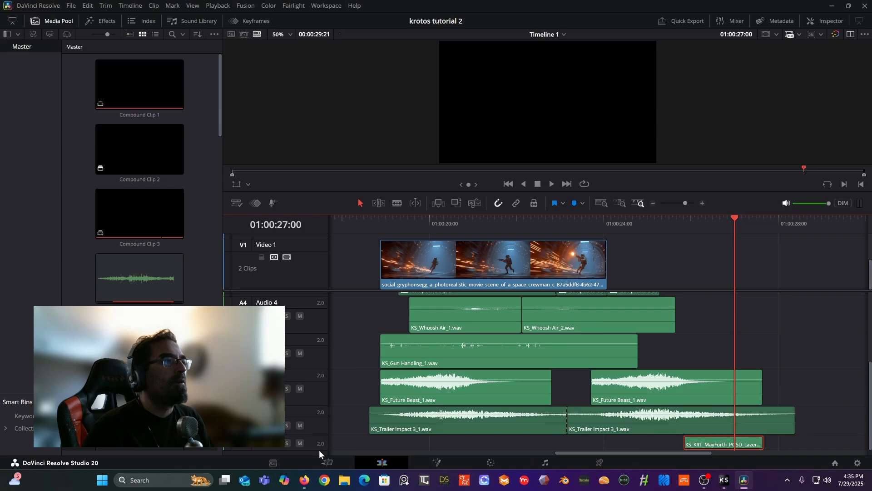
pyautogui.moveTo(320, 454); pyautogui.dragTo(318, 460)
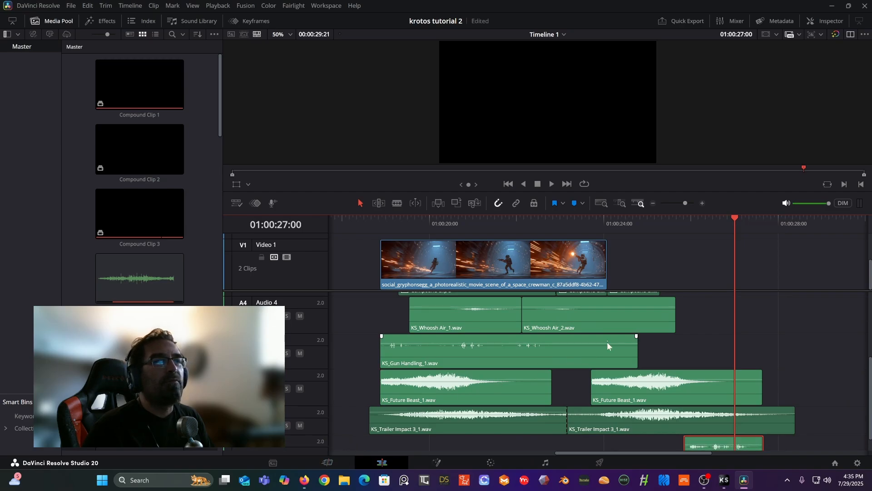
# Align the fire-and-reload laser clip with the first muzzle flash at 01:00:19:16 and play it back
pyautogui.scroll(-1, 607, 341)
pyautogui.click(381, 221)
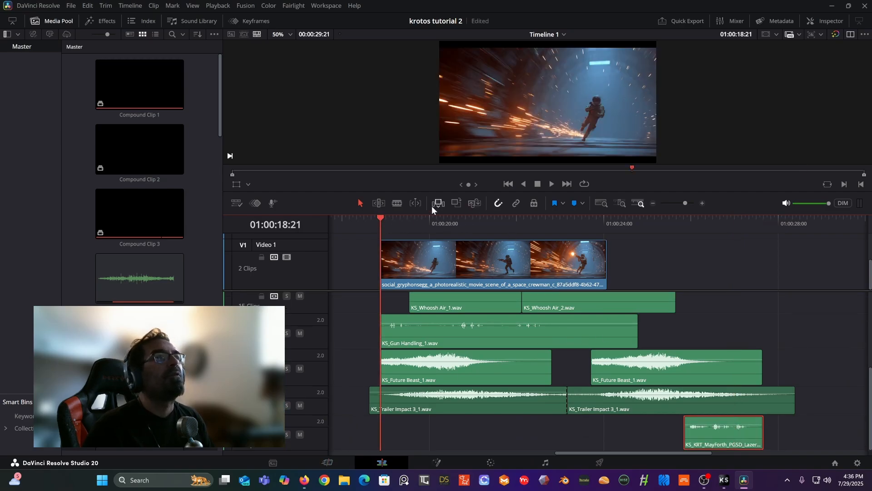
pyautogui.press('space')
pyautogui.press('space')
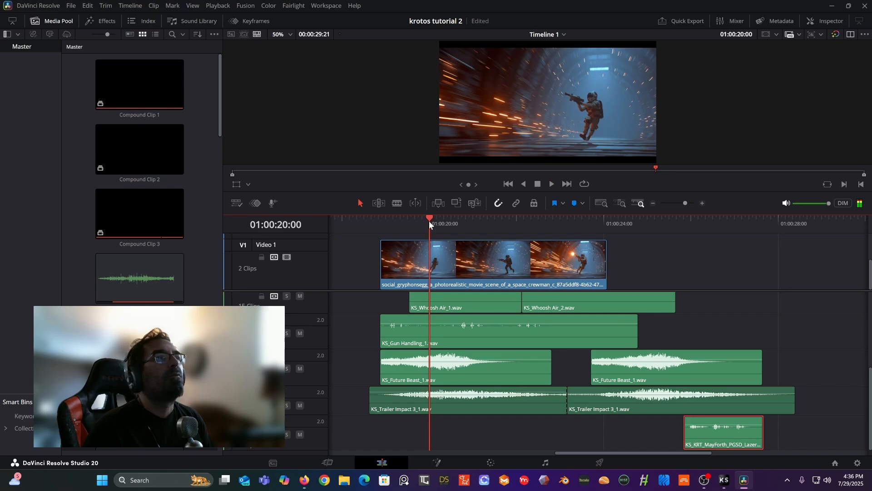
pyautogui.moveTo(429, 221); pyautogui.dragTo(415, 238)
pyautogui.moveTo(710, 436)
pyautogui.mouseDown()
pyautogui.moveTo(469, 442)
pyautogui.moveTo(438, 423)
pyautogui.mouseUp()
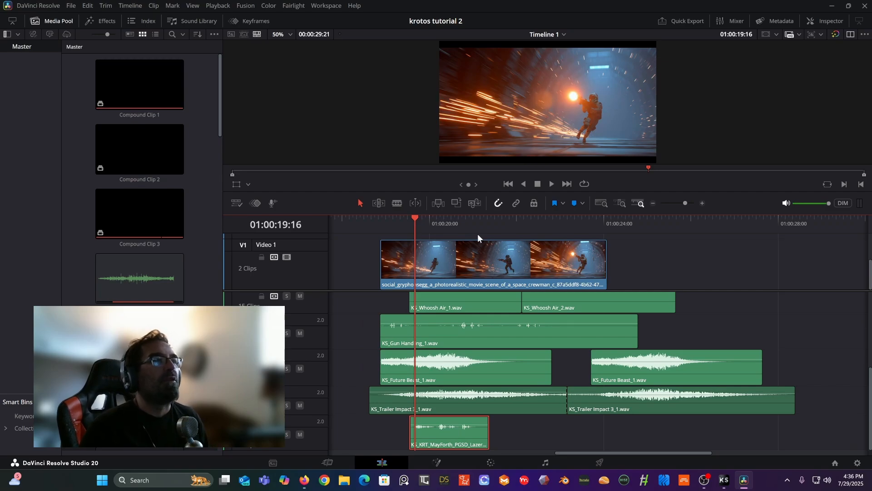
pyautogui.press('space')
pyautogui.press('space')
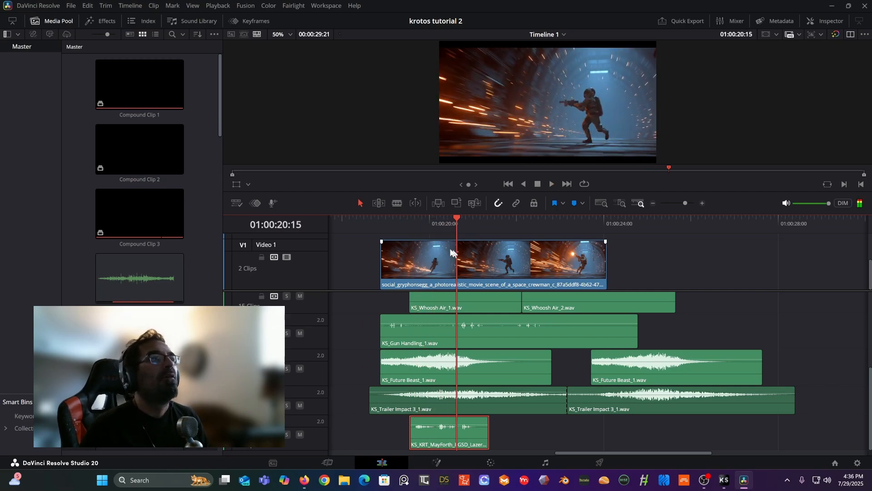
pyautogui.click(399, 225)
pyautogui.press('space')
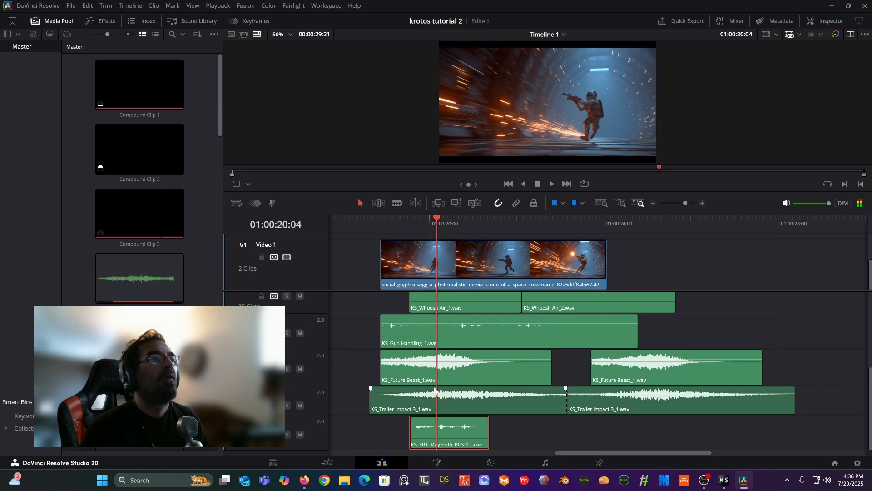
# Raise the level of the fire-and-reload laser clip and replay the first shots of the tunnel scene
pyautogui.moveTo(448, 425); pyautogui.dragTo(447, 420)
pyautogui.click(396, 221)
pyautogui.press('space')
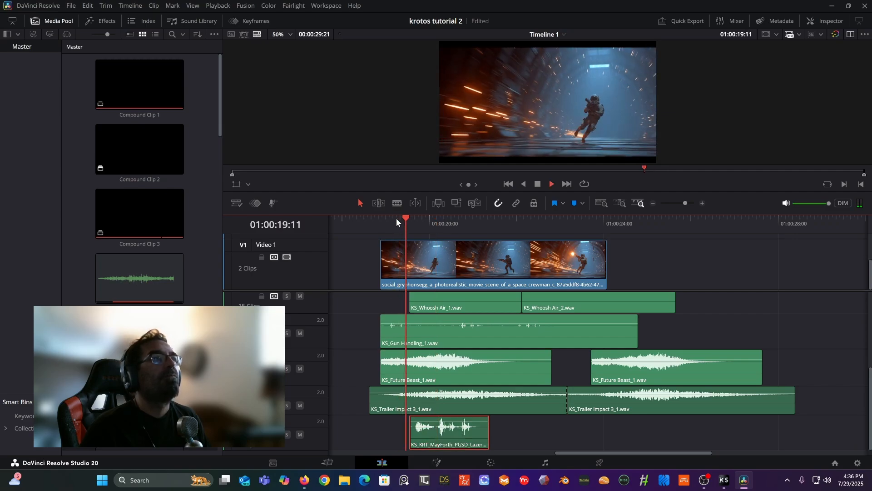
pyautogui.press('space')
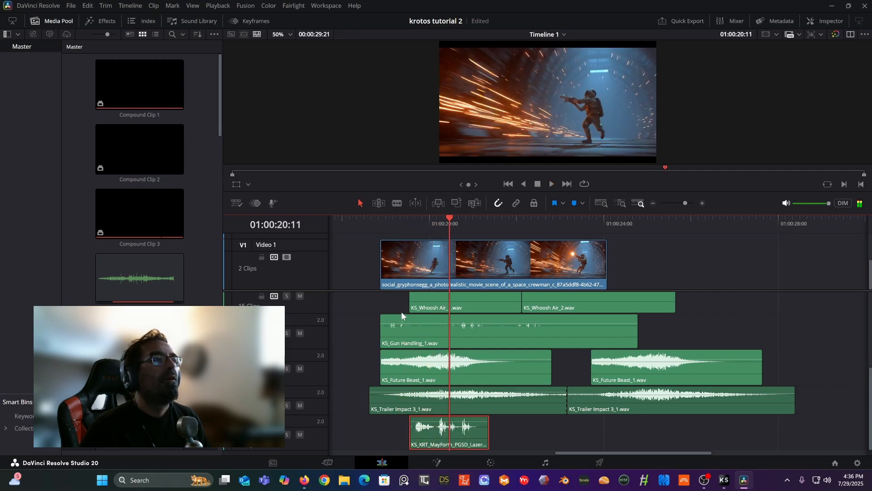
# Save the project, lower the level of the first KS_Future Beast_1.wav clip and replay the opening of the tunnel scene
pyautogui.hotkey('ctrl', 's')
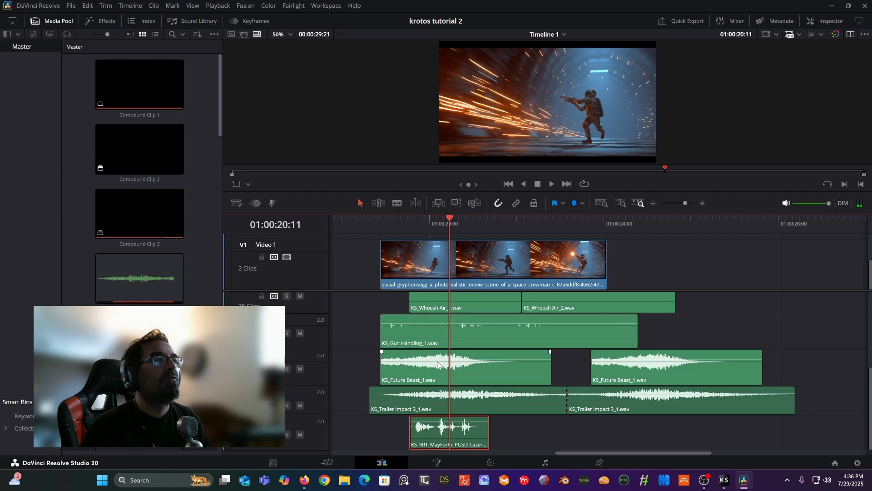
pyautogui.moveTo(439, 360); pyautogui.dragTo(440, 367)
pyautogui.click(407, 260)
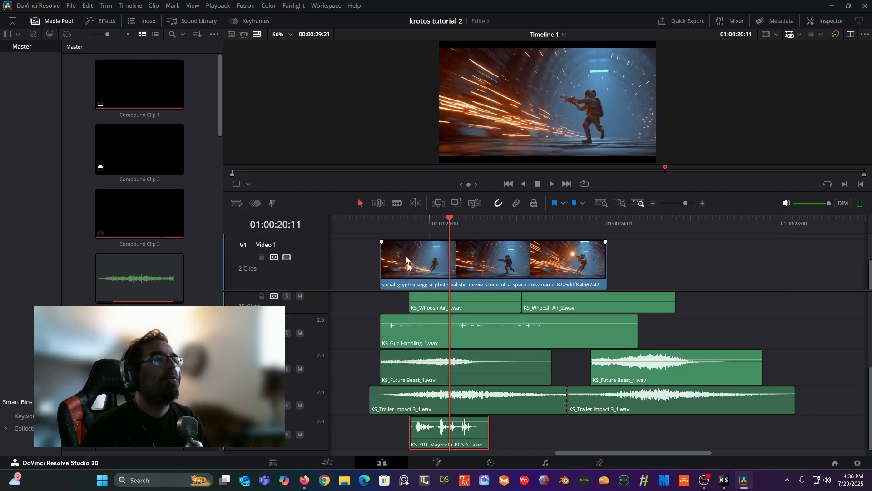
pyautogui.click(396, 221)
pyautogui.press('space')
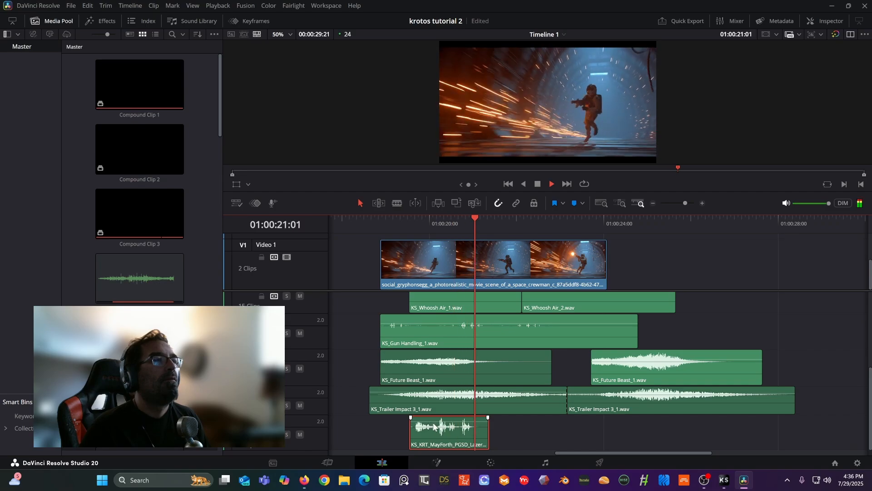
# Replace the fire-and-reload clip with a newly recorded single Lazer Pistol Fire sound on the same audio track
pyautogui.rightClick(447, 432)
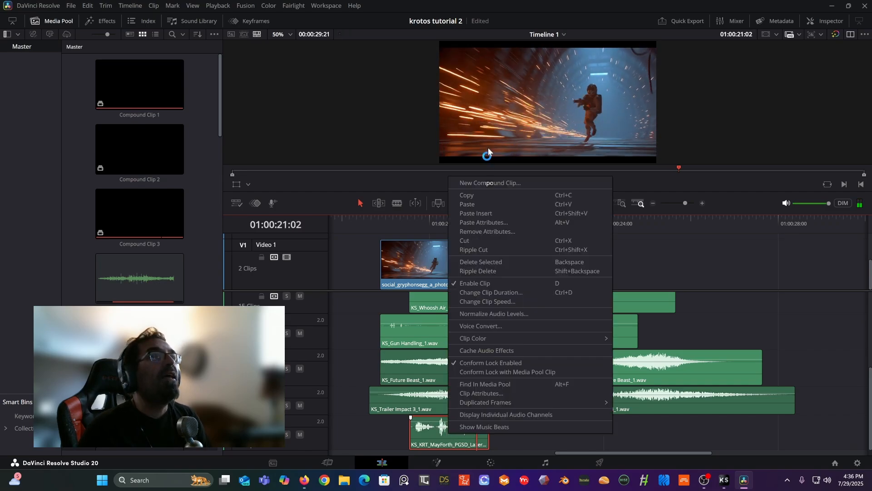
pyautogui.click(471, 241)
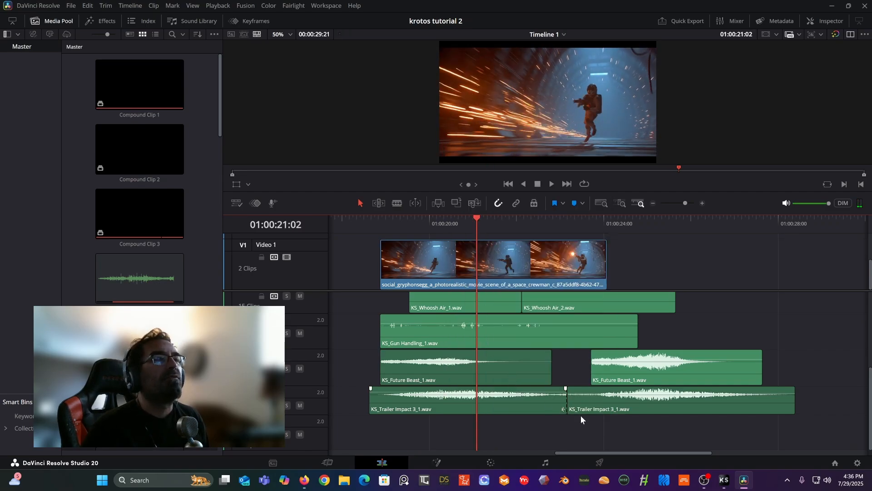
pyautogui.click(725, 480)
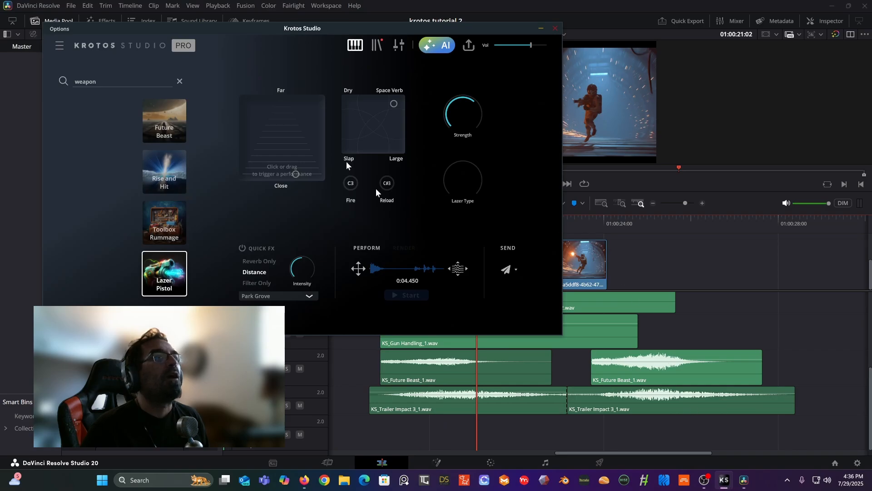
pyautogui.click(353, 184)
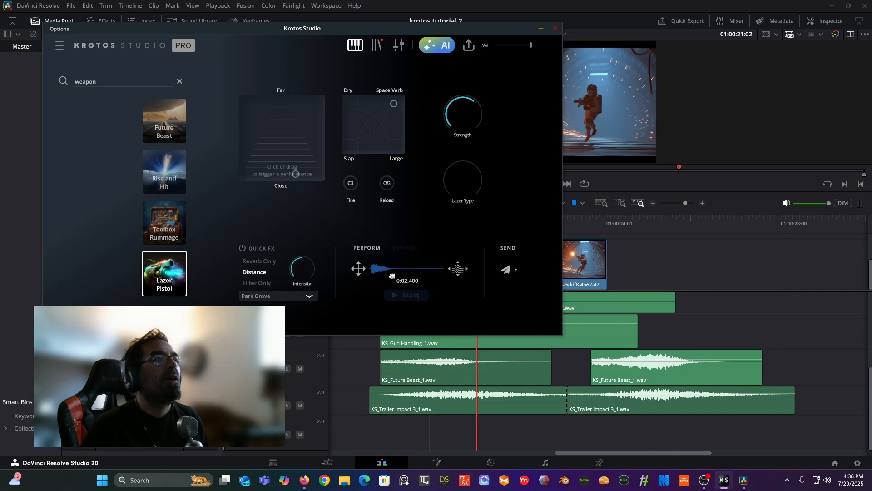
pyautogui.moveTo(389, 286); pyautogui.dragTo(397, 437)
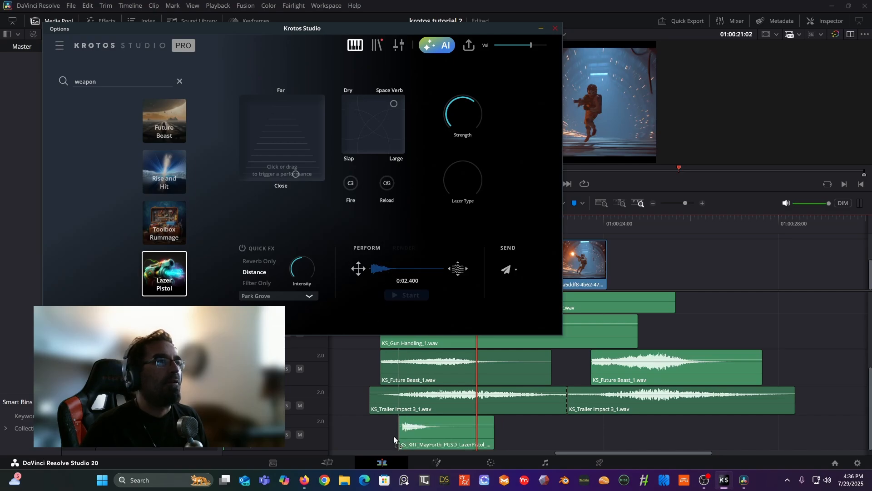
pyautogui.click(394, 439)
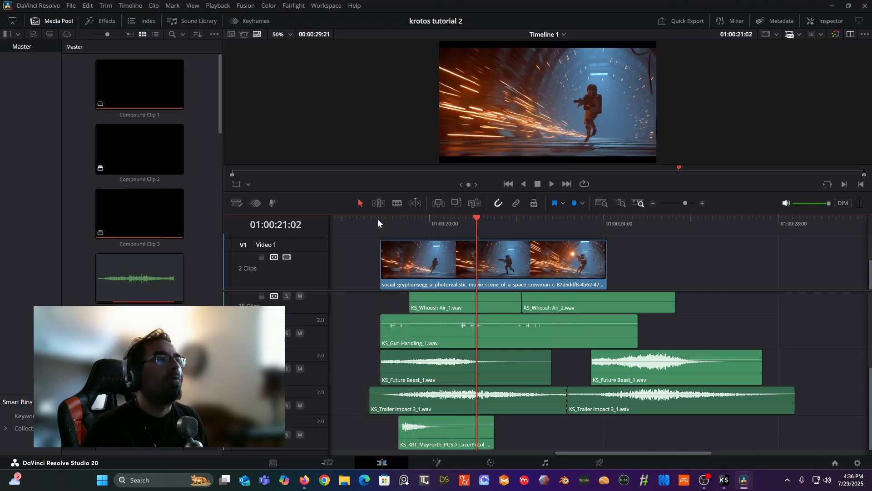
# Align the single Lazer Pistol shot with the first muzzle flash at 01:00:19:16 and replay the scene from its start
pyautogui.moveTo(378, 219); pyautogui.dragTo(414, 221)
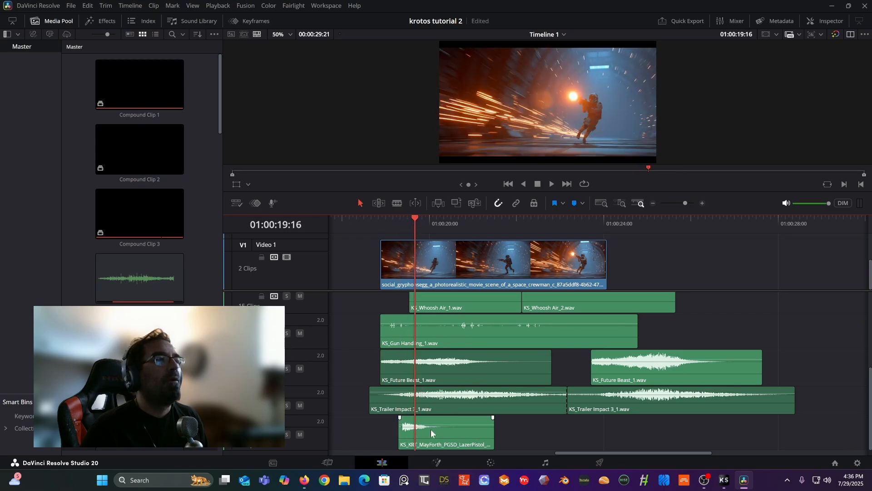
pyautogui.moveTo(431, 428); pyautogui.dragTo(443, 432)
pyautogui.press('space')
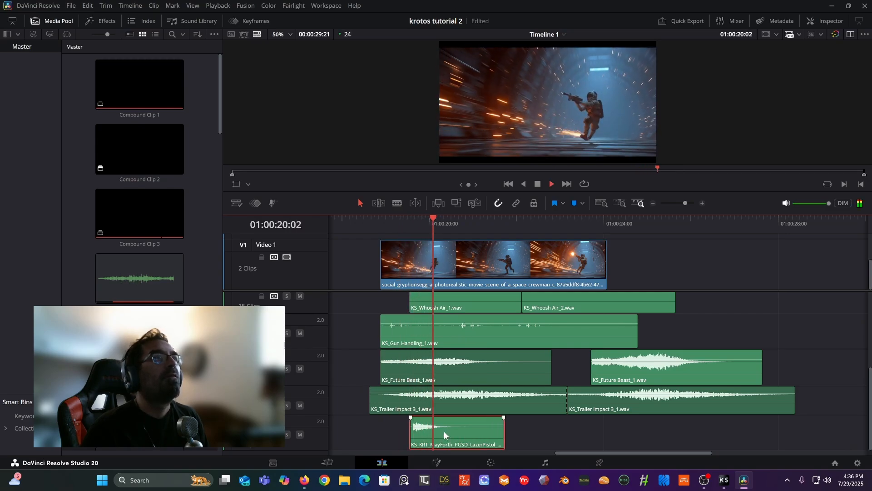
pyautogui.press('space')
pyautogui.click(382, 217)
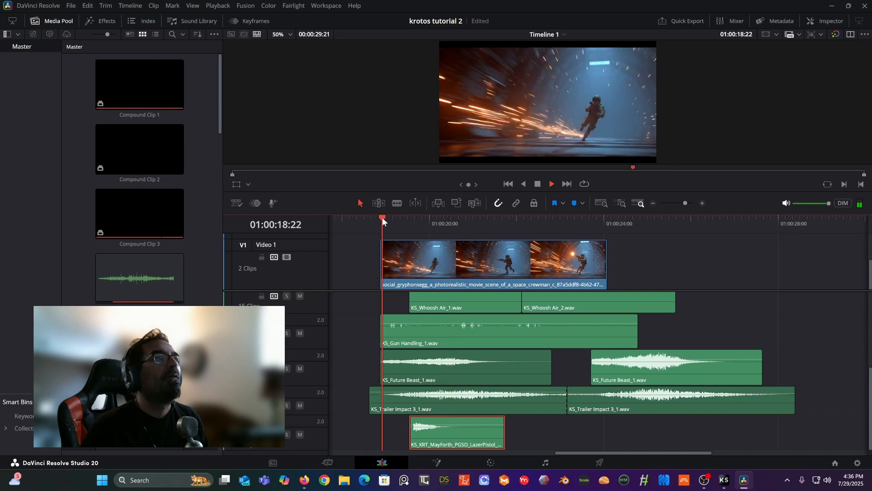
pyautogui.press('space')
pyautogui.press('space')
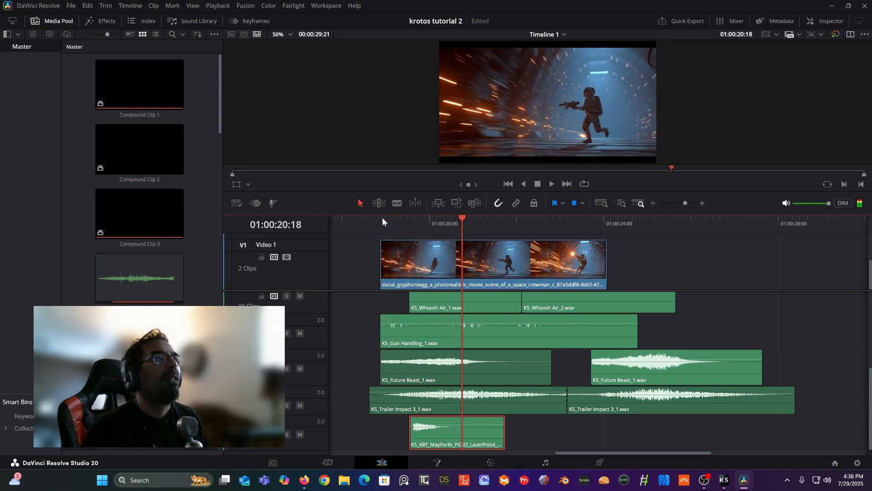
# Duplicate the Lazer Pistol clip and, with snapping off, trim and align the copy to the muzzle flash at 01:00:20:09
pyautogui.moveTo(407, 217); pyautogui.dragTo(446, 226)
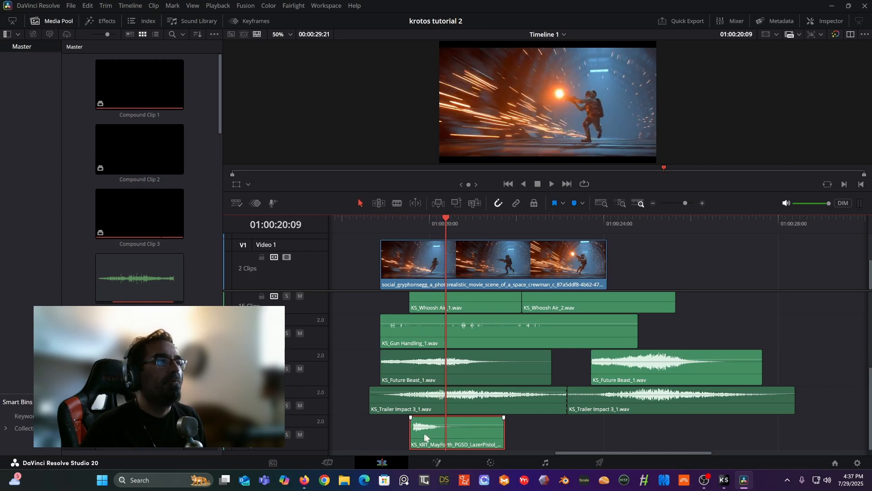
pyautogui.moveTo(425, 437); pyautogui.dragTo(494, 439)
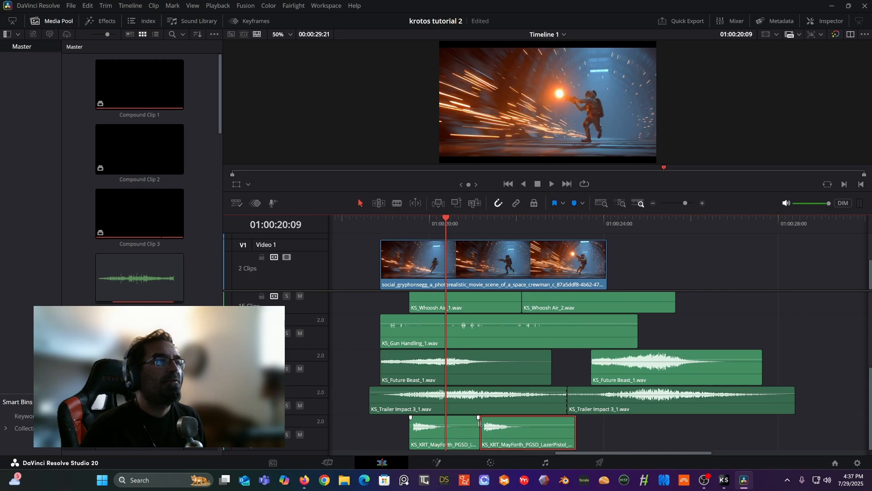
pyautogui.click(701, 203)
pyautogui.click(701, 203)
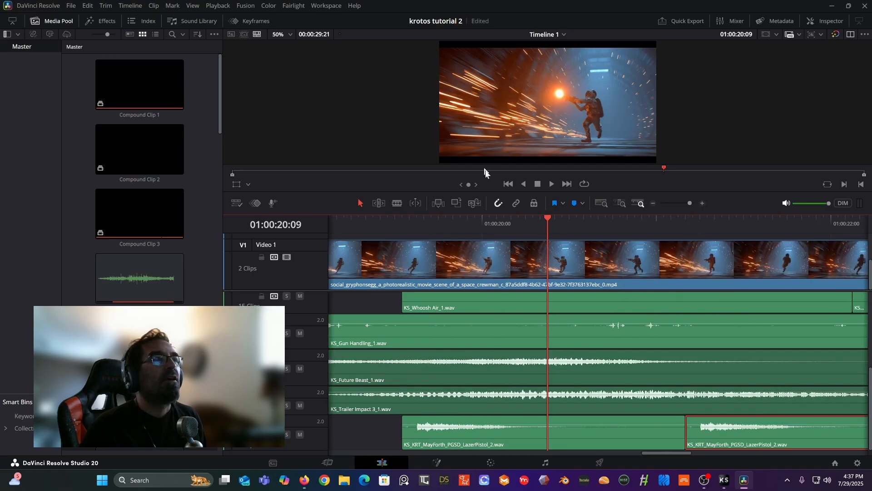
pyautogui.click(504, 203)
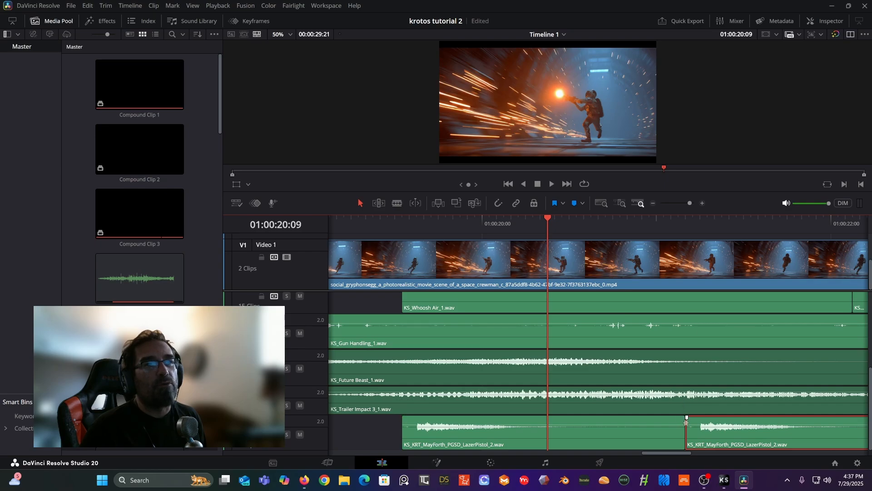
pyautogui.moveTo(687, 422); pyautogui.dragTo(582, 422)
pyautogui.press('space')
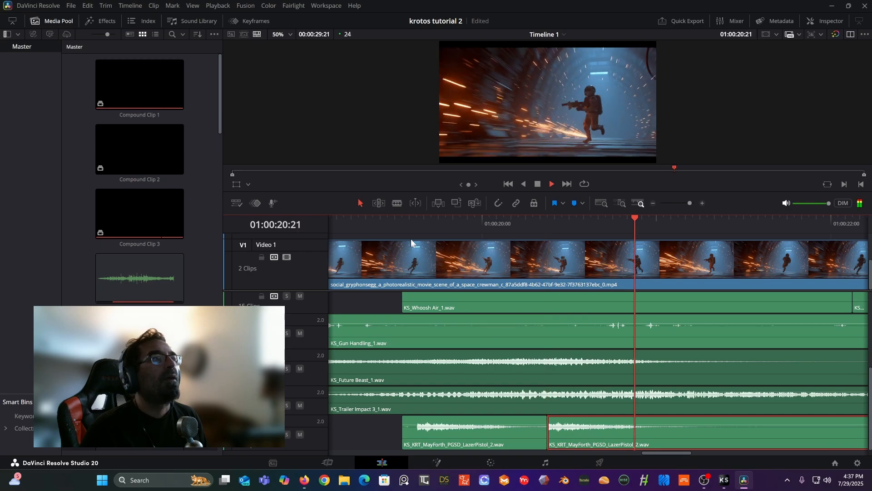
pyautogui.click(402, 227)
pyautogui.press('space')
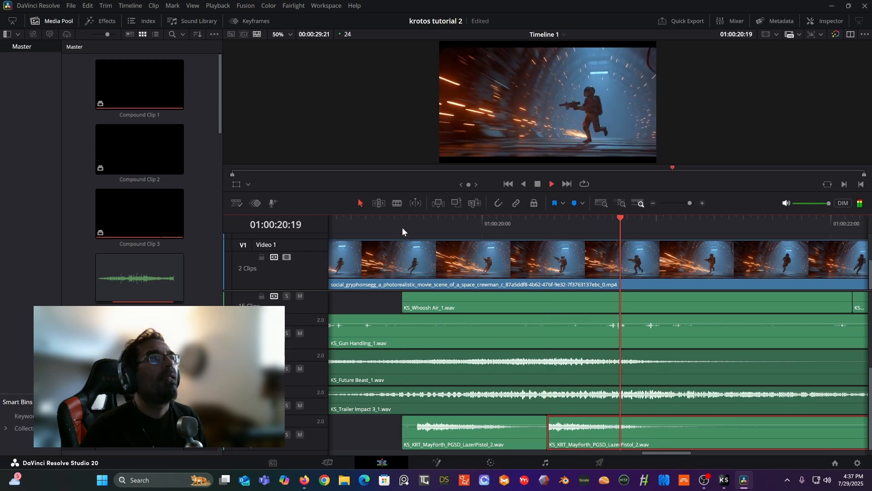
pyautogui.press('space')
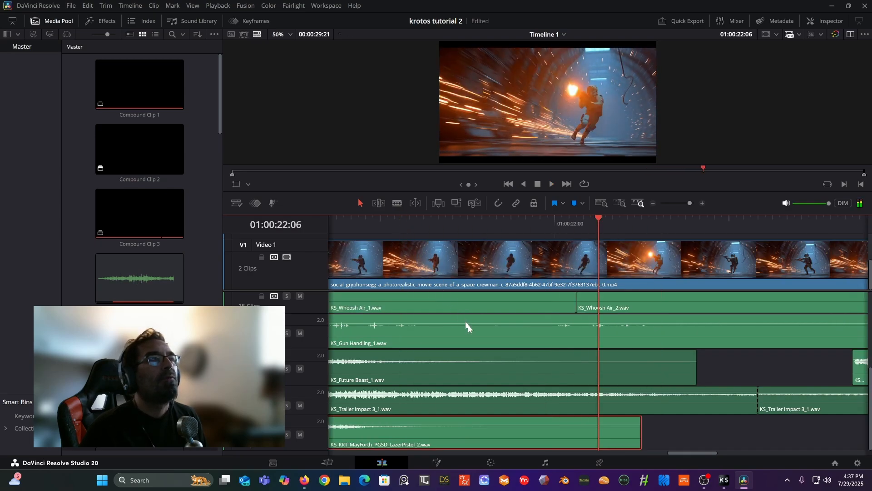
# Switch to Krotos Studio and audition Lazer Pistol shots with the reverb pad shifted towards Large
pyautogui.click(653, 203)
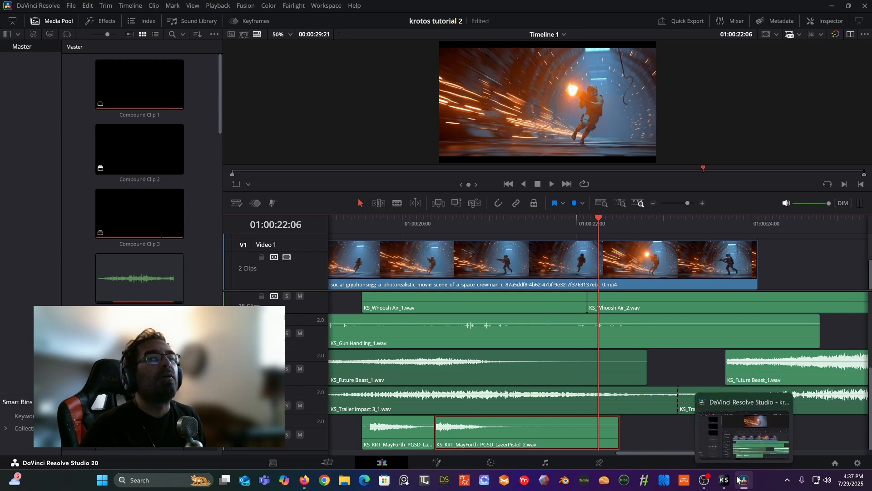
pyautogui.click(724, 480)
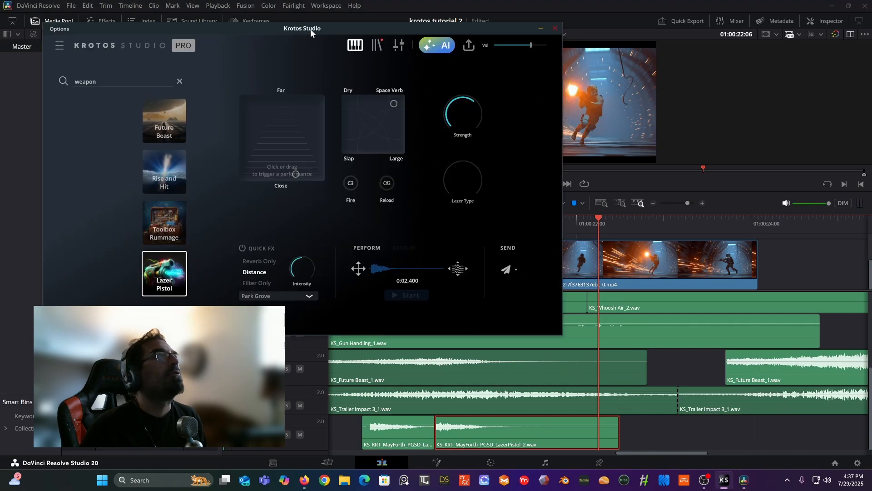
pyautogui.moveTo(310, 30); pyautogui.dragTo(325, 61)
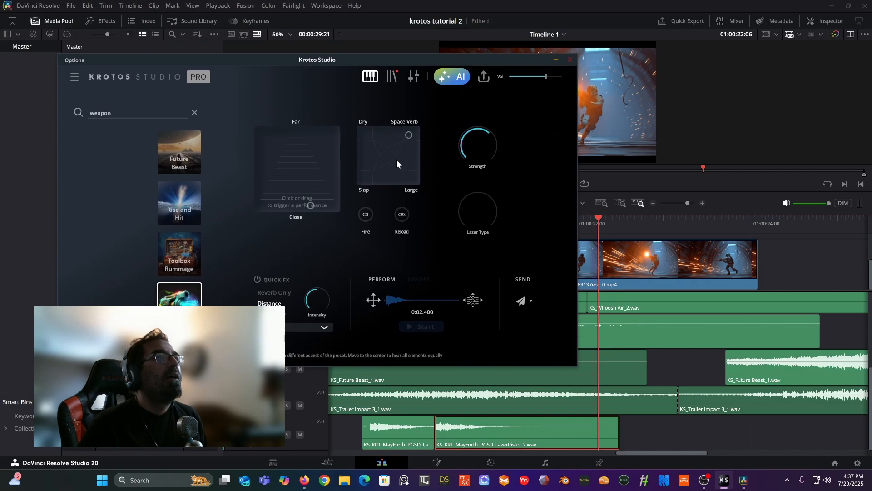
pyautogui.click(304, 164)
pyautogui.moveTo(297, 203); pyautogui.dragTo(296, 208)
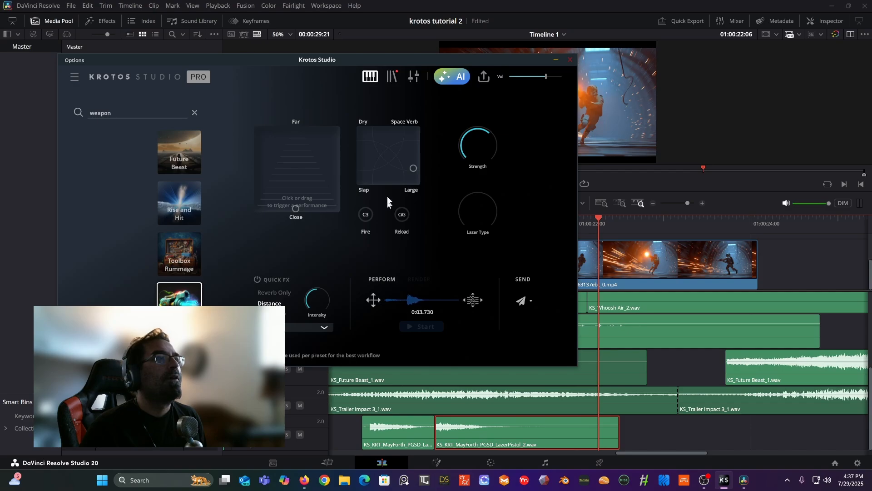
pyautogui.moveTo(332, 200); pyautogui.dragTo(329, 209)
pyautogui.click(320, 205)
# Compare Lazer Type settings of 0.74 and 0.26, keep 0.26 and audition further pistol shots
pyautogui.moveTo(473, 209); pyautogui.dragTo(476, 175)
pyautogui.click(322, 206)
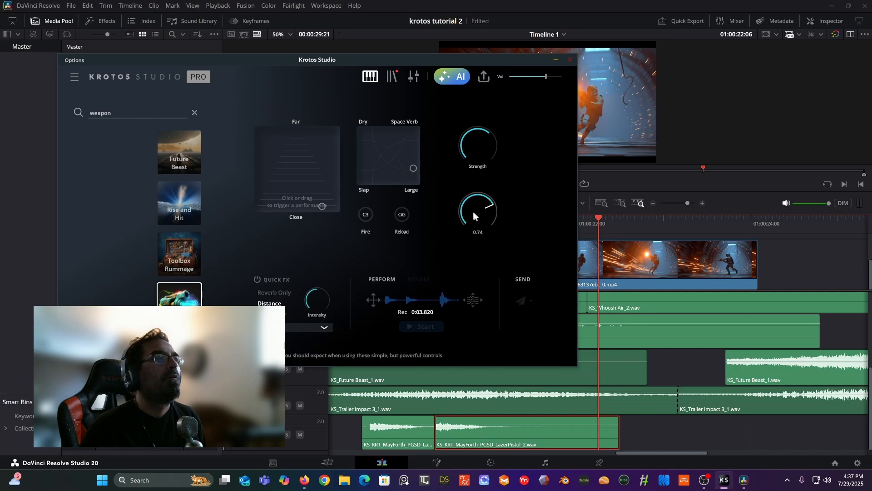
pyautogui.moveTo(471, 197); pyautogui.dragTo(442, 266)
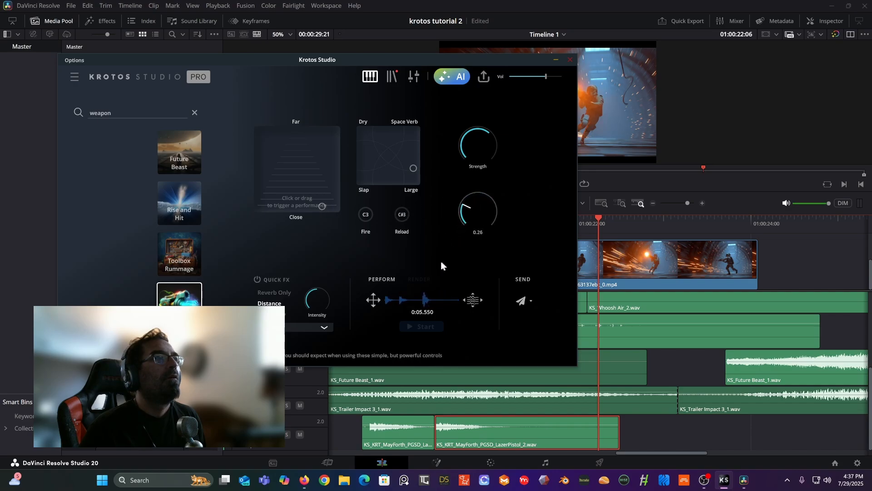
pyautogui.click(335, 199)
pyautogui.moveTo(335, 199)
pyautogui.mouseDown()
pyautogui.moveTo(307, 204)
pyautogui.moveTo(313, 210)
pyautogui.mouseUp()
# Try a Quick FX intensity of 0.87, then record a fresh single shot and place it on the Lazer Pistol track in DaVinci Resolve
pyautogui.moveTo(317, 300); pyautogui.dragTo(318, 257)
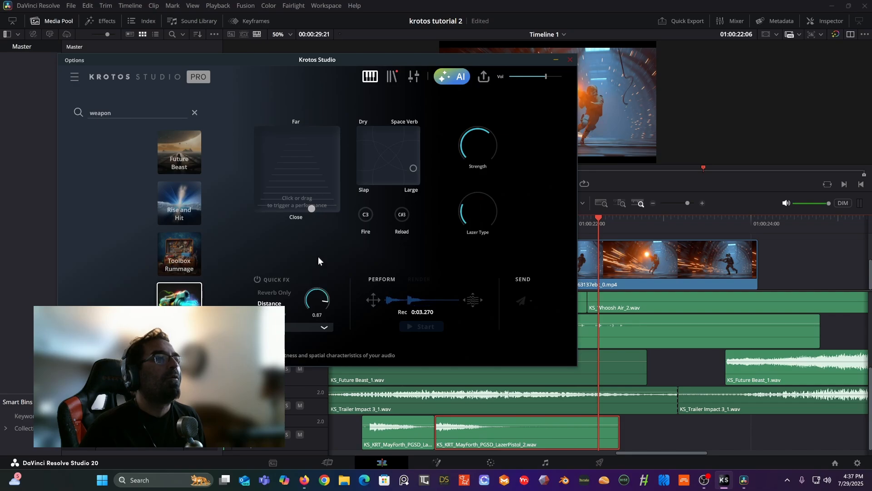
pyautogui.moveTo(319, 193)
pyautogui.mouseDown()
pyautogui.moveTo(329, 208)
pyautogui.moveTo(308, 324)
pyautogui.moveTo(330, 206)
pyautogui.moveTo(296, 207)
pyautogui.mouseUp()
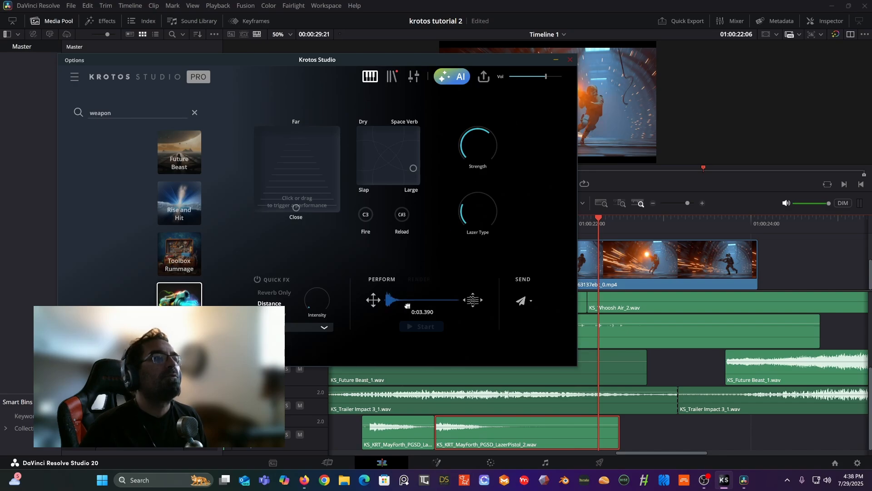
pyautogui.moveTo(408, 306); pyautogui.dragTo(671, 432)
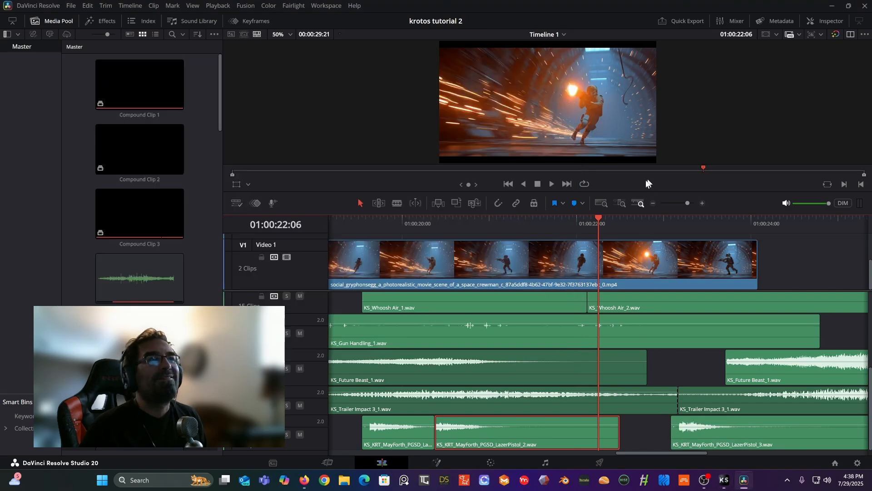
# Trim the silence before the new KS_KRT_MayForth_PGSD_LazerPistol_3.wav shot, align it with the muzzle flash at 01:00:22:06 and play it back
pyautogui.moveTo(573, 218); pyautogui.dragTo(600, 215)
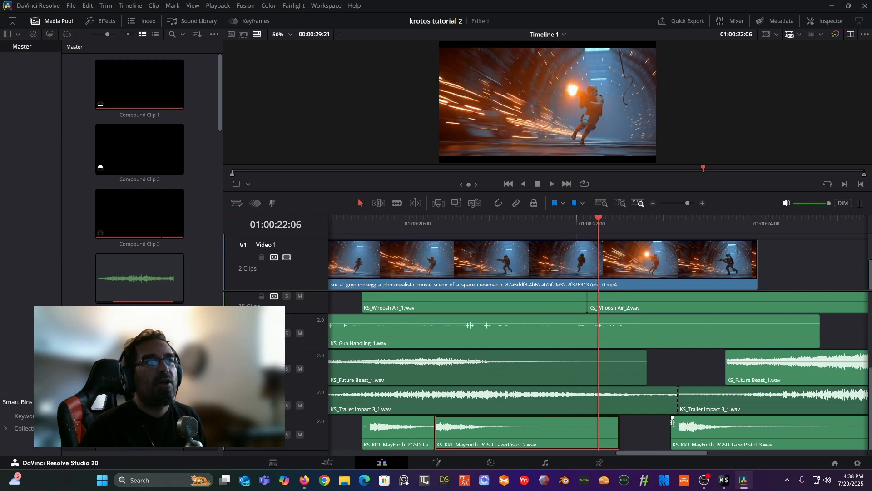
pyautogui.moveTo(672, 421); pyautogui.dragTo(679, 420)
pyautogui.moveTo(737, 439); pyautogui.dragTo(663, 438)
pyautogui.press('space')
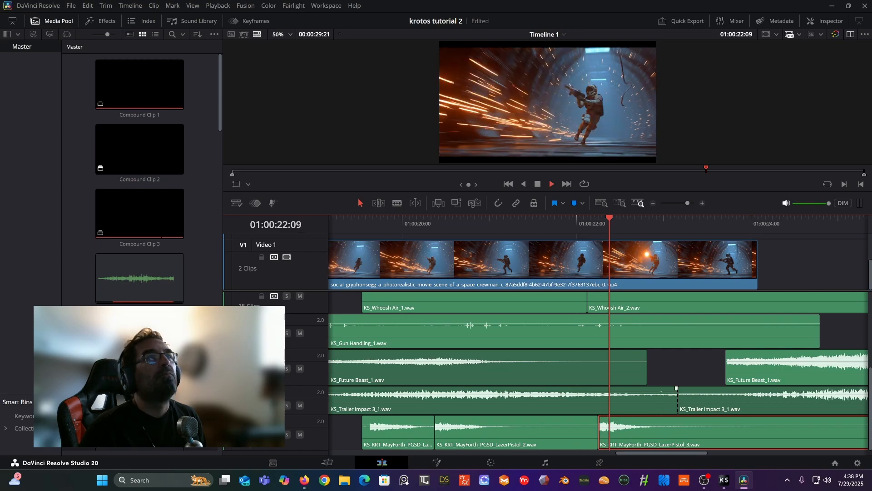
pyautogui.press('space')
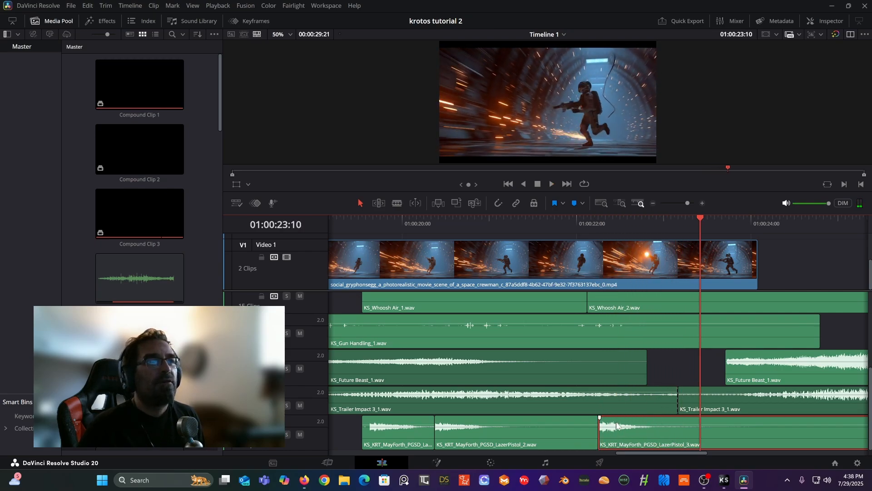
# Duplicate the LazerPistol_3 clip, align the copy with the muzzle flash at 01:00:22:20 and play it back
pyautogui.moveTo(615, 437); pyautogui.dragTo(727, 438)
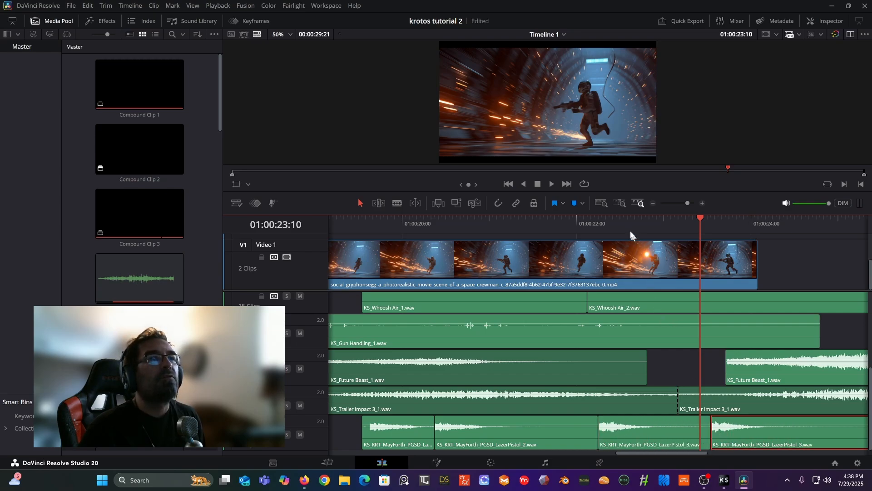
pyautogui.moveTo(628, 226); pyautogui.dragTo(649, 224)
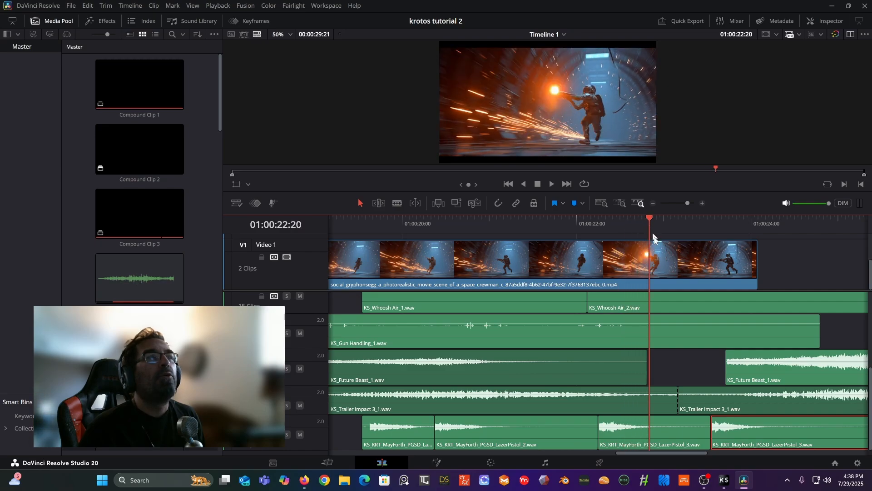
pyautogui.moveTo(739, 442); pyautogui.dragTo(677, 442)
pyautogui.press('space')
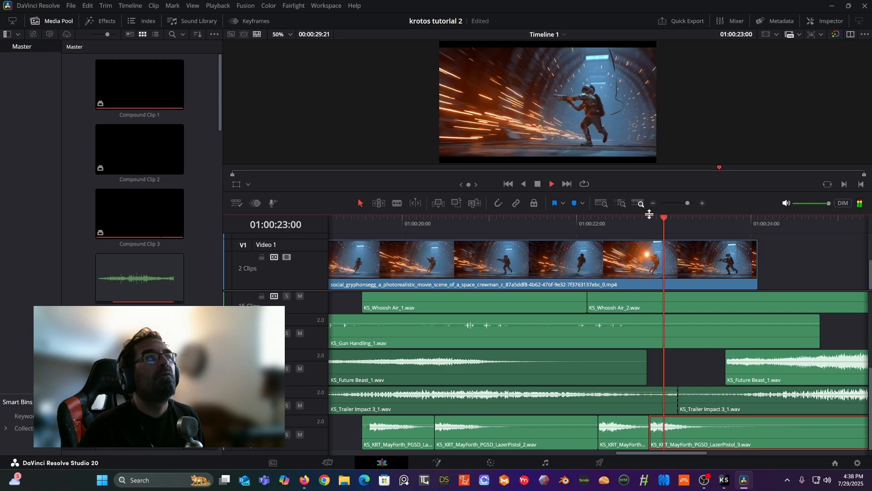
pyautogui.press('space')
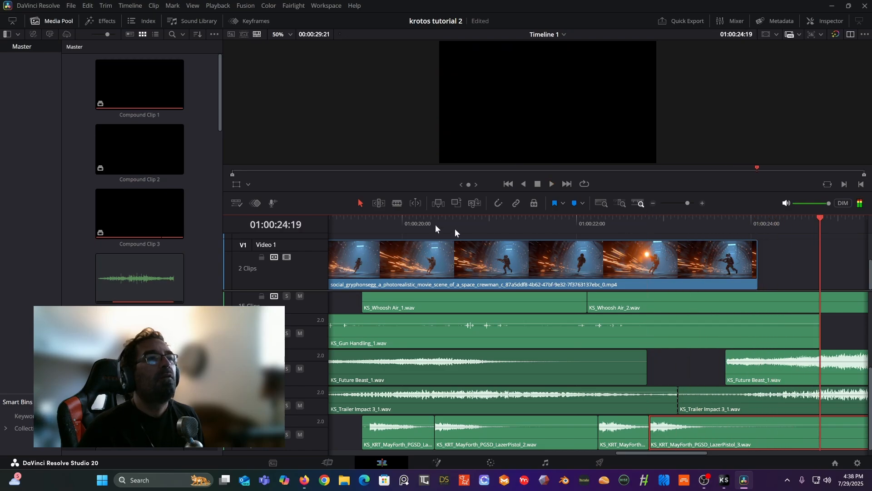
# Replay the scene to locate the uncovered muzzle flash and place a copy of the short LazerPistol_3 clip at 01:00:21:14
pyautogui.click(359, 224)
pyautogui.press('space')
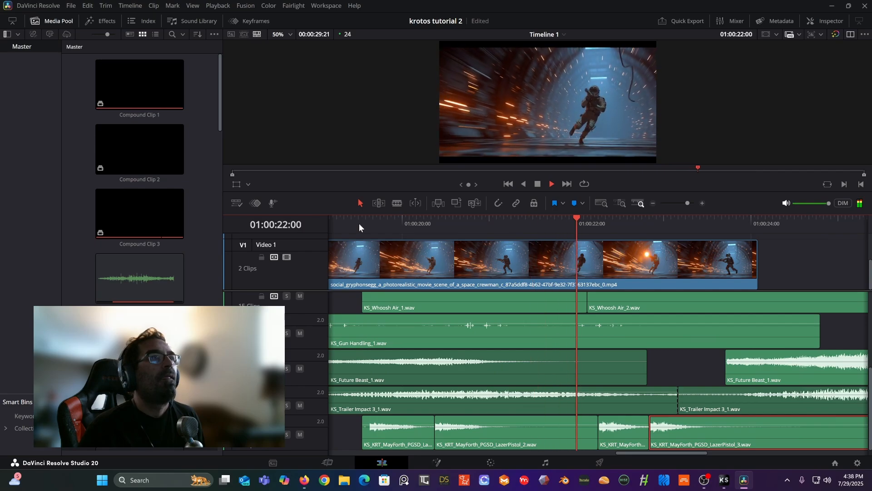
pyautogui.press('space')
pyautogui.moveTo(530, 218); pyautogui.dragTo(541, 218)
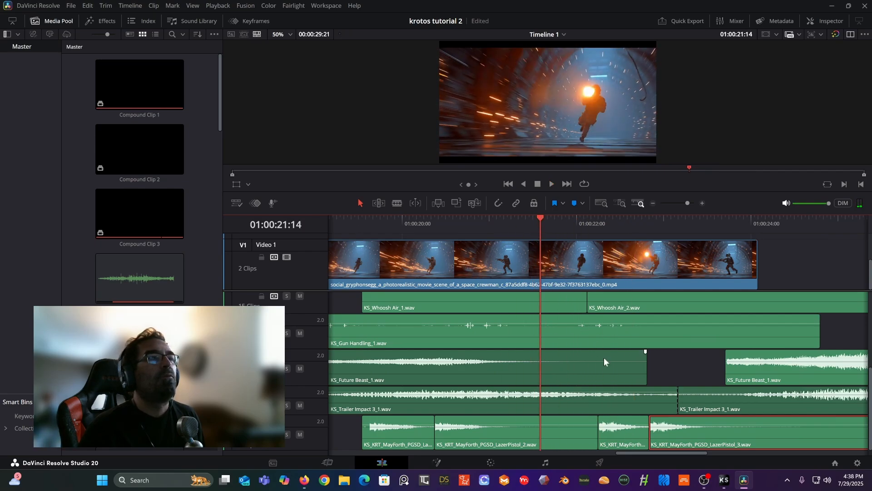
pyautogui.click(626, 439)
pyautogui.moveTo(626, 439); pyautogui.dragTo(596, 437)
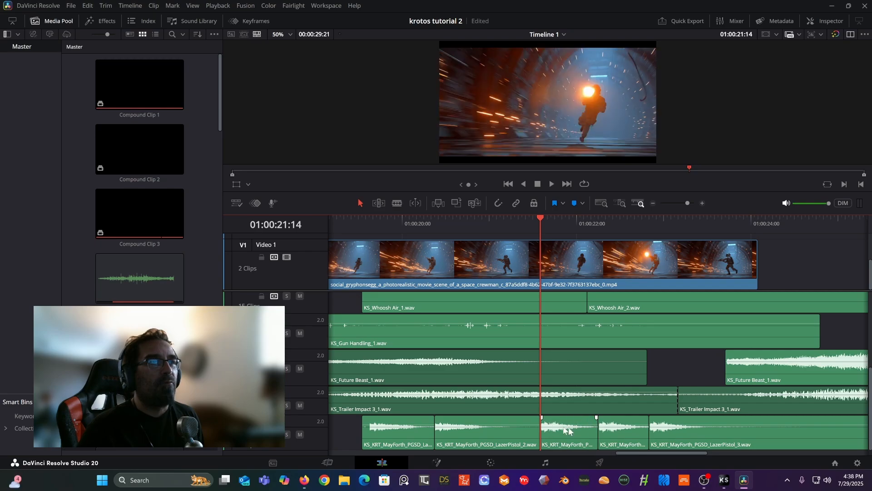
# Play the remaining shots, then replay the tunnel scene from 01:00:19:11 to check the laser timing against the flashes
pyautogui.press('space')
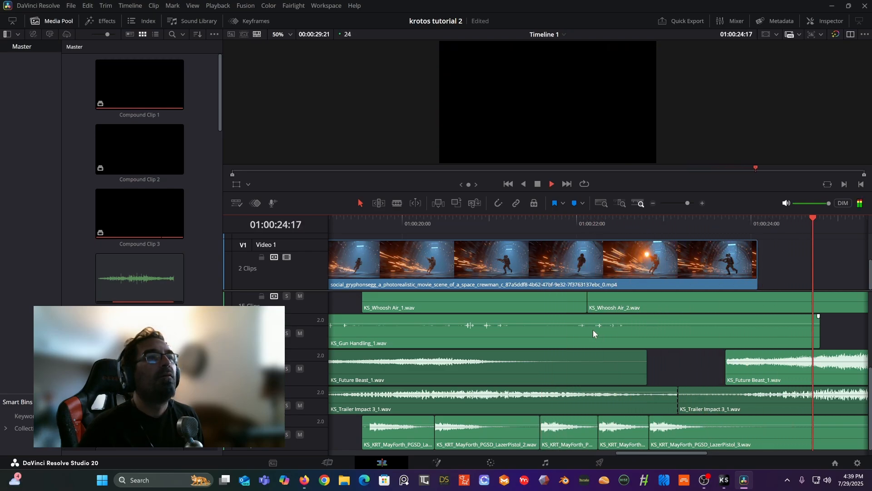
pyautogui.press('space')
pyautogui.click(354, 215)
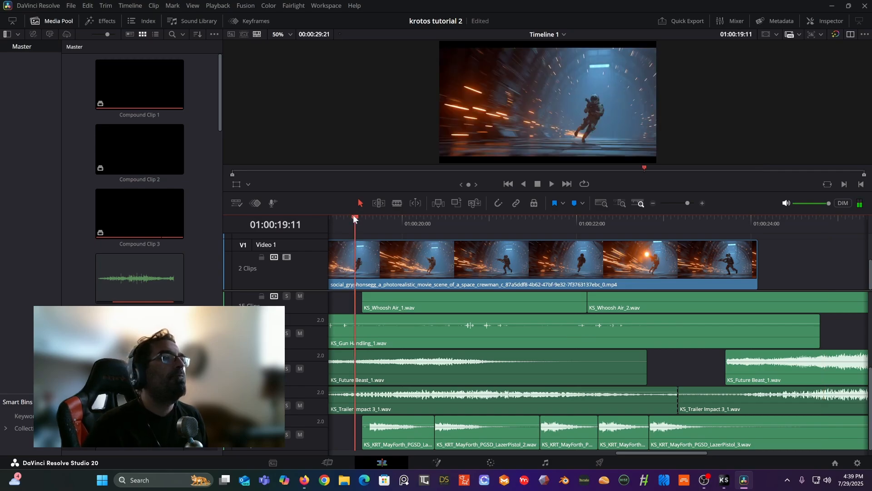
pyautogui.press('space')
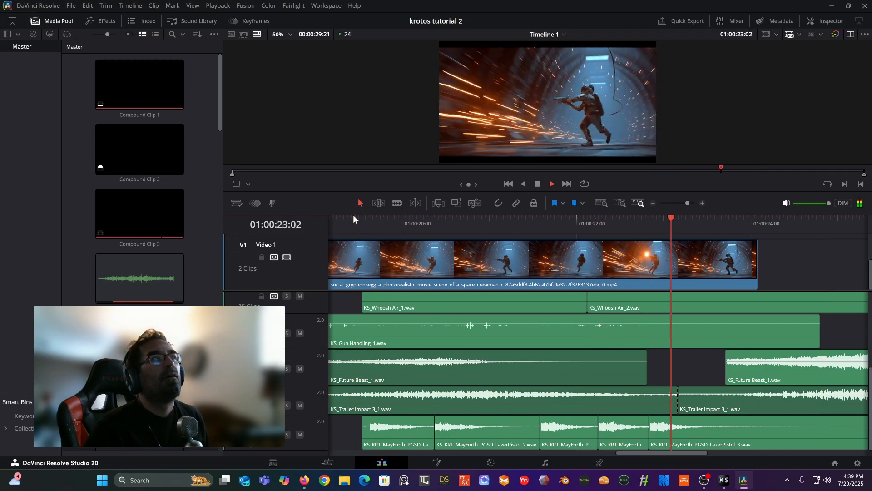
pyautogui.press('space')
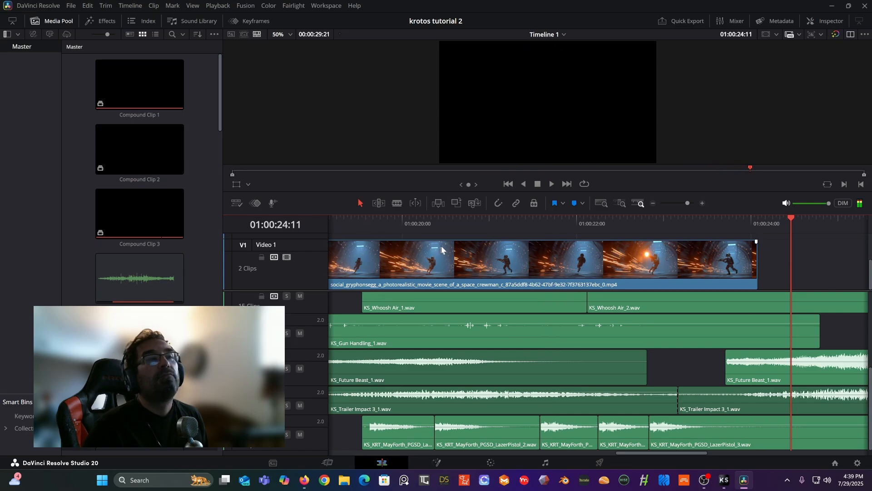
# Open the effects library, enlarge it and browse the Titles collection for an end title
pyautogui.click(653, 203)
pyautogui.moveTo(571, 451); pyautogui.dragTo(614, 452)
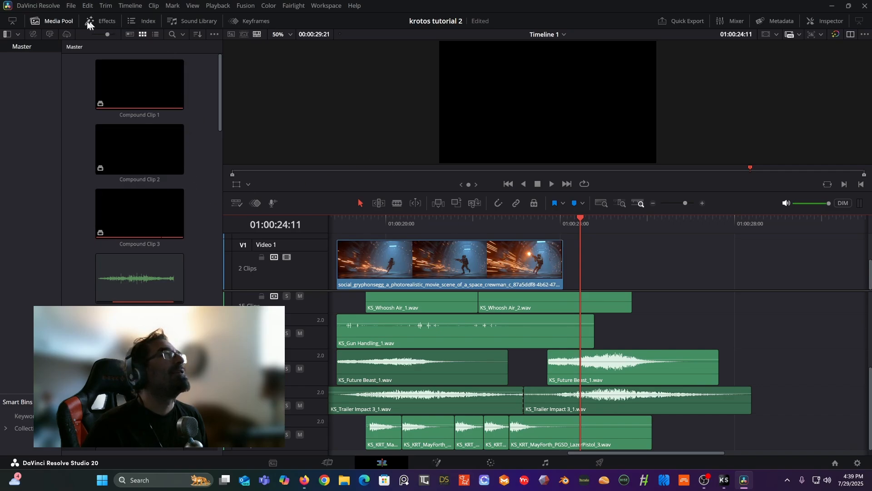
pyautogui.click(106, 24)
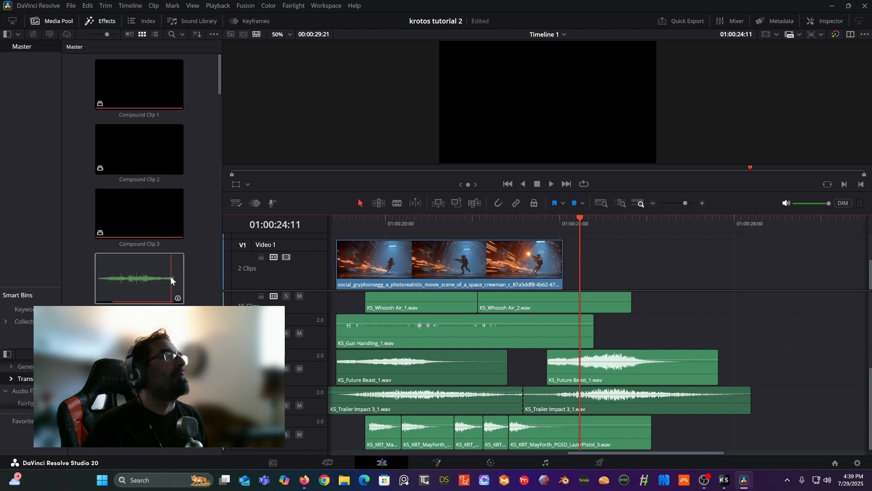
pyautogui.moveTo(145, 347); pyautogui.dragTo(145, 134)
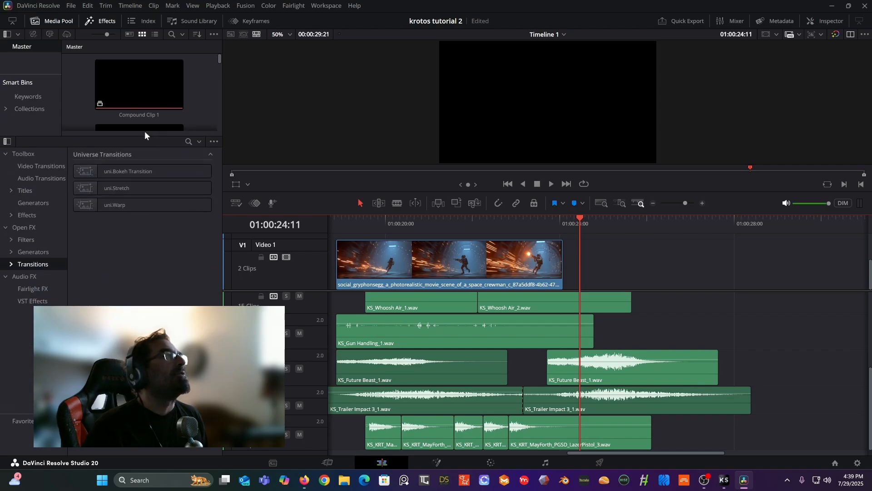
pyautogui.click(23, 190)
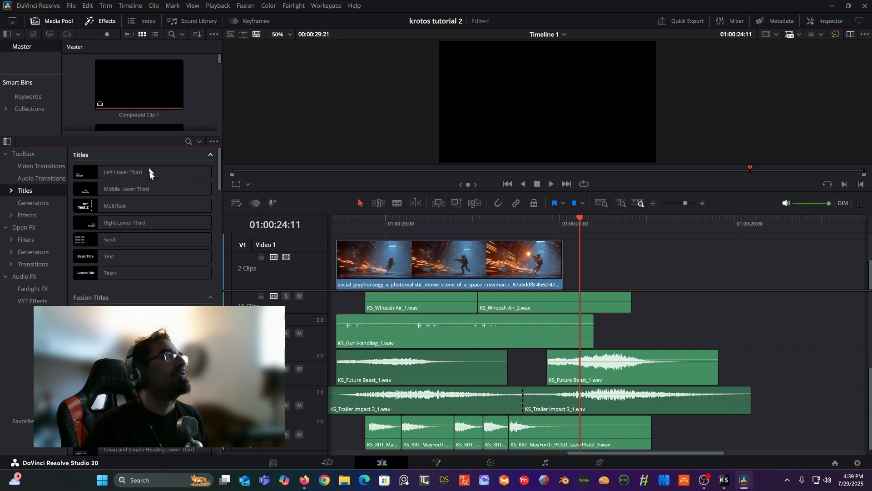
pyautogui.scroll(-5, 160, 299)
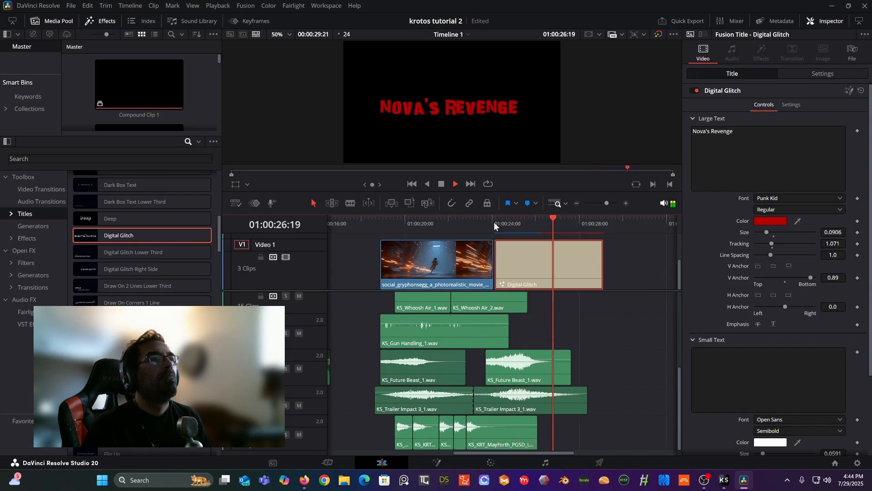
# Replay the tunnel scene from 01:00:18:16 through the Nova's Revenge title to review the finished sound and picture
pyautogui.press('space')
pyautogui.click(375, 220)
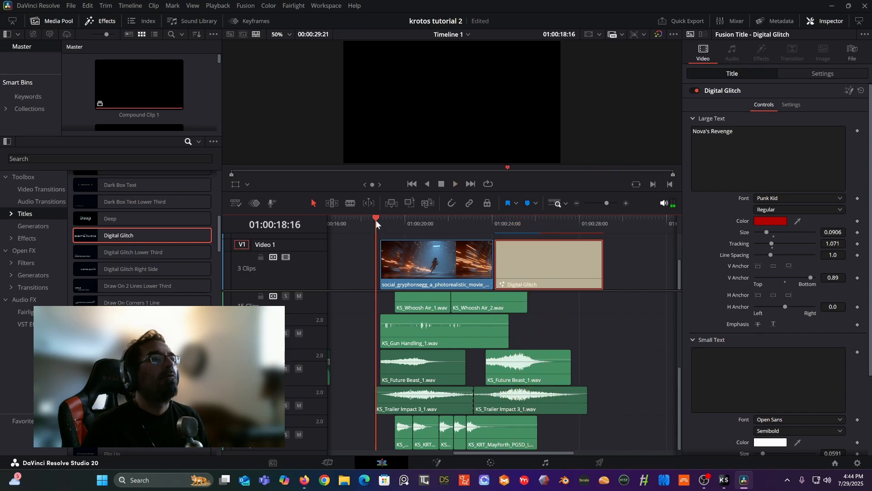
pyautogui.press('space')
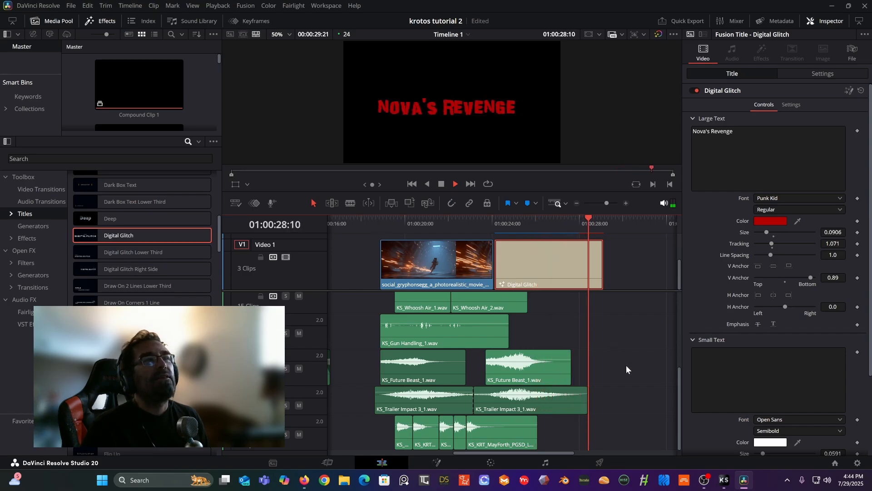
pyautogui.press('space')
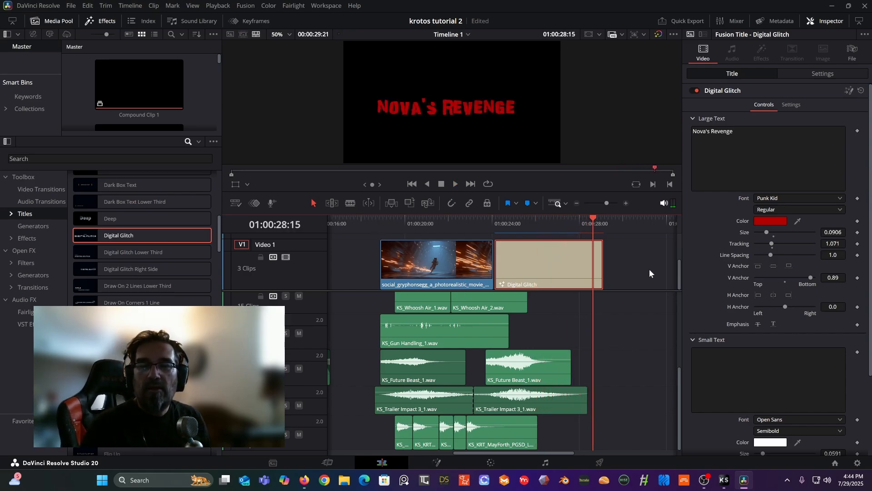